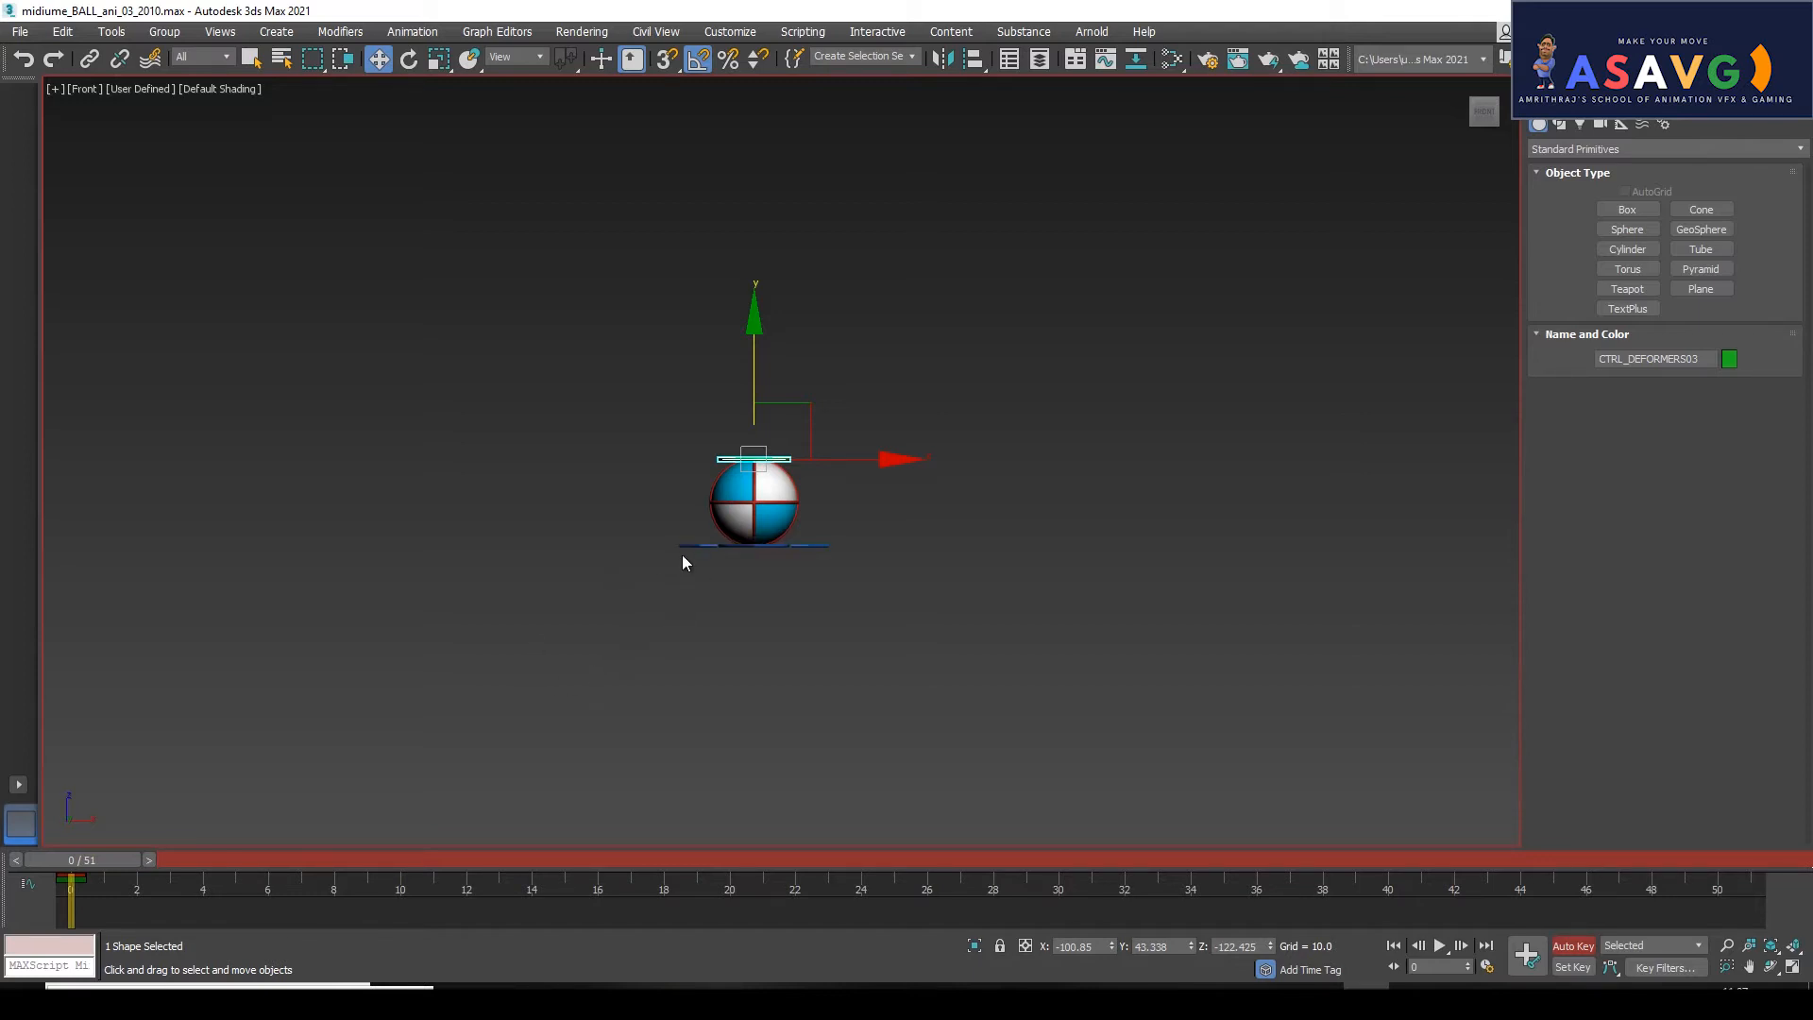
middle_click_drag(804, 537, 786, 561)
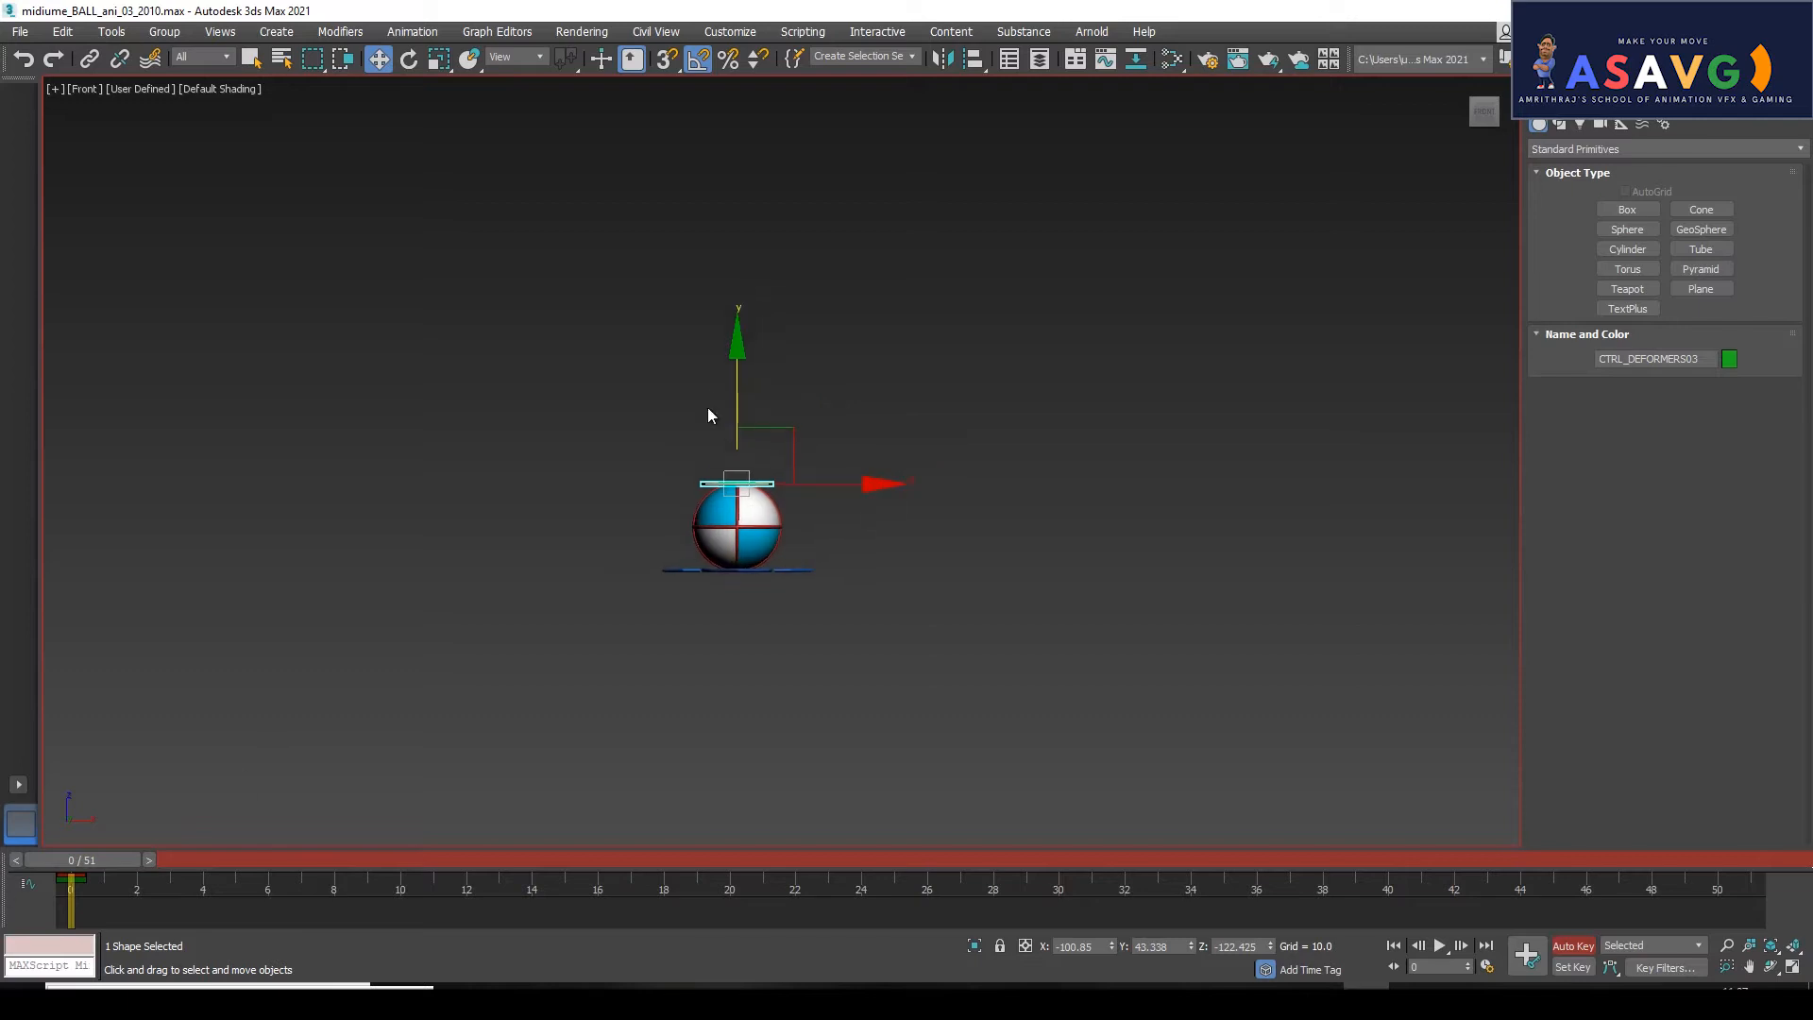
mouse_move(737, 402)
left_mouse_down()
mouse_move(737, 327)
mouse_move(742, 430)
left_mouse_up()
left_click(585, 445)
left_click_drag(853, 599, 855, 602)
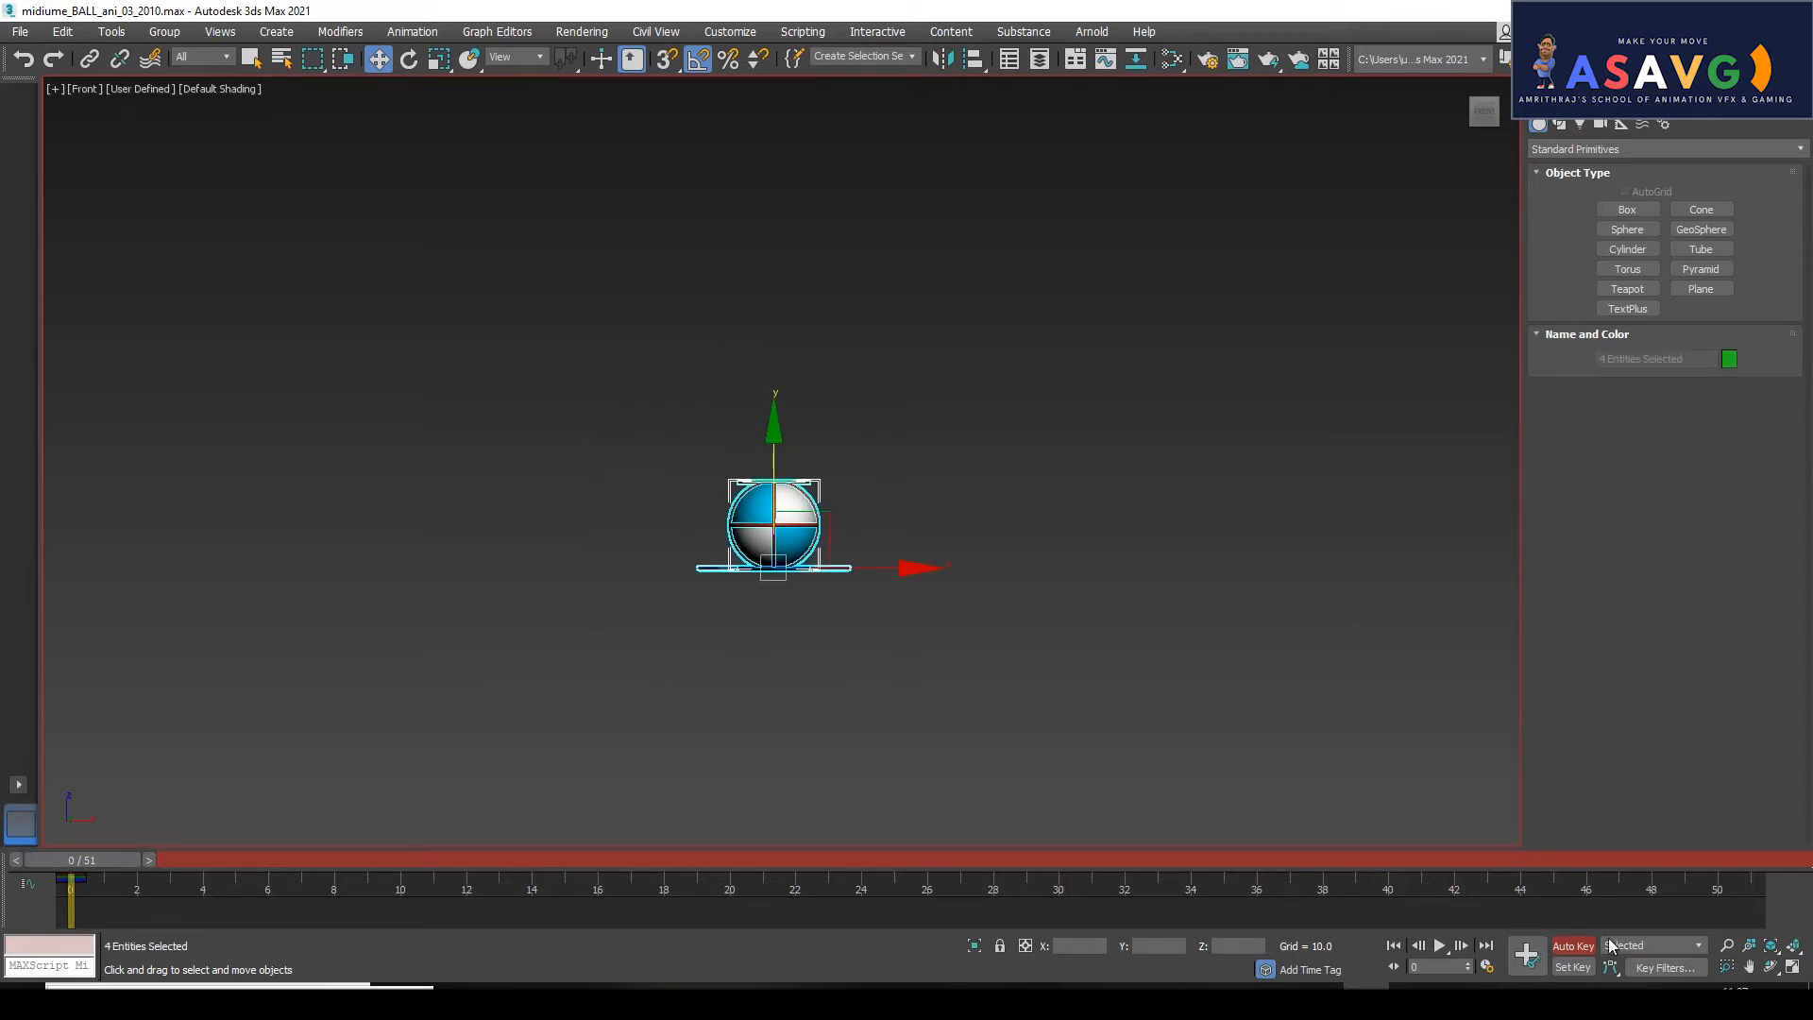
At frame 0, move the ball's master control along X to about -246.
left_click_drag(81, 861, 19, 867)
left_click(831, 582)
left_click(845, 571)
left_click_drag(915, 568, 283, 529)
middle_click_drag(283, 529, 344, 508)
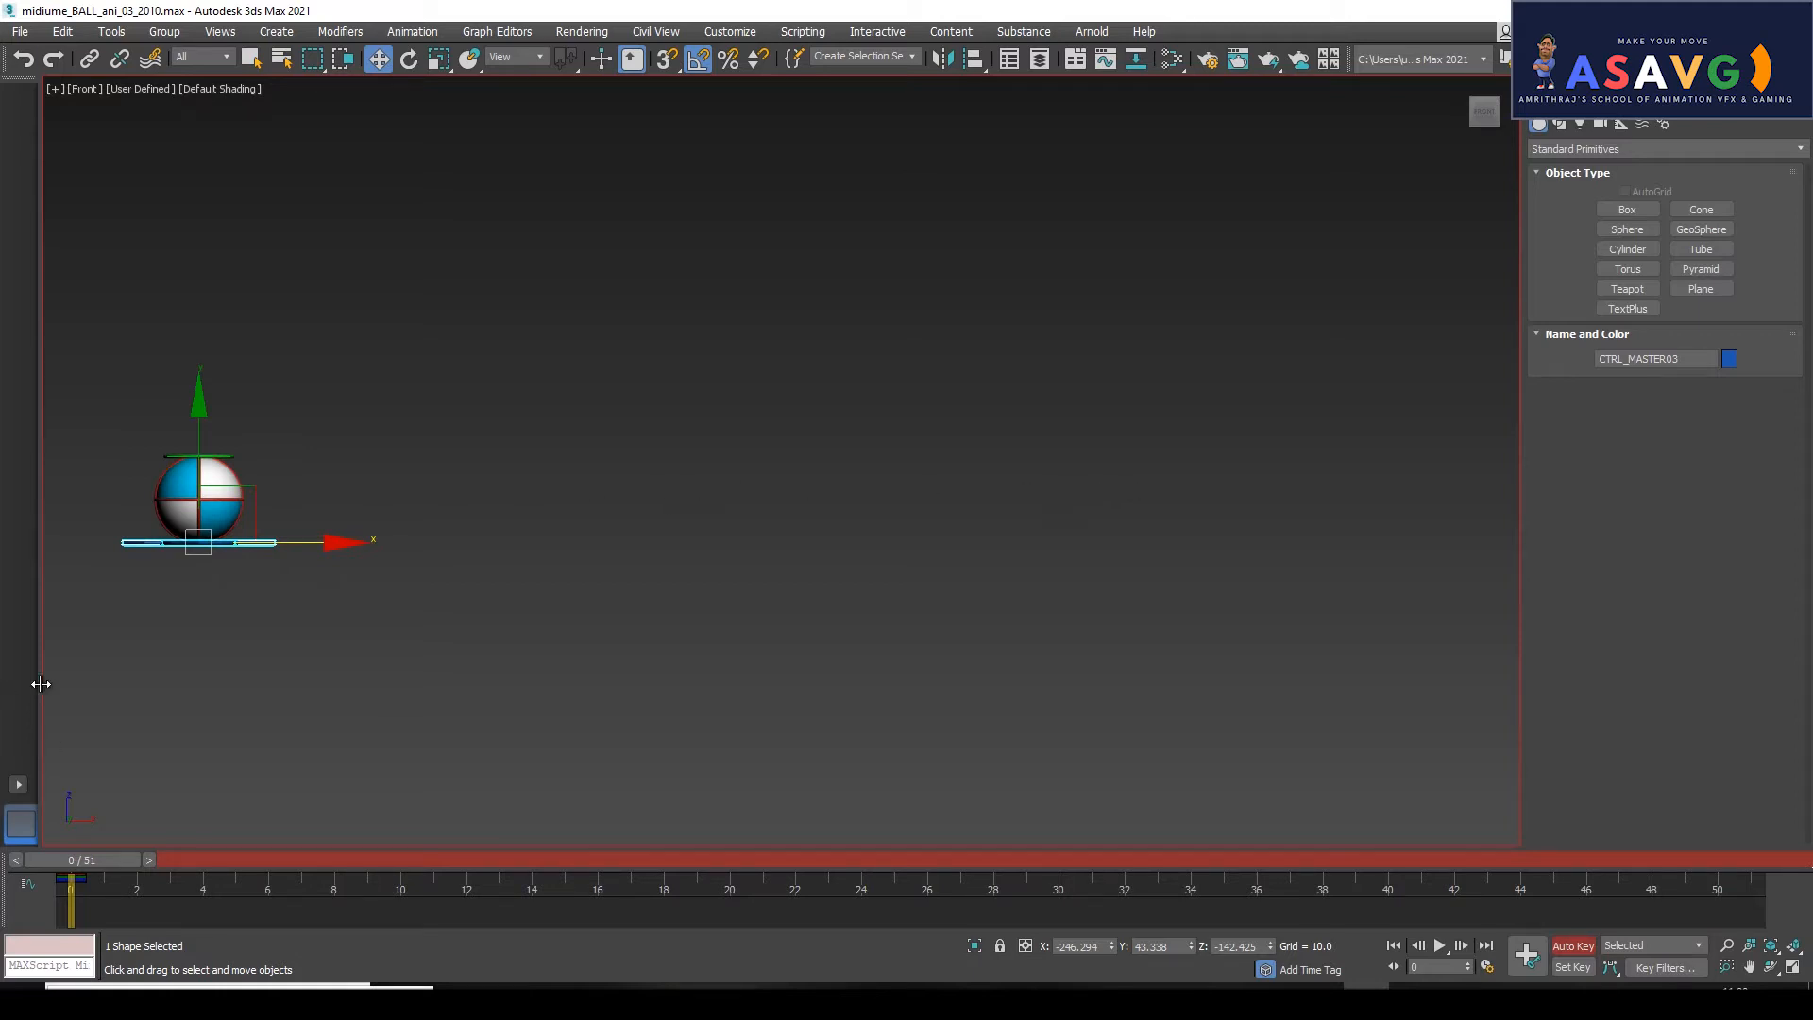
Select all four objects of the ball rig and set keys for them at frame 4.
left_click_drag(143, 279, 376, 690)
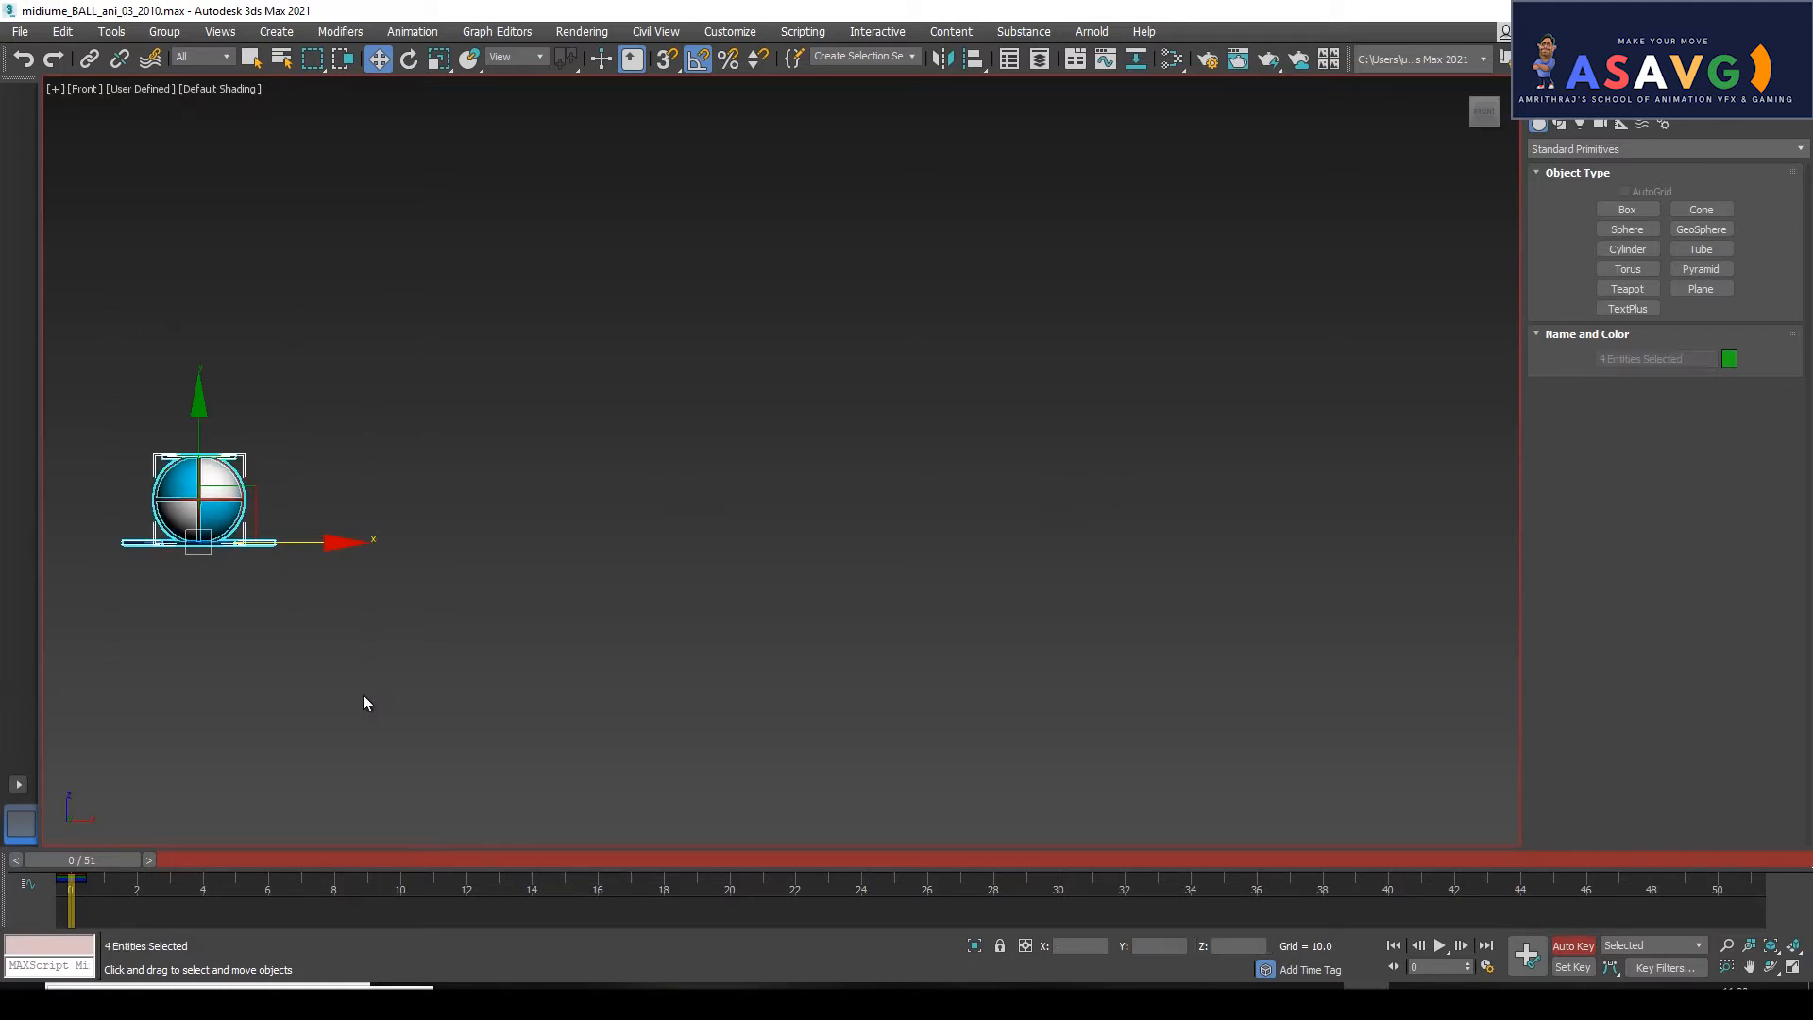
left_click_drag(71, 861, 187, 874)
key("w")
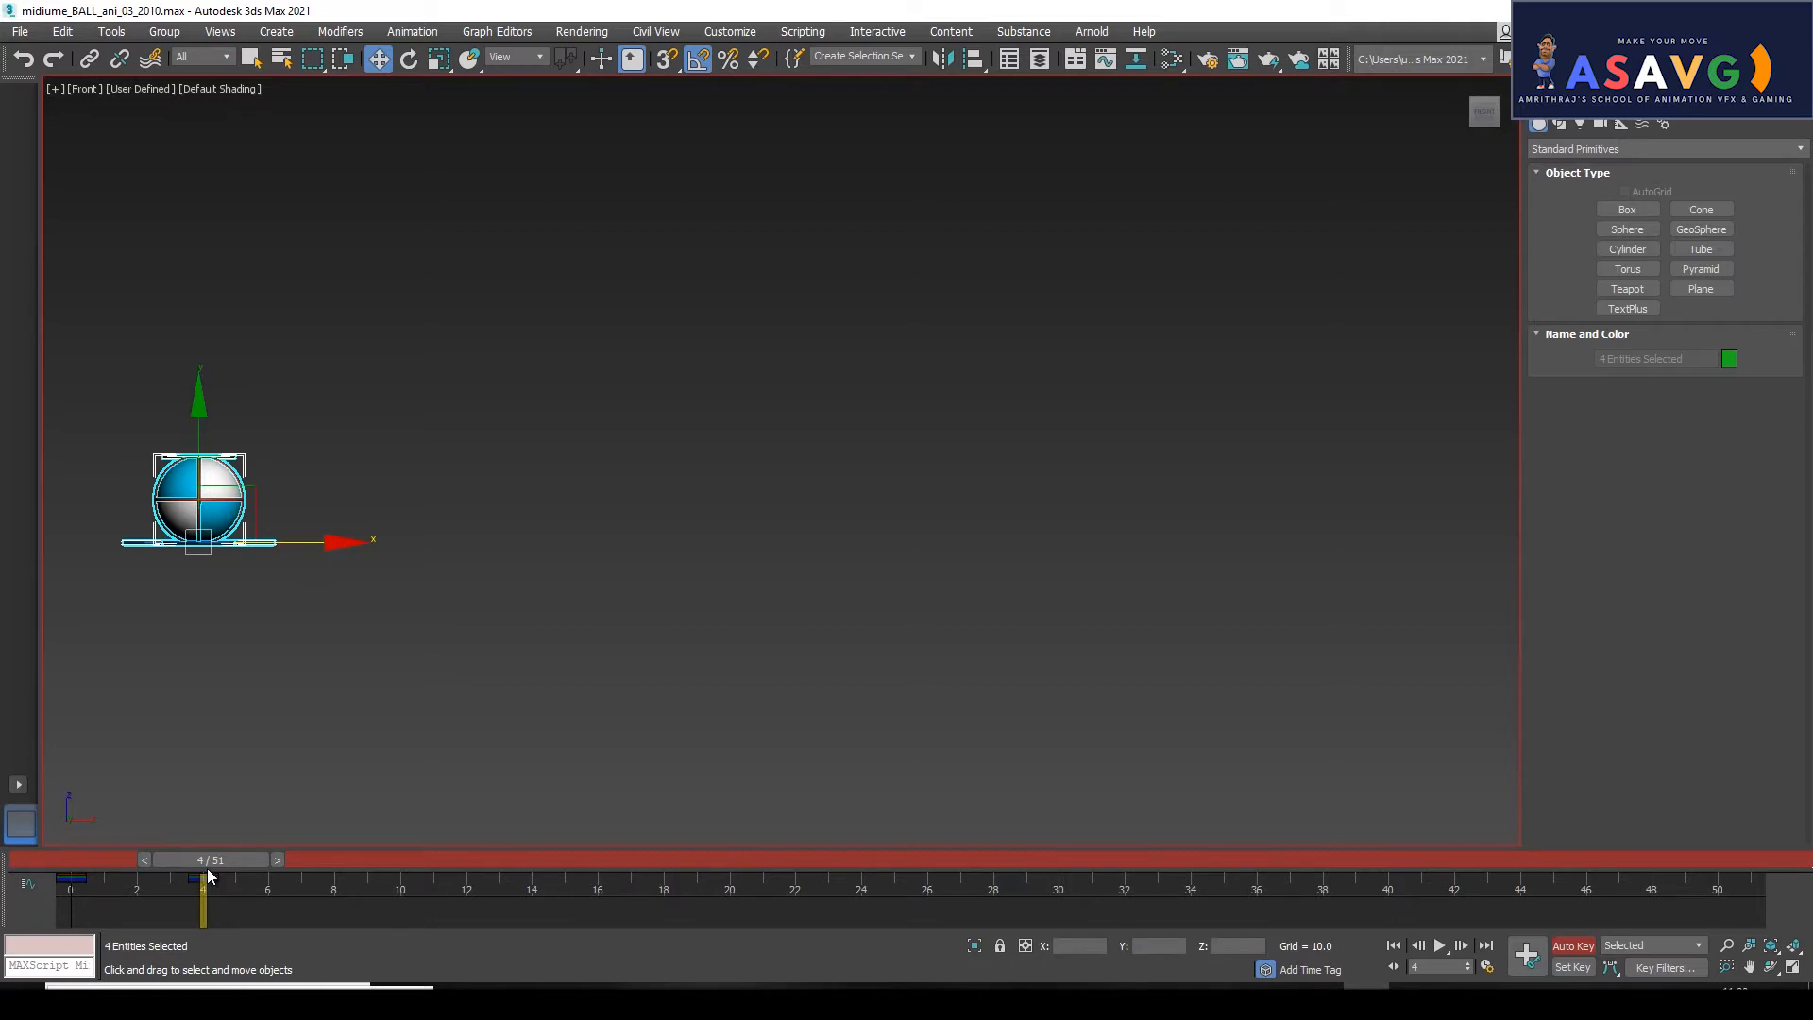
Try leaning and flattening the ball at frame 4 by moving the deformer control to about X -311 and Z -143.
left_click(459, 700)
left_click(223, 457)
middle_click_drag(428, 593, 468, 592)
left_click_drag(380, 460, 216, 462)
middle_click_drag(398, 553, 565, 544)
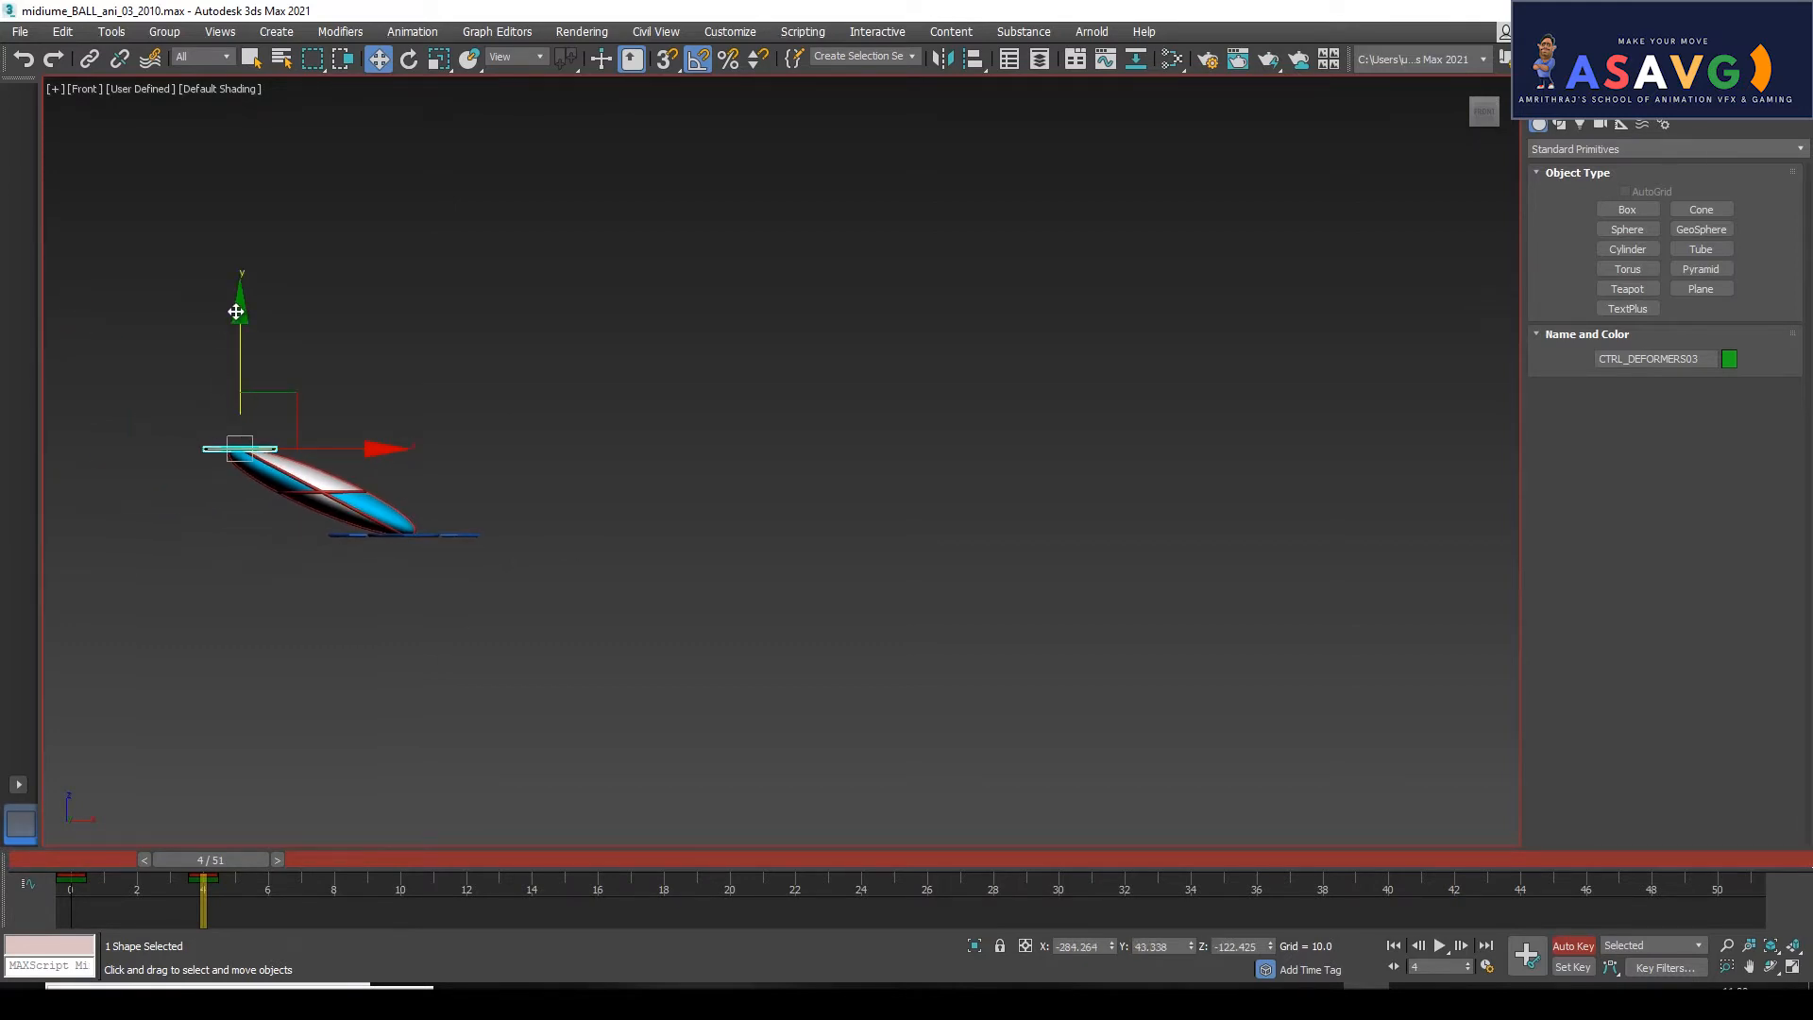
left_click_drag(236, 311, 239, 405)
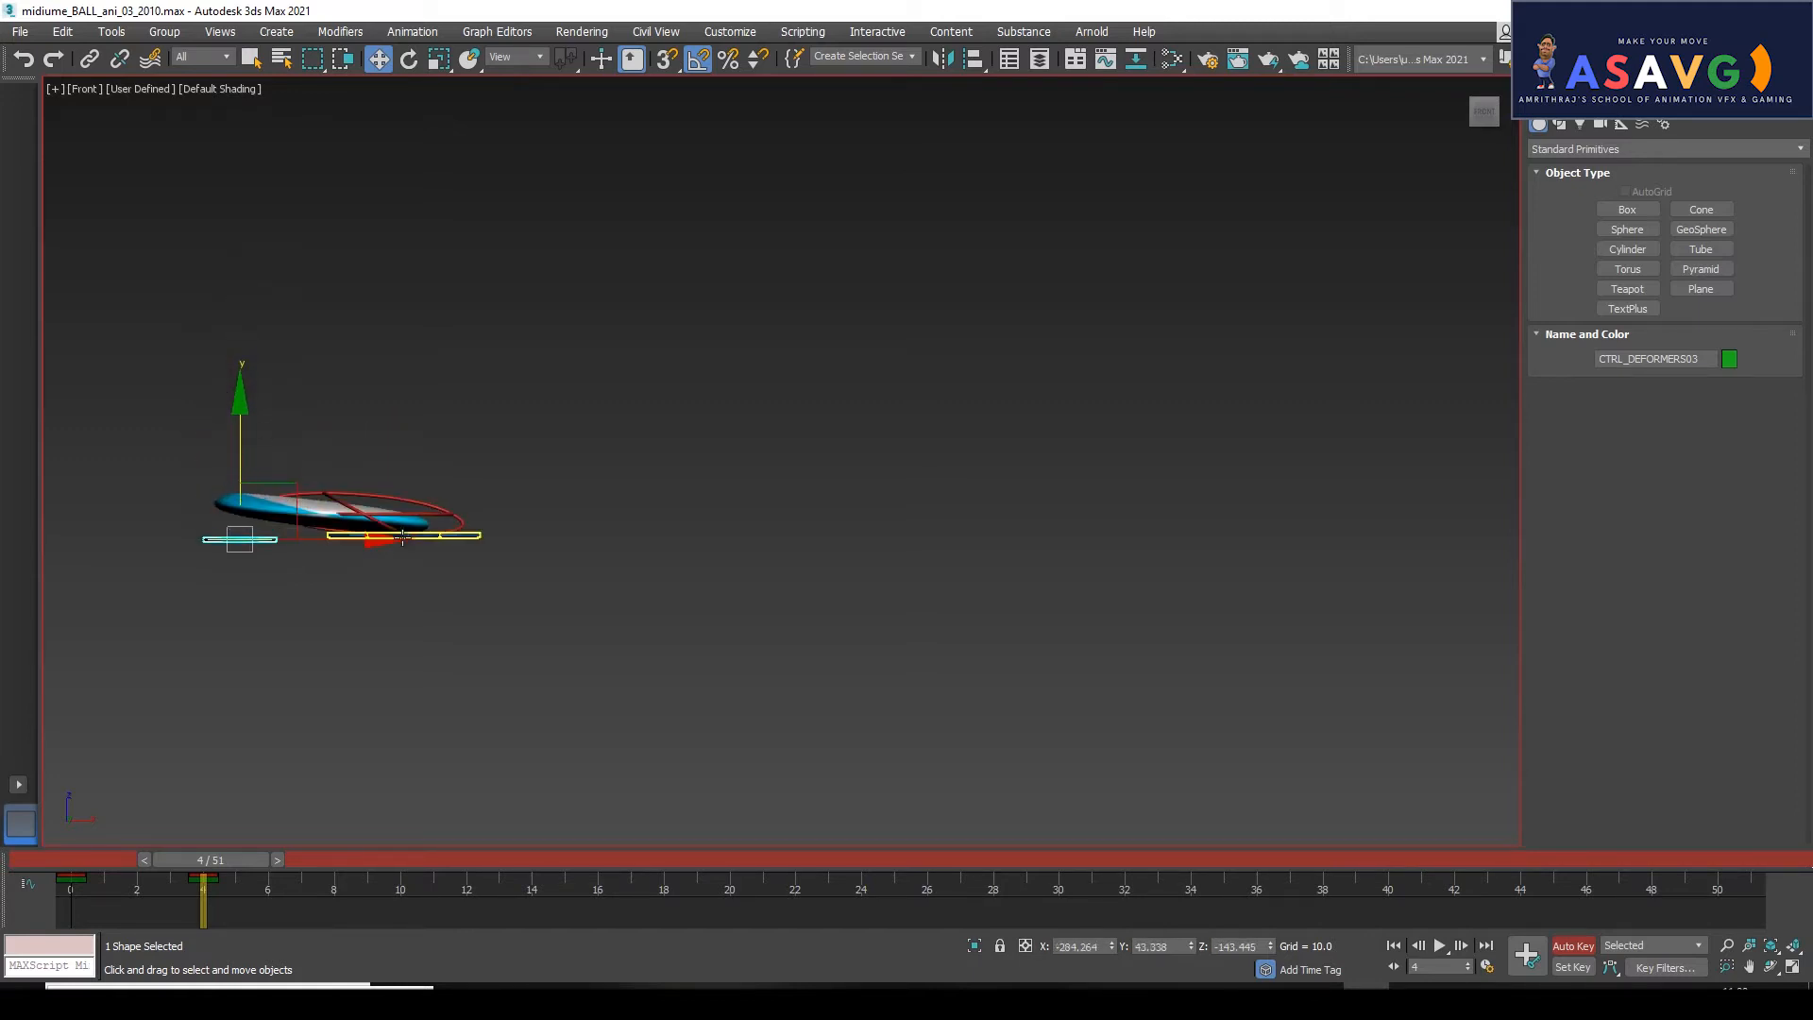
left_click_drag(384, 540, 269, 540)
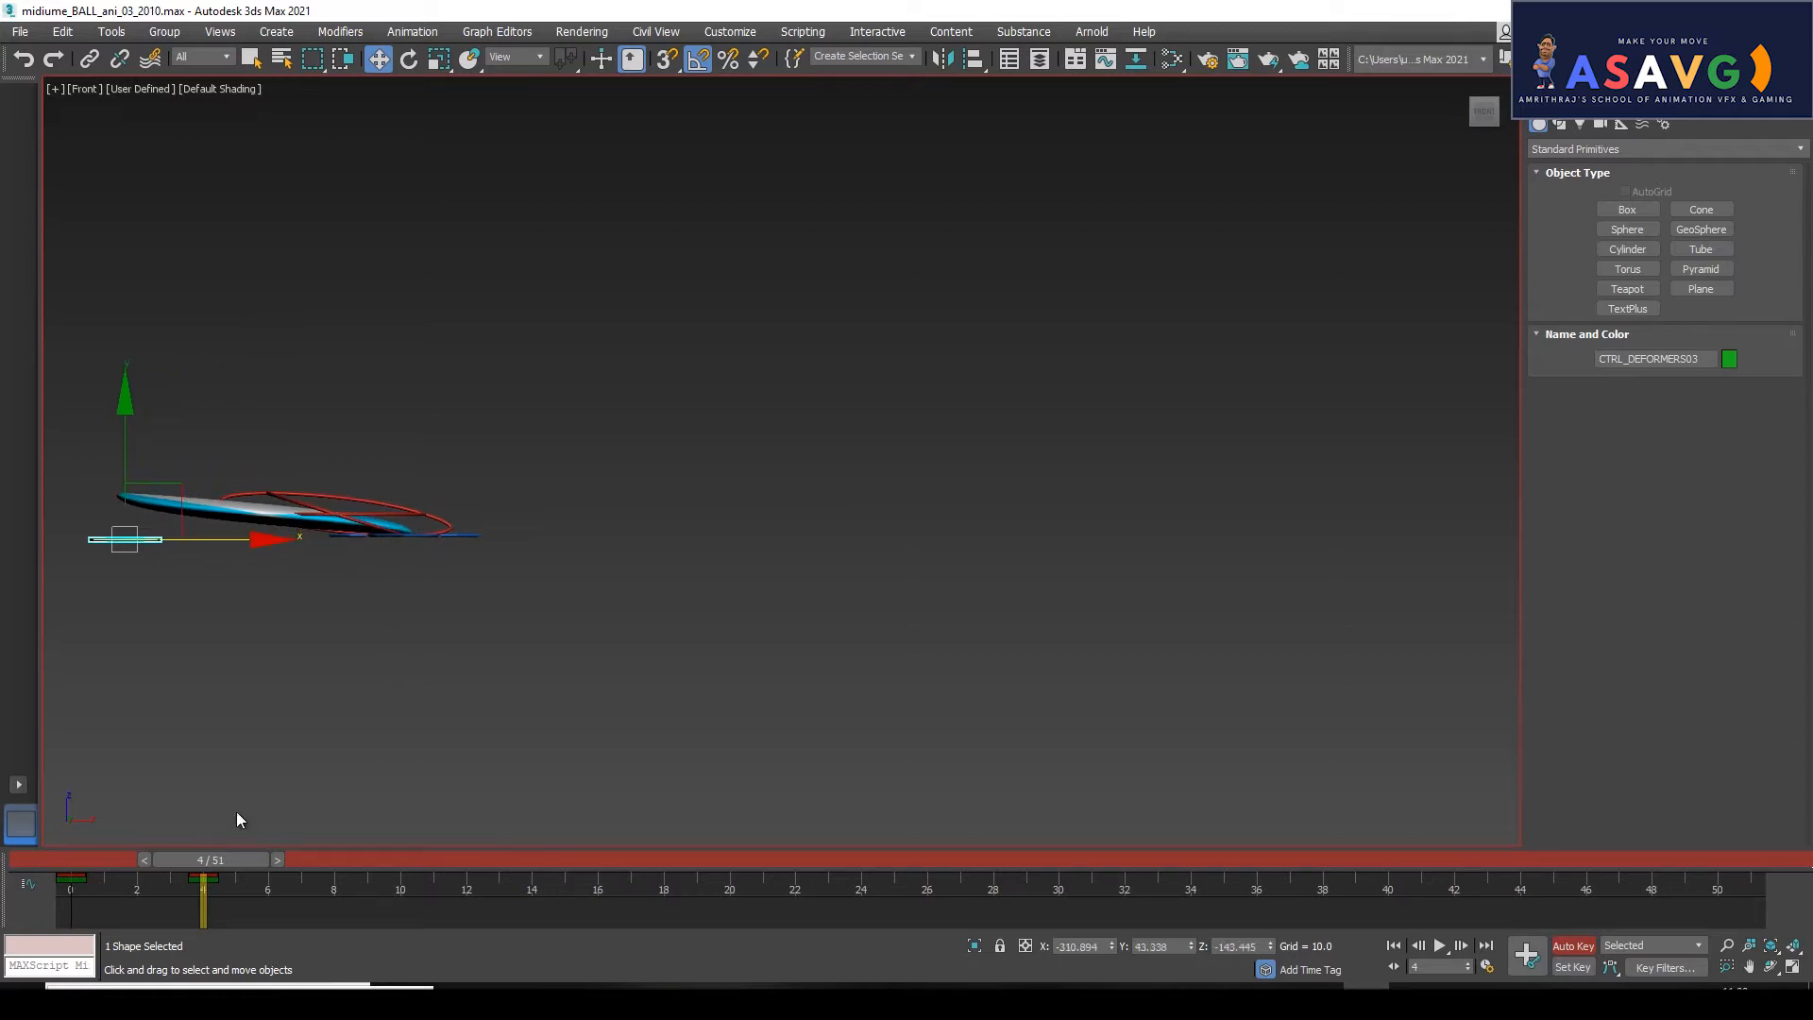
Delete the deformer control's key at frame 4.
mouse_move(219, 870)
left_mouse_down()
mouse_move(80, 864)
mouse_move(263, 859)
mouse_move(217, 856)
left_mouse_up()
key("w")
left_click(210, 886)
key("Delete")
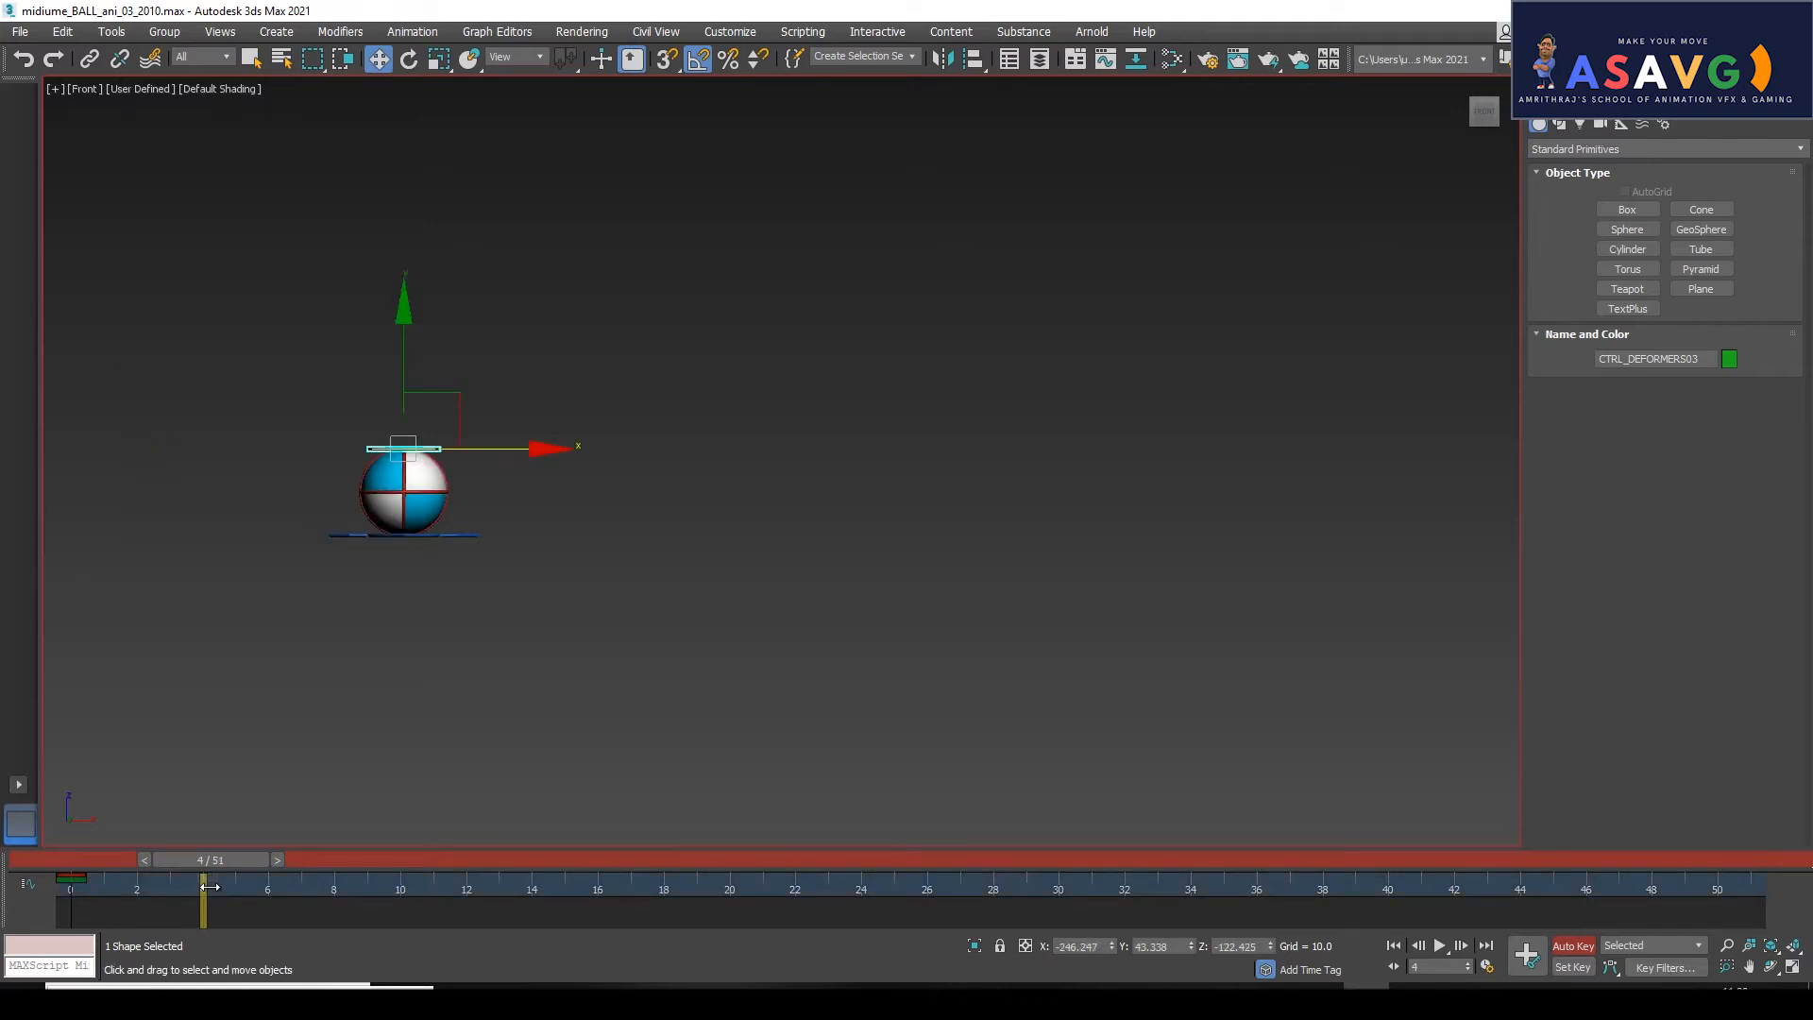
At frame 6, lean the ball backward by moving the deformer control along X to about -285.
left_click_drag(183, 862, 273, 861)
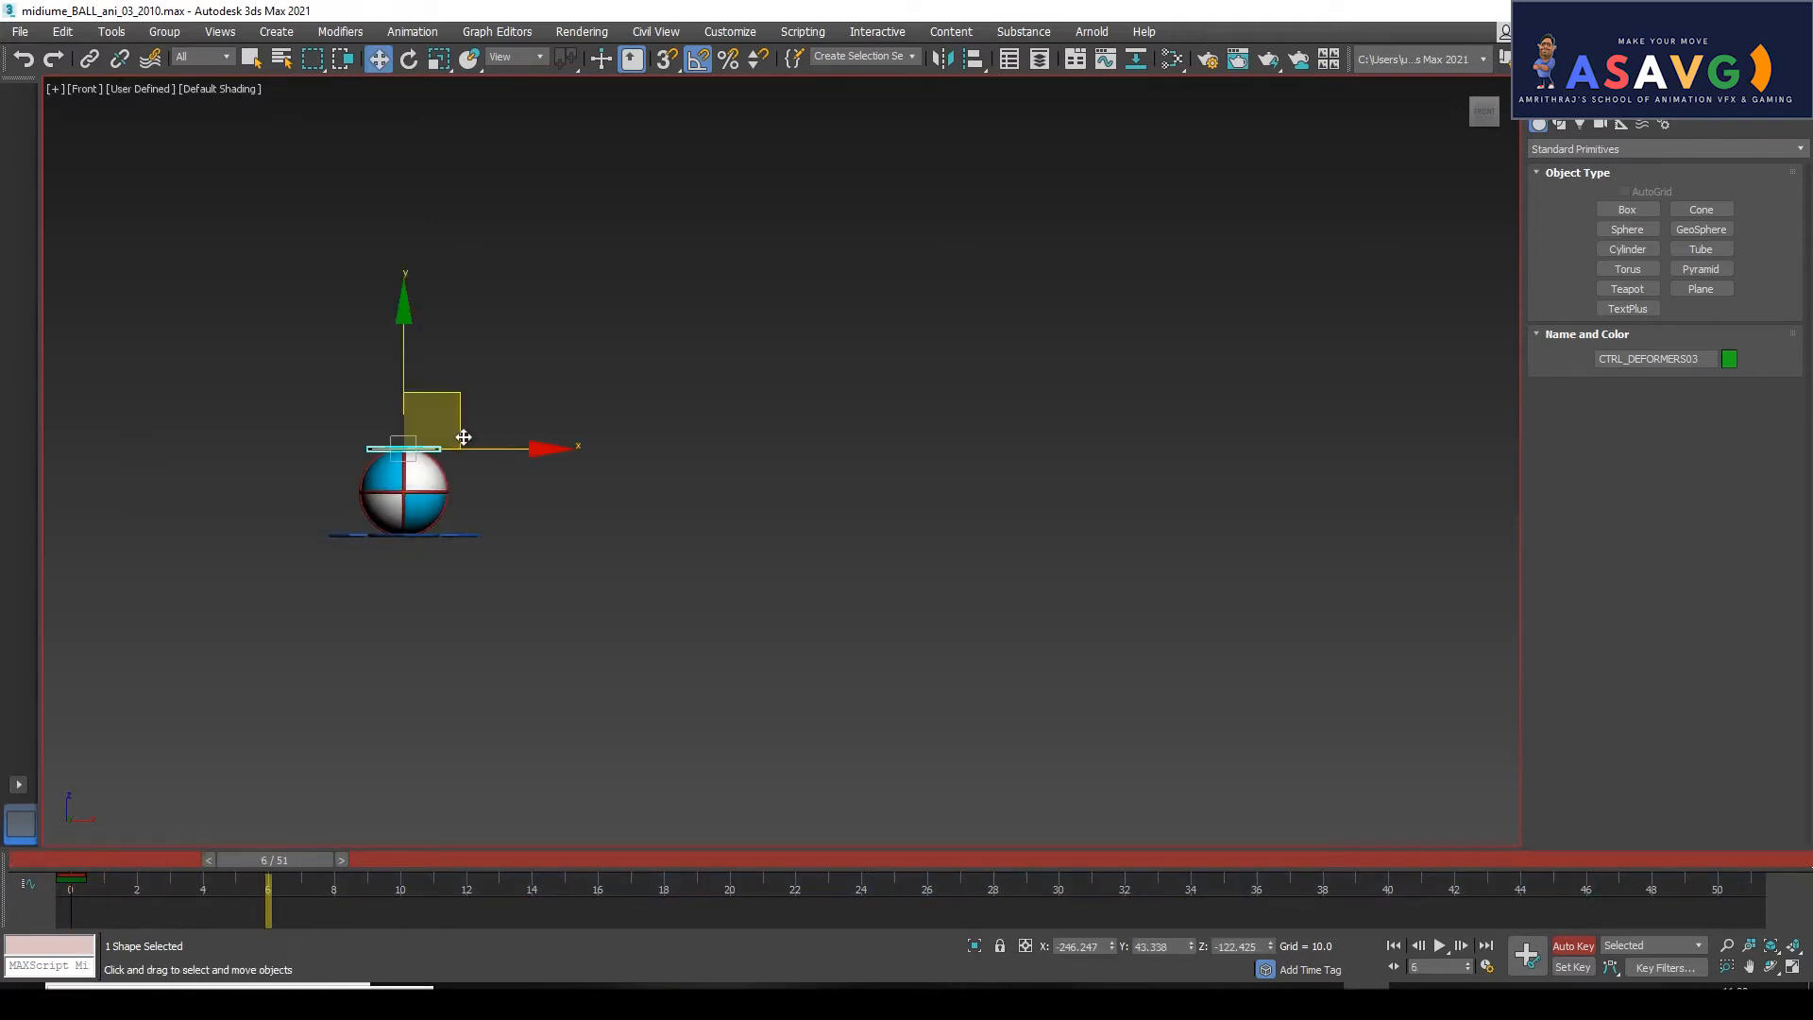
left_click_drag(540, 445, 377, 445)
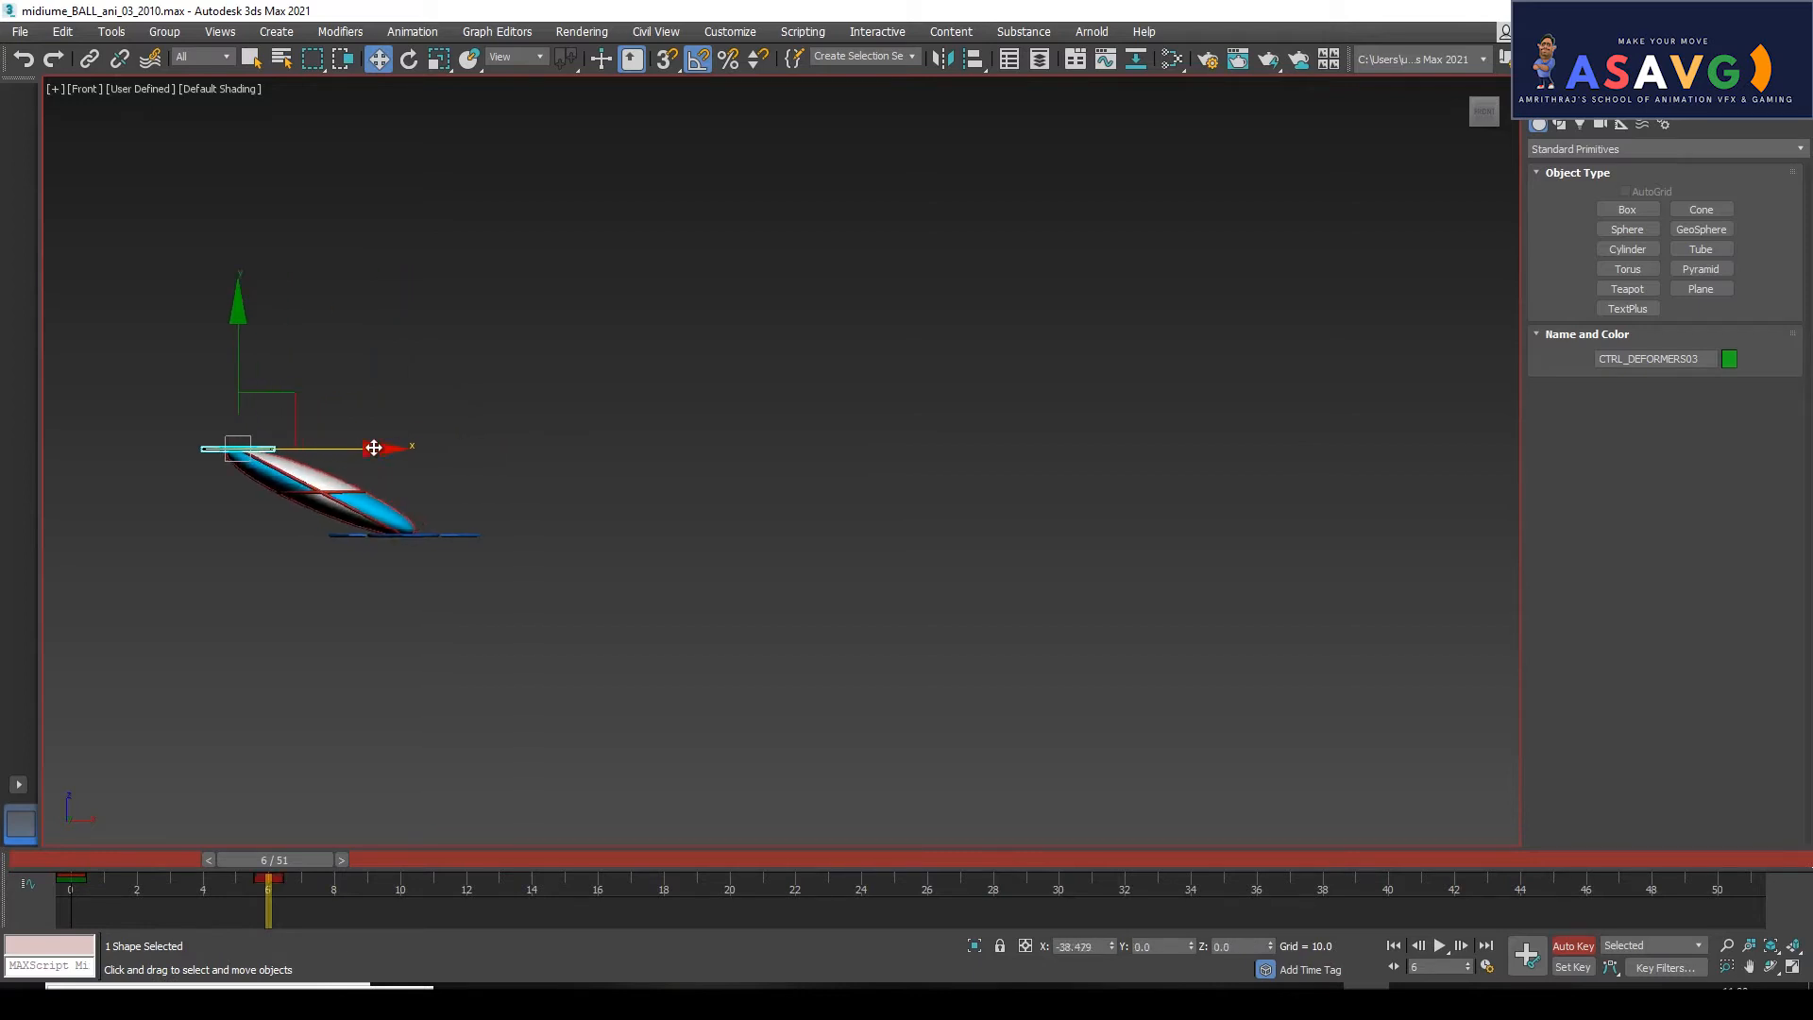
mouse_move(250, 858)
left_mouse_down()
mouse_move(147, 850)
mouse_move(268, 857)
left_mouse_up()
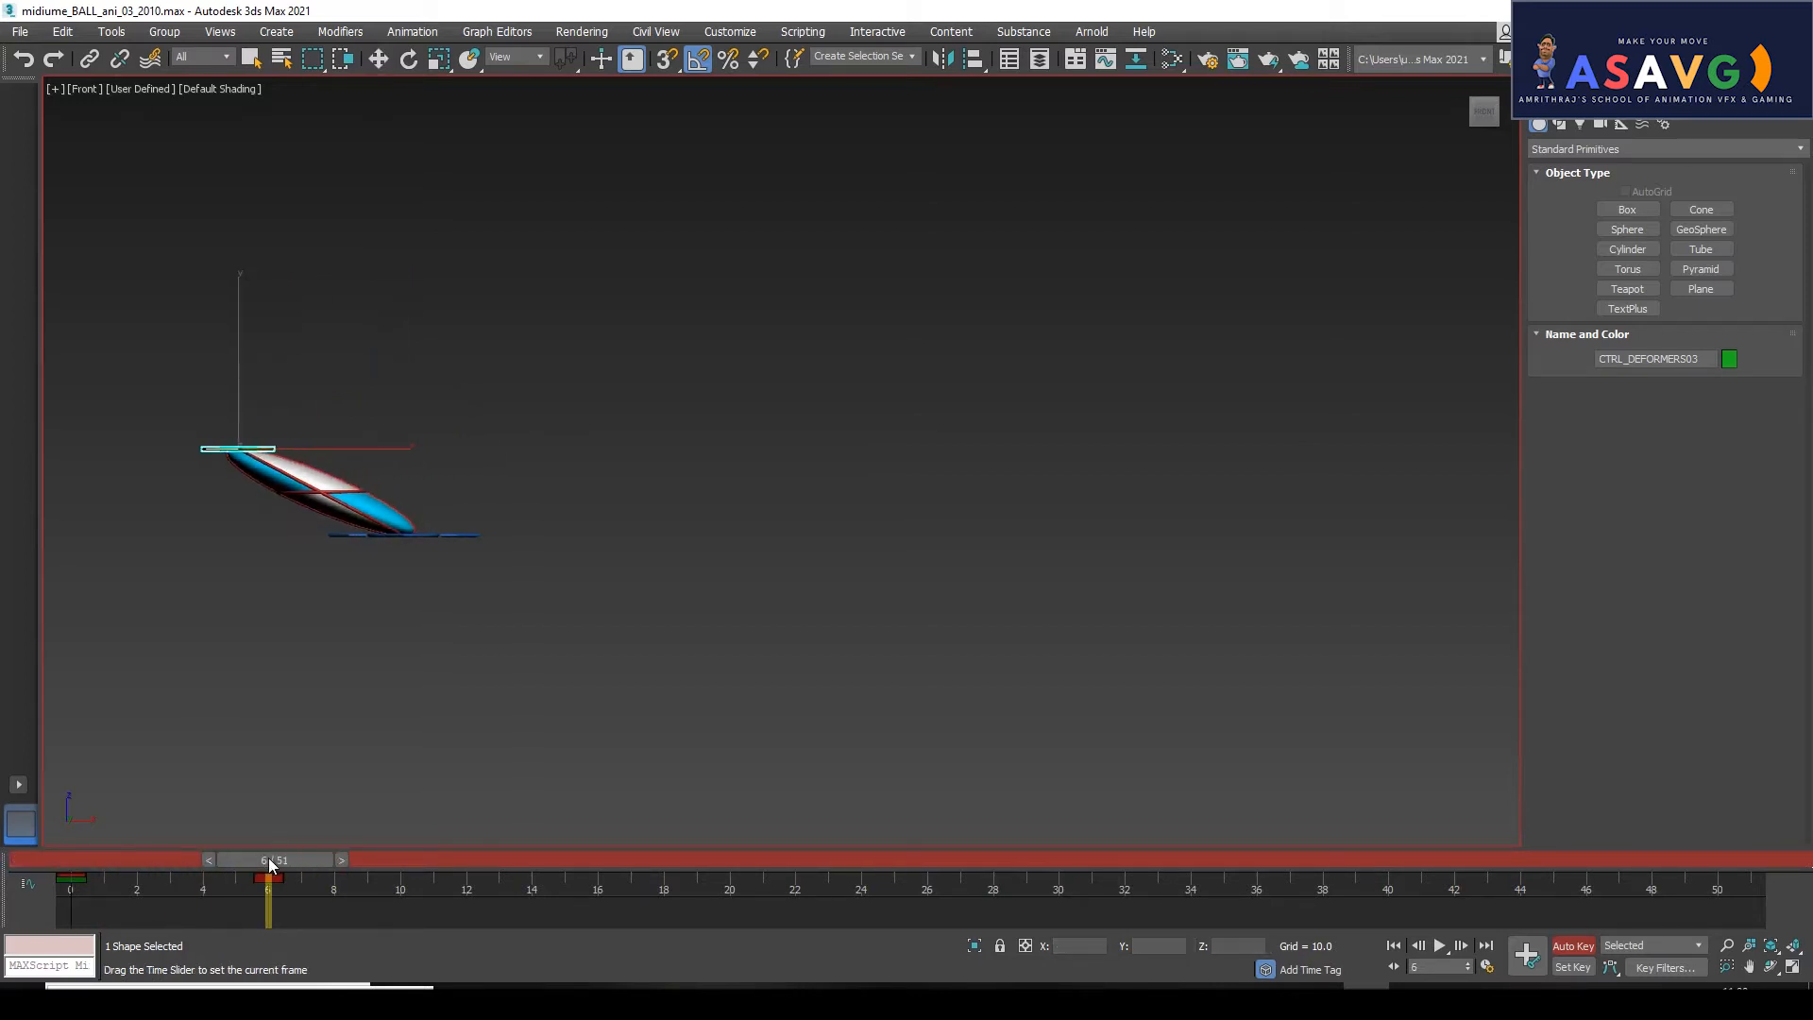
Copy the deformer control's key from frame 6 to frame 14.
left_click(267, 881)
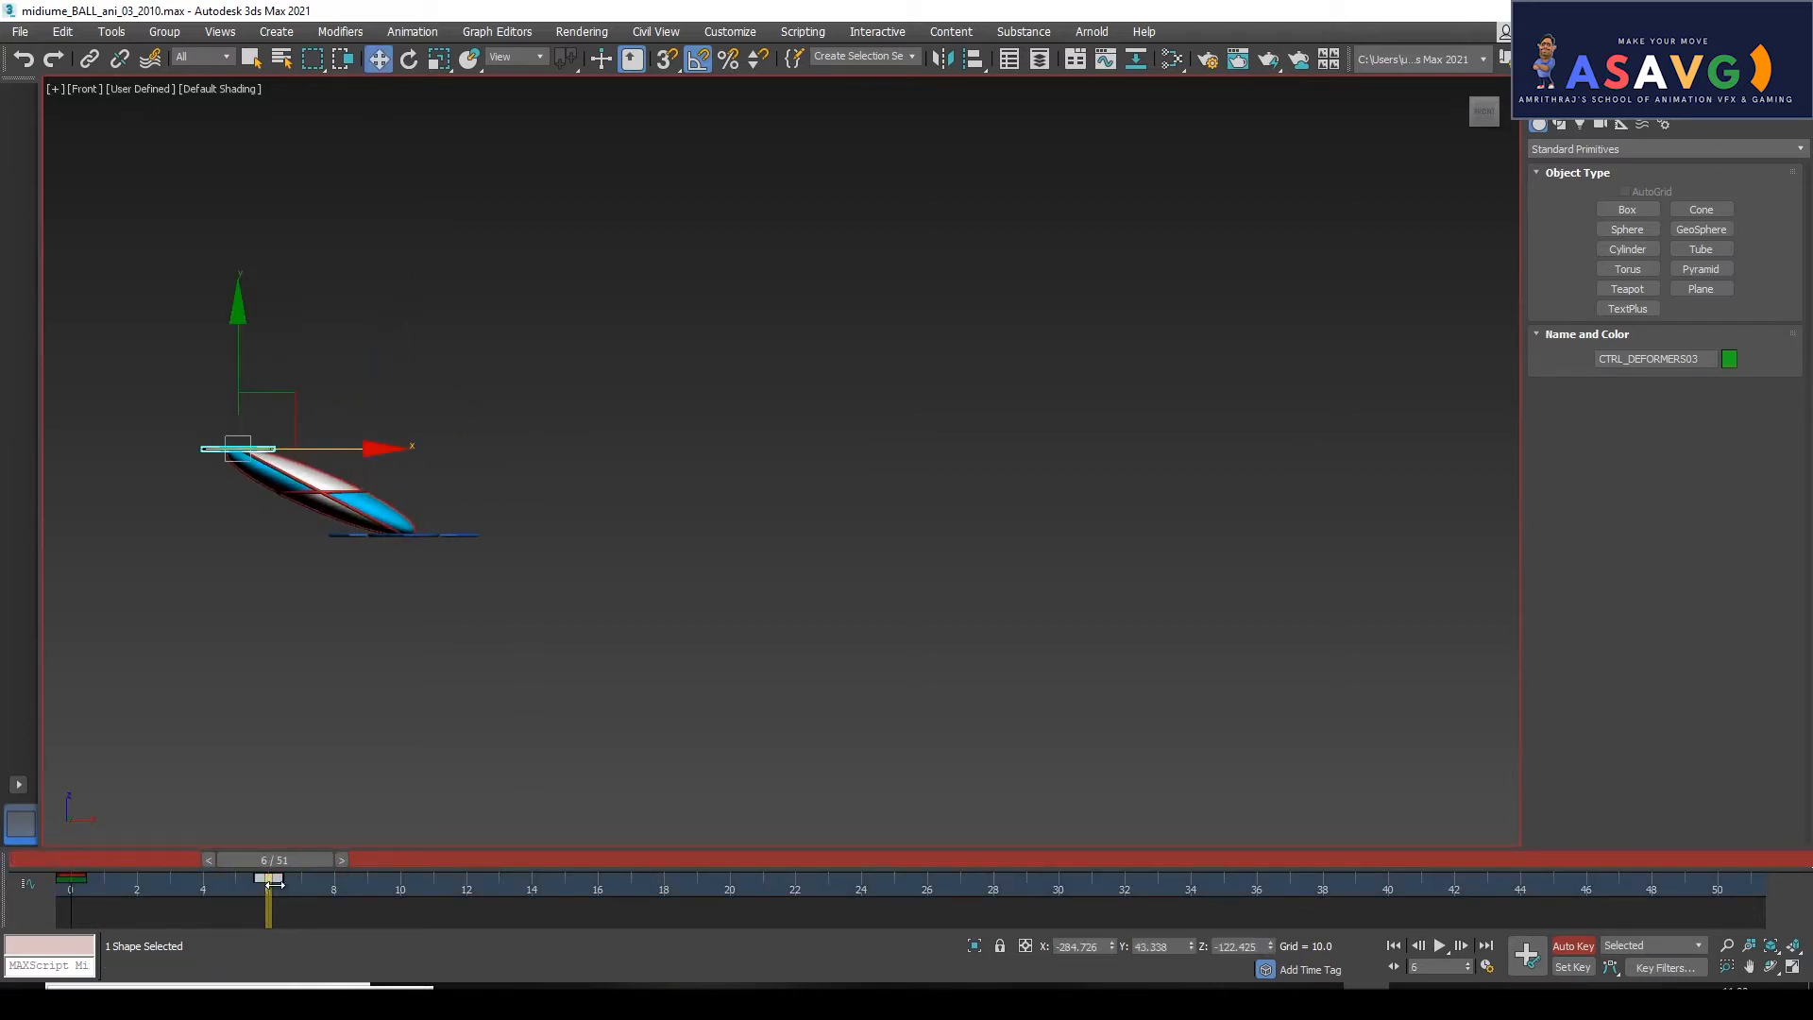
mouse_move(268, 890)
left_mouse_down()
mouse_move(364, 890)
mouse_move(264, 900)
left_mouse_up()
left_click_drag(268, 880, 531, 880, "shift")
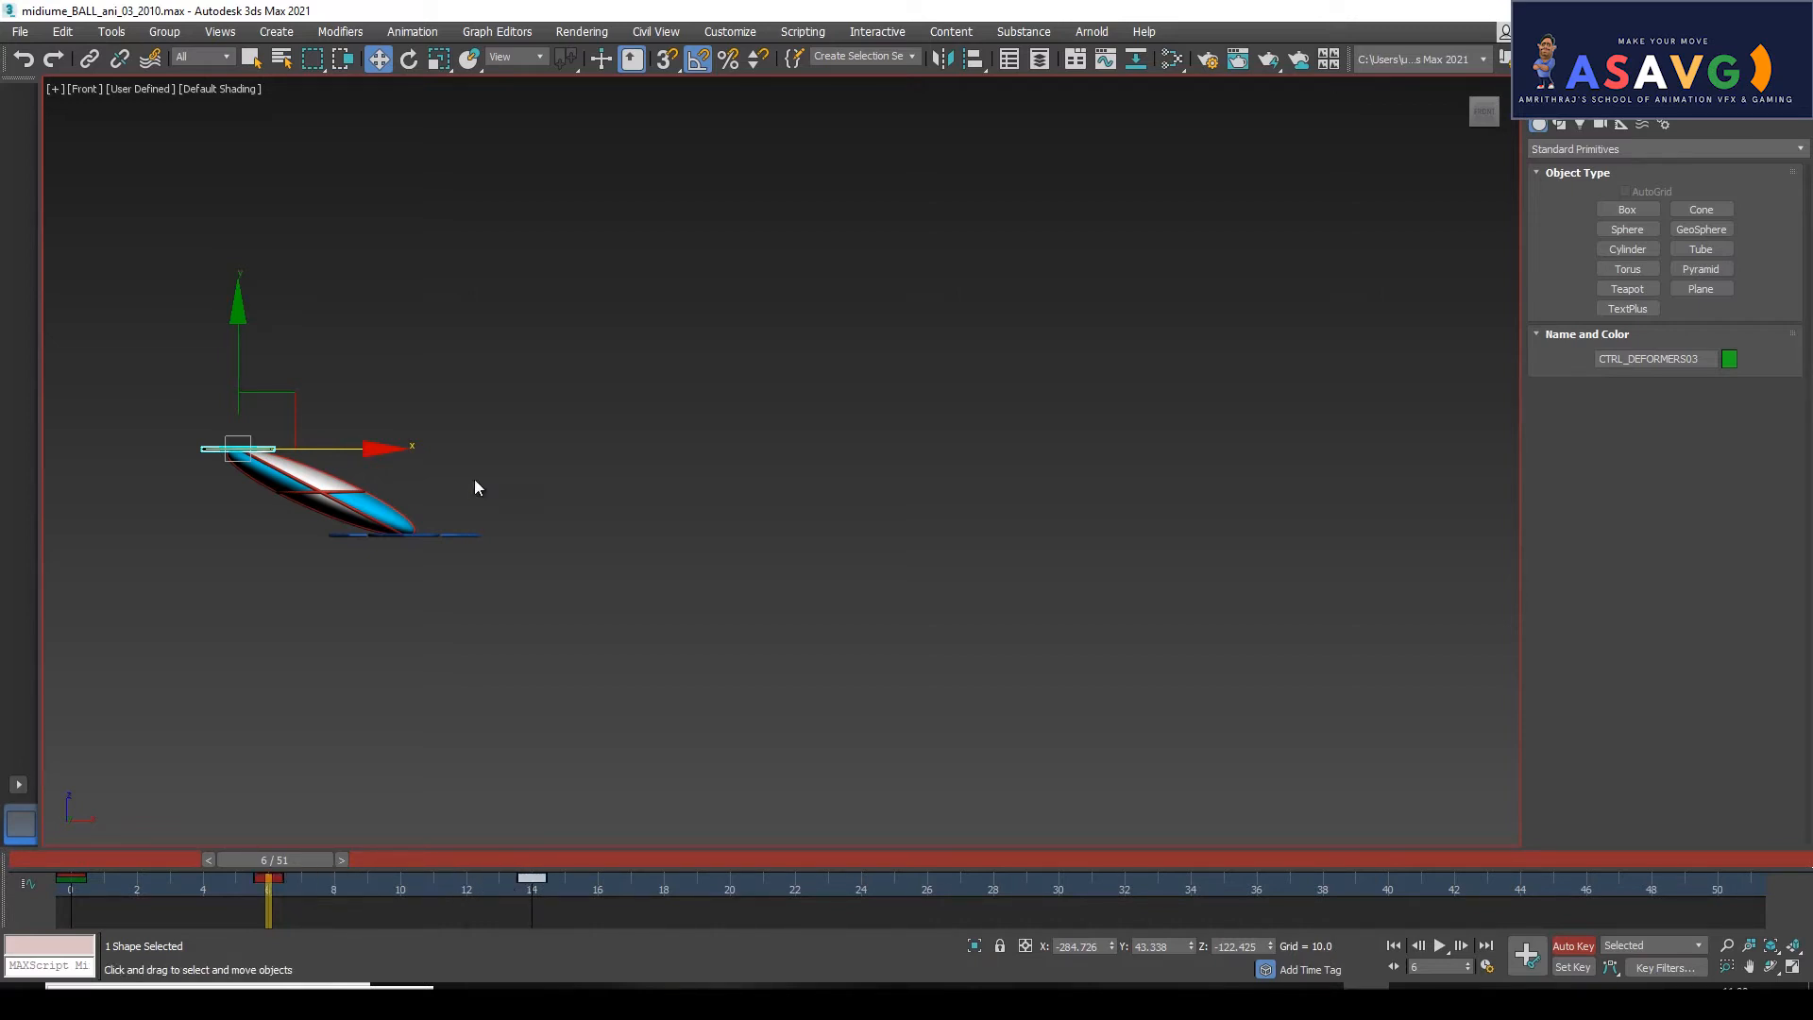
Increase the ball's backward lean at frames 6 and 14 by moving the deformer control farther along negative X.
left_click_drag(389, 448, 288, 635)
left_click_drag(260, 855, 533, 880)
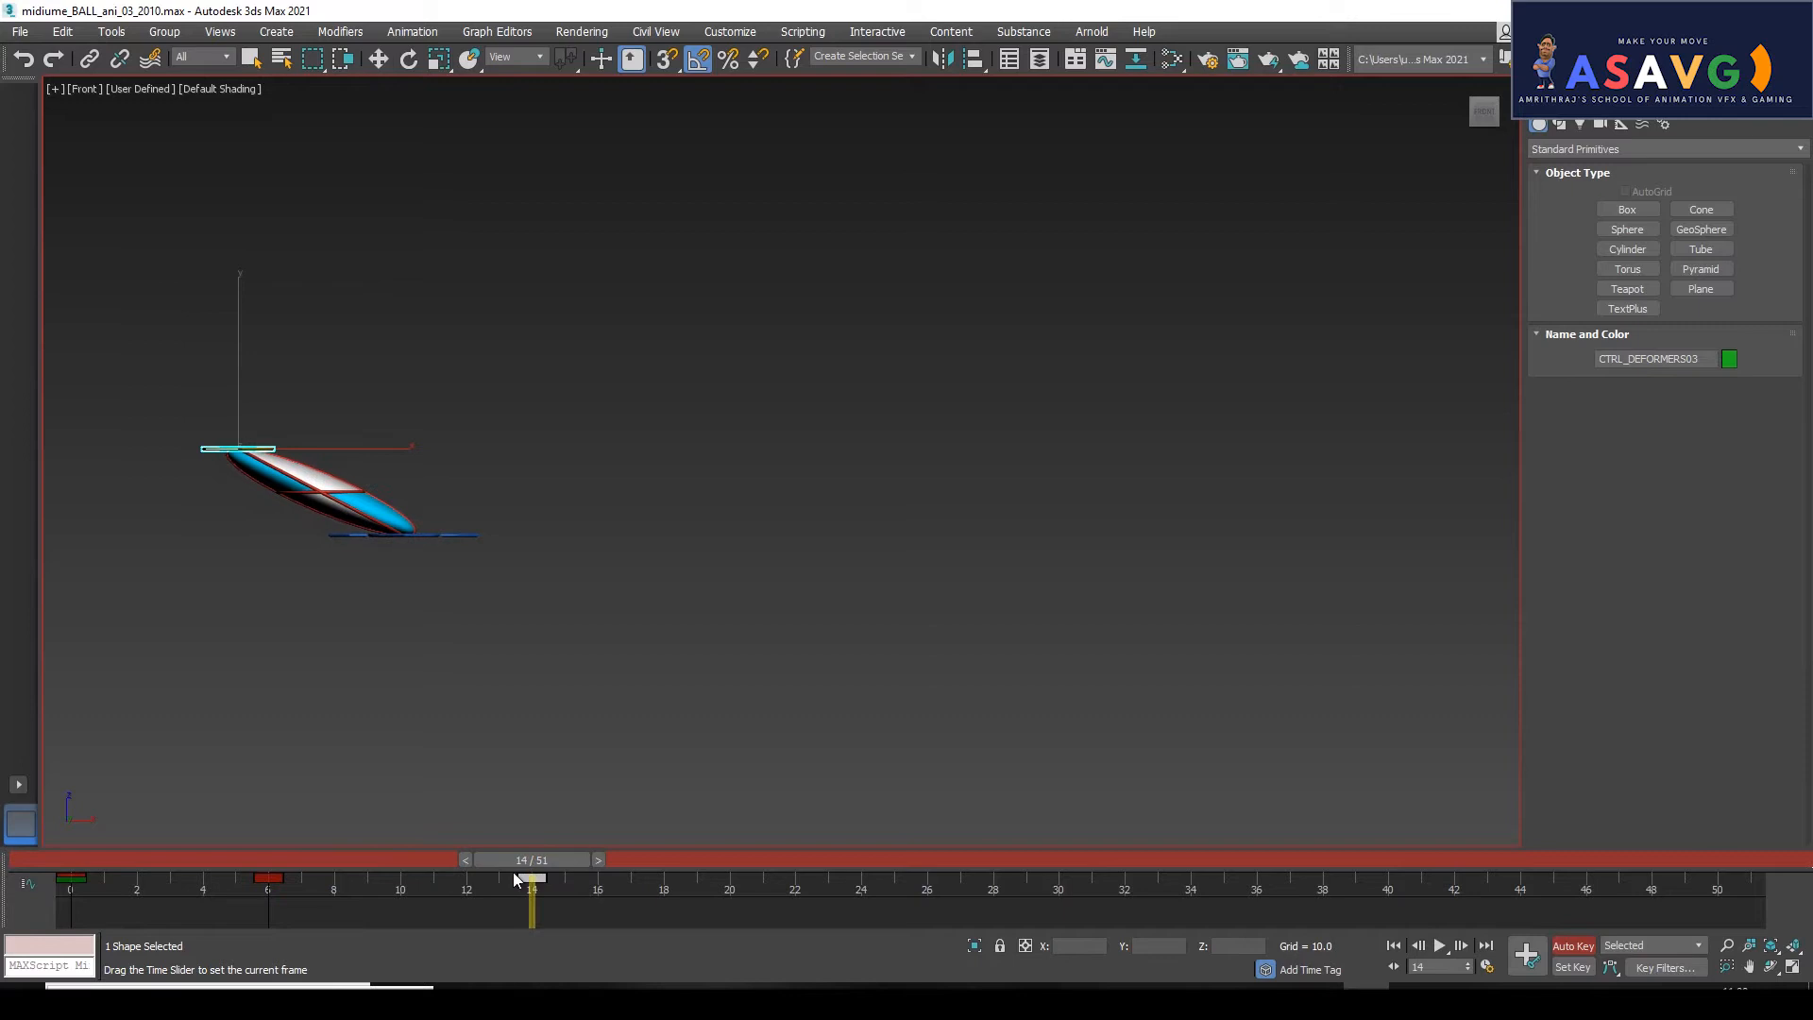
key("w")
left_click(374, 450)
Select the whole ball rig and compare its keys and pose between frames 6 and 14.
left_click_drag(122, 372, 567, 695)
left_click(202, 879)
left_click_drag(202, 865, 527, 888)
left_click(268, 878)
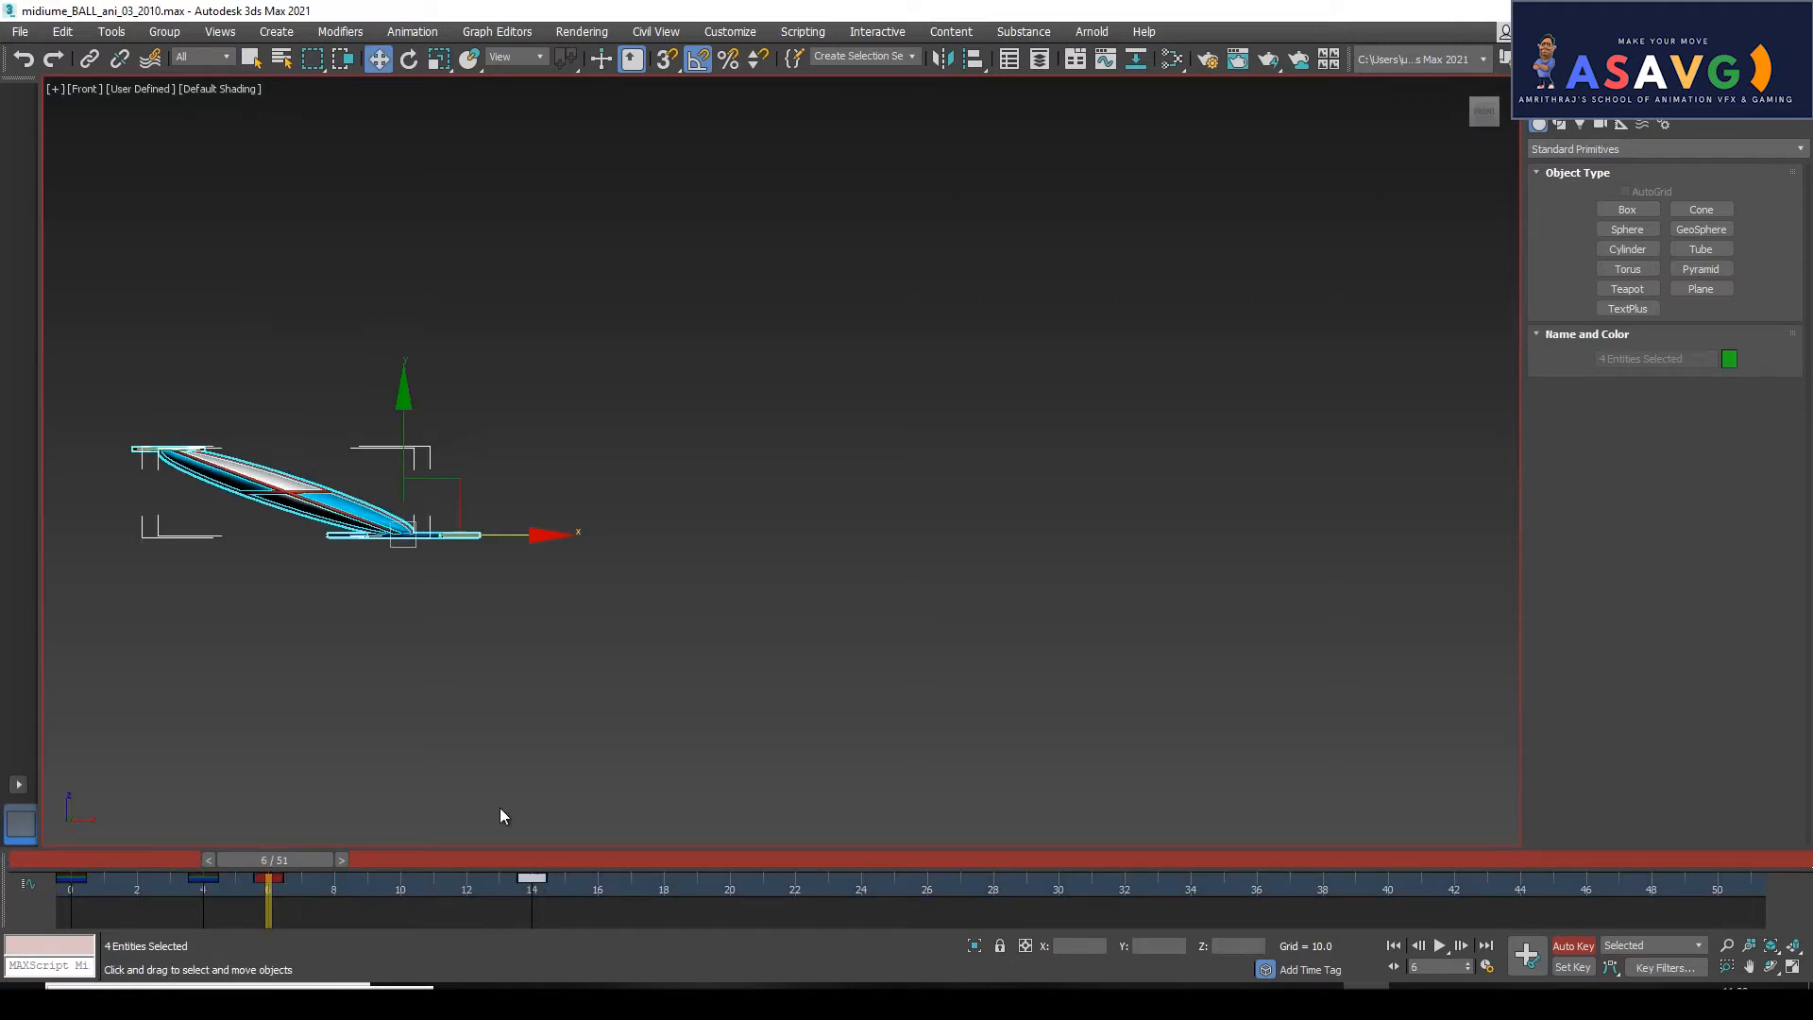
left_click(444, 836)
left_click_drag(285, 863, 511, 863)
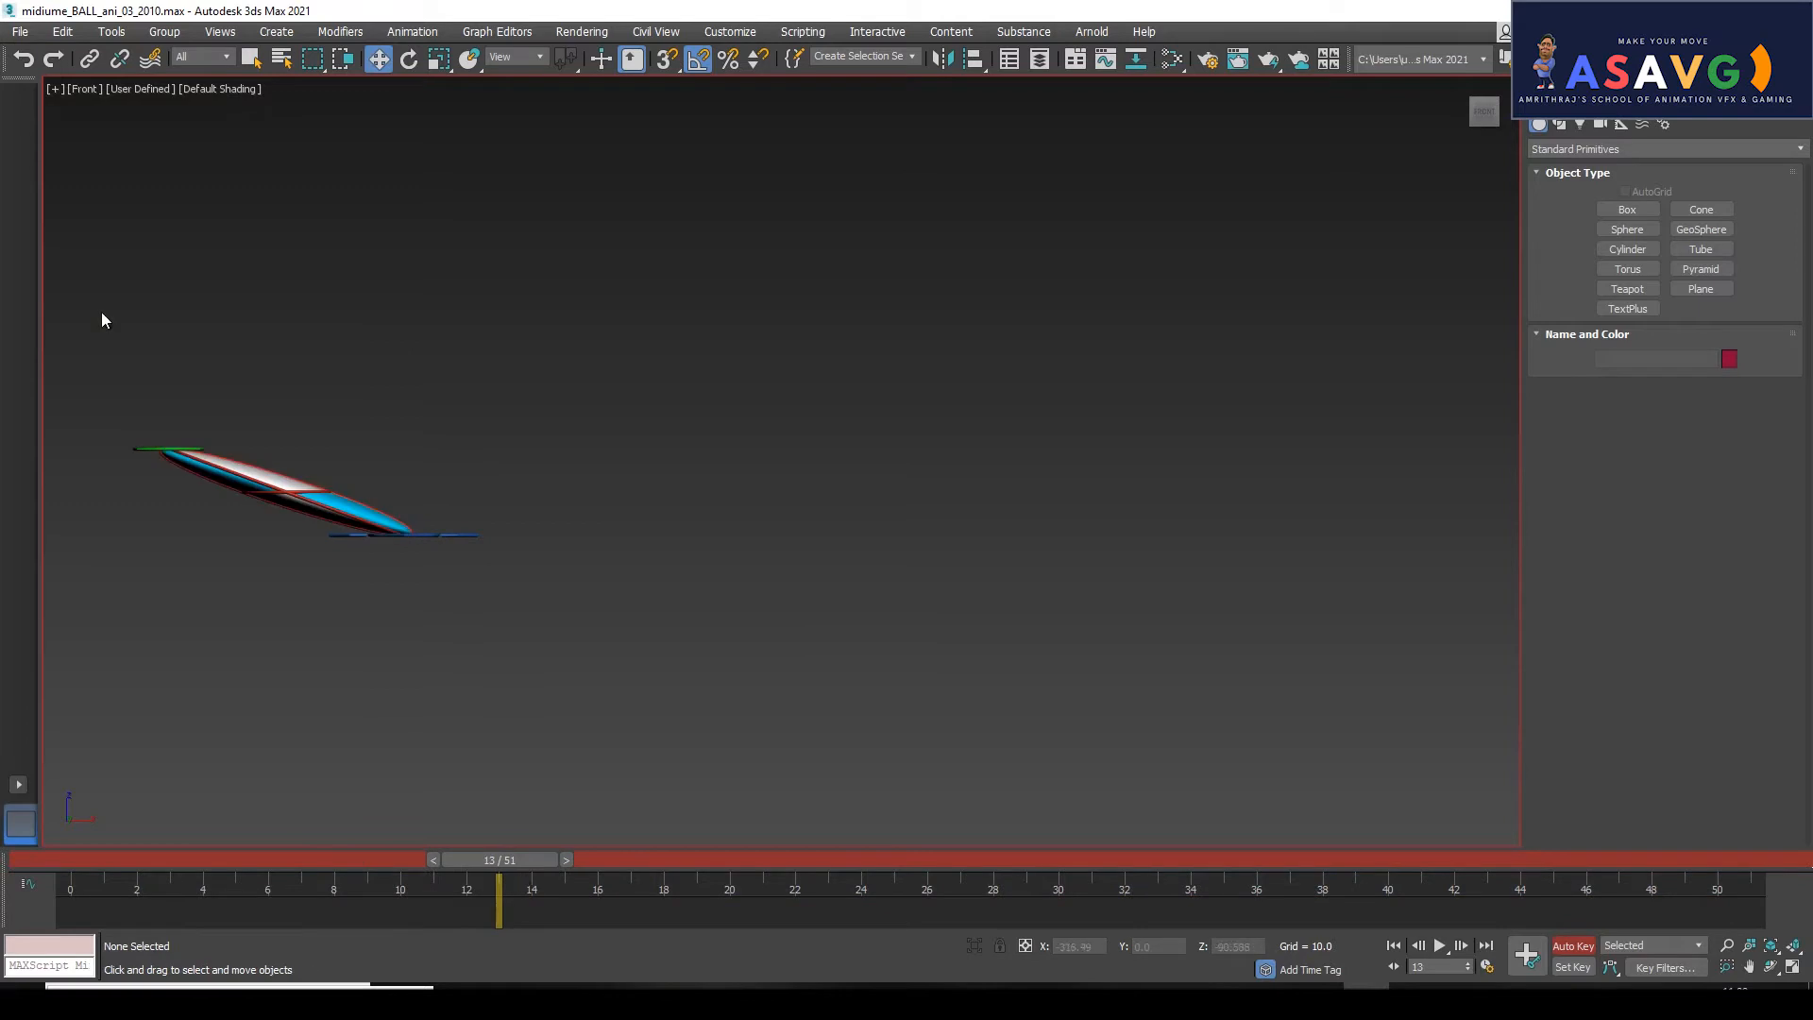
left_click_drag(102, 317, 756, 742)
left_click_drag(494, 865, 280, 876)
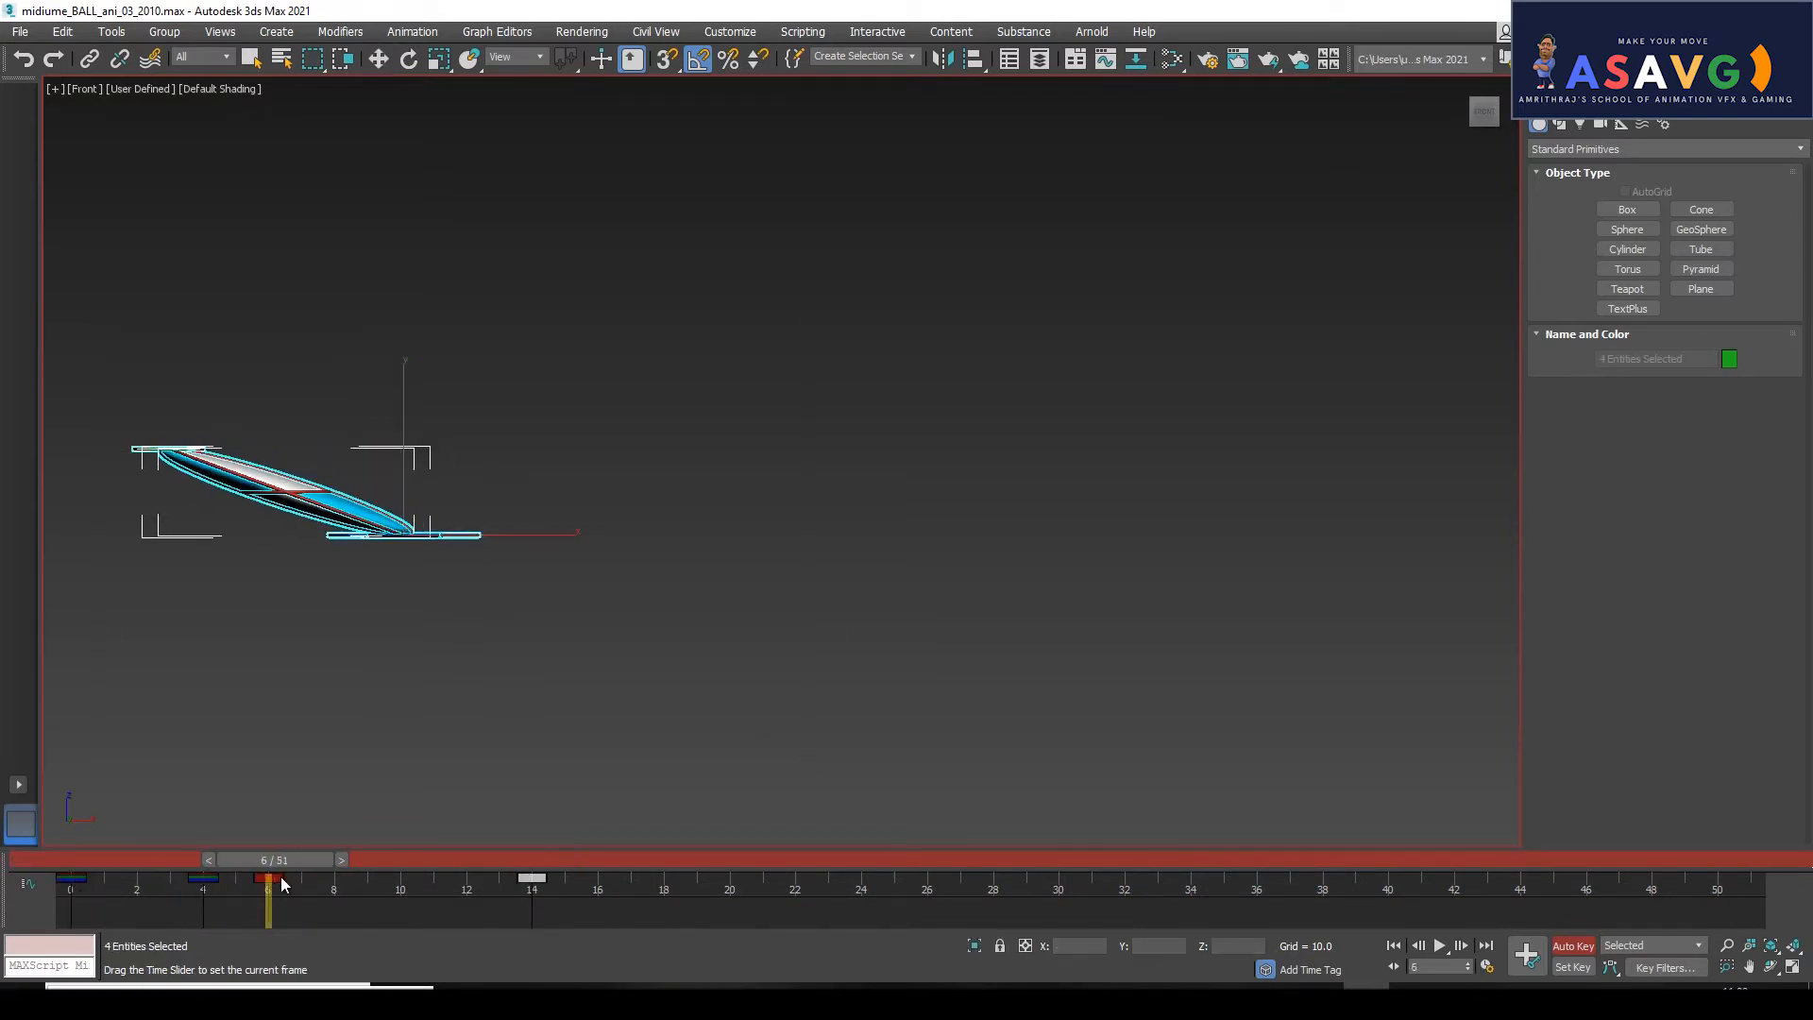
Try deleting the whole rig's keys at frame 6 and undo the deletion.
left_click(268, 878)
right_click(267, 878)
key("Escape")
left_click(254, 882)
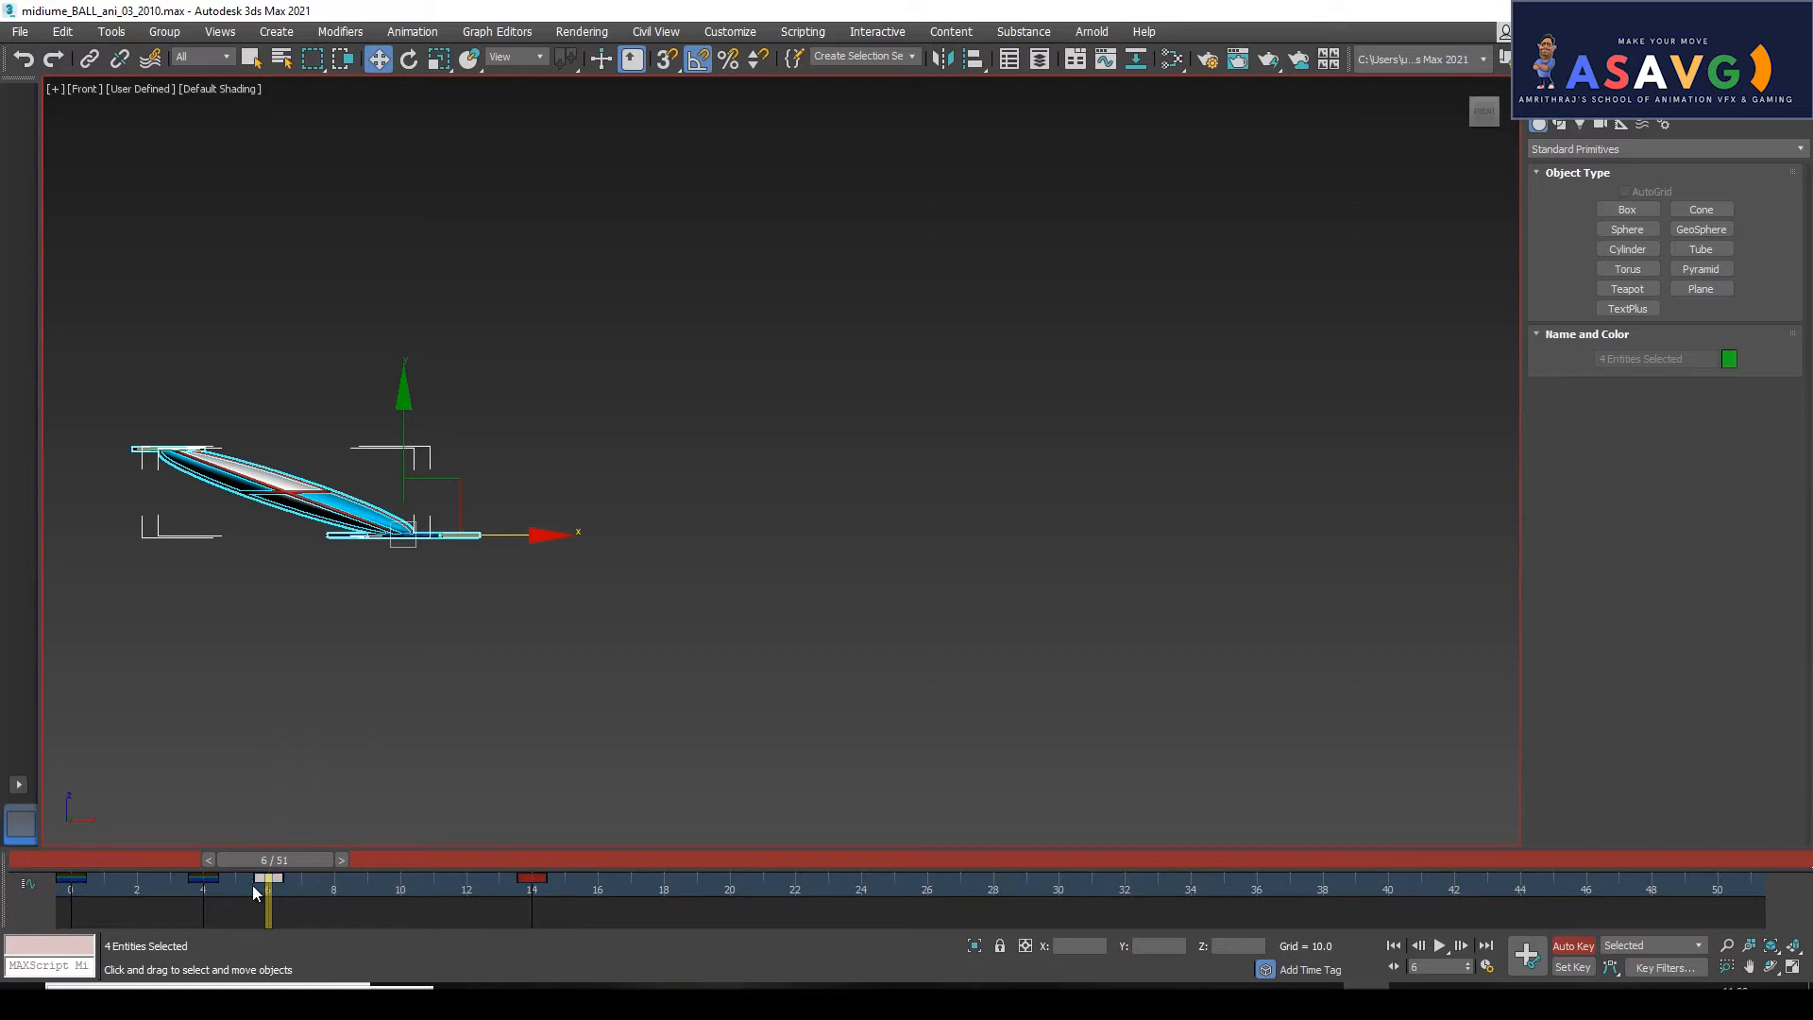
key("Delete")
key("ctrl+z")
Move the whole rig's keys from frame 6 onto frame 4 and check the timing.
left_click_drag(265, 857, 208, 890)
key("w")
left_click(268, 878)
mouse_move(253, 863)
left_mouse_down()
mouse_move(172, 863)
mouse_move(263, 870)
left_mouse_up()
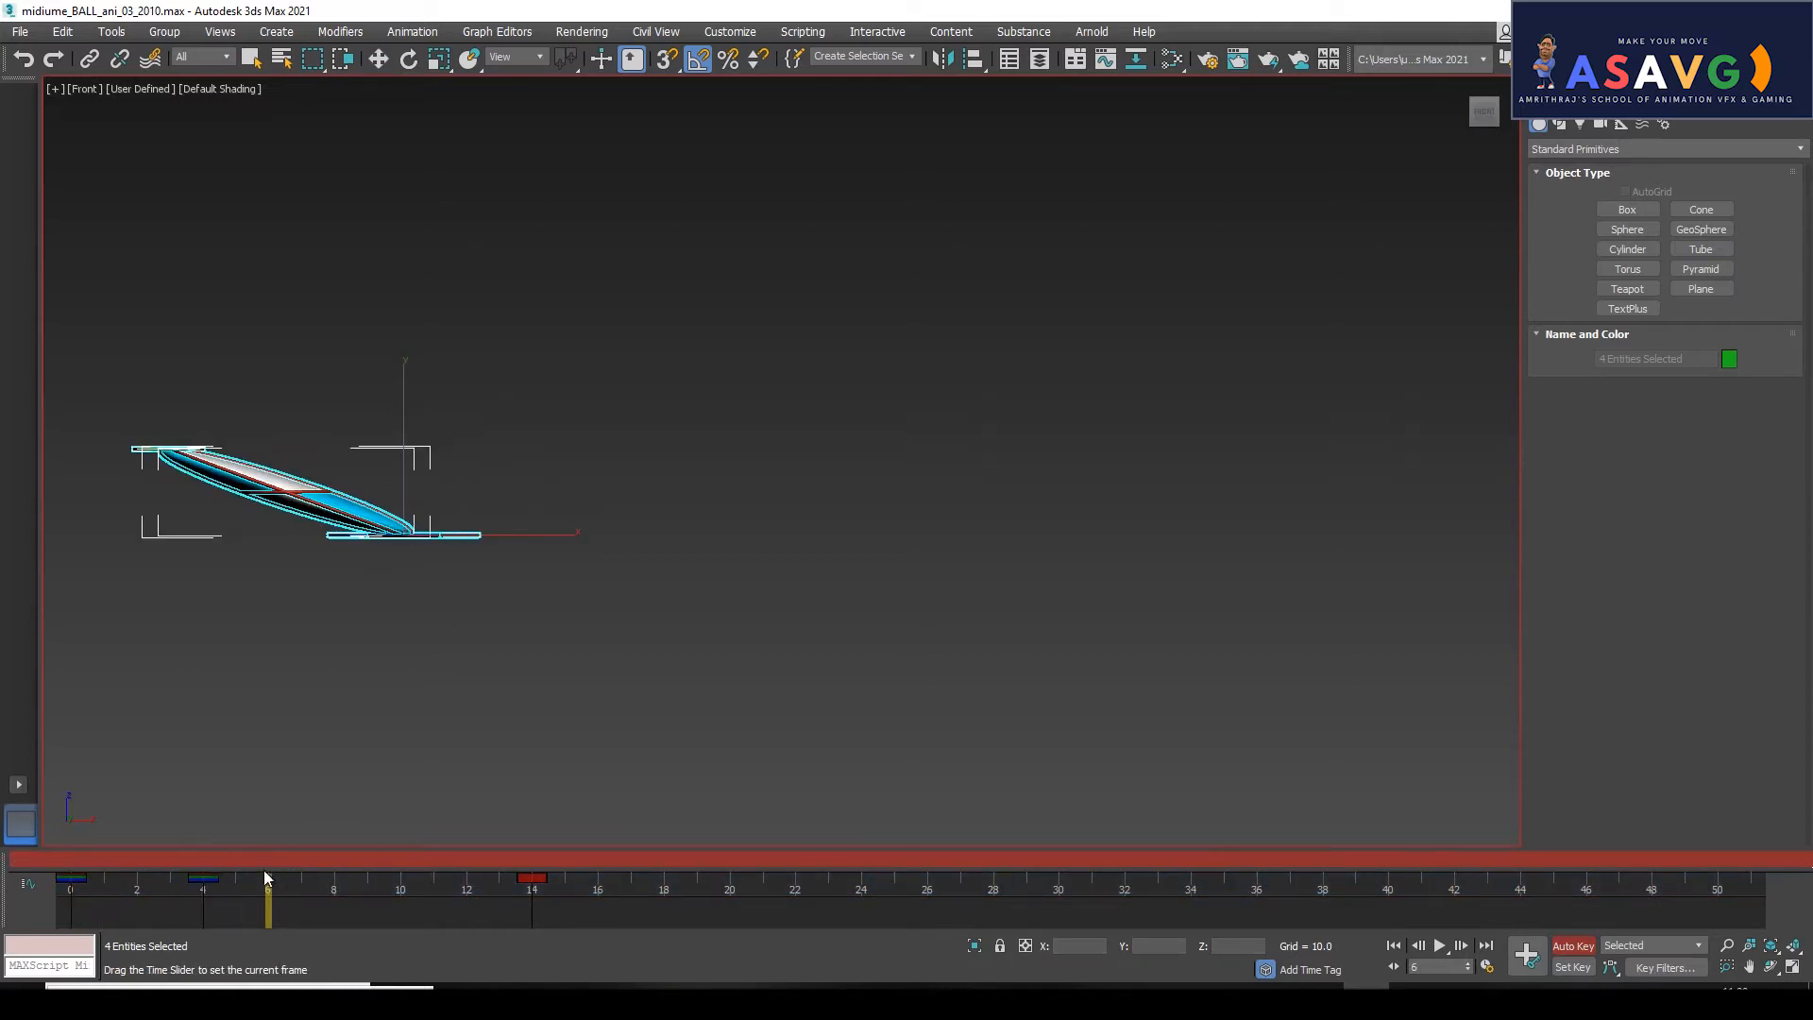
key("w")
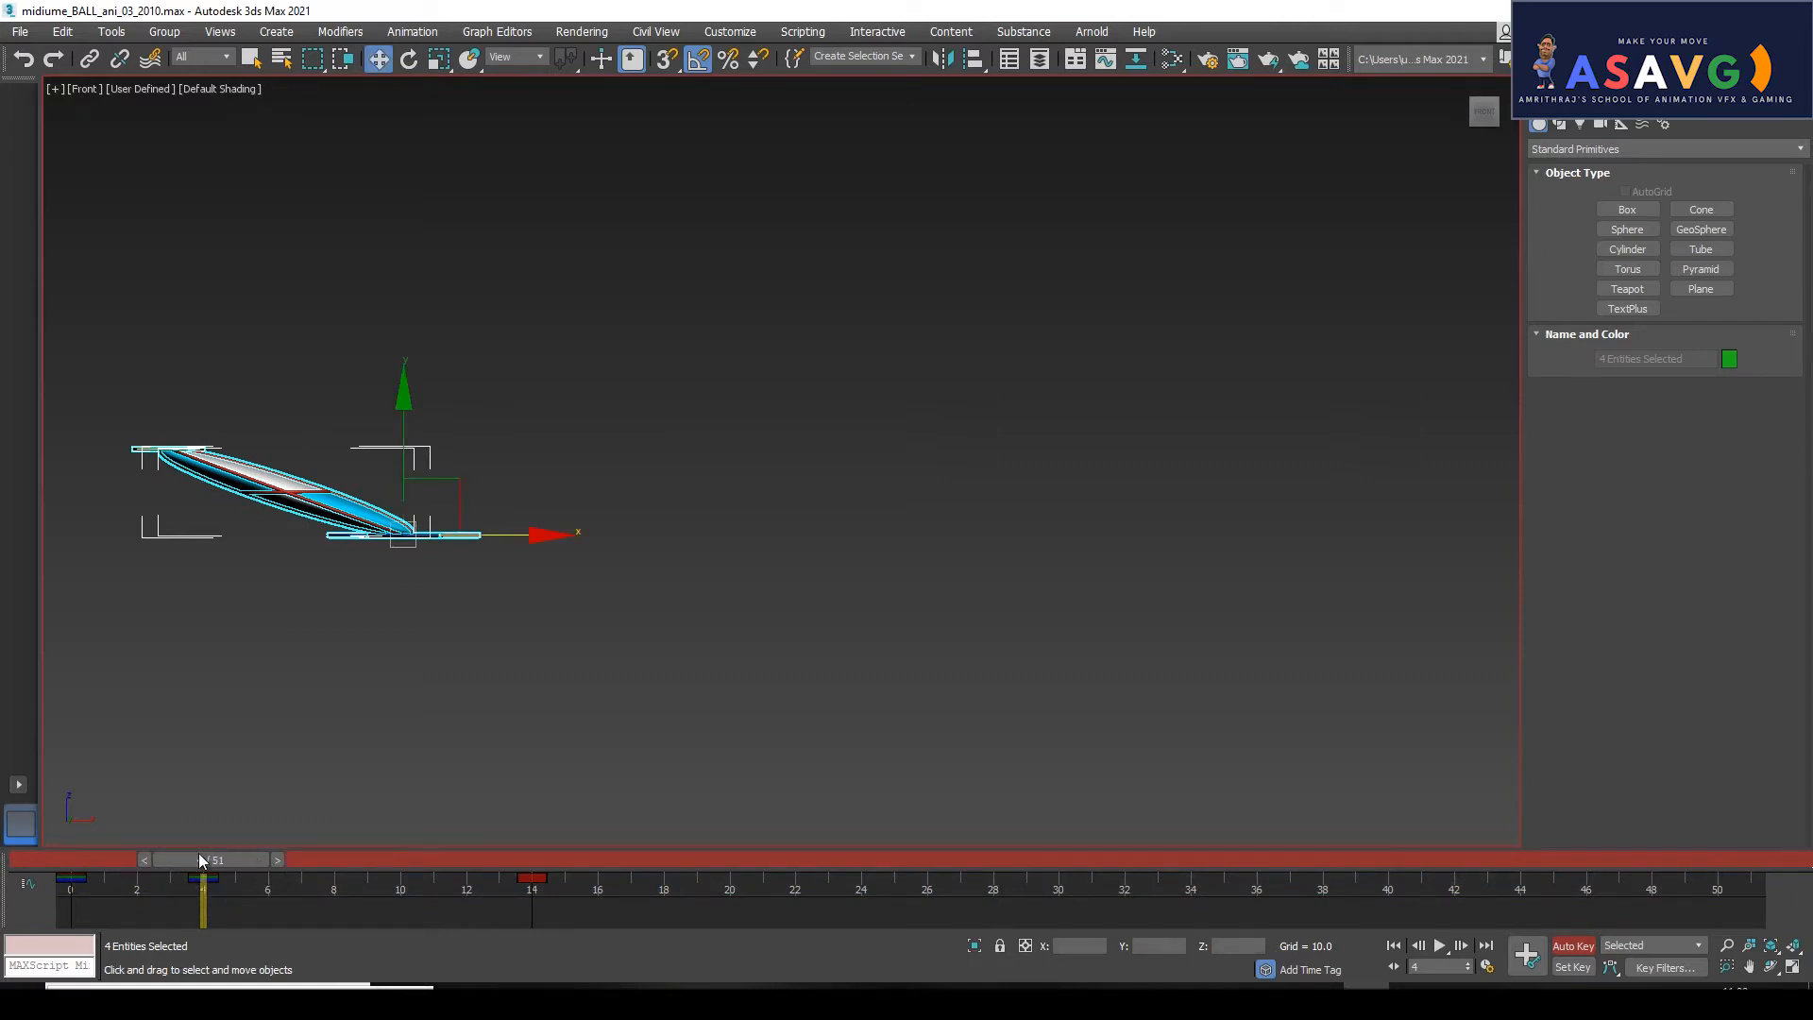
Shift the whole rig's keys from frame 4 to frame 6.
mouse_move(207, 868)
left_mouse_down()
mouse_move(121, 859)
mouse_move(213, 860)
left_mouse_up()
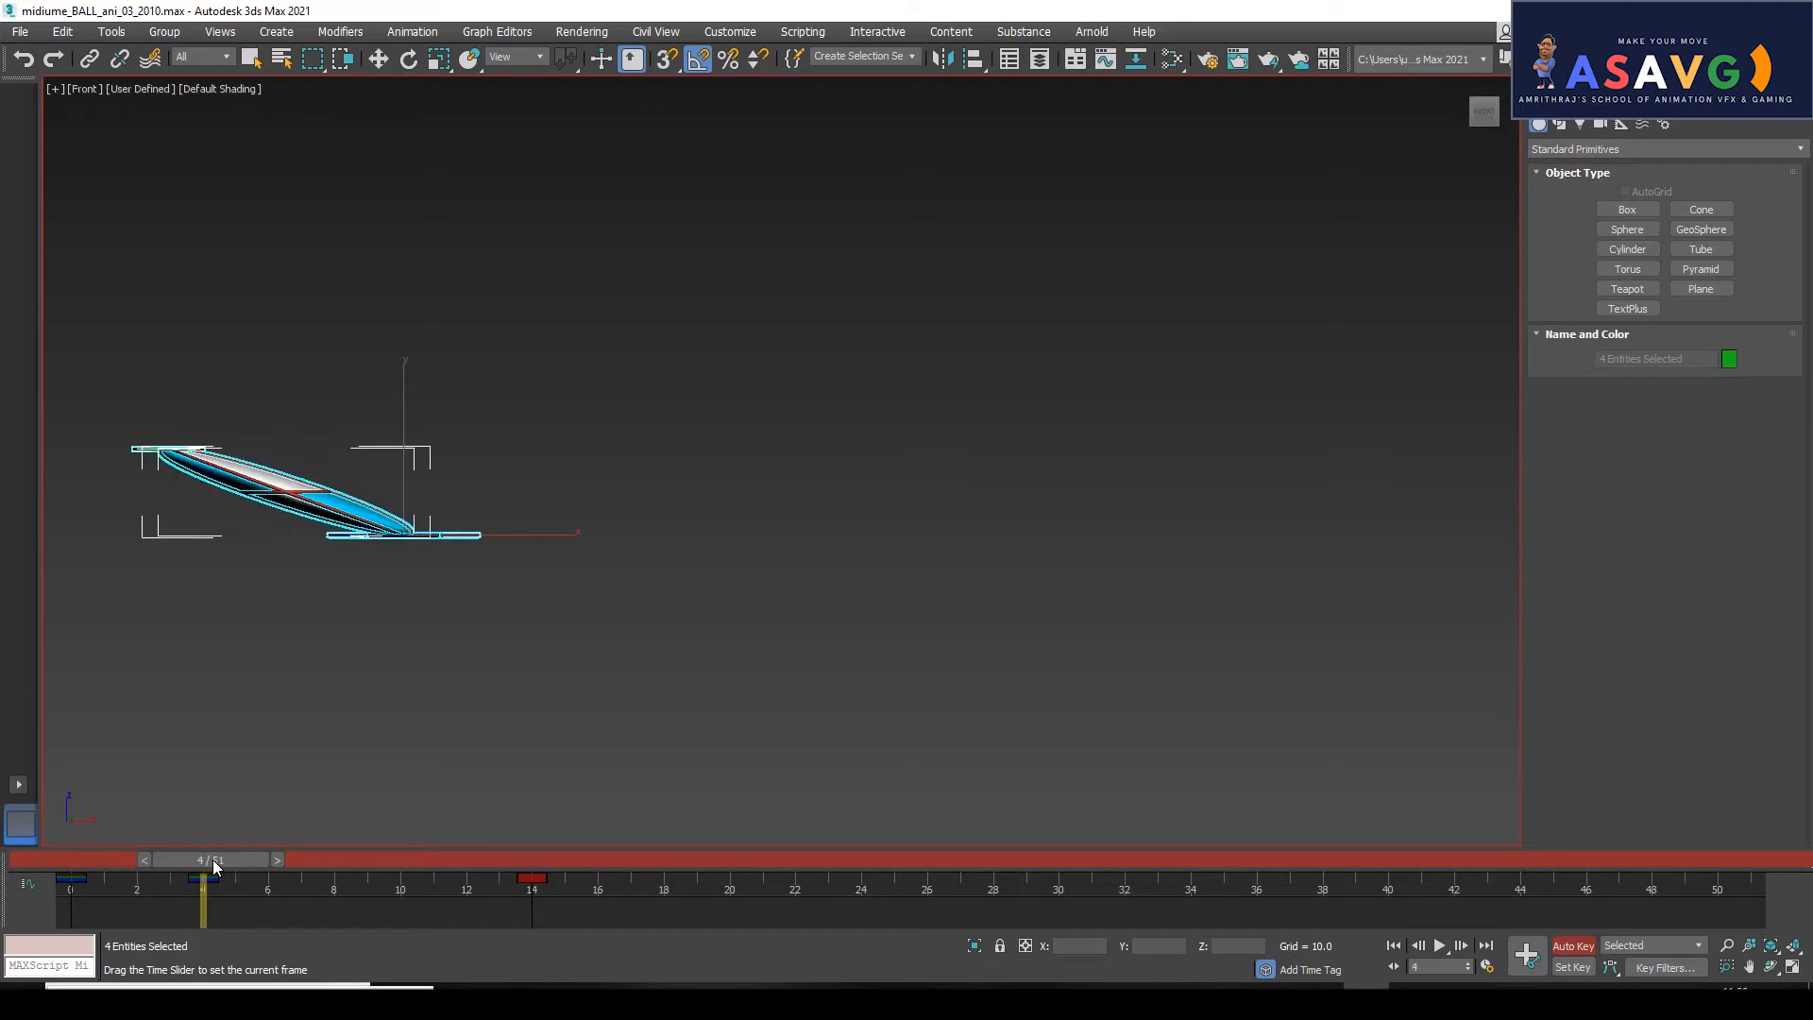
key("w")
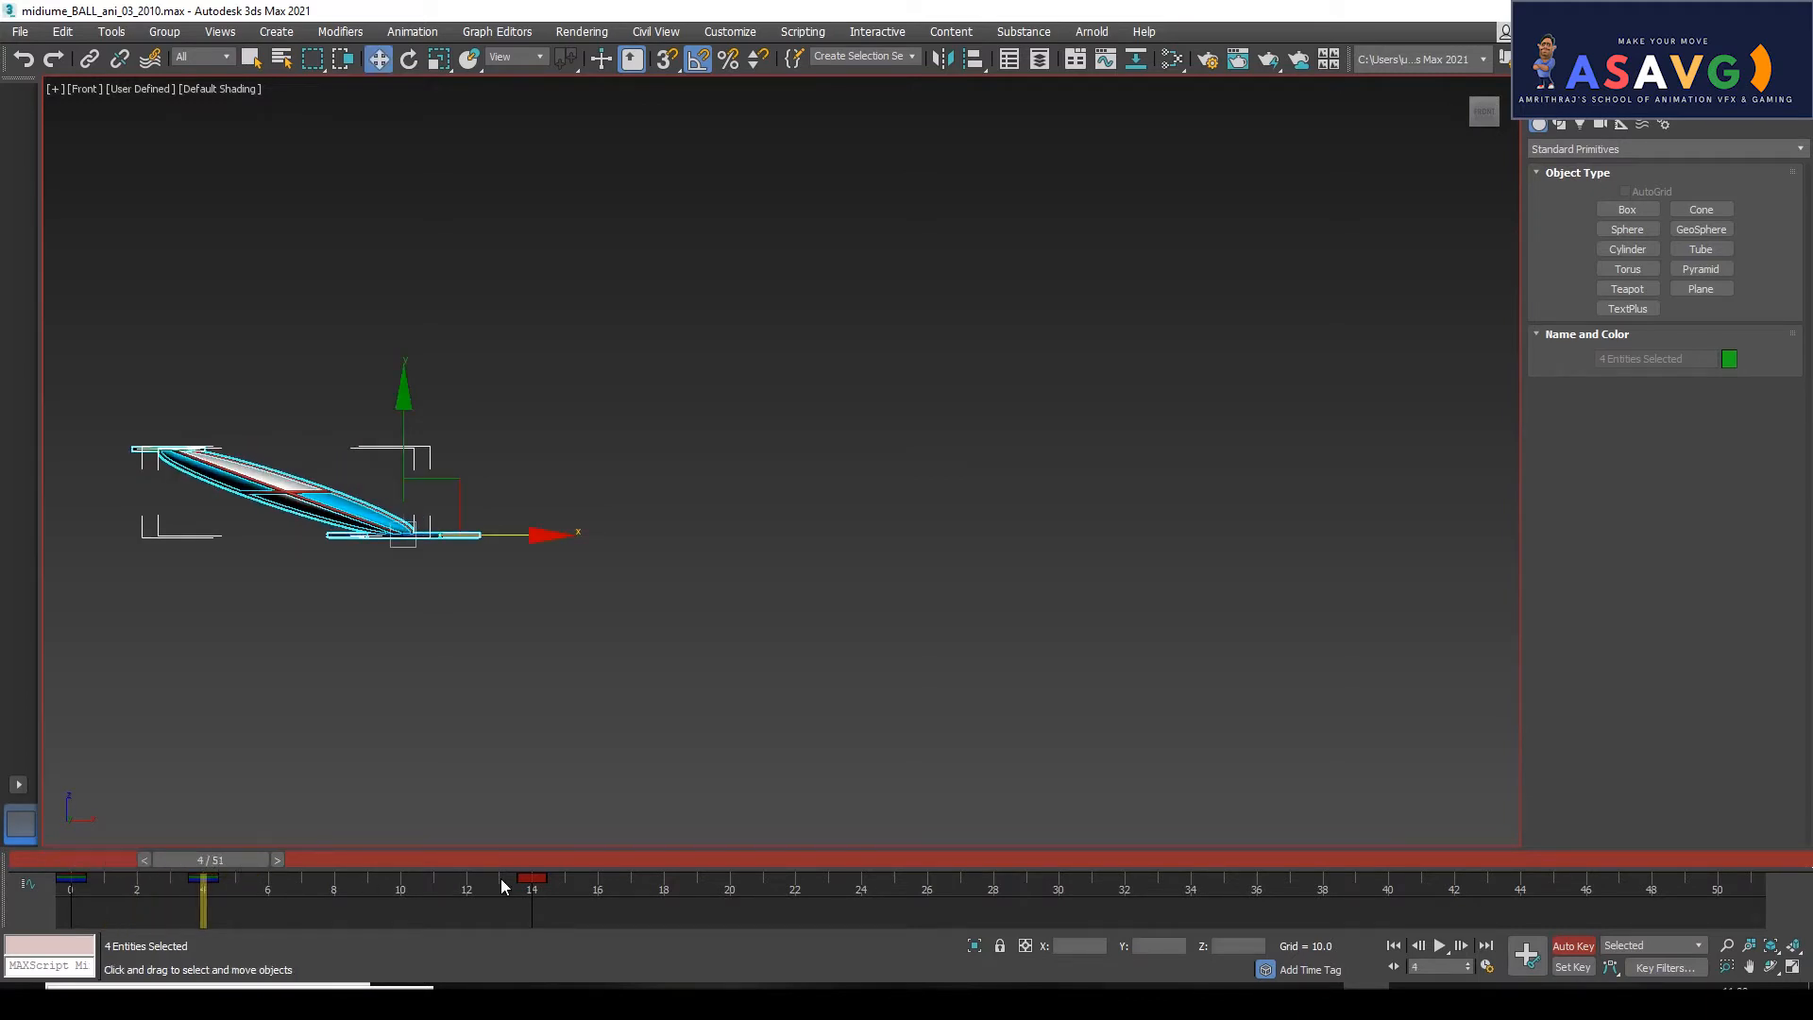
left_click_drag(202, 880, 576, 884)
key("w")
At frame 14, exaggerate the backward lean by moving the deformer control along X to about -318.
left_click(529, 764)
left_click(148, 448)
left_click_drag(324, 448, 258, 450)
mouse_move(534, 879)
left_mouse_down()
mouse_move(181, 870)
mouse_move(523, 891)
mouse_move(293, 863)
mouse_move(535, 864)
left_mouse_up()
key("w")
key("w")
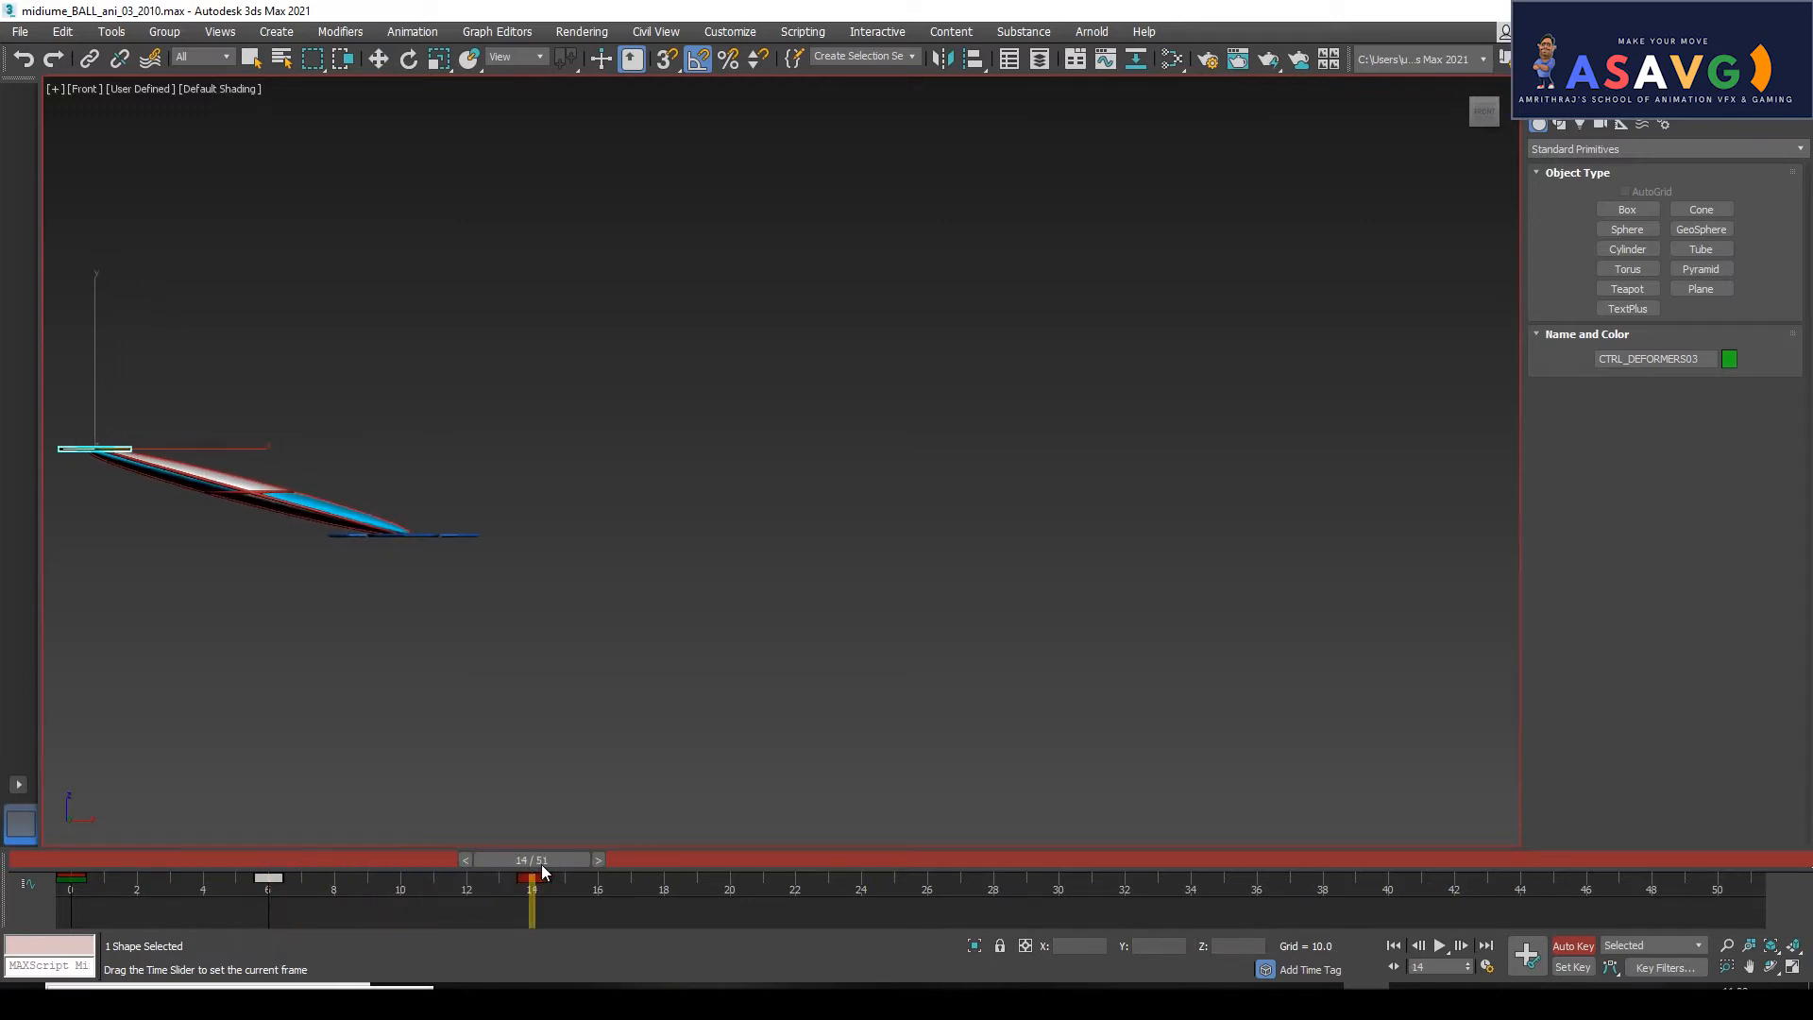
At frame 22, move the master control forward along X to about -144.
left_click(530, 863)
left_click_drag(530, 861, 797, 874)
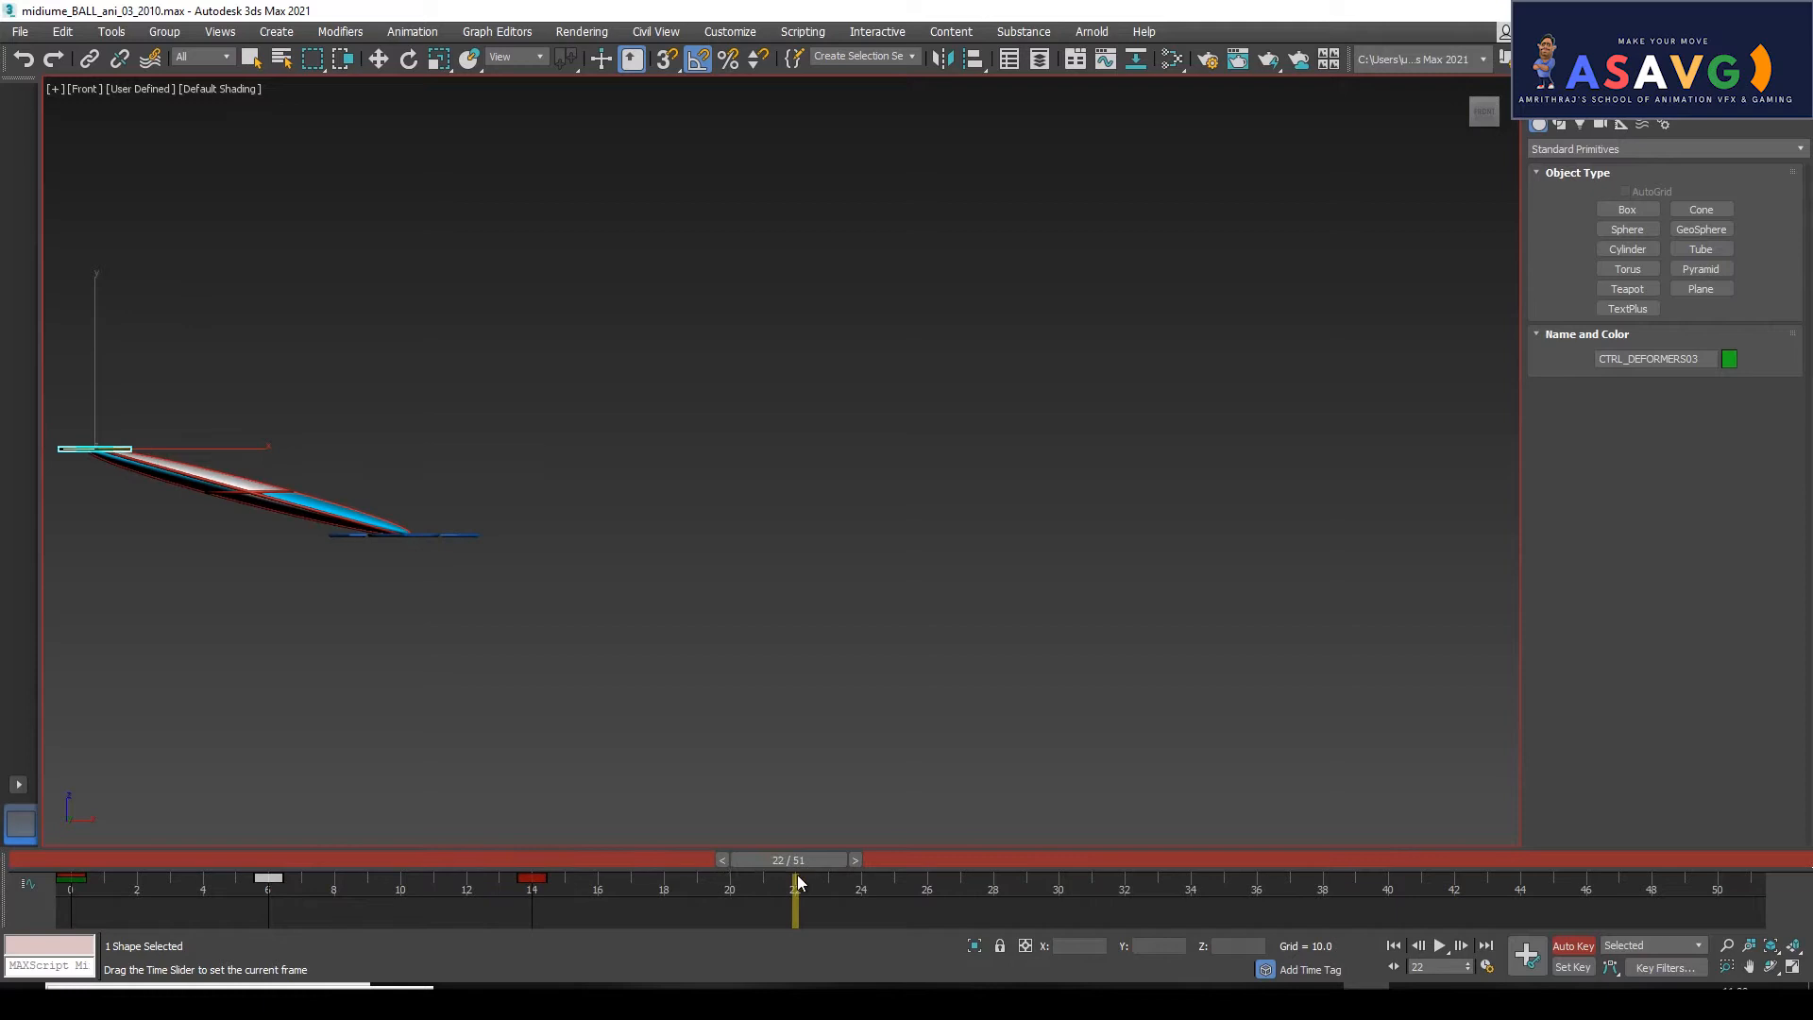
key("w")
left_click(449, 423)
left_click(117, 445)
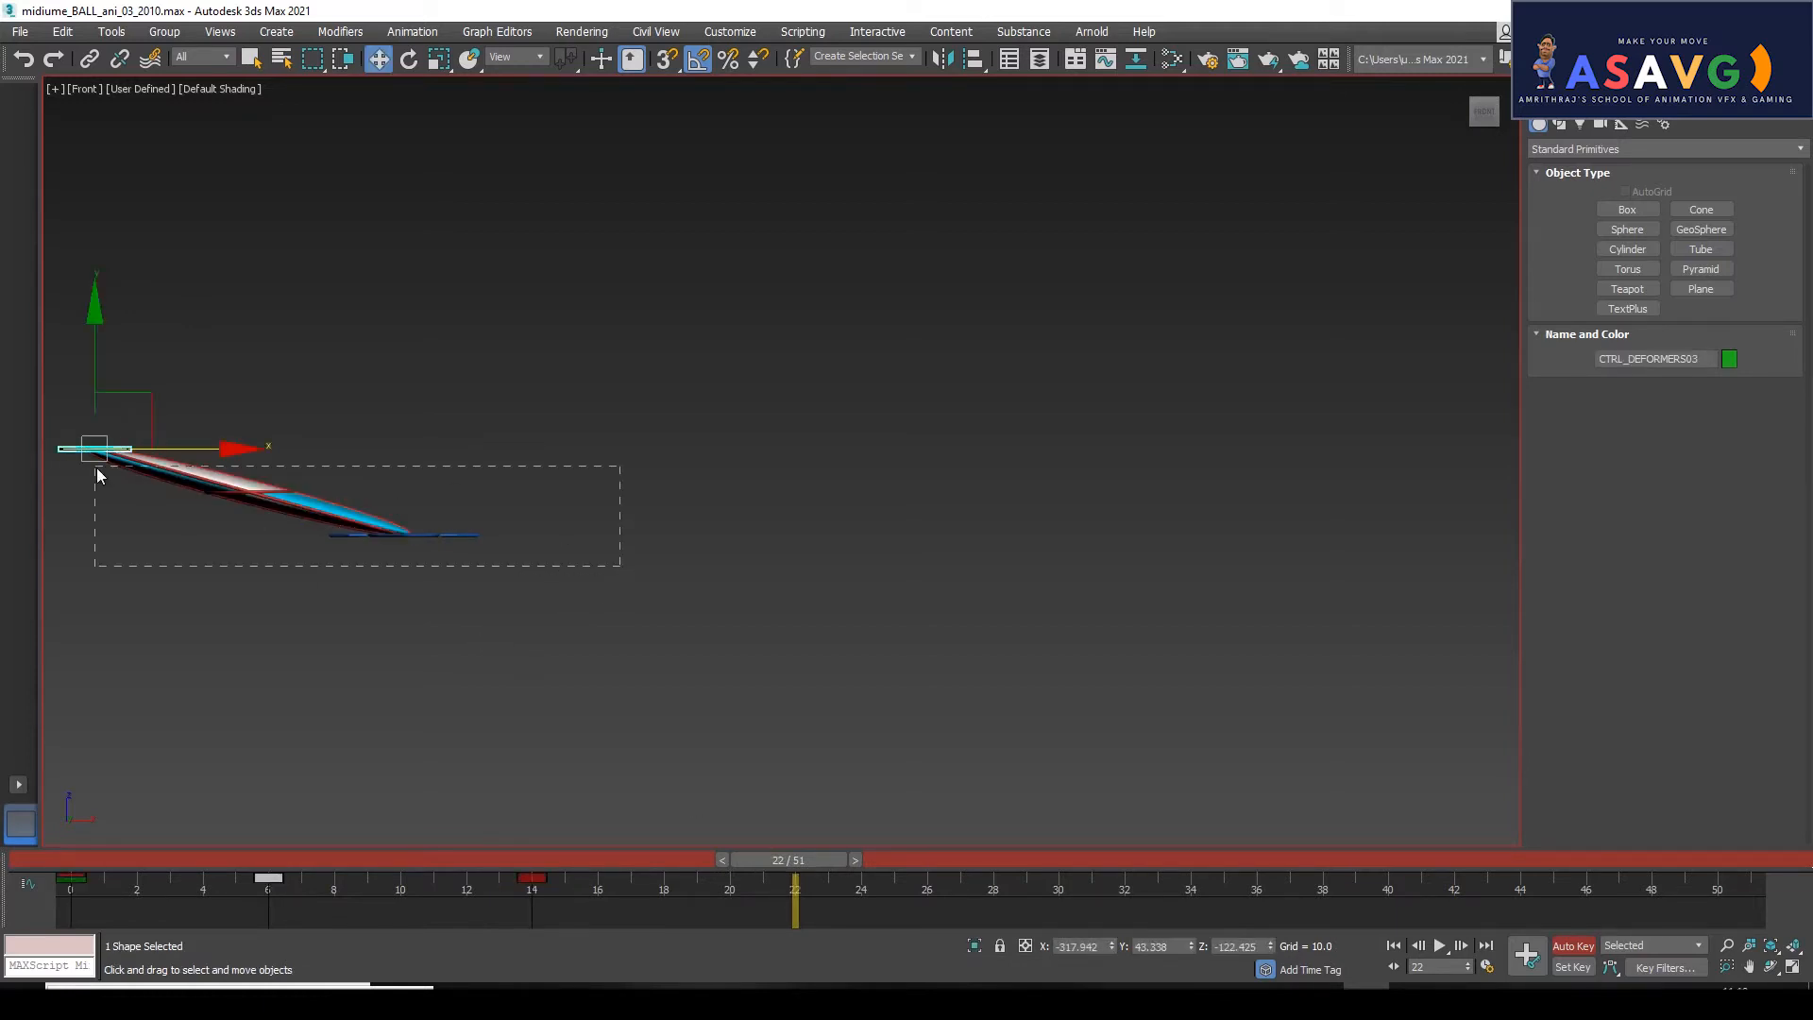
left_click_drag(146, 513, 149, 514)
left_click(400, 600)
left_click(451, 536)
left_click_drag(544, 540, 976, 536)
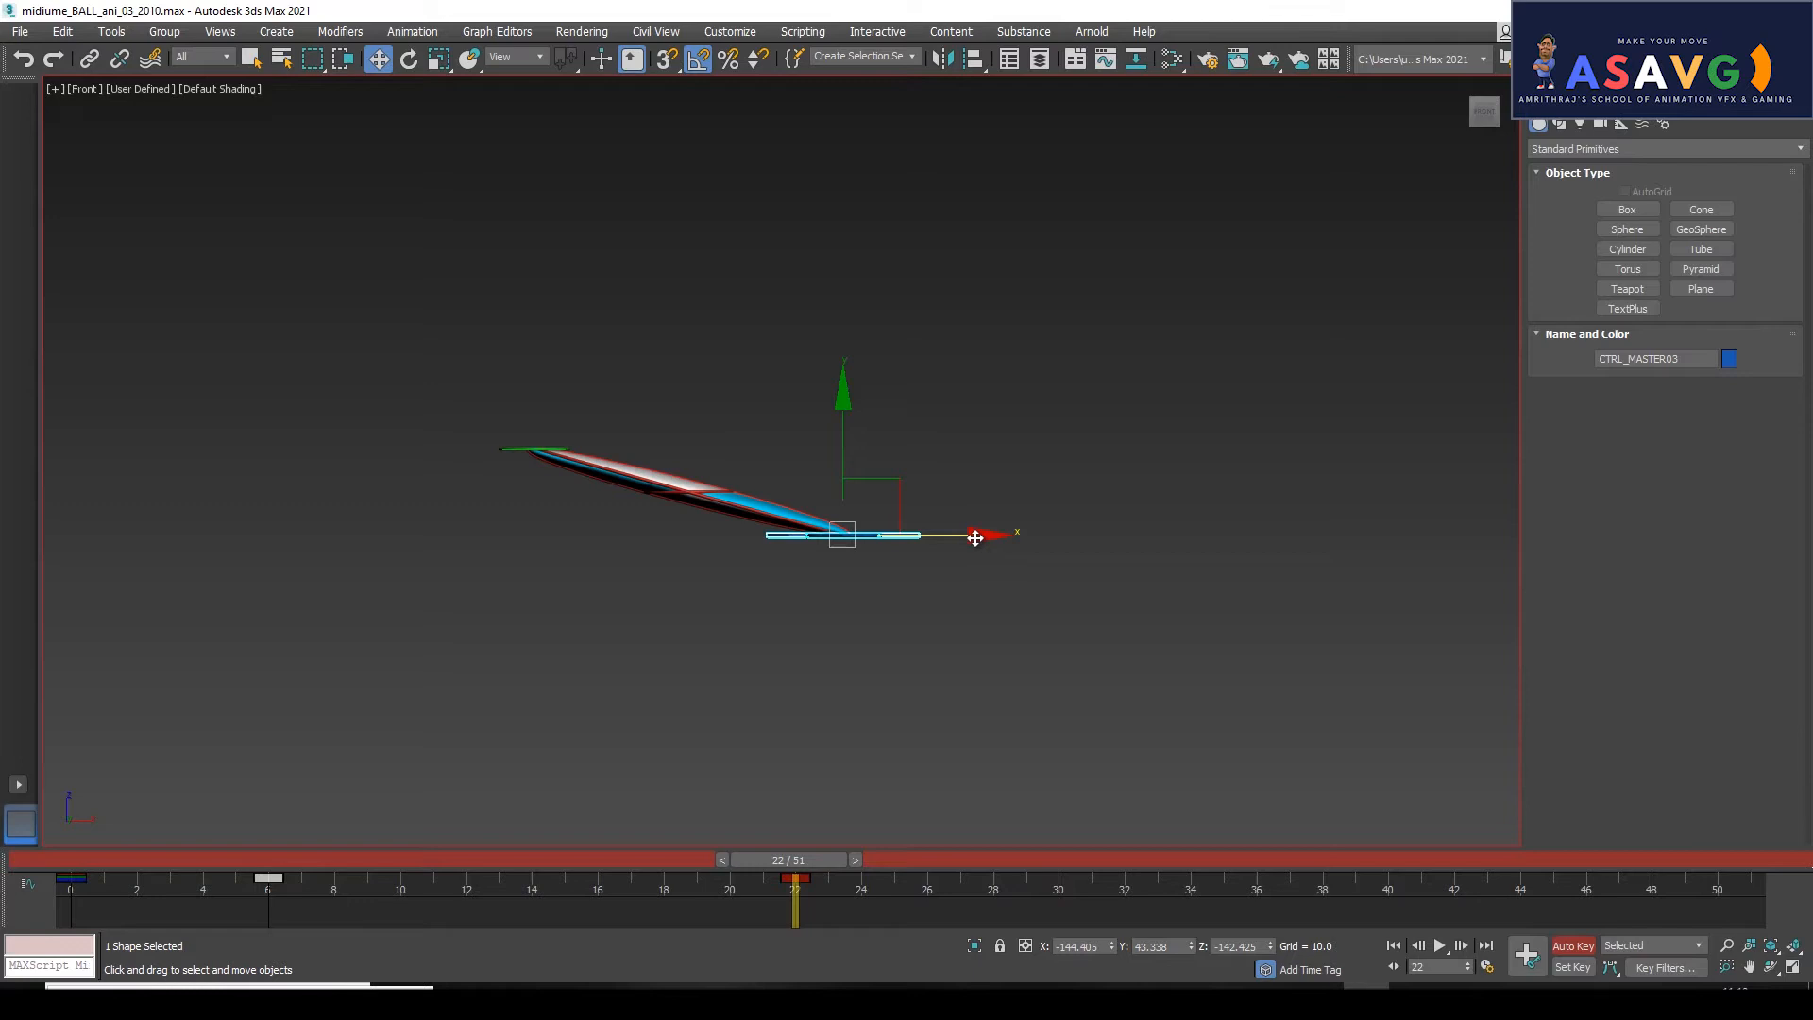
At frame 22, align the deformer control above the ball at X about -144 and lower it slightly to squash the ball.
left_click(530, 448)
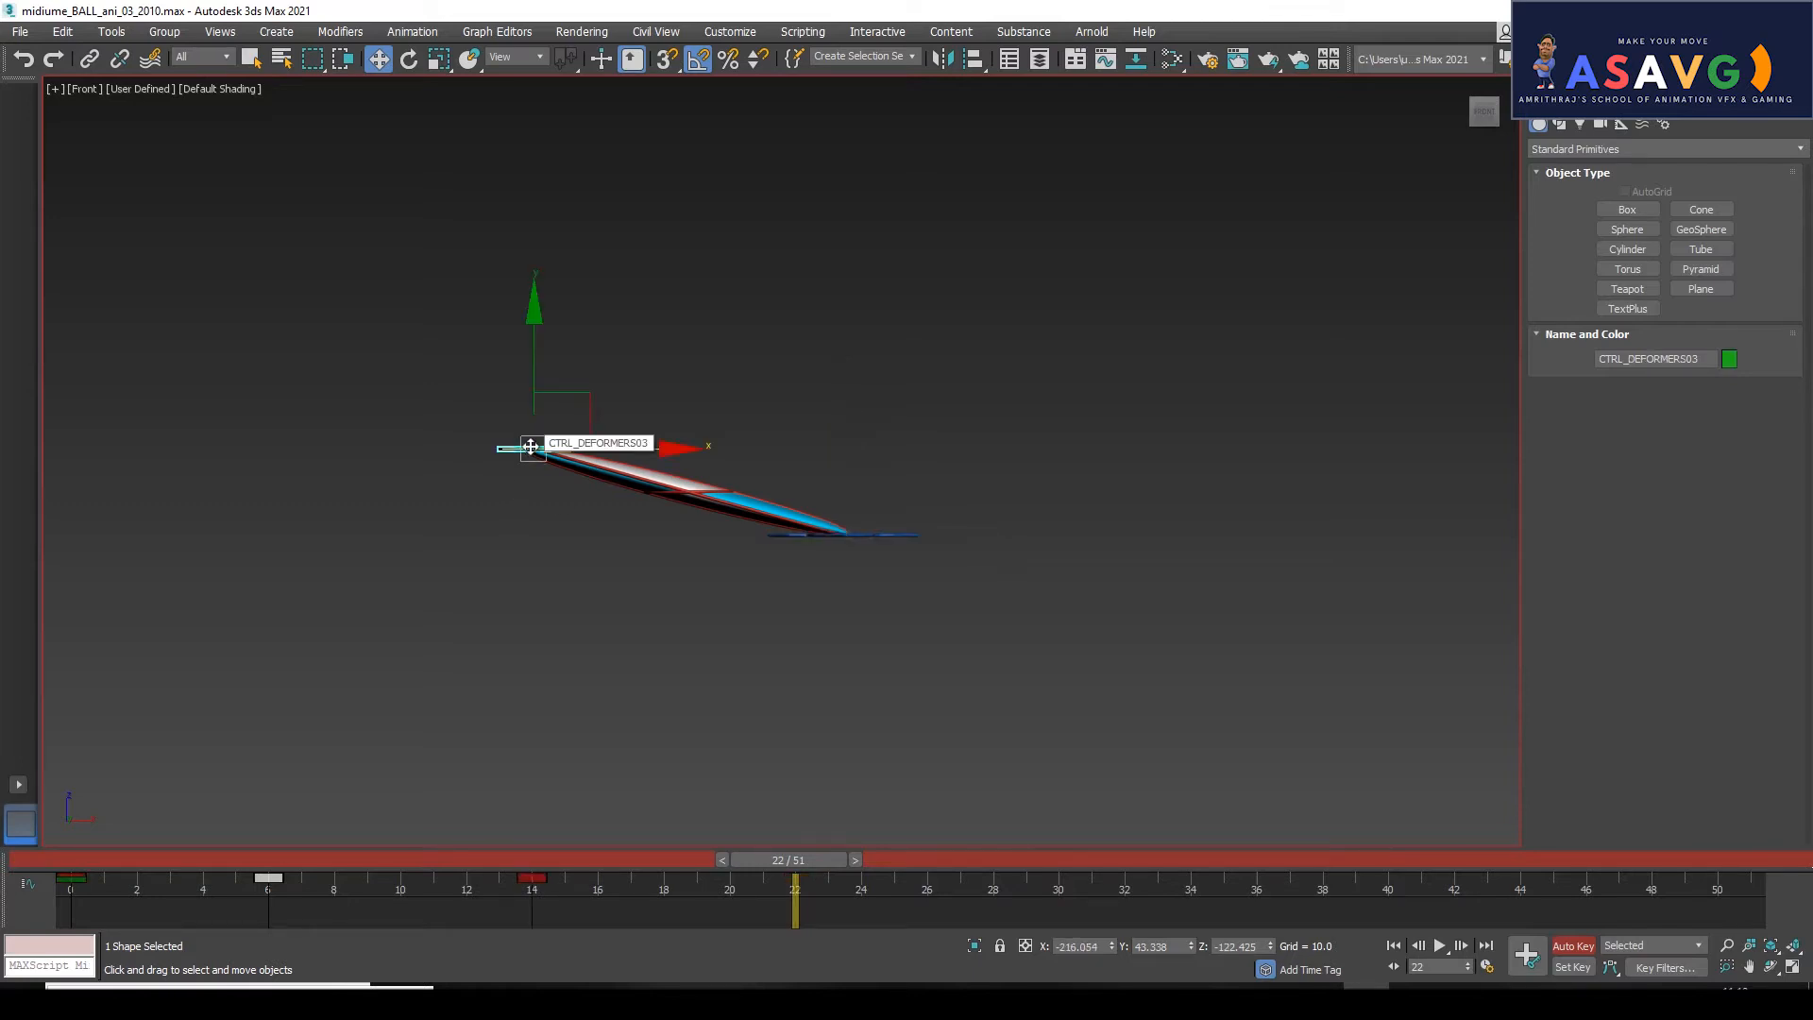
left_click_drag(686, 450, 996, 449)
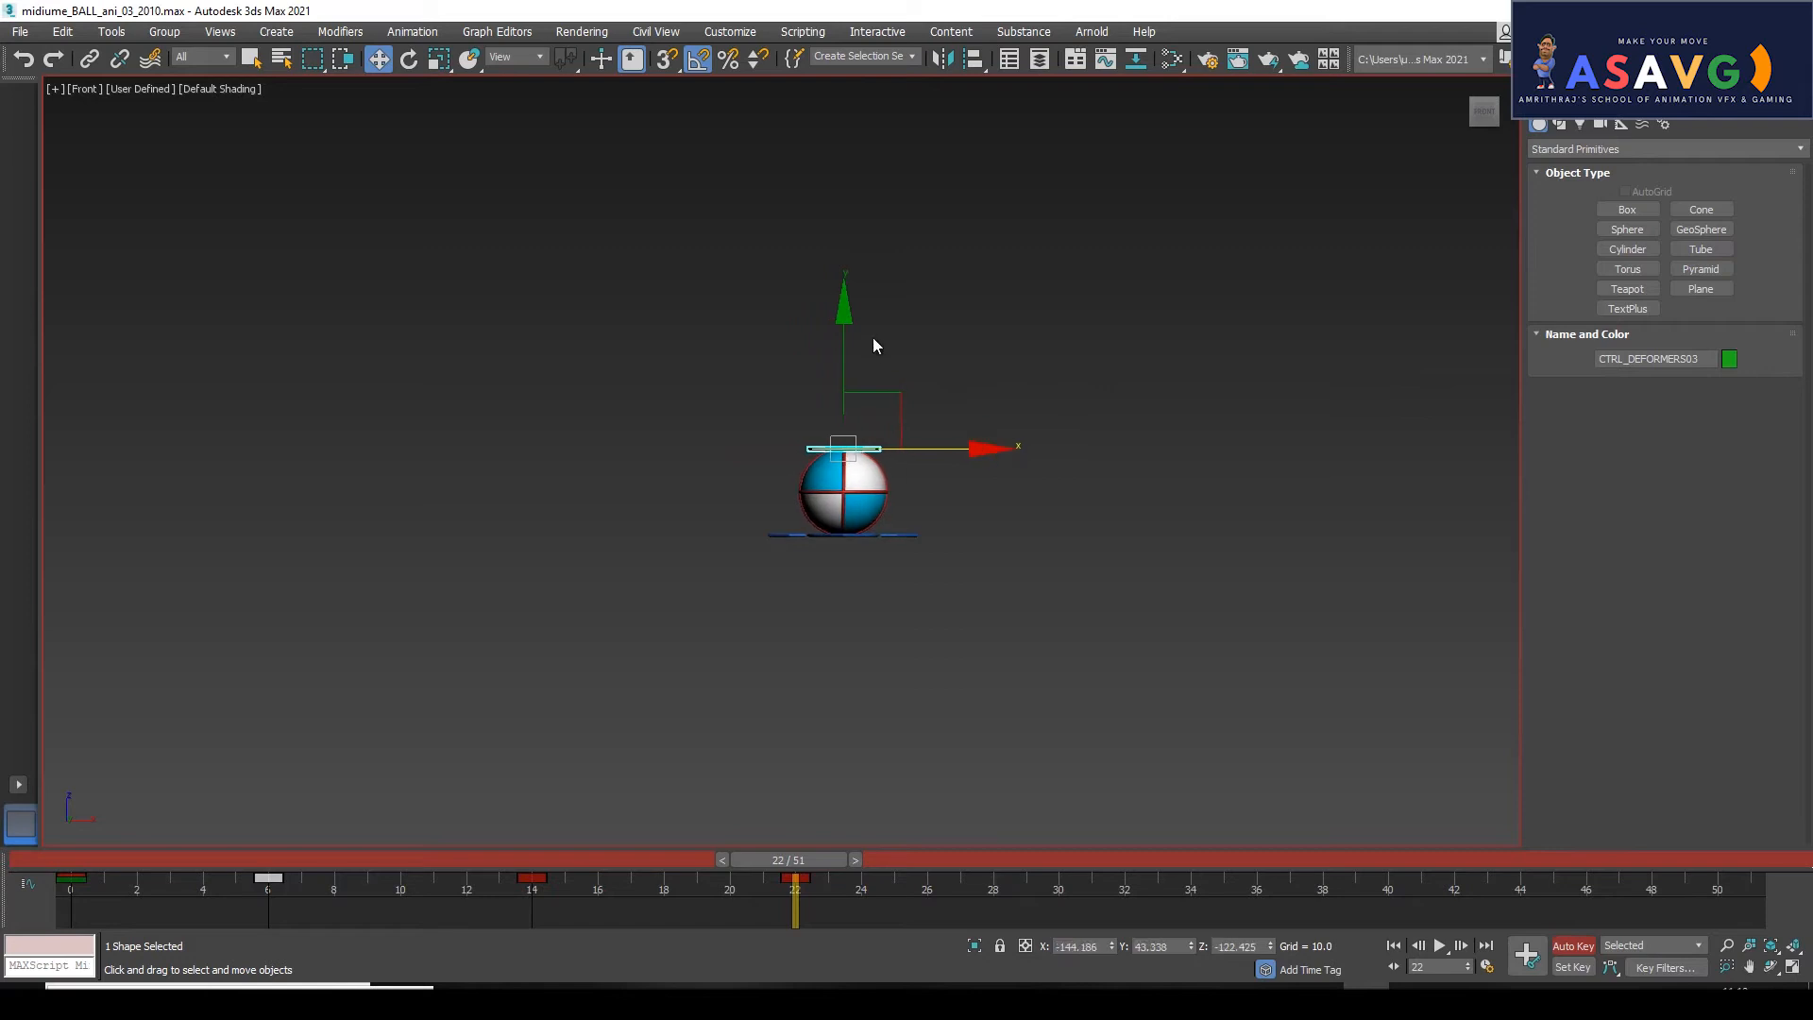
left_click_drag(843, 309, 843, 318)
left_click_drag(779, 862, 810, 895)
key("w")
Select the whole rig, move its frame 22 keys to frame 32, and check the pose at frame 22.
key("ctrl+a")
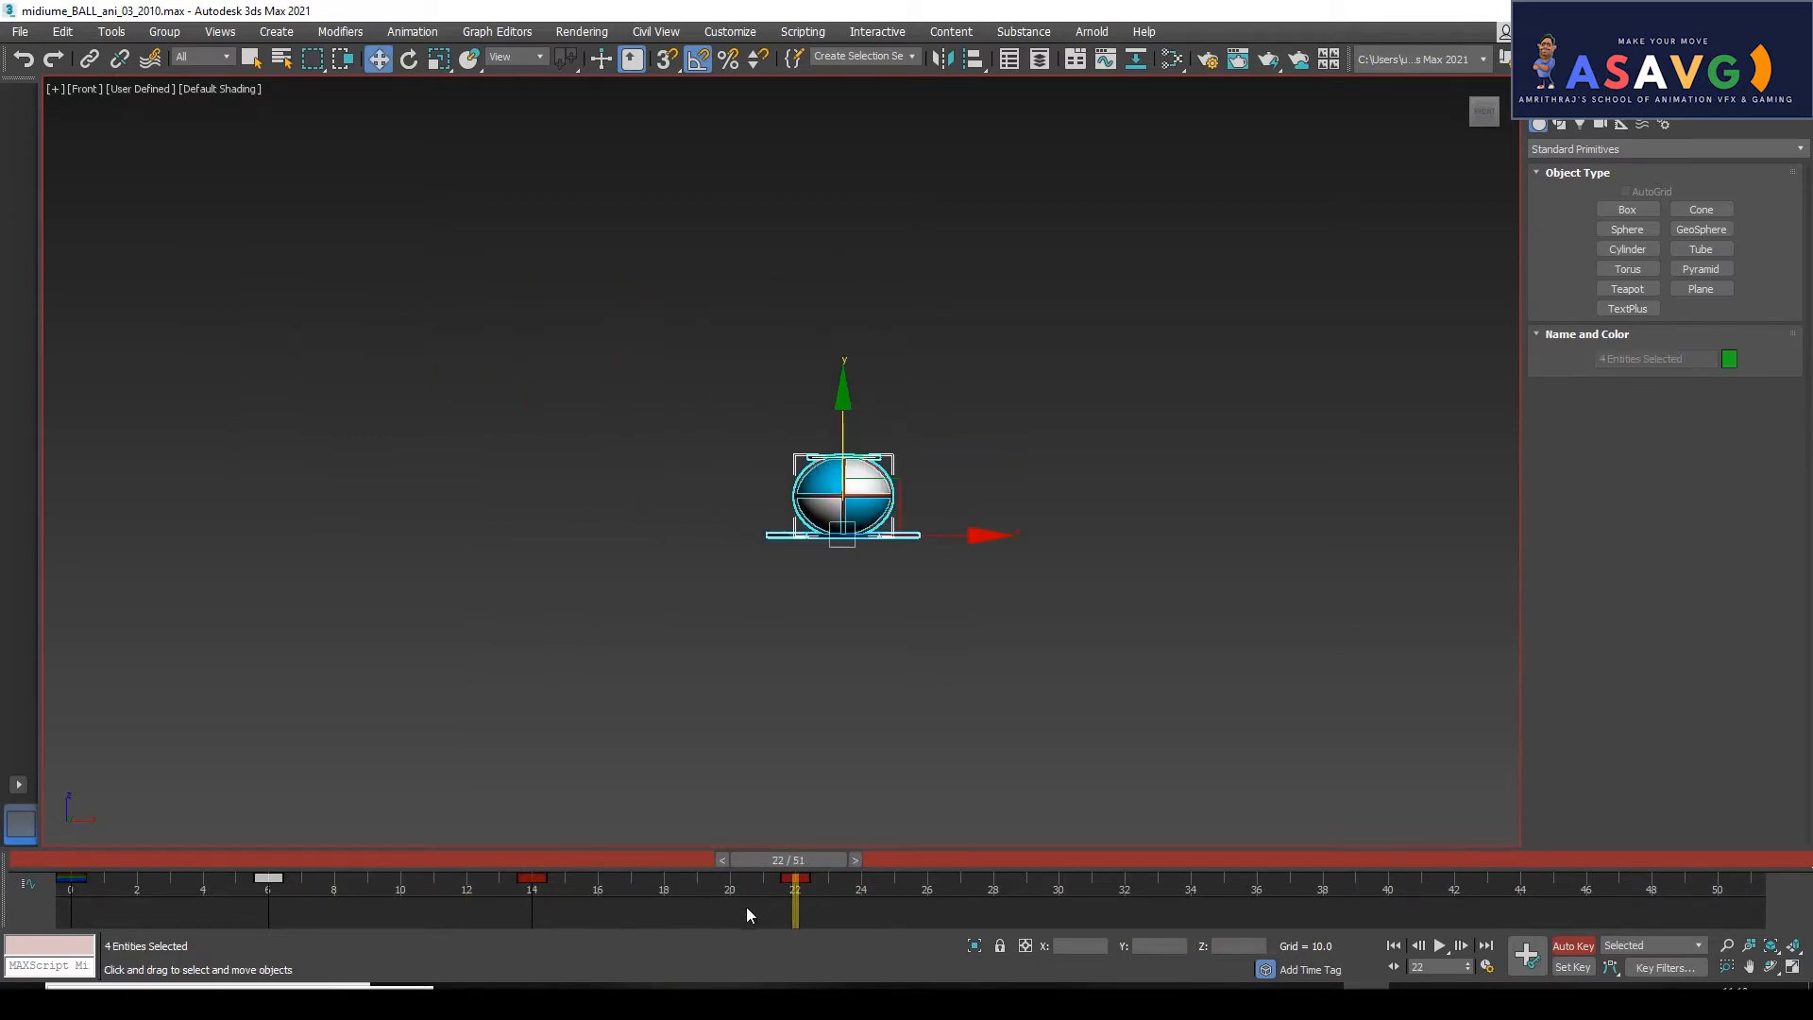
left_click_drag(804, 880, 1124, 878)
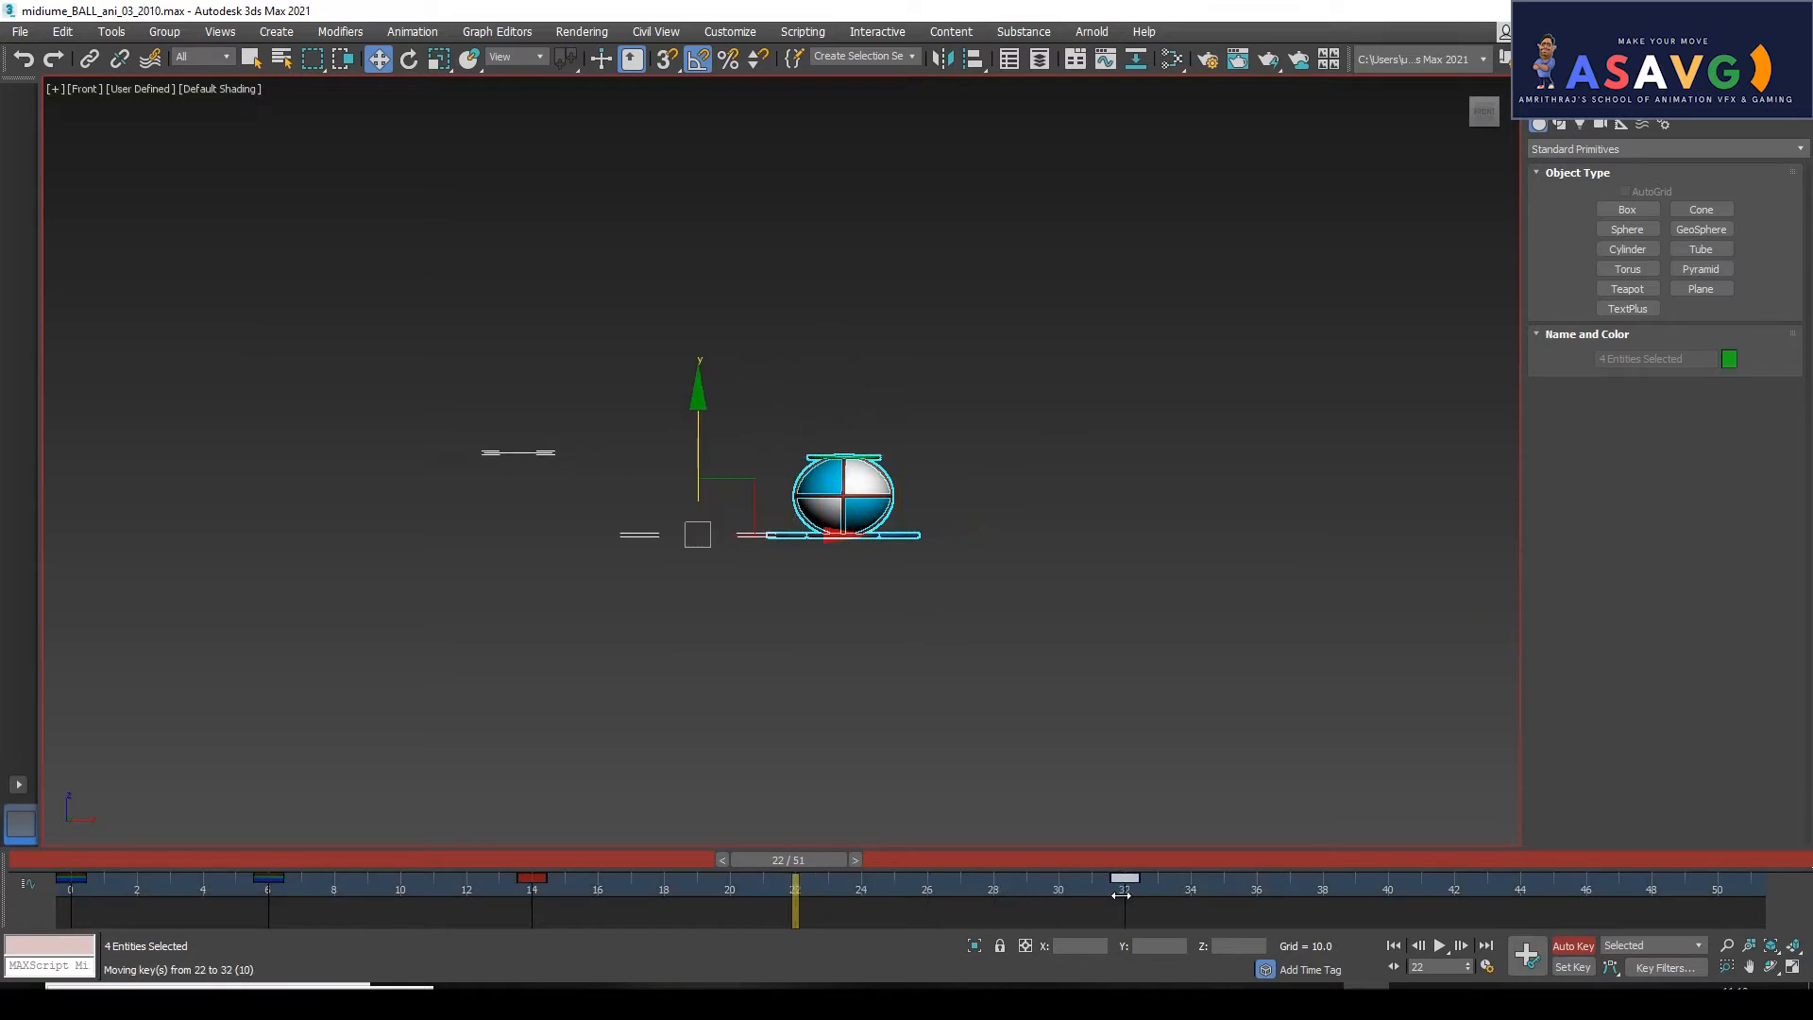
mouse_move(825, 856)
left_mouse_down()
mouse_move(511, 876)
mouse_move(824, 884)
left_mouse_up()
key("w")
Try straightening and stretching the ball at frame 22 by moving the deformer control to about X -177 and Z -120.
left_click(957, 555)
left_click(523, 456)
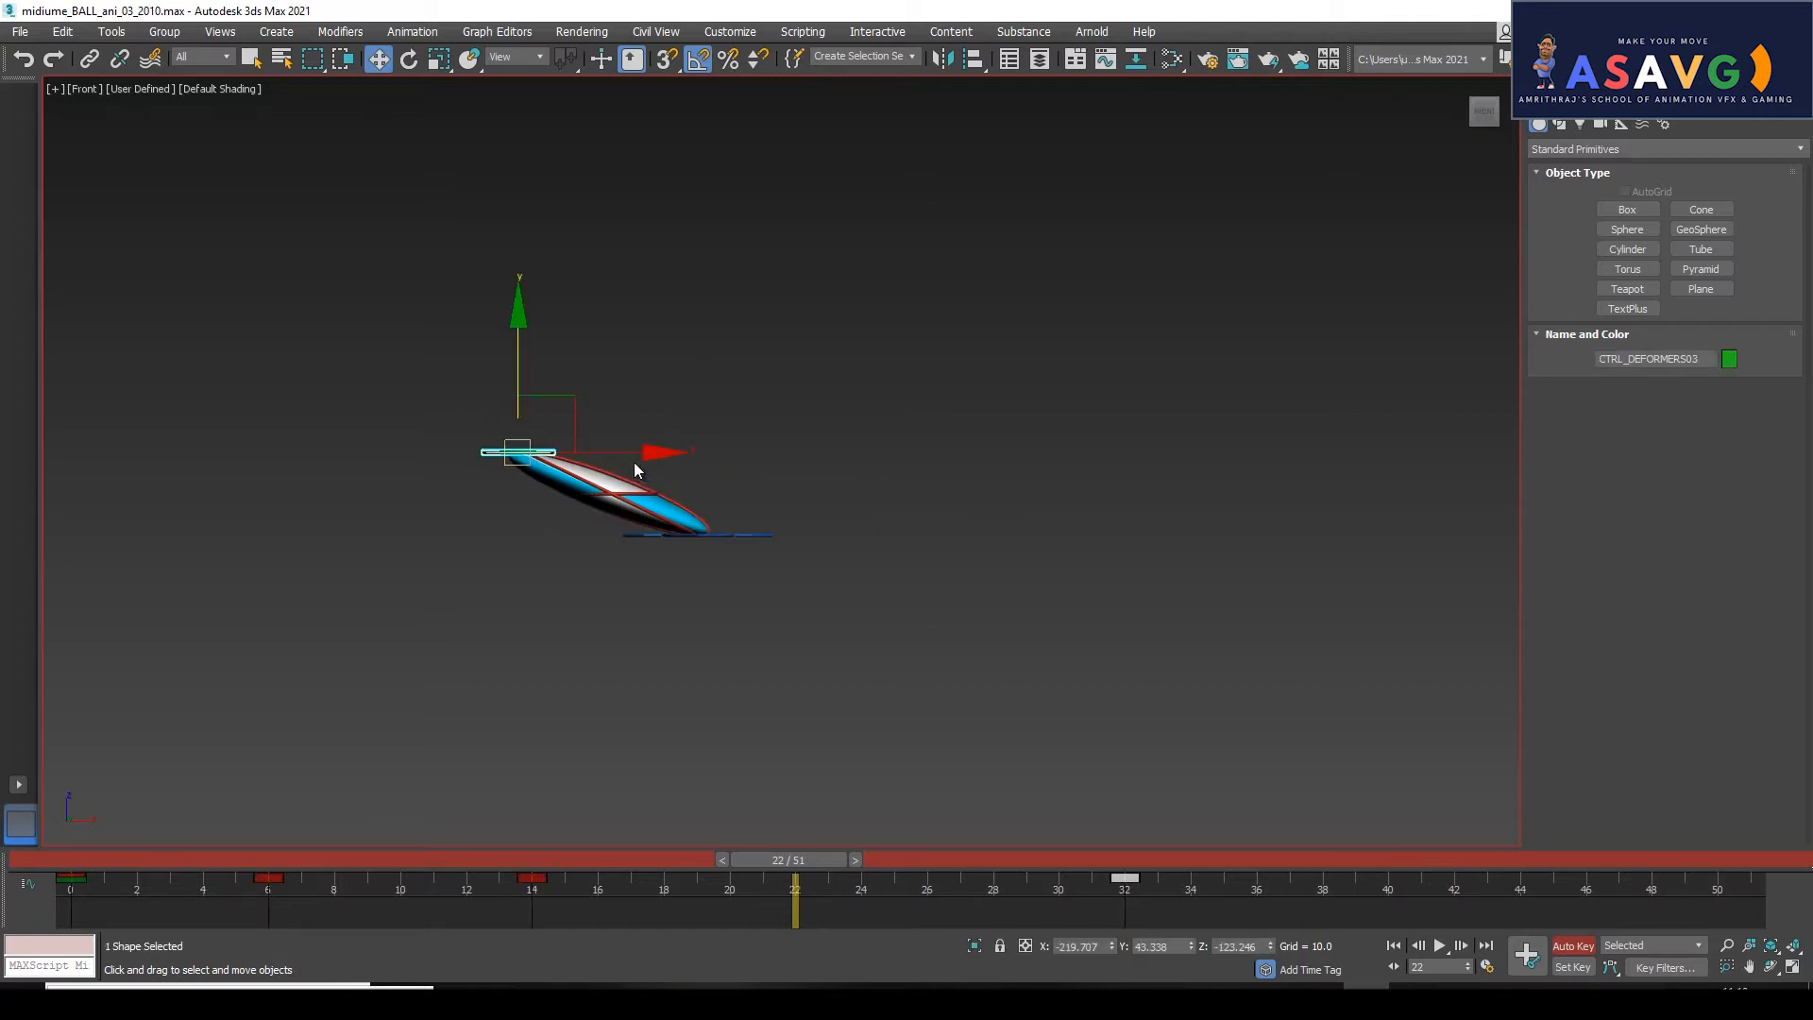
mouse_move(789, 859)
left_mouse_down()
mouse_move(628, 859)
mouse_move(983, 902)
mouse_move(1046, 877)
mouse_move(654, 865)
mouse_move(1180, 861)
mouse_move(684, 860)
mouse_move(819, 865)
mouse_move(790, 870)
left_mouse_up()
key("w")
left_click_drag(647, 453, 845, 473)
mouse_move(793, 859)
left_mouse_down()
mouse_move(512, 864)
mouse_move(895, 861)
mouse_move(1210, 959)
mouse_move(785, 887)
left_mouse_up()
key("w")
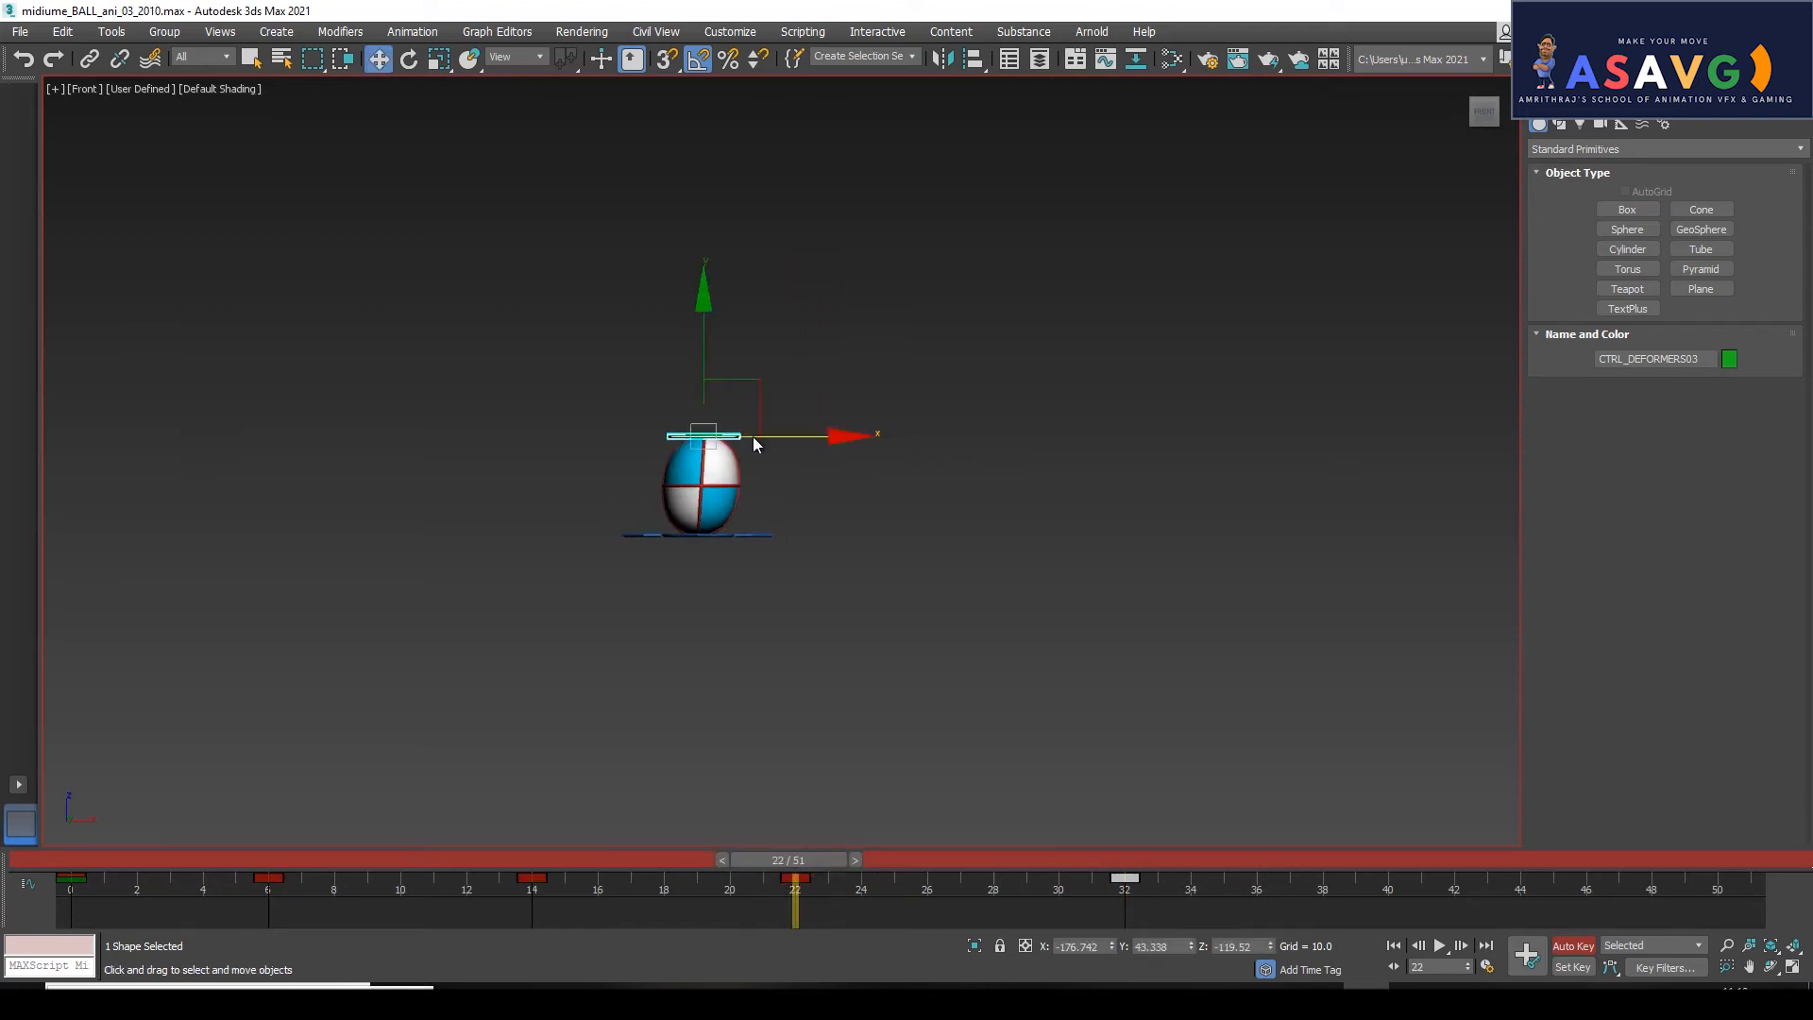
Try leaning the stretched ball backward at frame 22 by moving the deformer control along X to about -194.
left_click_drag(764, 436, 688, 437)
left_click_drag(765, 859, 797, 887)
key("w")
left_click(585, 411)
left_click(649, 437)
Delete the deformer control's key at frame 22 and scrub the animation to frame 33.
left_click(801, 893)
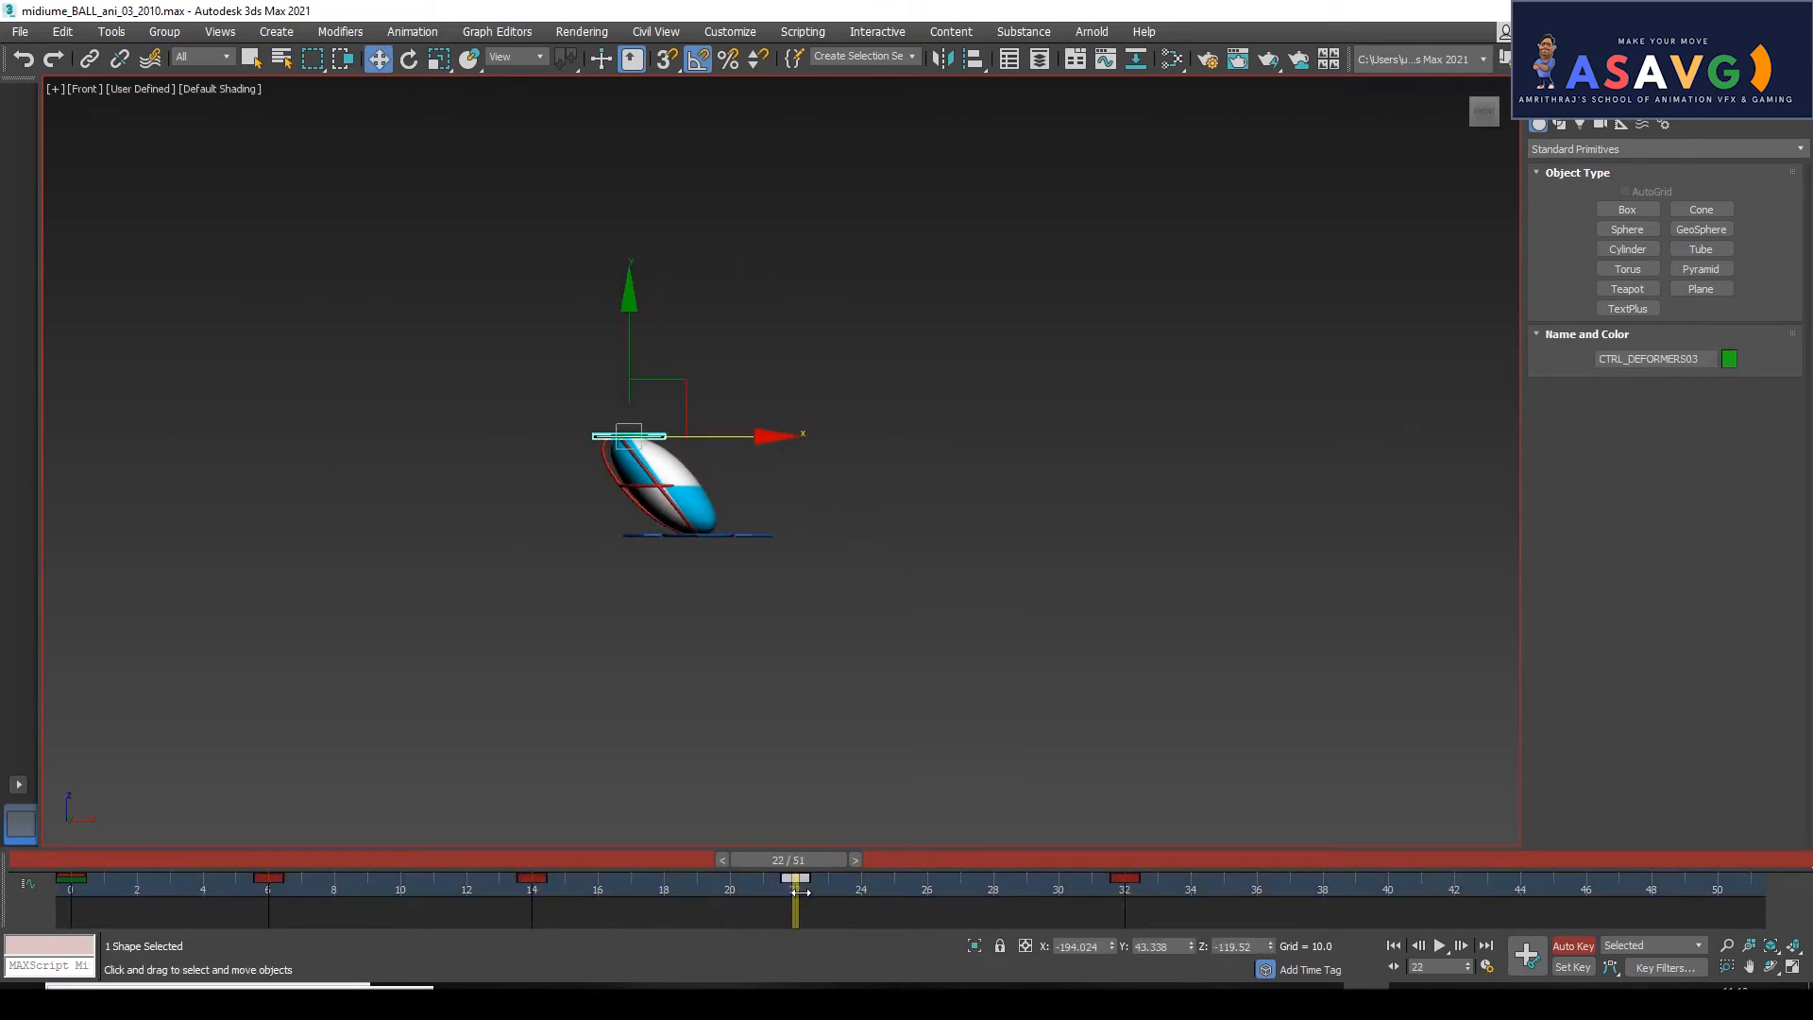
key("Delete")
left_click_drag(616, 863, 1116, 899)
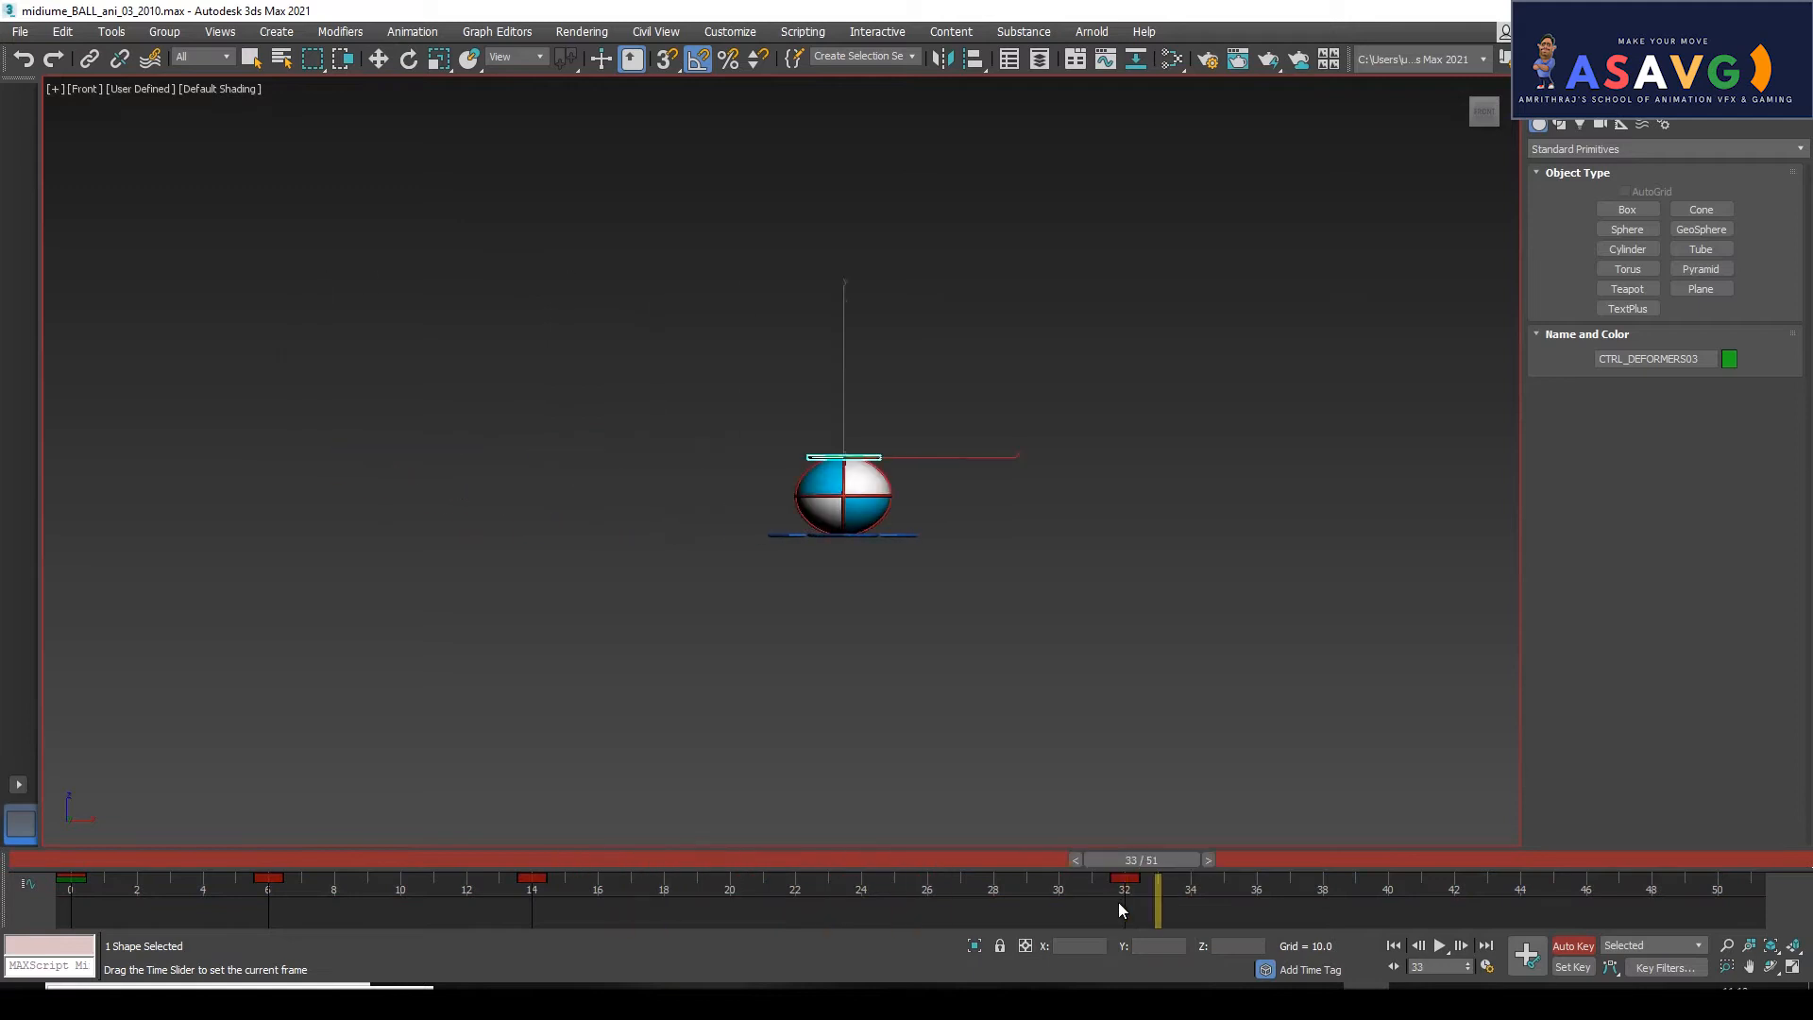
Select the whole rig, place its intermediate key at frame 26, and scrub the animation to frame 29.
left_click_drag(574, 861, 1138, 865)
left_click_drag(1161, 696, 776, 319)
left_click_drag(1125, 889, 1023, 940)
key("w")
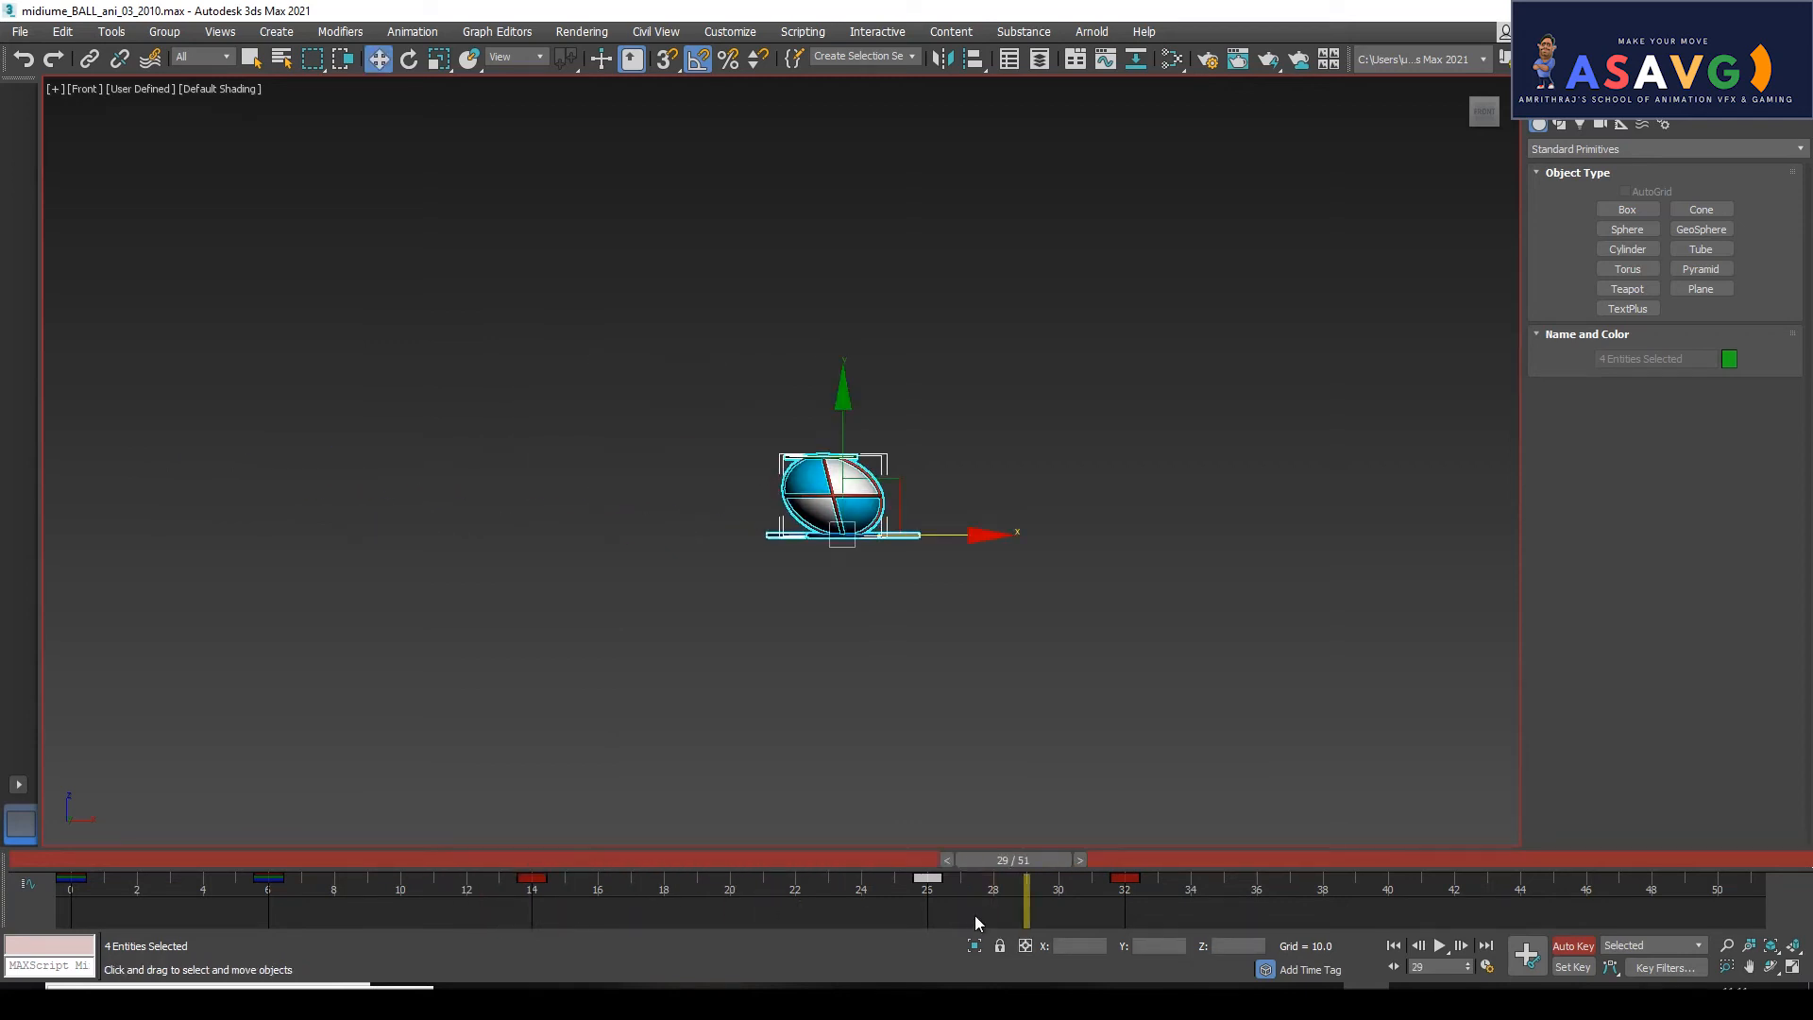
Try deleting the rig's selected key at frame 26, scrub through the motion, and undo the deletion.
left_click_drag(1037, 866, 1110, 865)
left_click_drag(1229, 897, 882, 864)
left_click(926, 878)
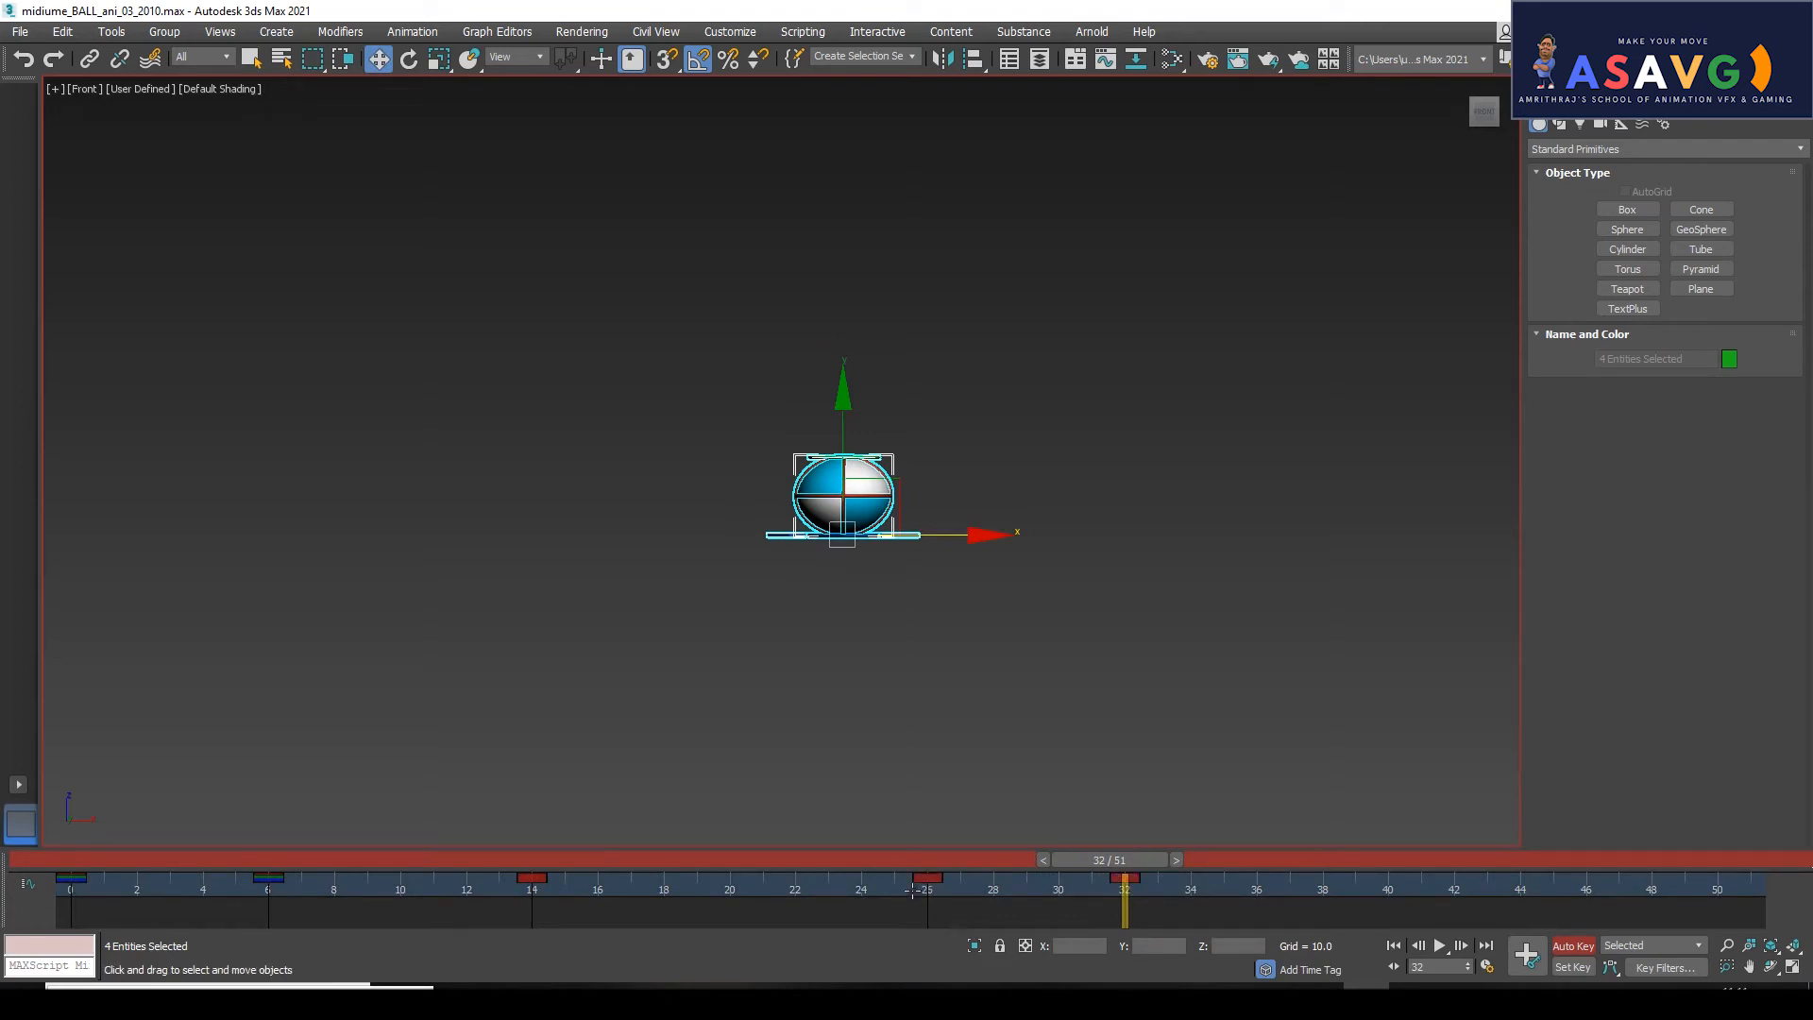
key("Delete")
left_click_drag(1112, 860, 1243, 846)
key("ctrl+z")
Move the whole rig's keys at frames 26 and 32 eight frames earlier, to frames 18 and 24.
left_click_drag(926, 865, 1091, 871)
key("w")
left_click_drag(997, 901, 716, 891)
left_click_drag(488, 858, 959, 886)
key("w")
left_click_drag(730, 887, 668, 890)
left_click(1021, 903)
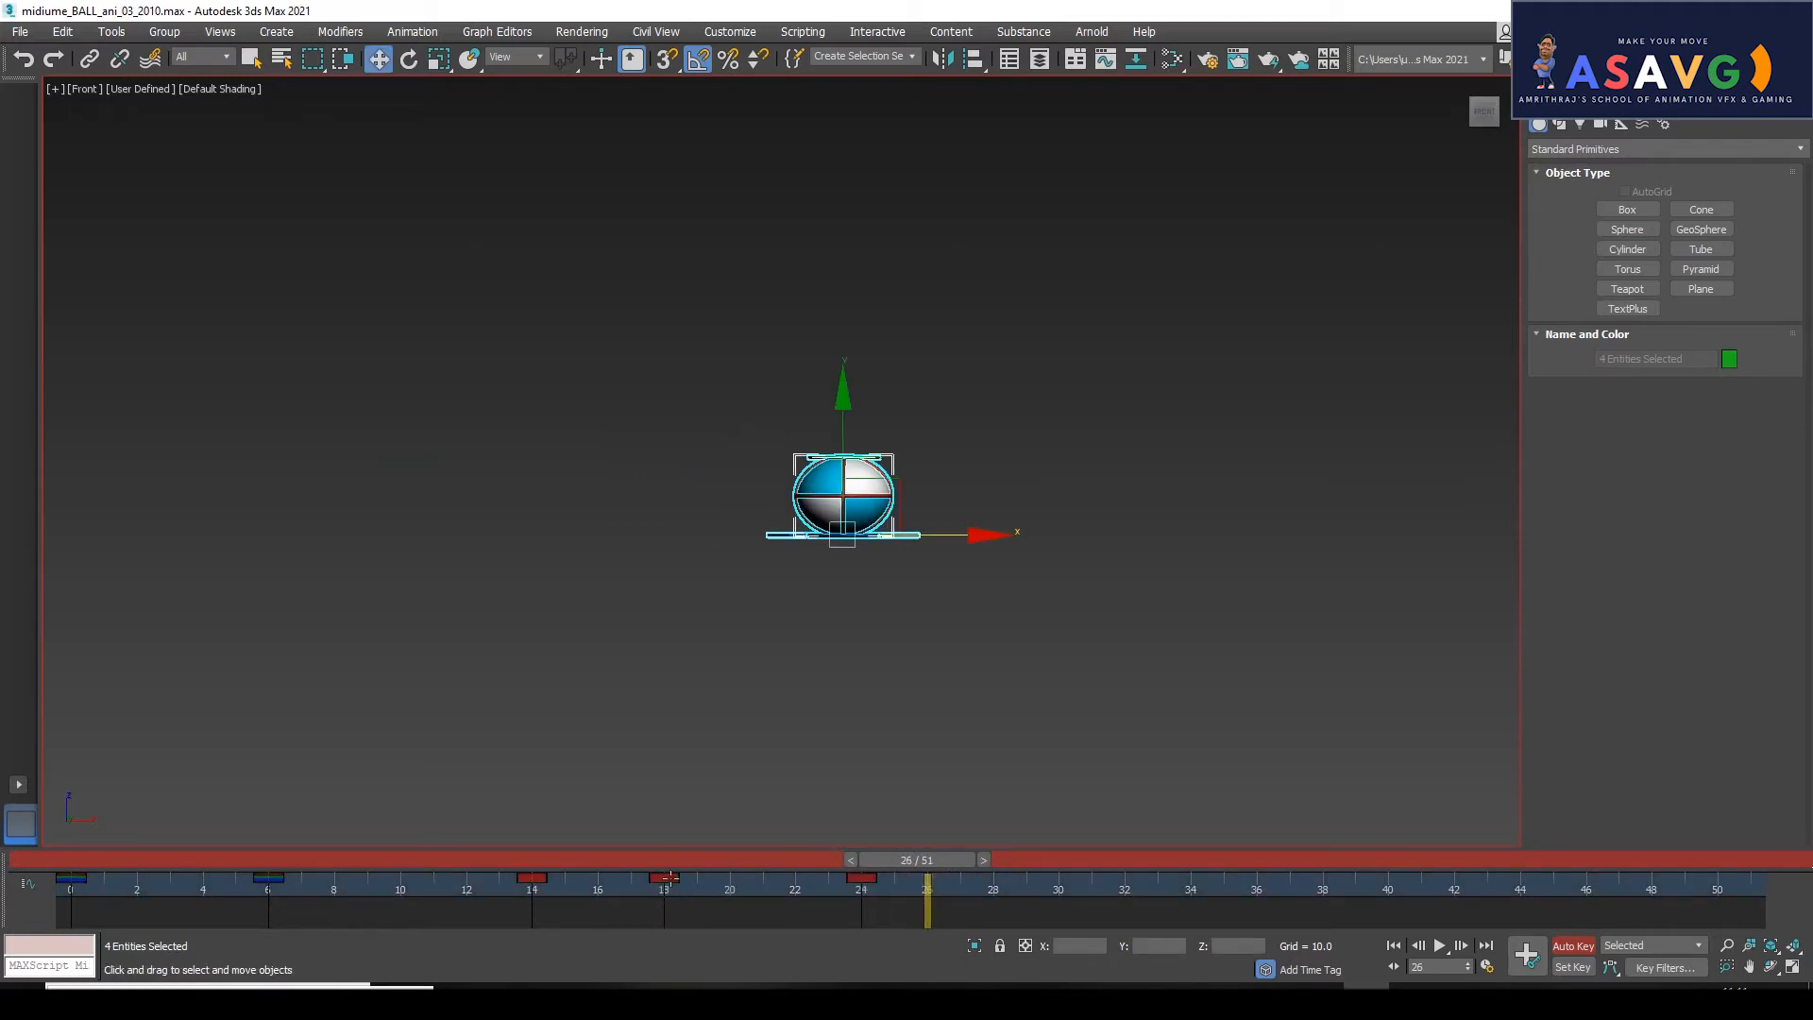
Tighten the rig's last two keys to frames 16 and 18 and return to frame 0.
left_click_drag(483, 864, 598, 878)
left_click(664, 878)
left_click(860, 878)
left_click_drag(860, 880, 66, 862)
Create a preview animation of the front viewport, watch the tightened timing, and close the player.
left_click(878, 736)
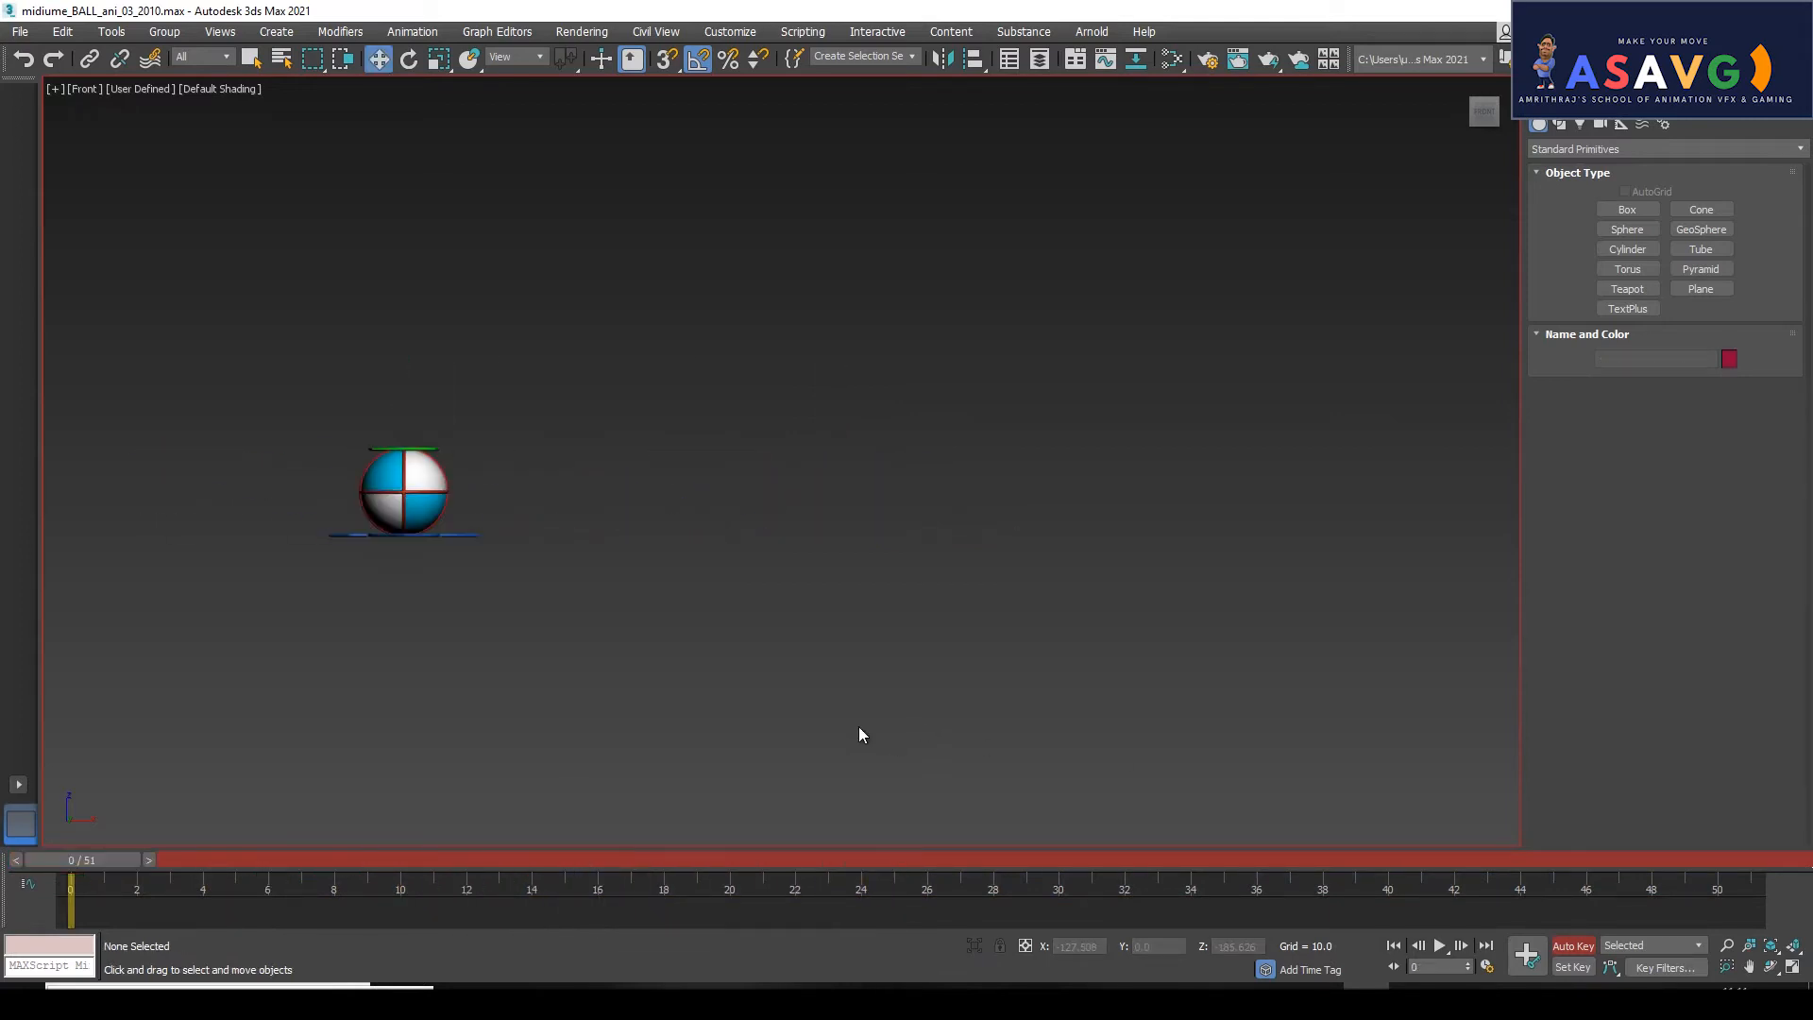
left_click(55, 88)
mouse_move(126, 281)
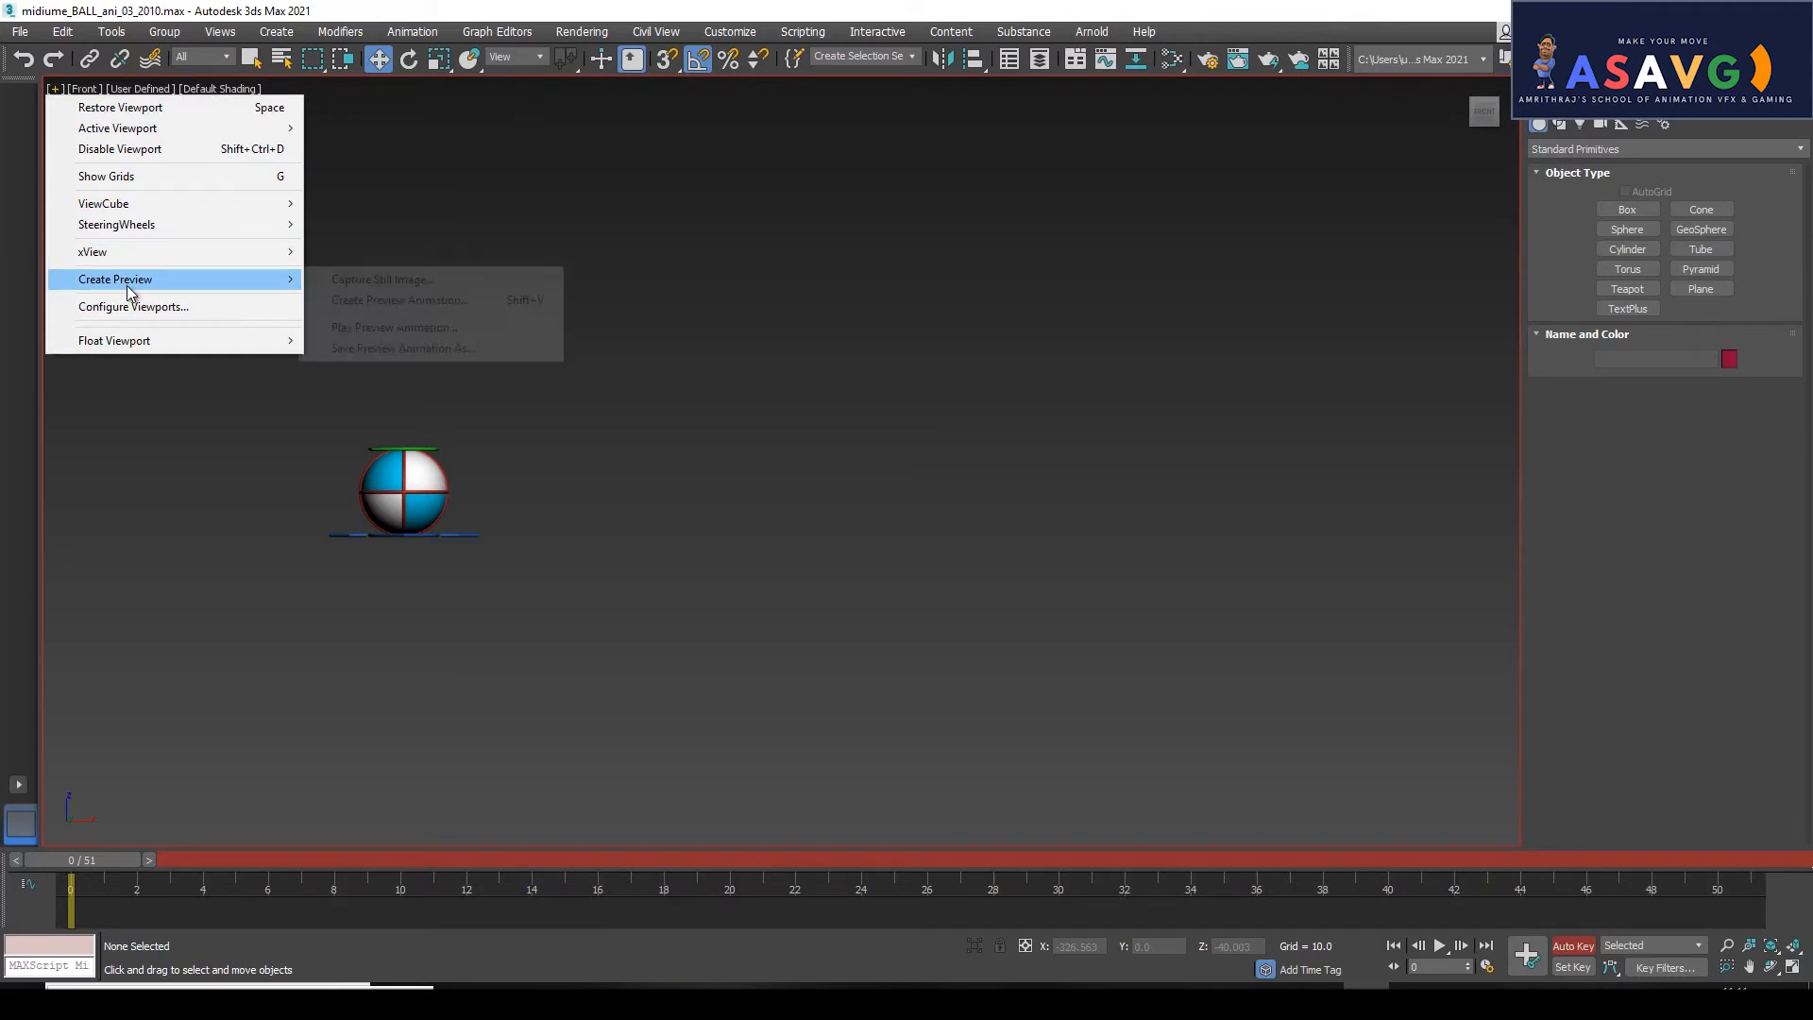
left_click(399, 300)
left_click(980, 772)
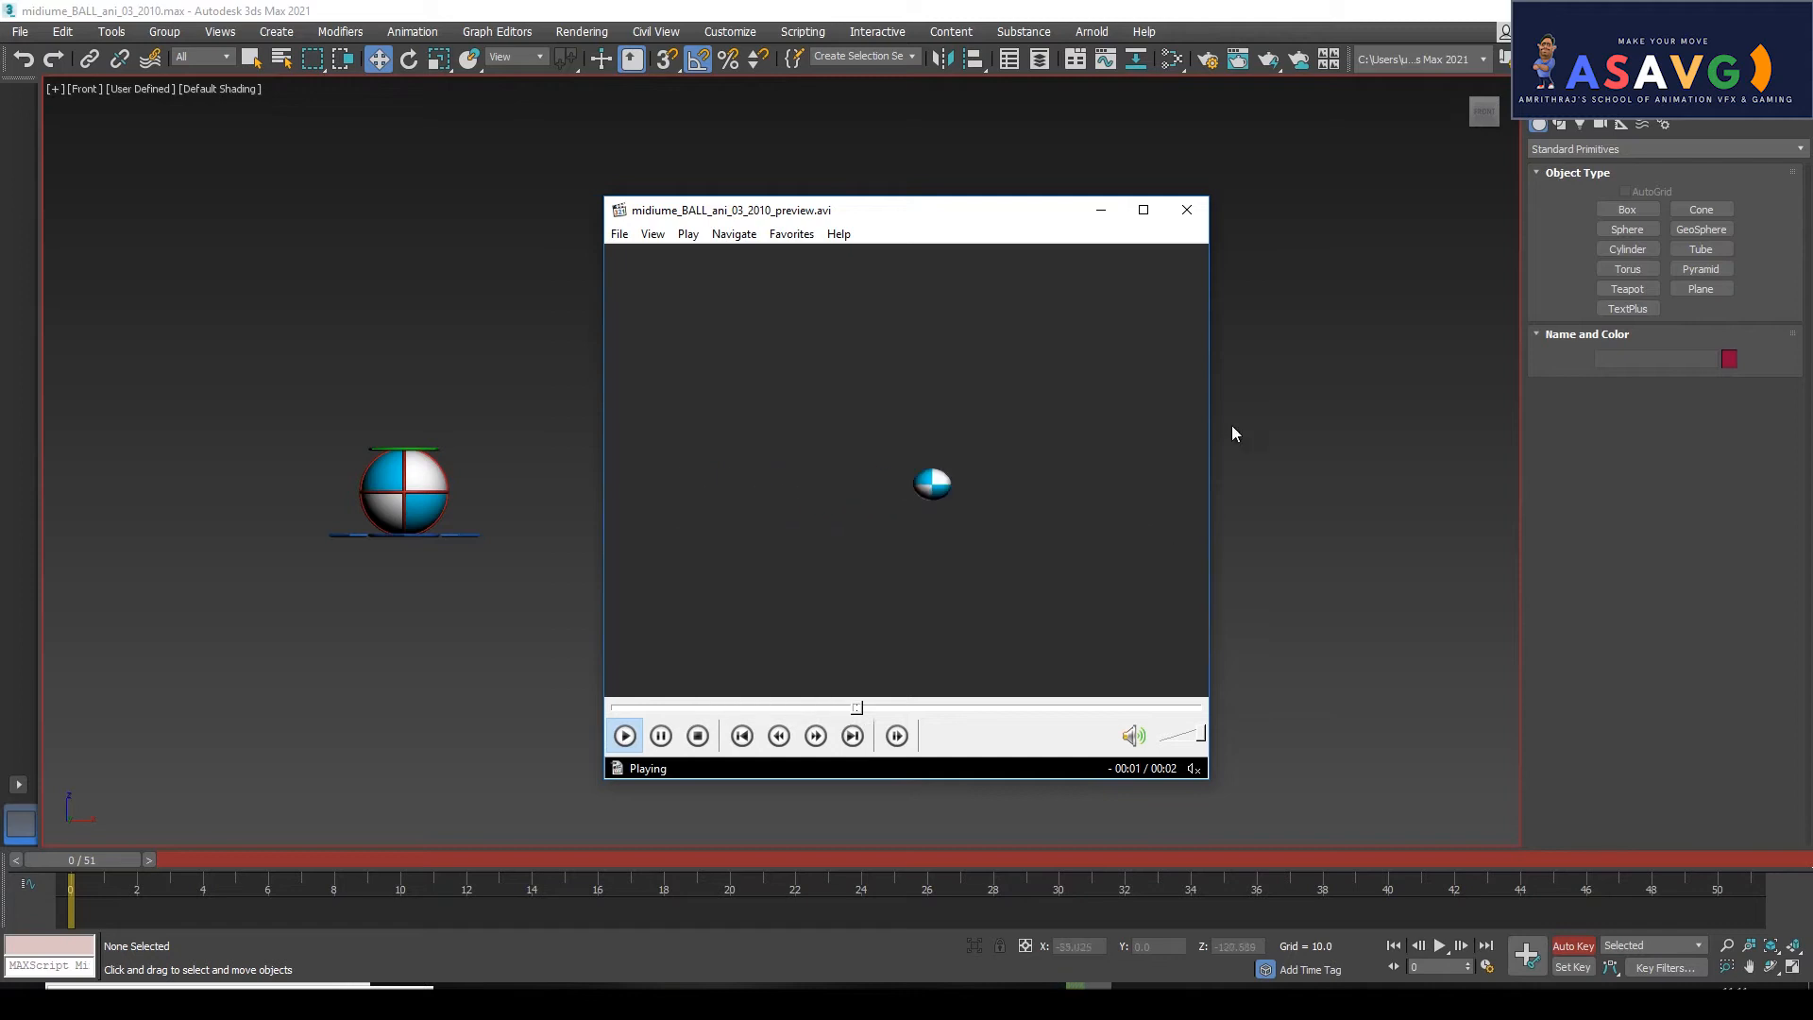
left_click(1187, 210)
Copy the whole rig's frame 6 keys to frame 10 to hold the backward lean.
key("ctrl+a")
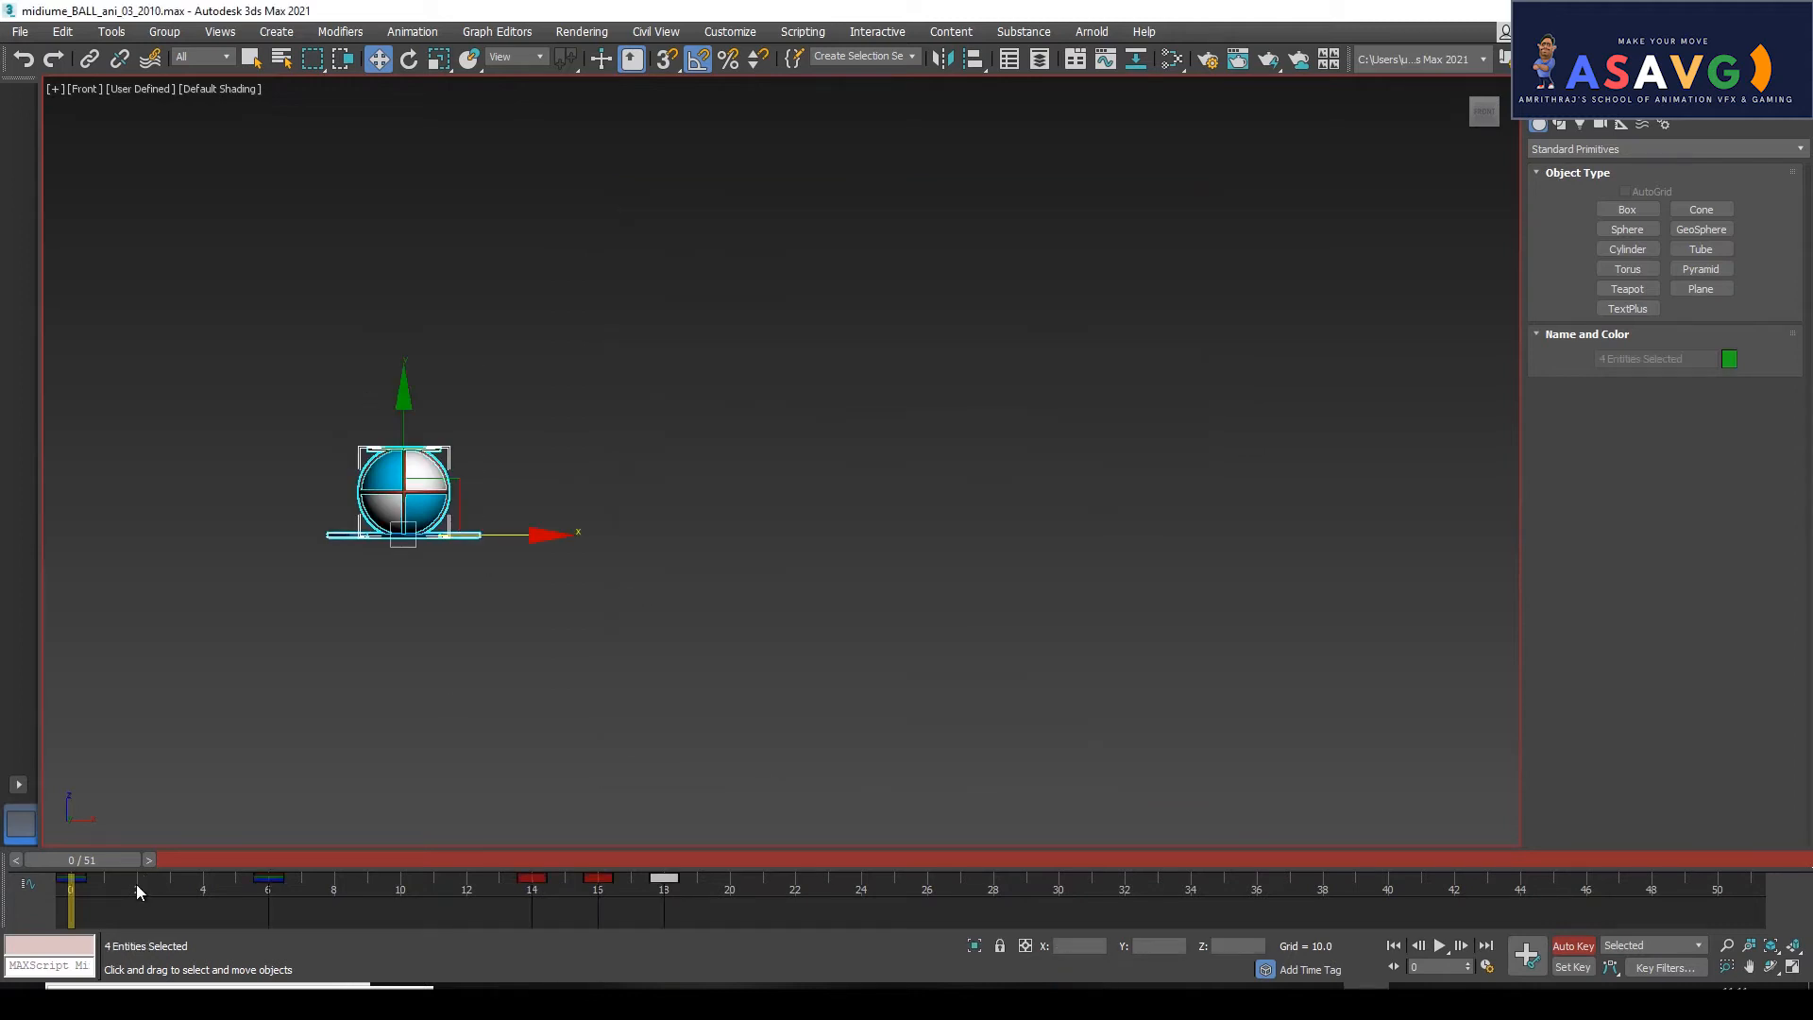
left_click_drag(100, 863, 554, 897)
left_click(523, 661)
left_click(503, 450)
left_click_drag(497, 855, 409, 888)
key("ctrl+a")
key("w")
left_click_drag(304, 865, 403, 867)
Lean the deformer control slightly further back along X at frame 10 and scrub to frame 17.
left_click(843, 608)
left_click(185, 449)
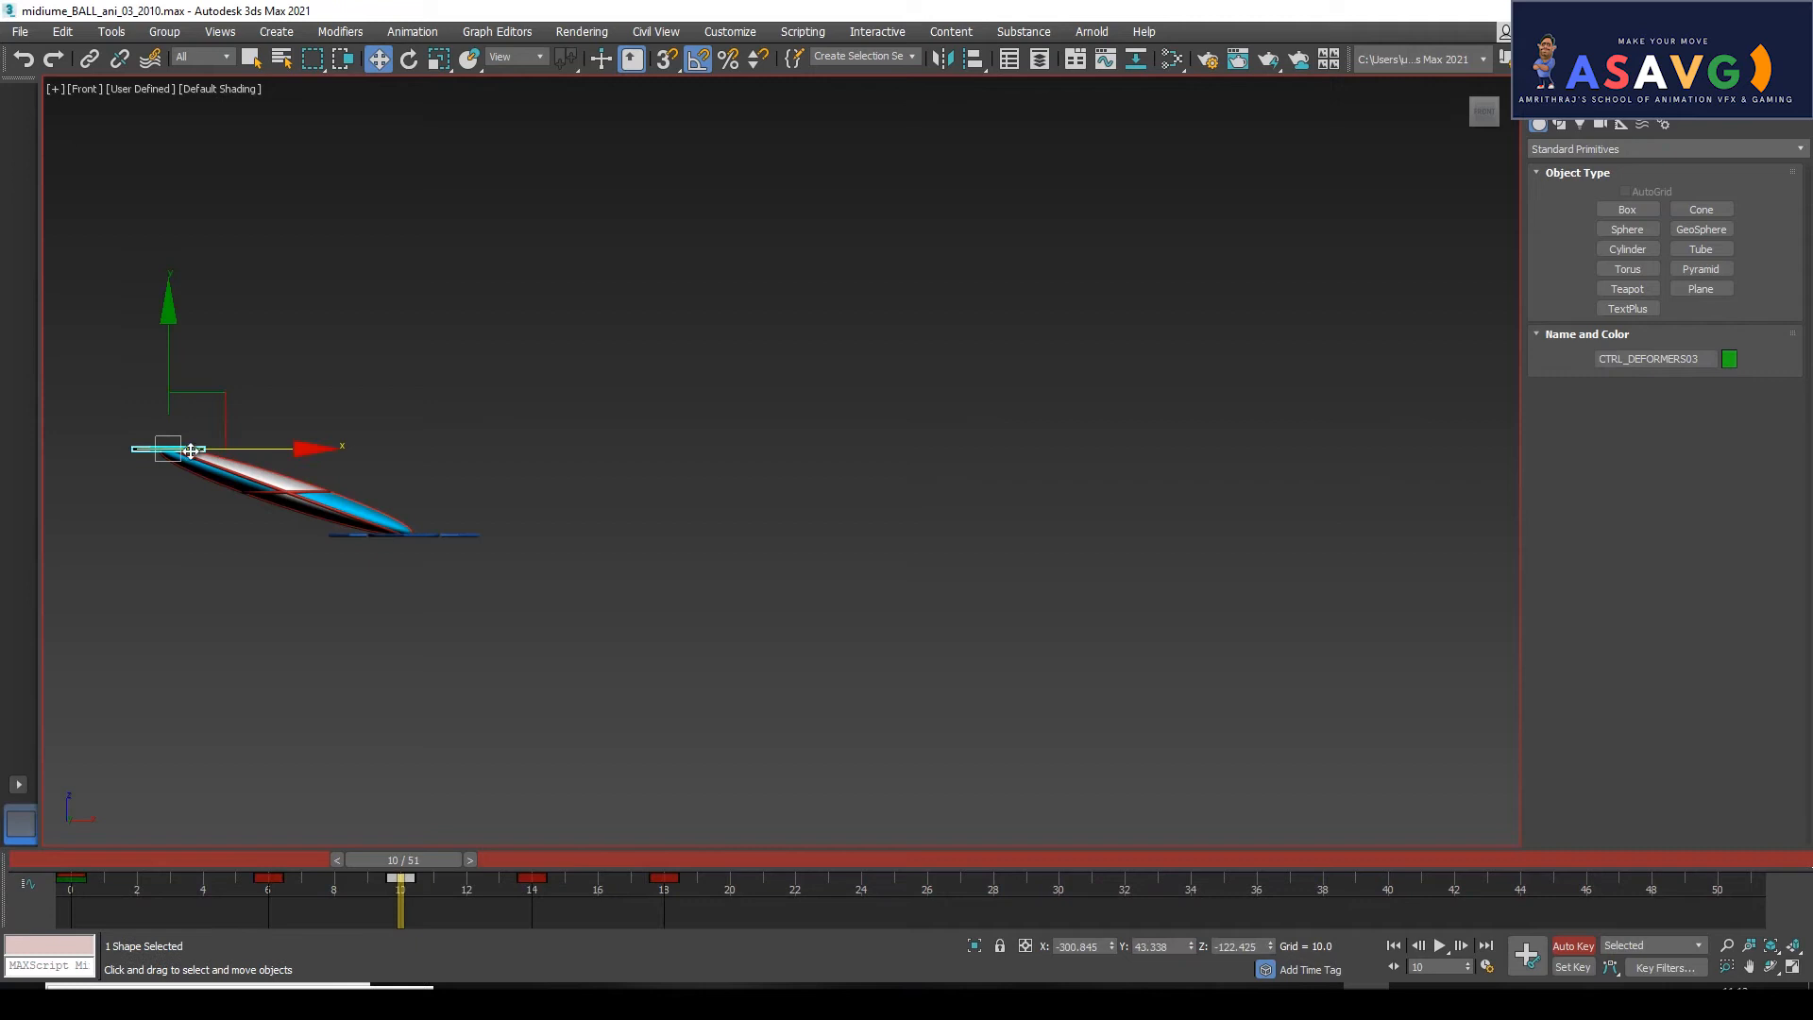
left_click_drag(404, 859, 630, 904)
key("w")
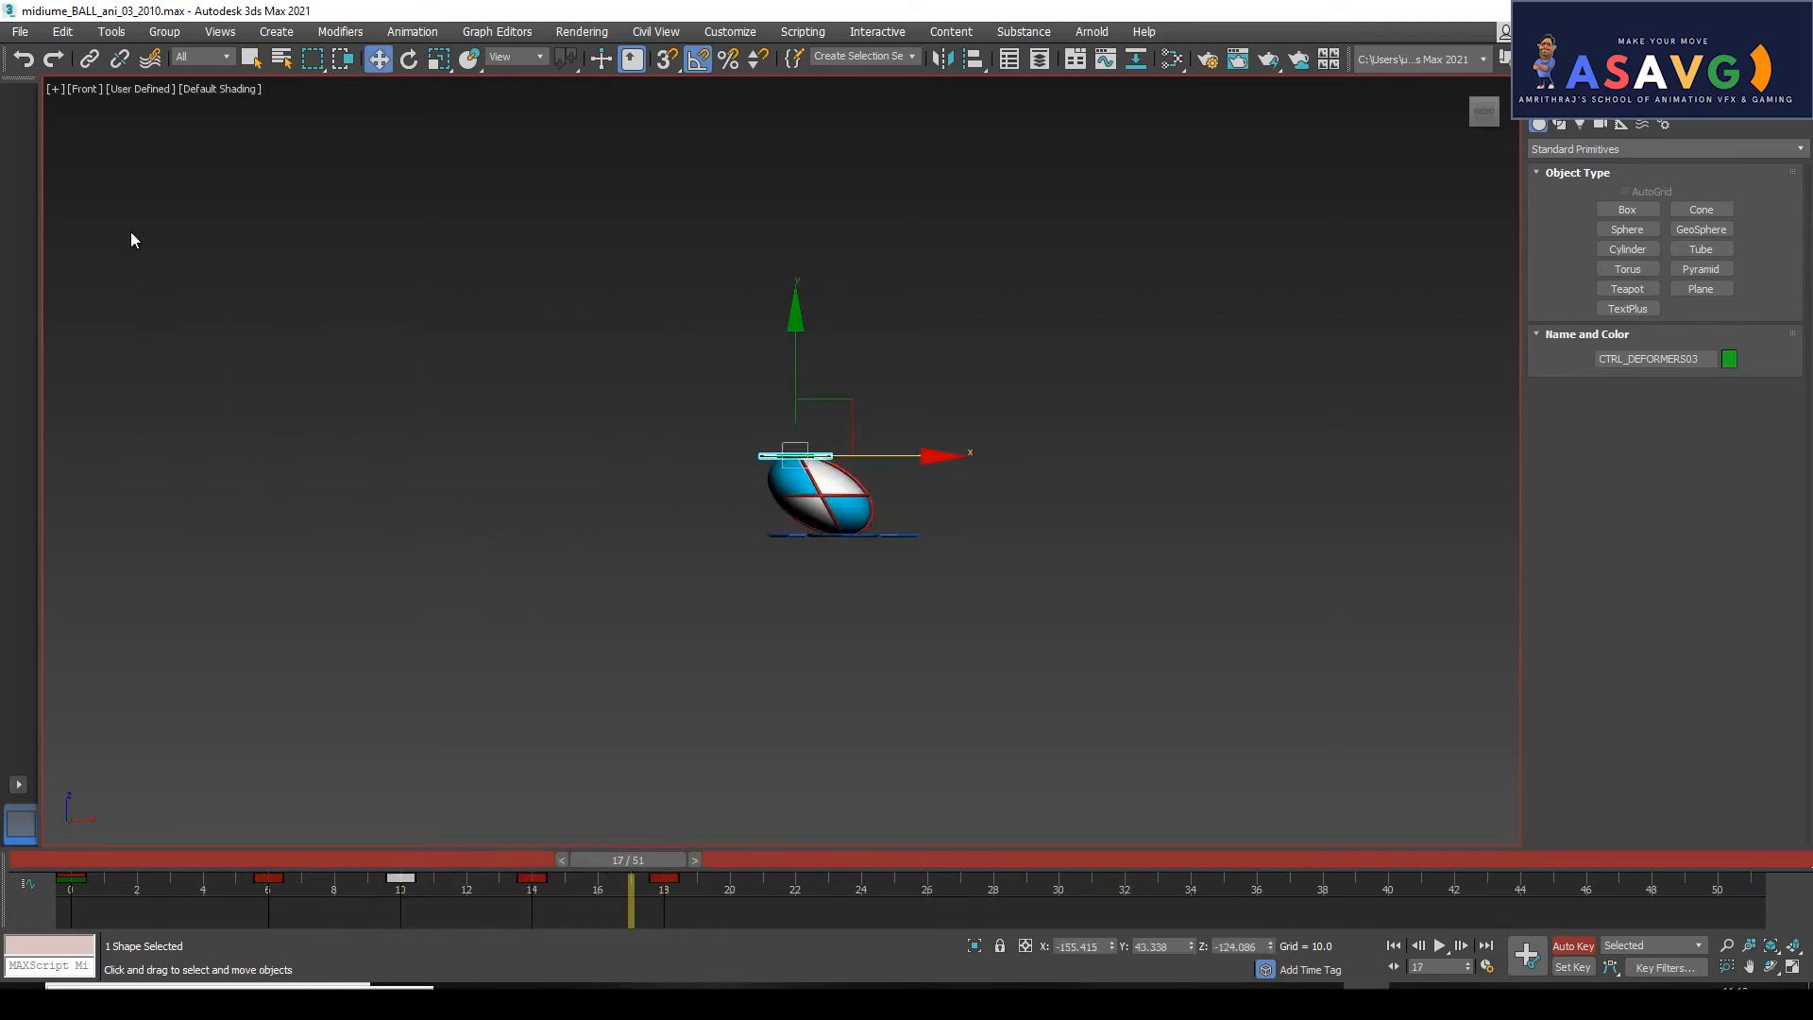
Create a preview animation of the held backward lean, watch it, and close the player.
left_click(70, 109)
left_click(53, 89)
mouse_move(133, 275)
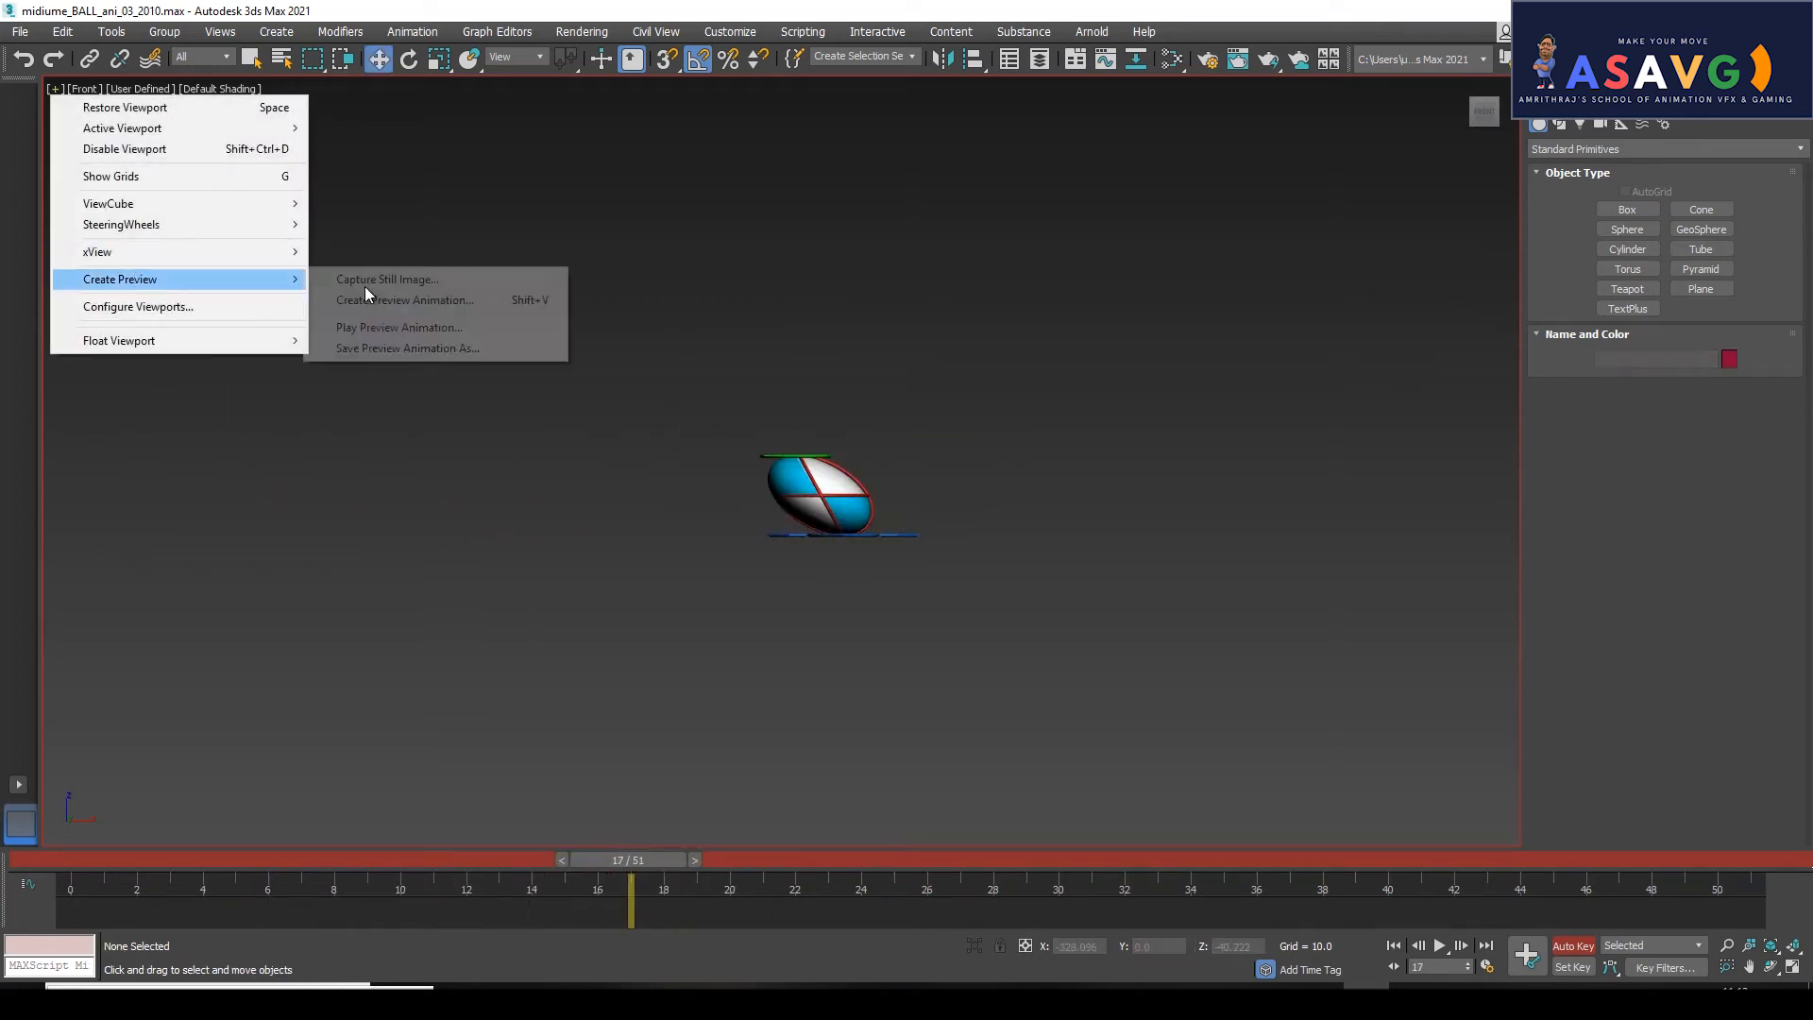
left_click(365, 287)
left_click(985, 776)
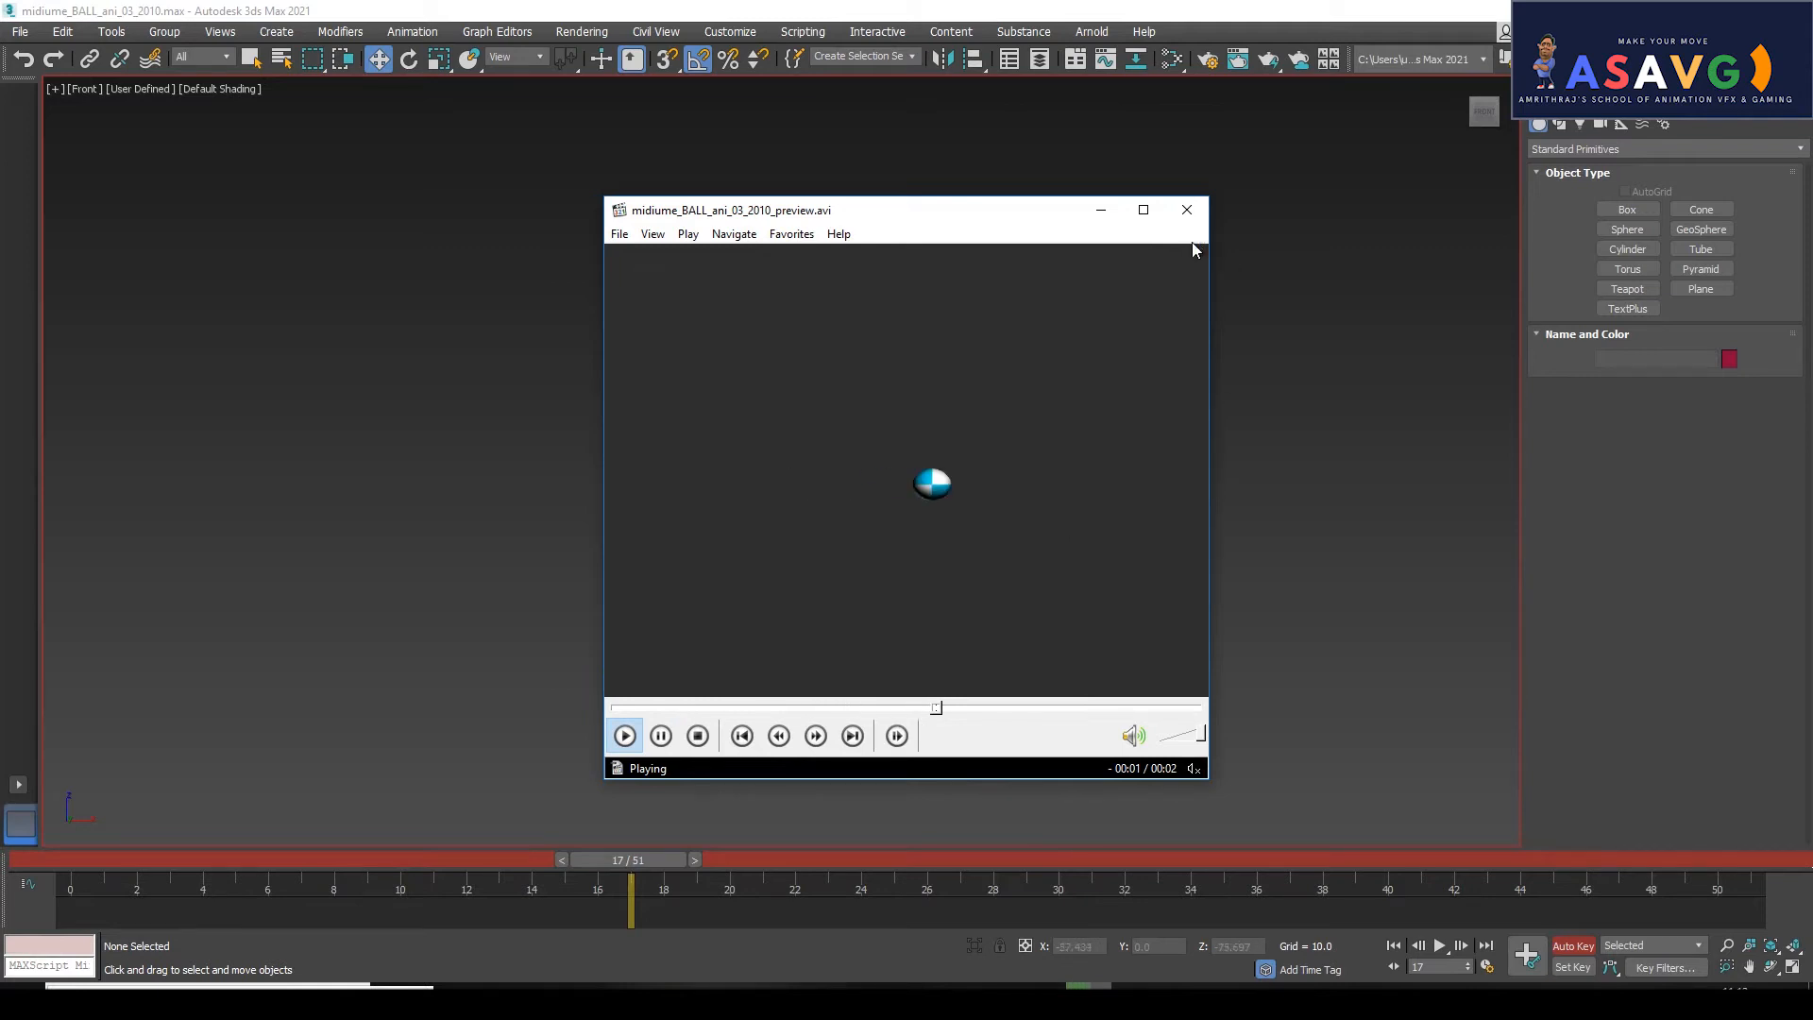
left_click(1187, 210)
Retime the whole rig's keys from frame 10 onward to frames 13, 15, 17 and 22.
left_click_drag(195, 865, 417, 875)
key("w")
left_click_drag(847, 901, 513, 885)
left_click_drag(401, 867, 620, 891)
key("w")
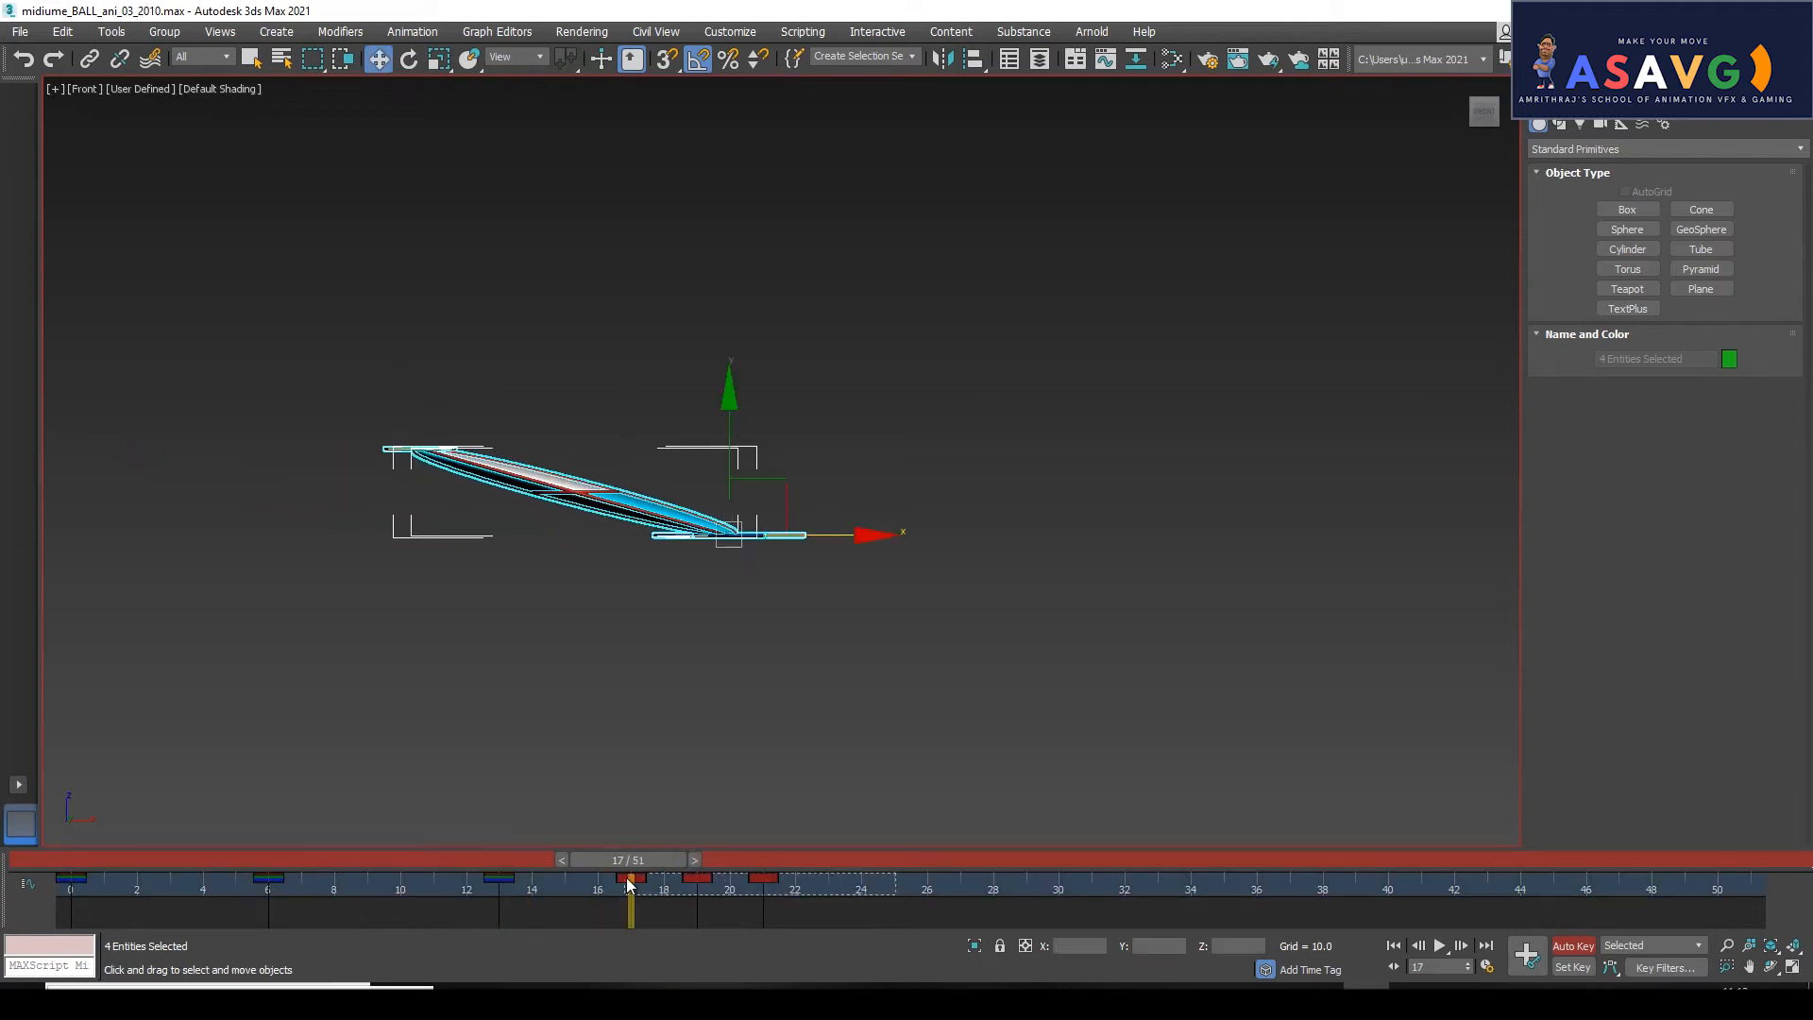
left_click_drag(630, 883, 434, 884)
key("w")
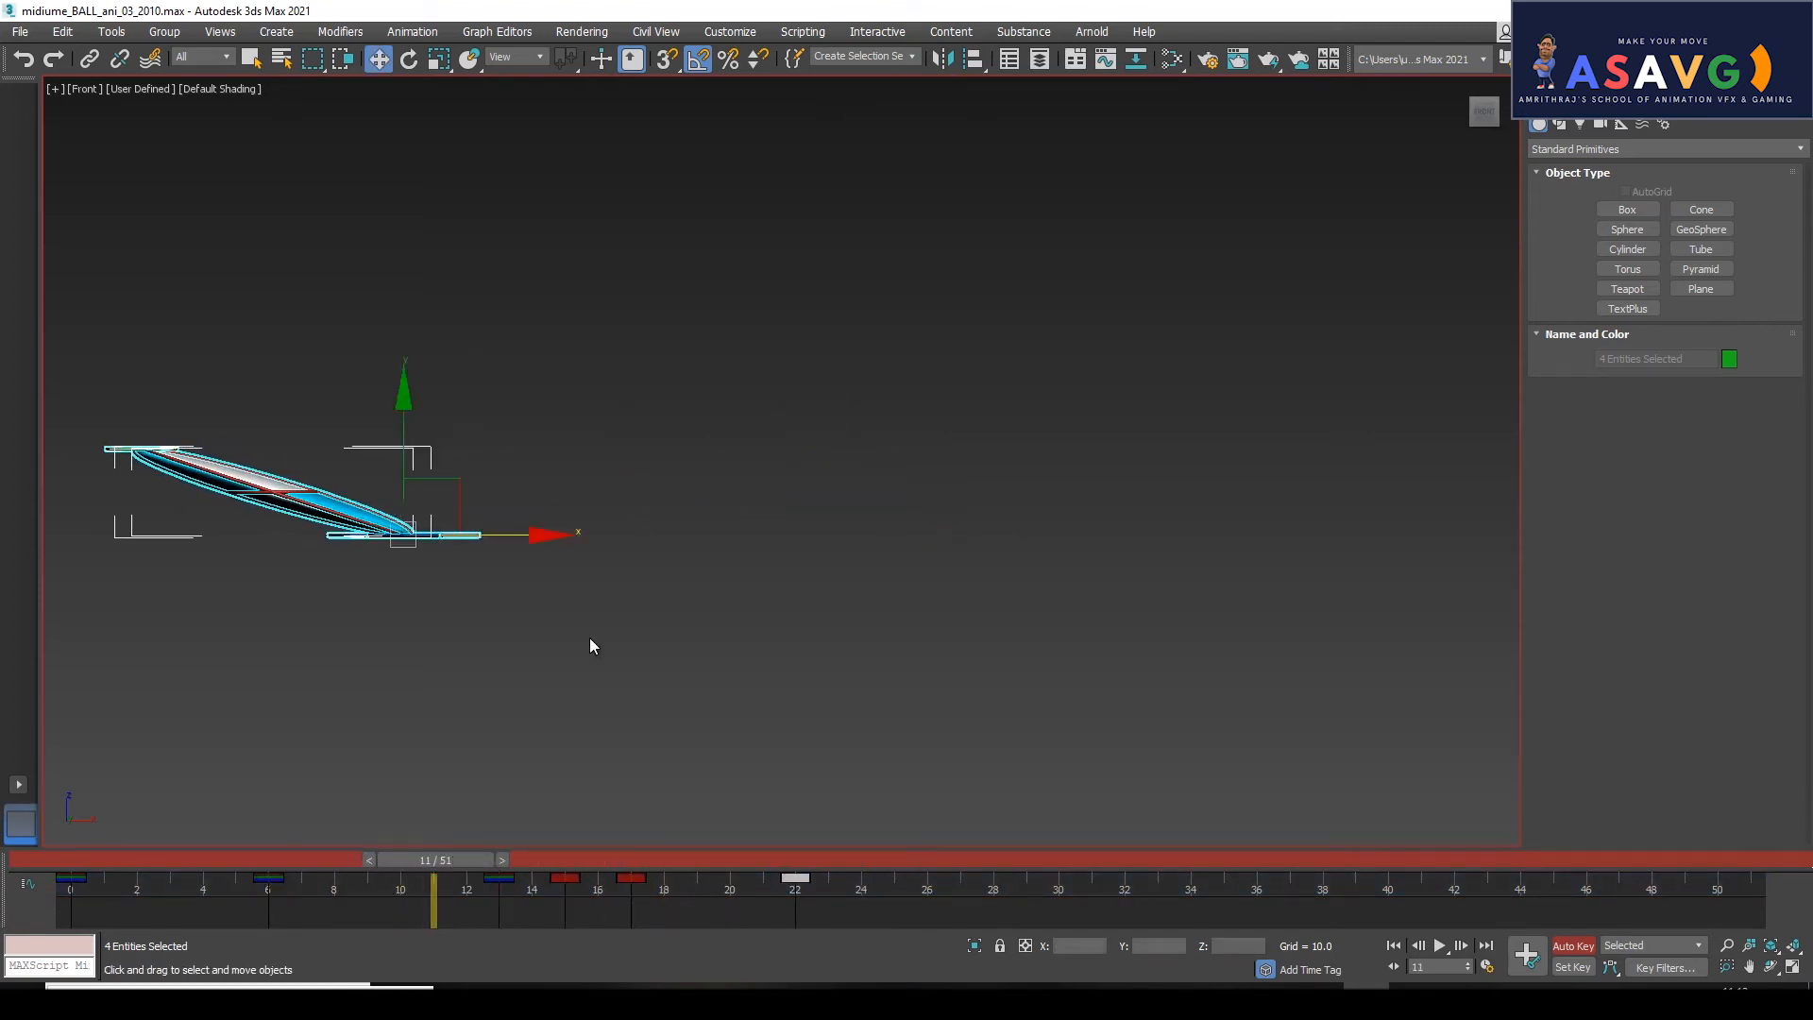
Create a preview animation of the retimed move and replay it several times in a maximized player.
left_click(590, 638)
left_click(54, 89)
mouse_move(123, 279)
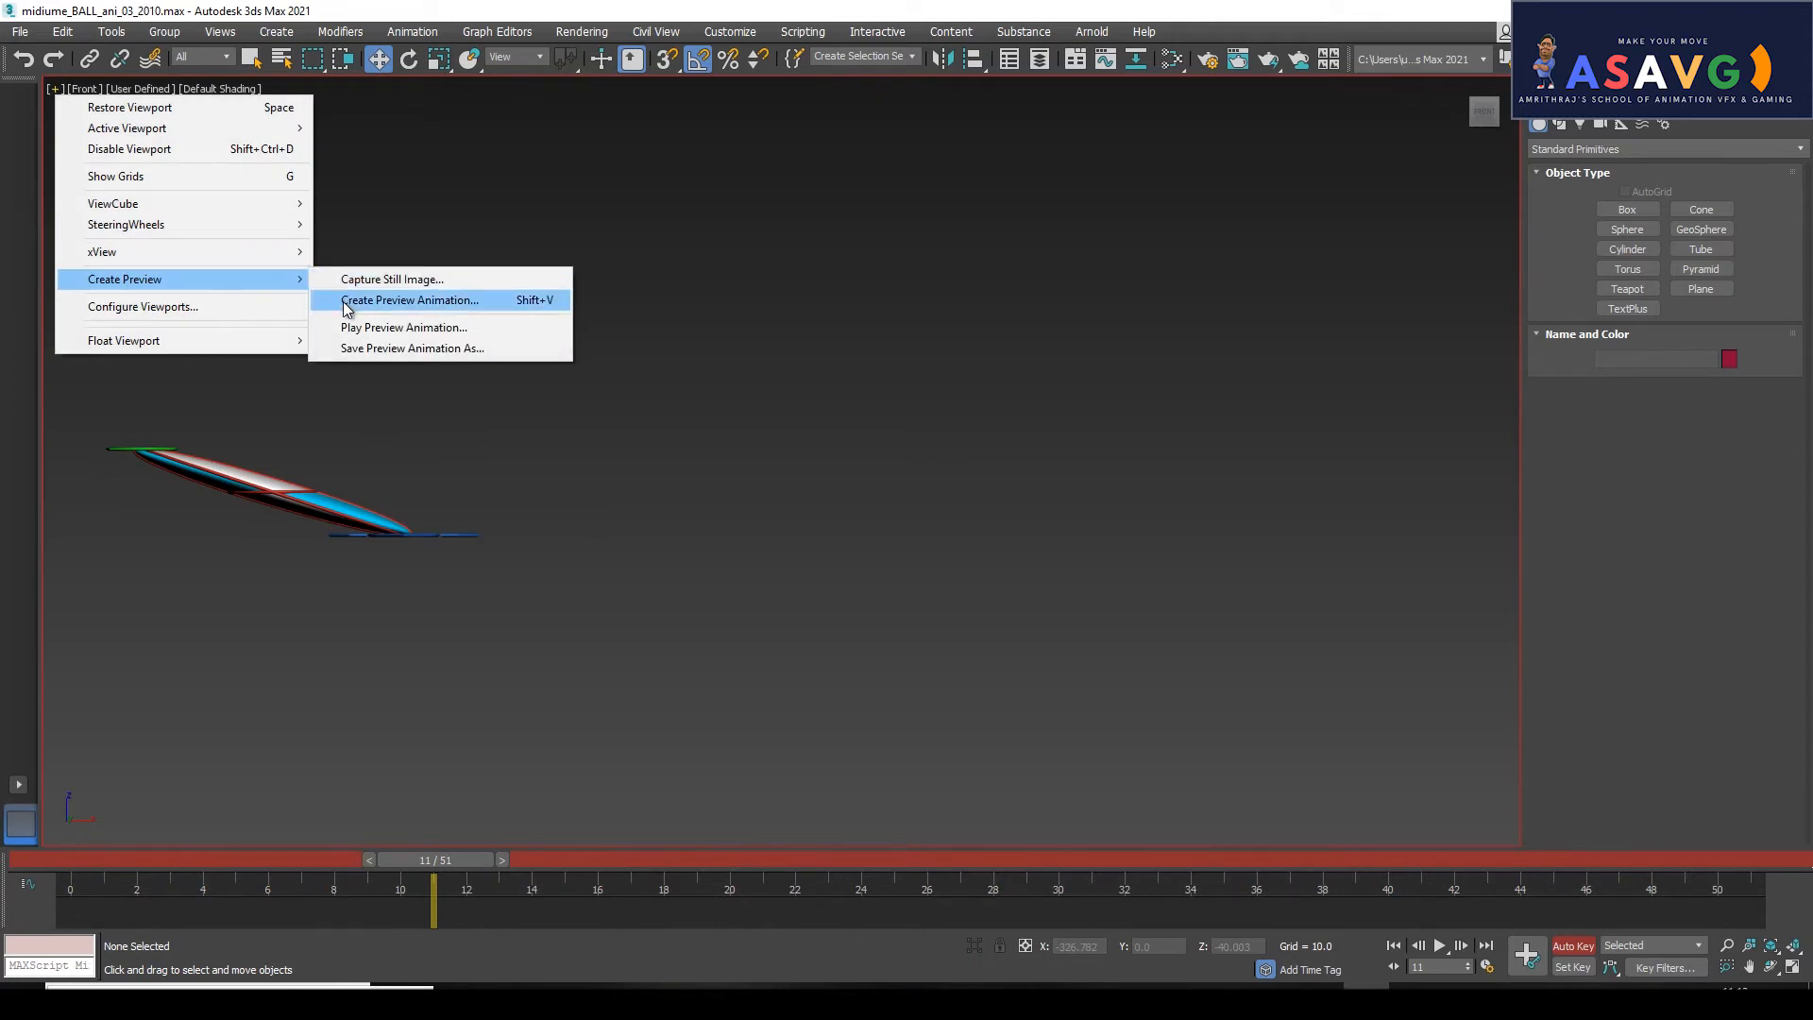
left_click(387, 299)
left_click(1007, 775)
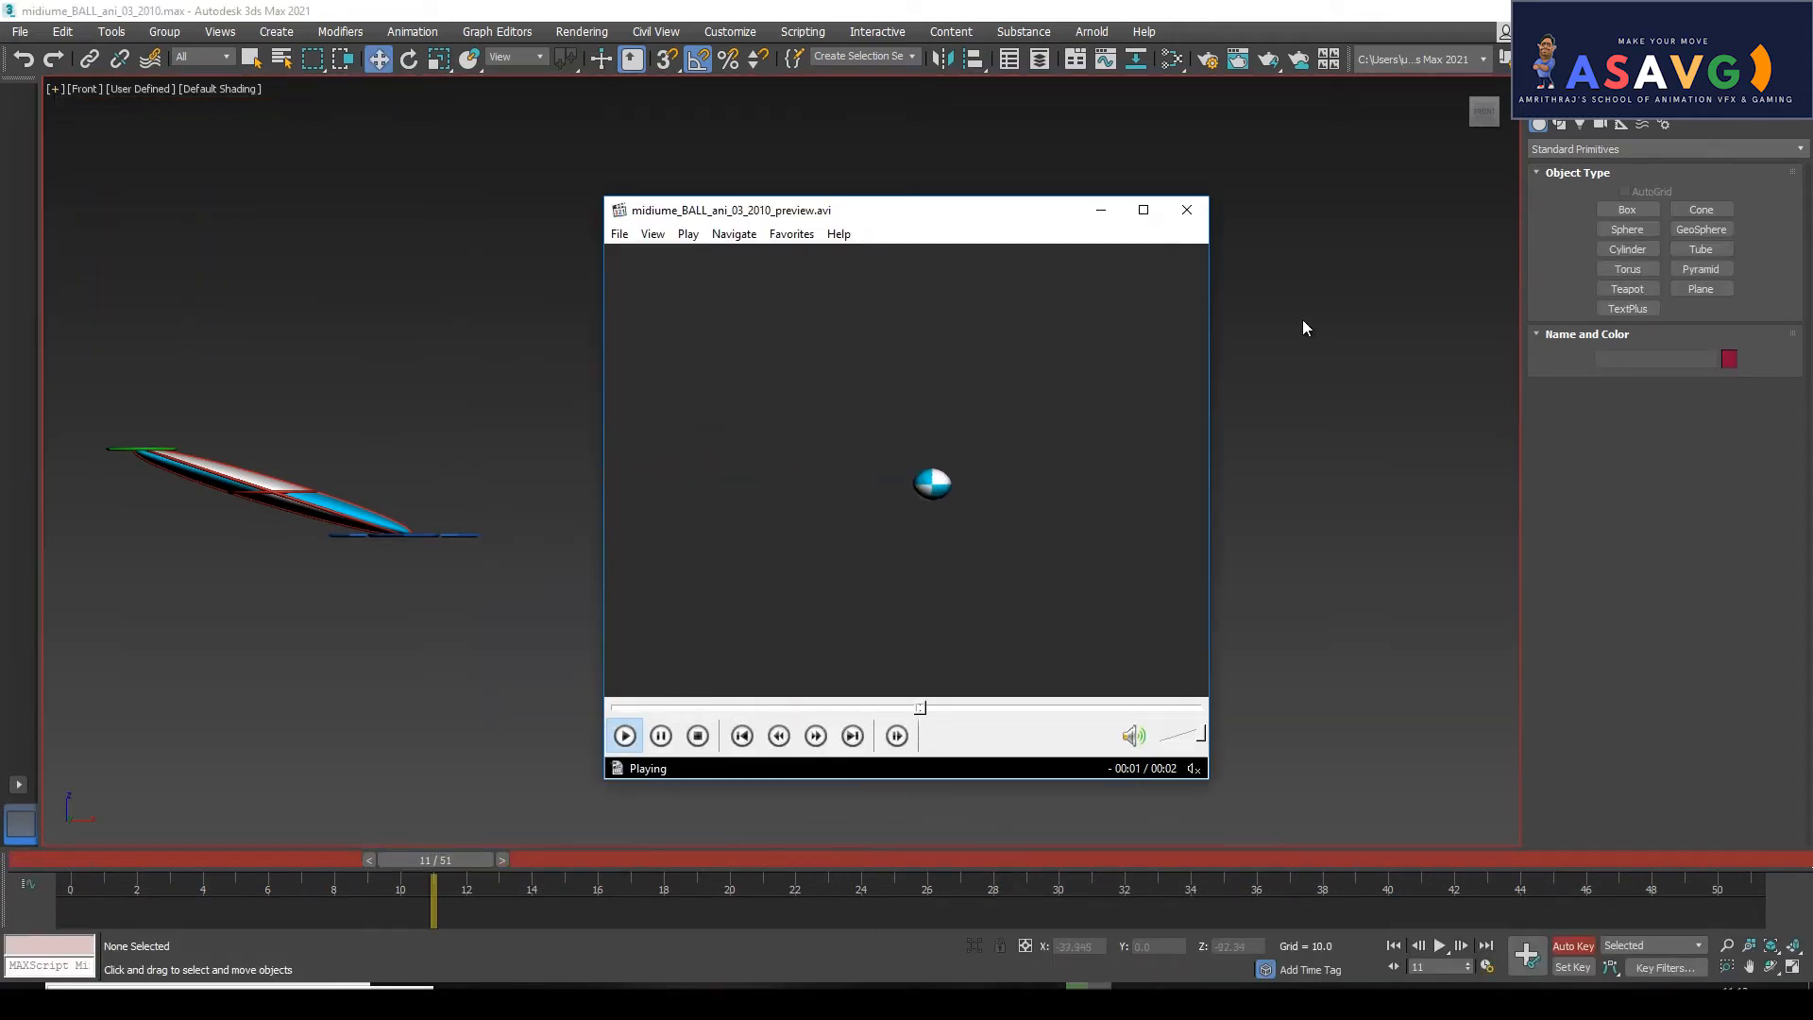
left_click(1147, 215)
key("space")
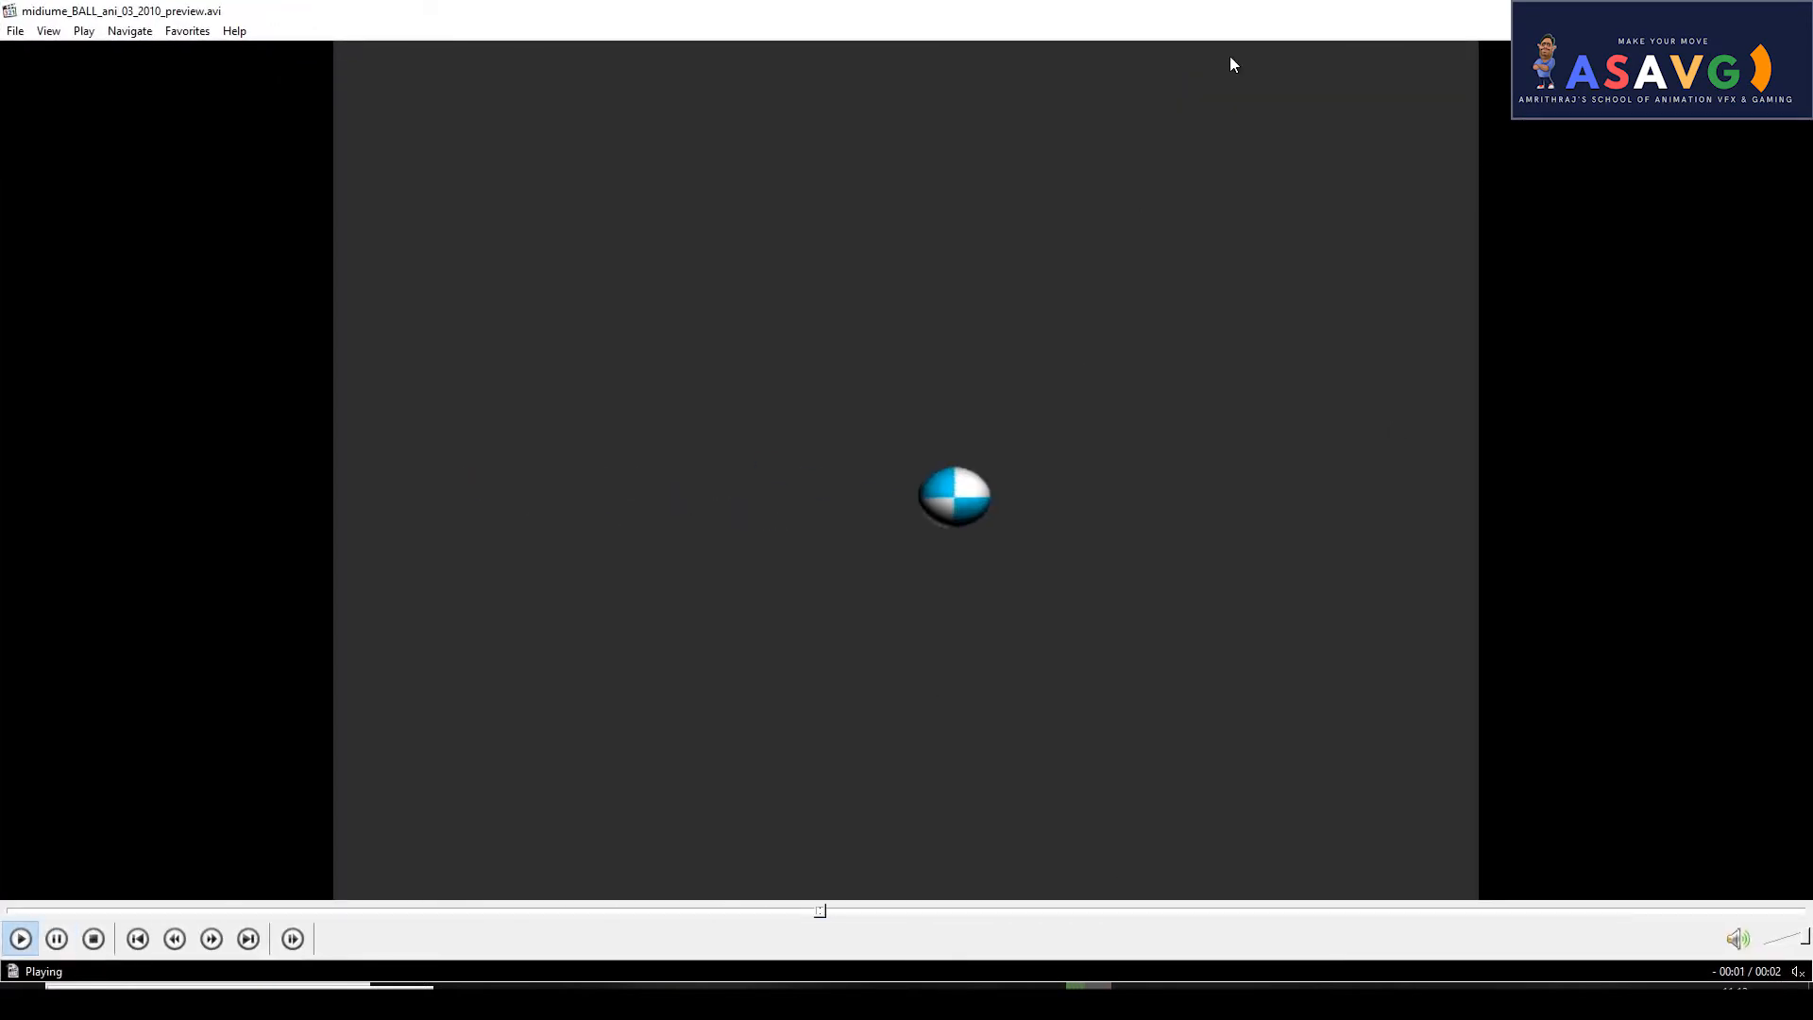
key("space")
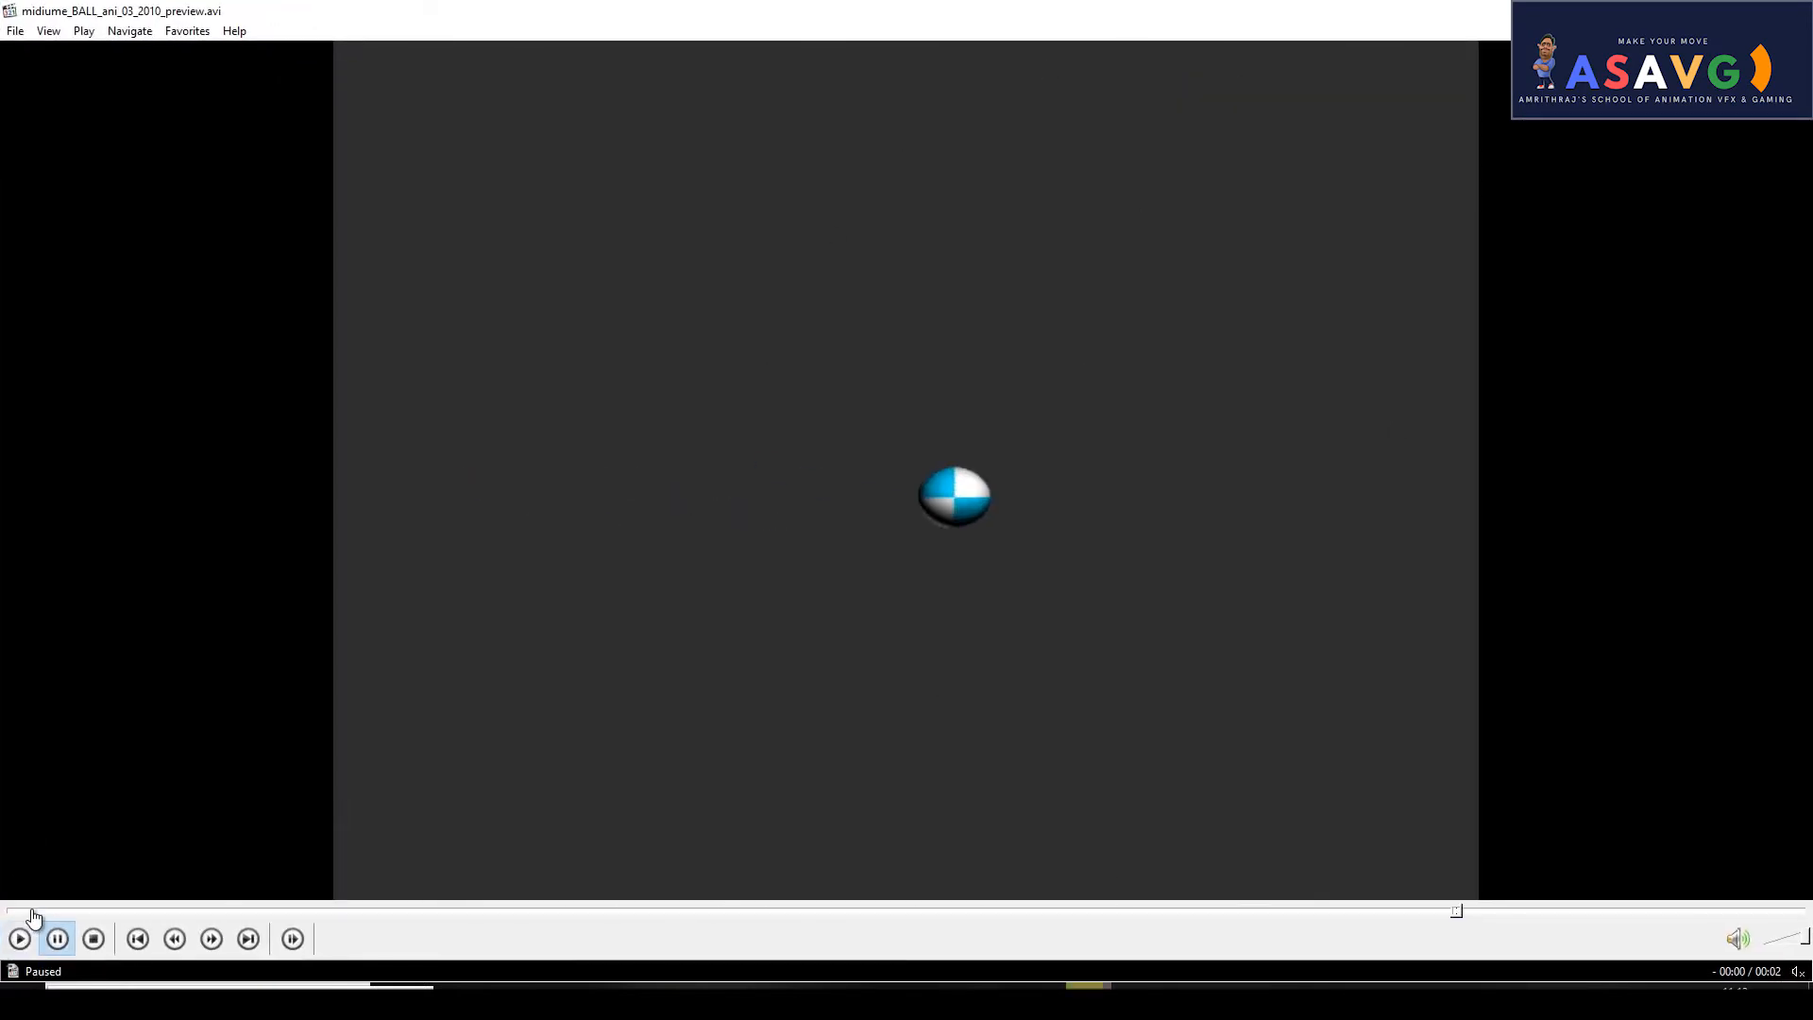
left_click(20, 938)
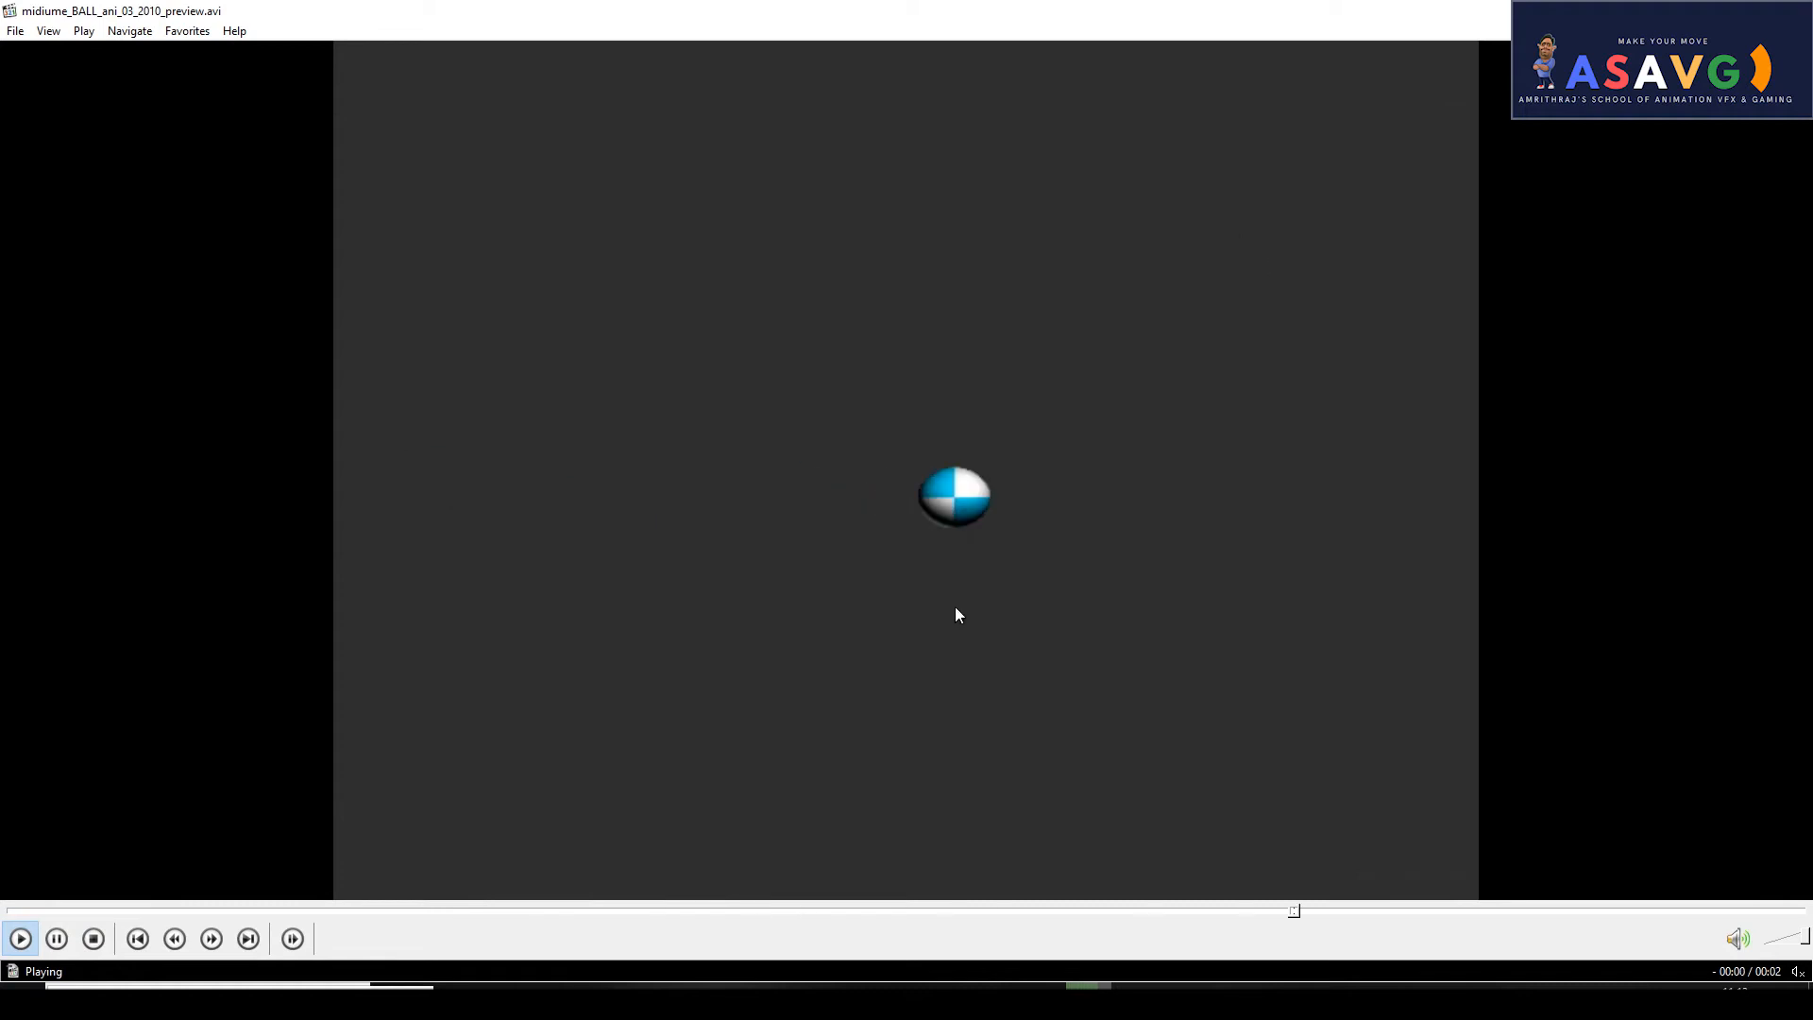
key("space")
left_click(20, 938)
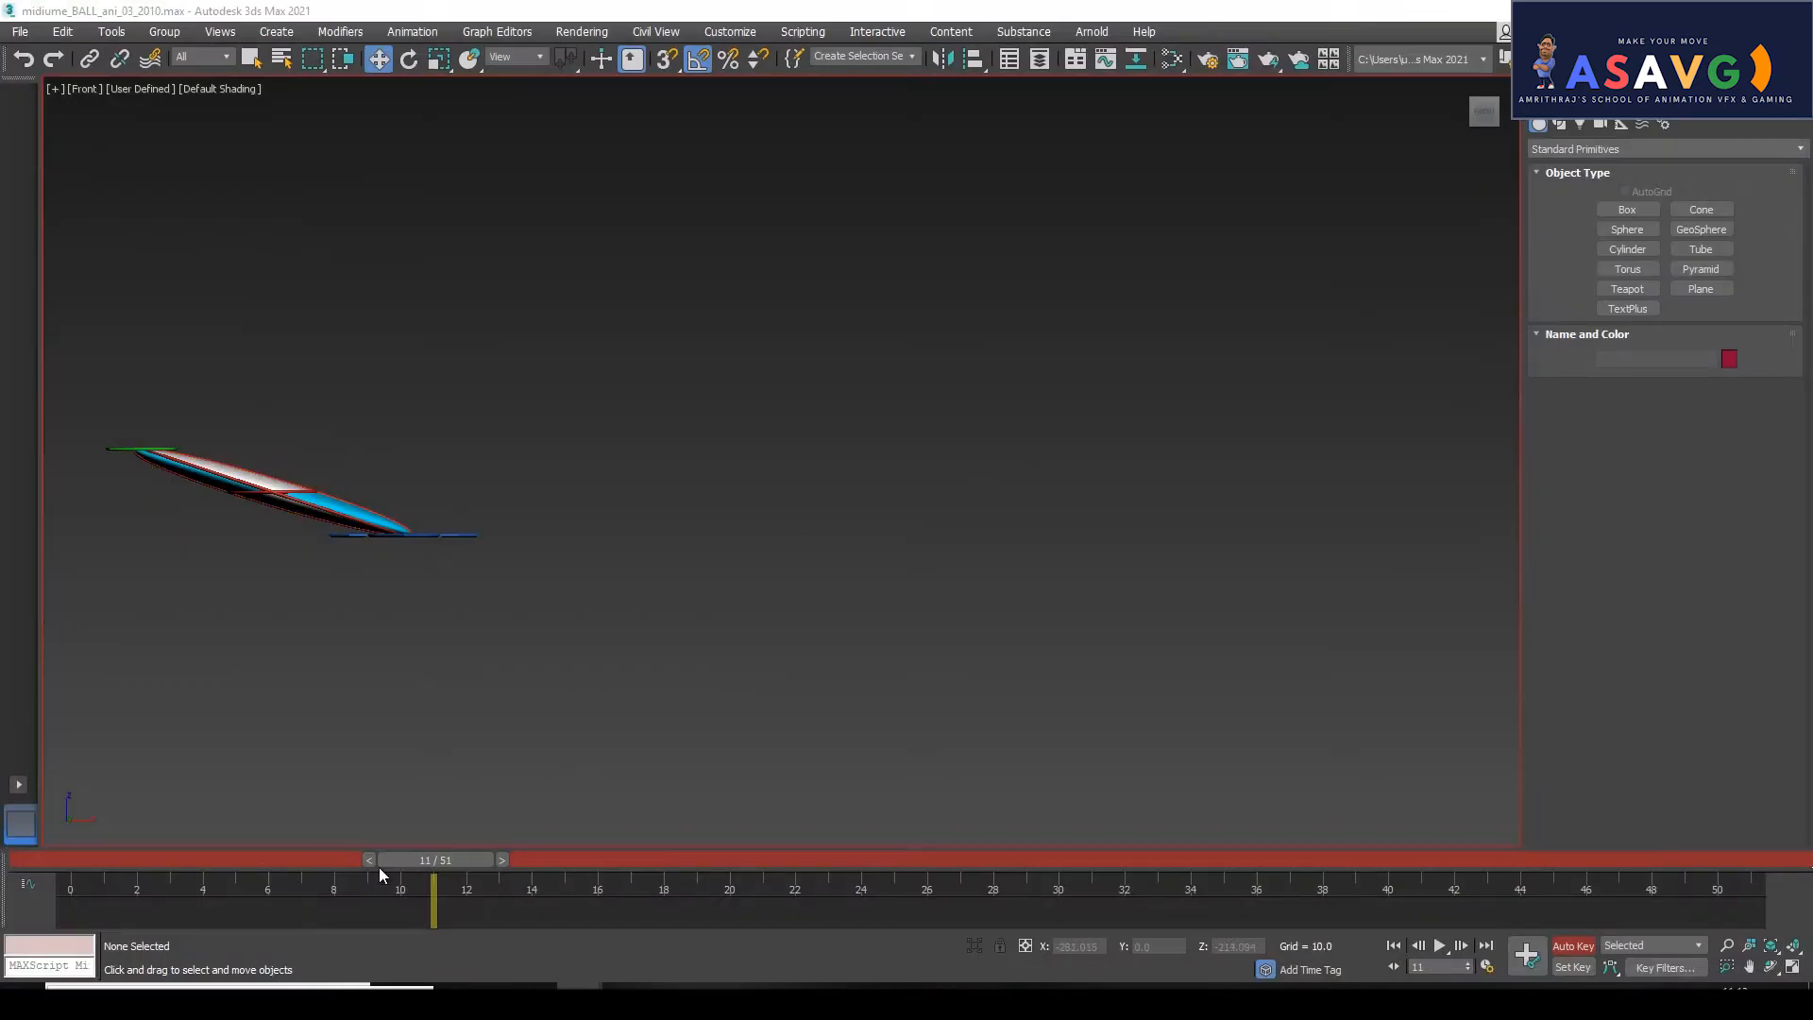
Overshoot the deformer control forward along X by about 19.5 at frame 18, and swing it backward to about -15 at frame 23.
left_click_drag(436, 861, 667, 869)
left_click(846, 470)
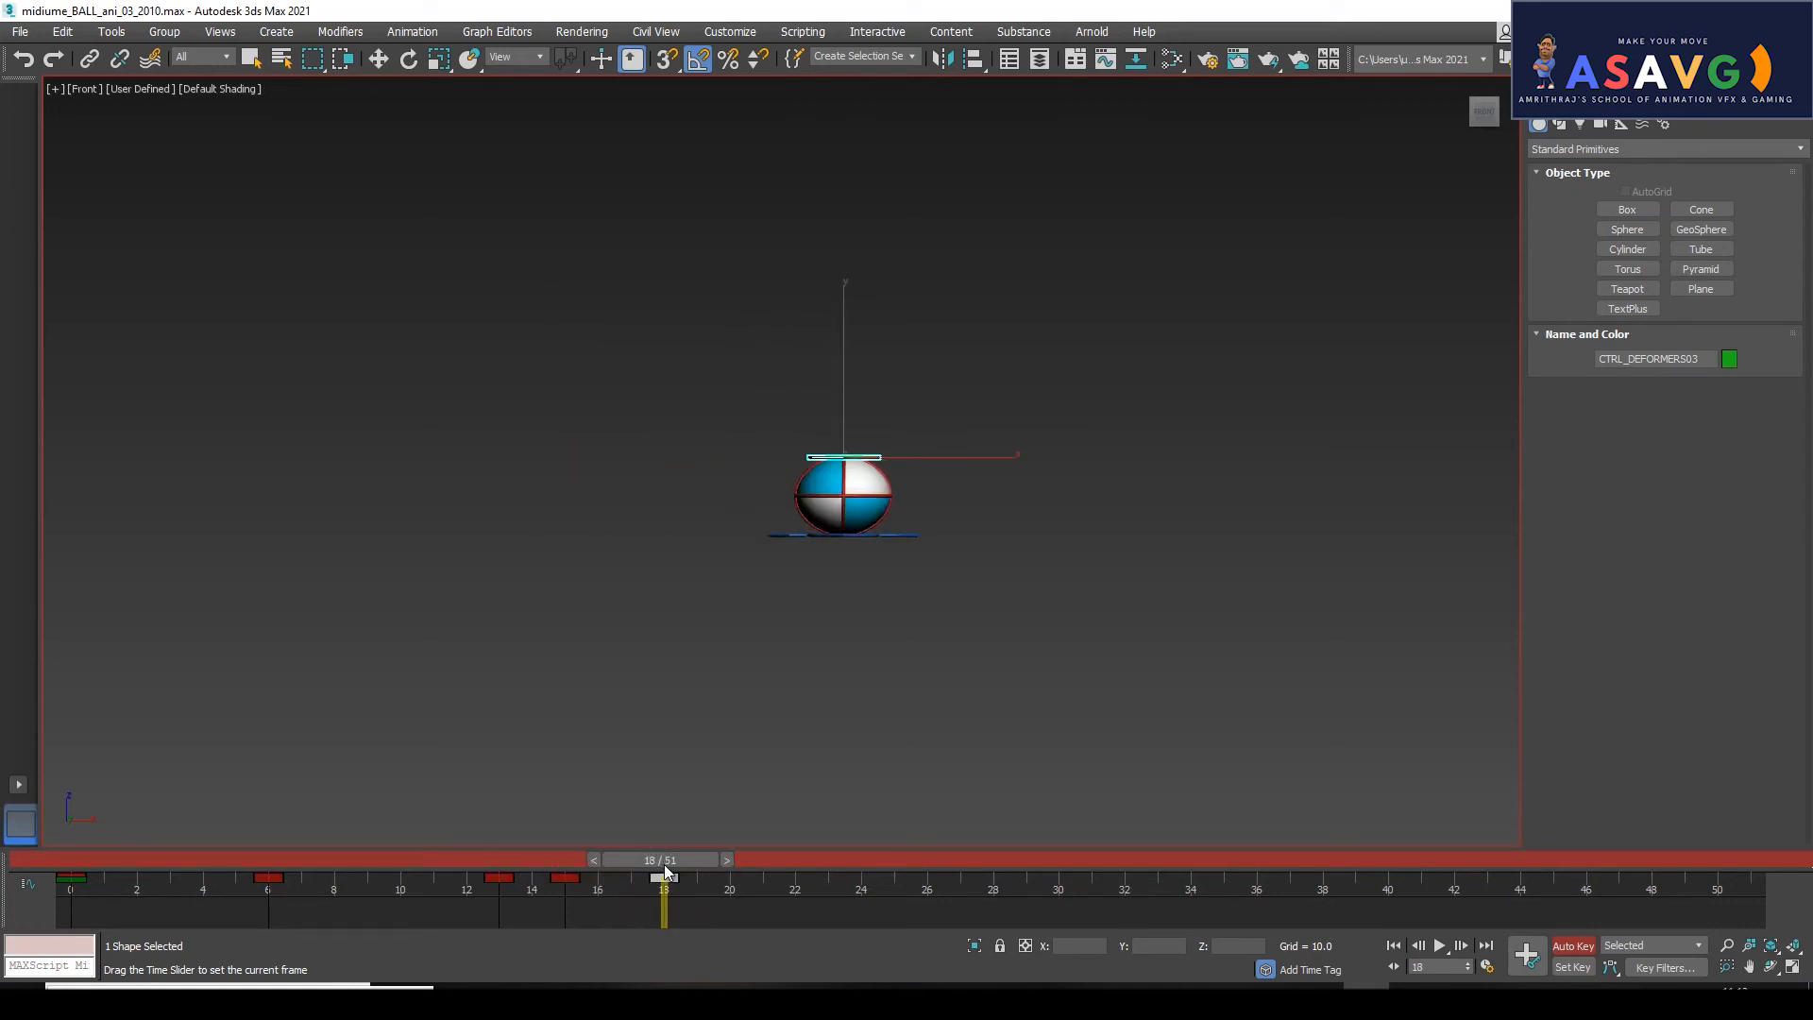
left_click_drag(988, 457, 1072, 459)
left_click_drag(658, 862, 821, 893)
key("w")
left_click_drag(1071, 461, 914, 459)
Bring the deformer control forward along X at frame 27 to settle the ball upright, and scrub back to frame 22.
left_click_drag(812, 863, 960, 883)
left_click_drag(937, 462, 978, 468)
left_click_drag(944, 859, 802, 880)
key("w")
Create a preview animation of the forward and backward overshoot, watch it, and close the player.
left_click(54, 88)
mouse_move(156, 284)
left_click(359, 301)
left_click(983, 789)
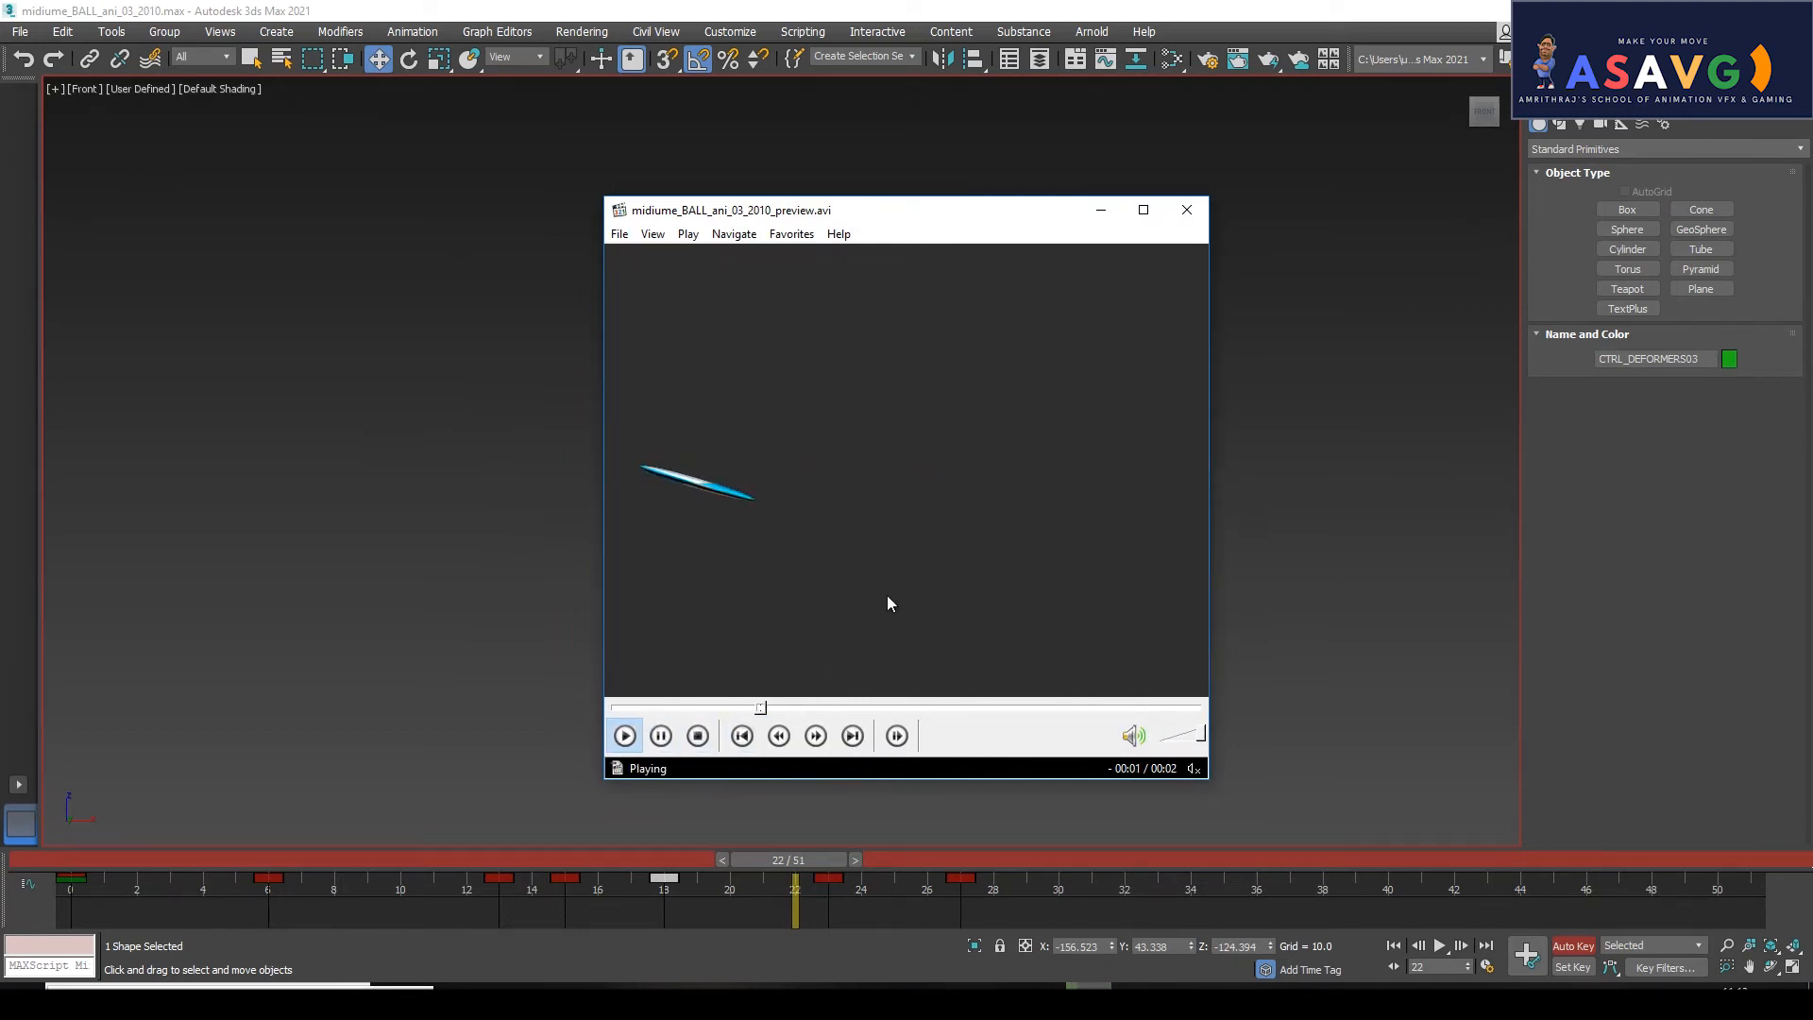
left_click(1187, 210)
Open the Curve Editor for the deformer control and reposition its window over the viewport.
left_click(756, 468)
left_click(763, 458)
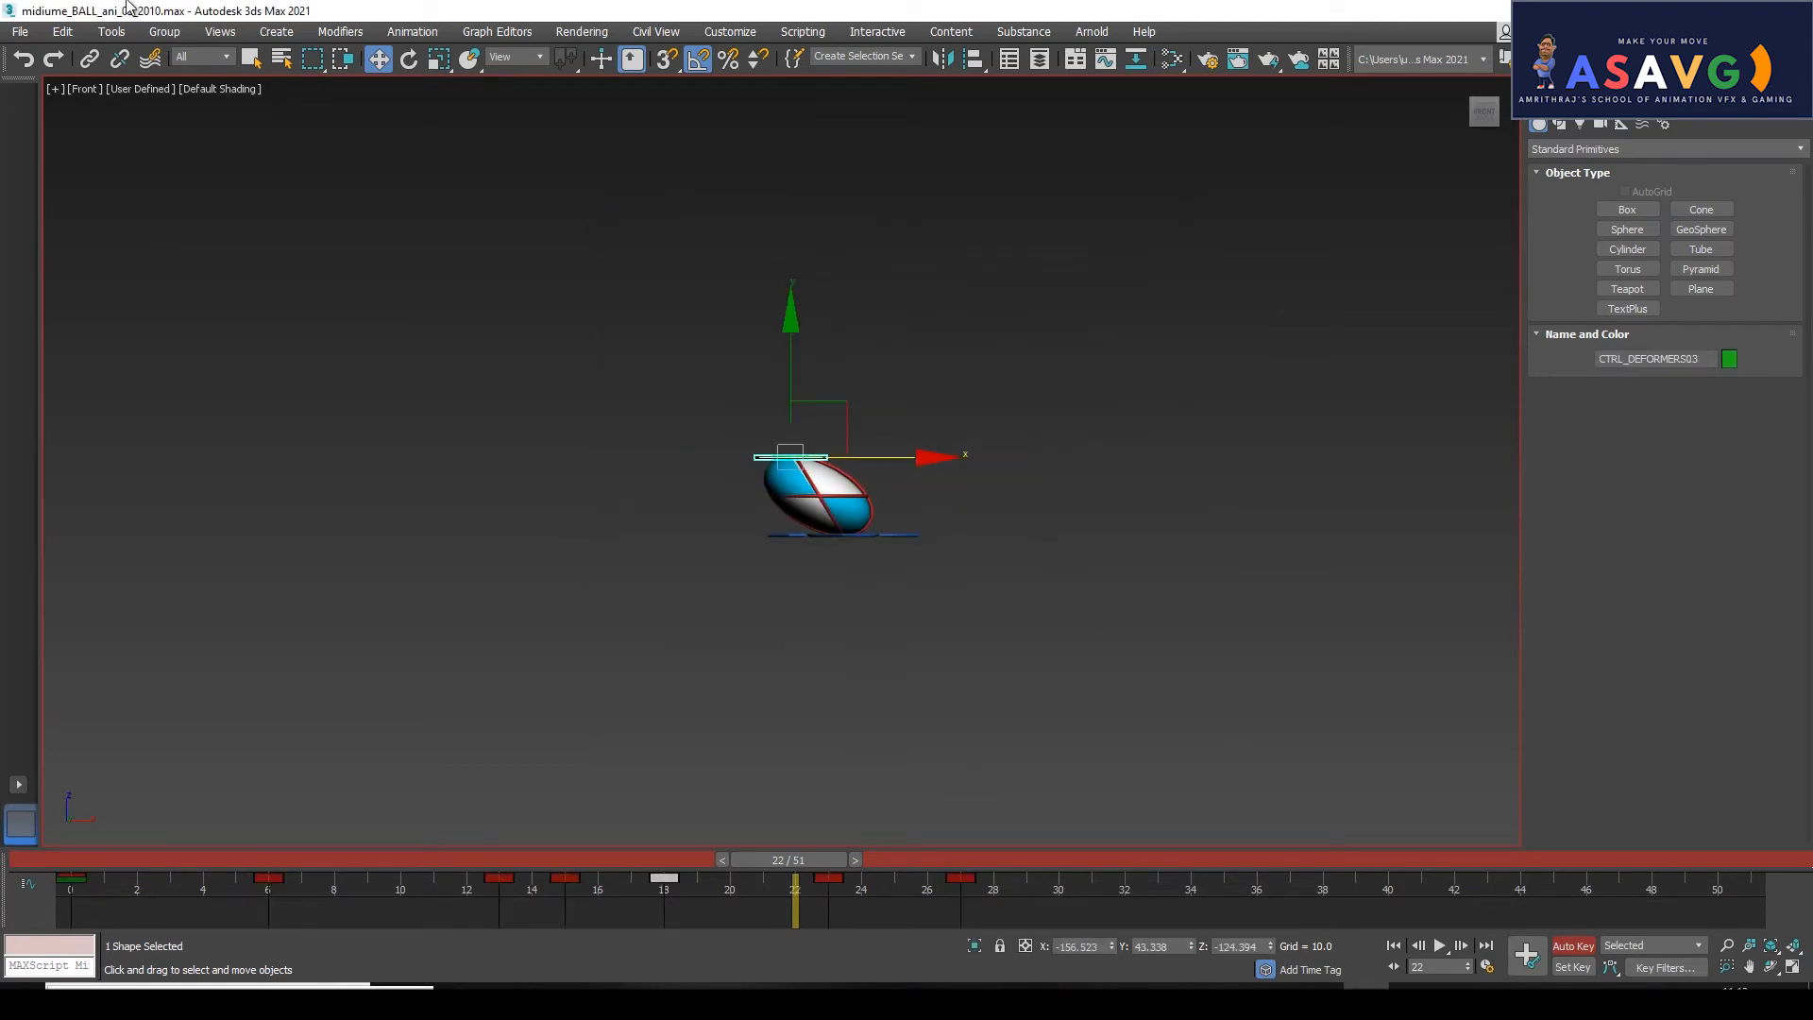
left_click(220, 31)
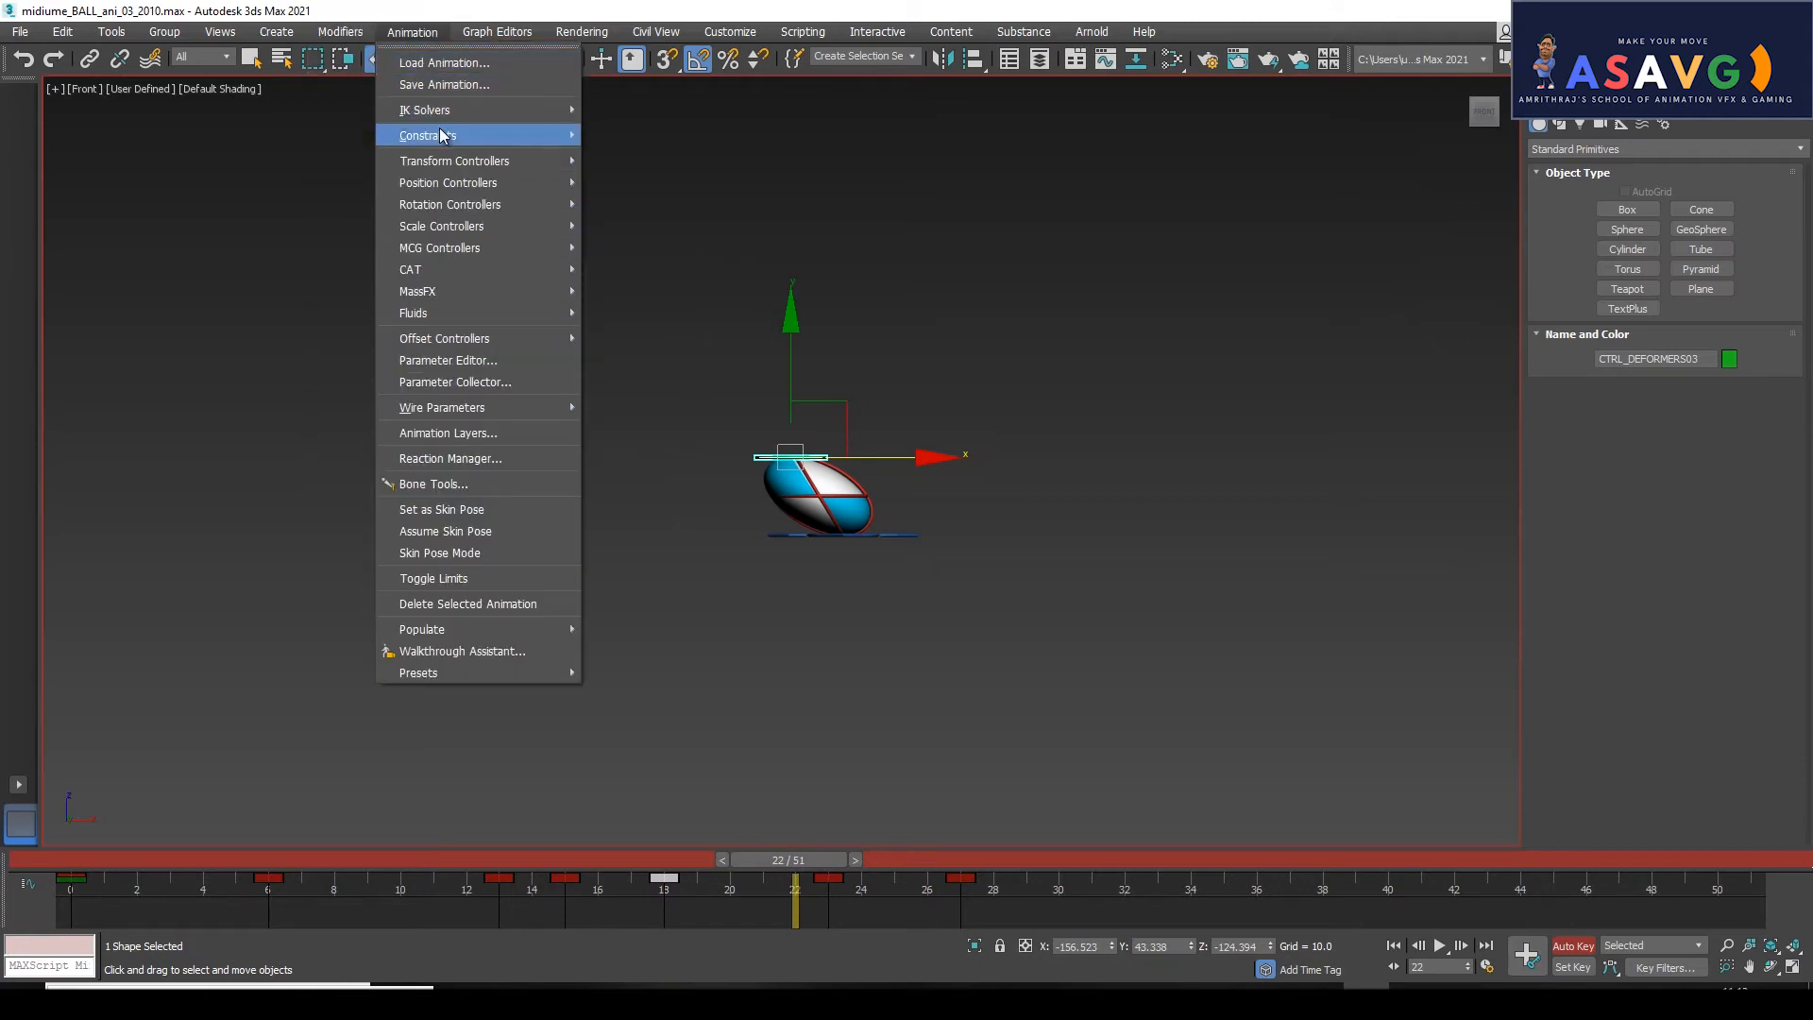
mouse_move(480, 34)
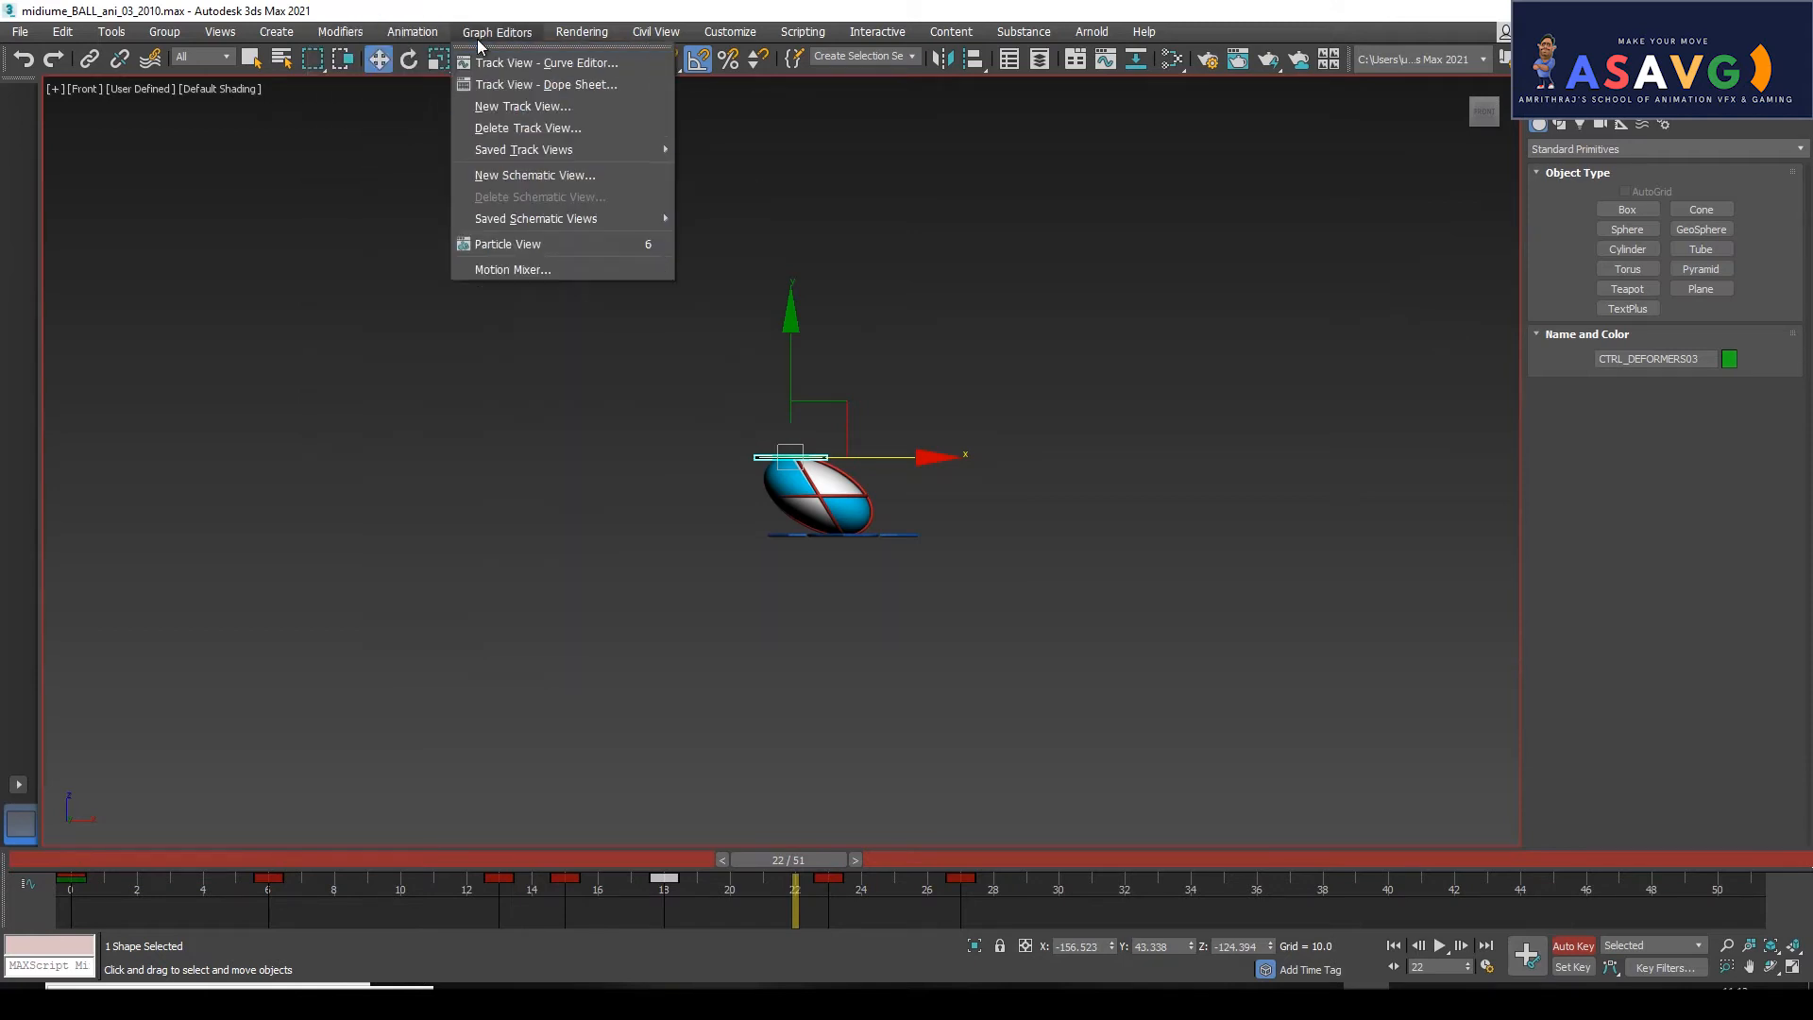
left_click(521, 64)
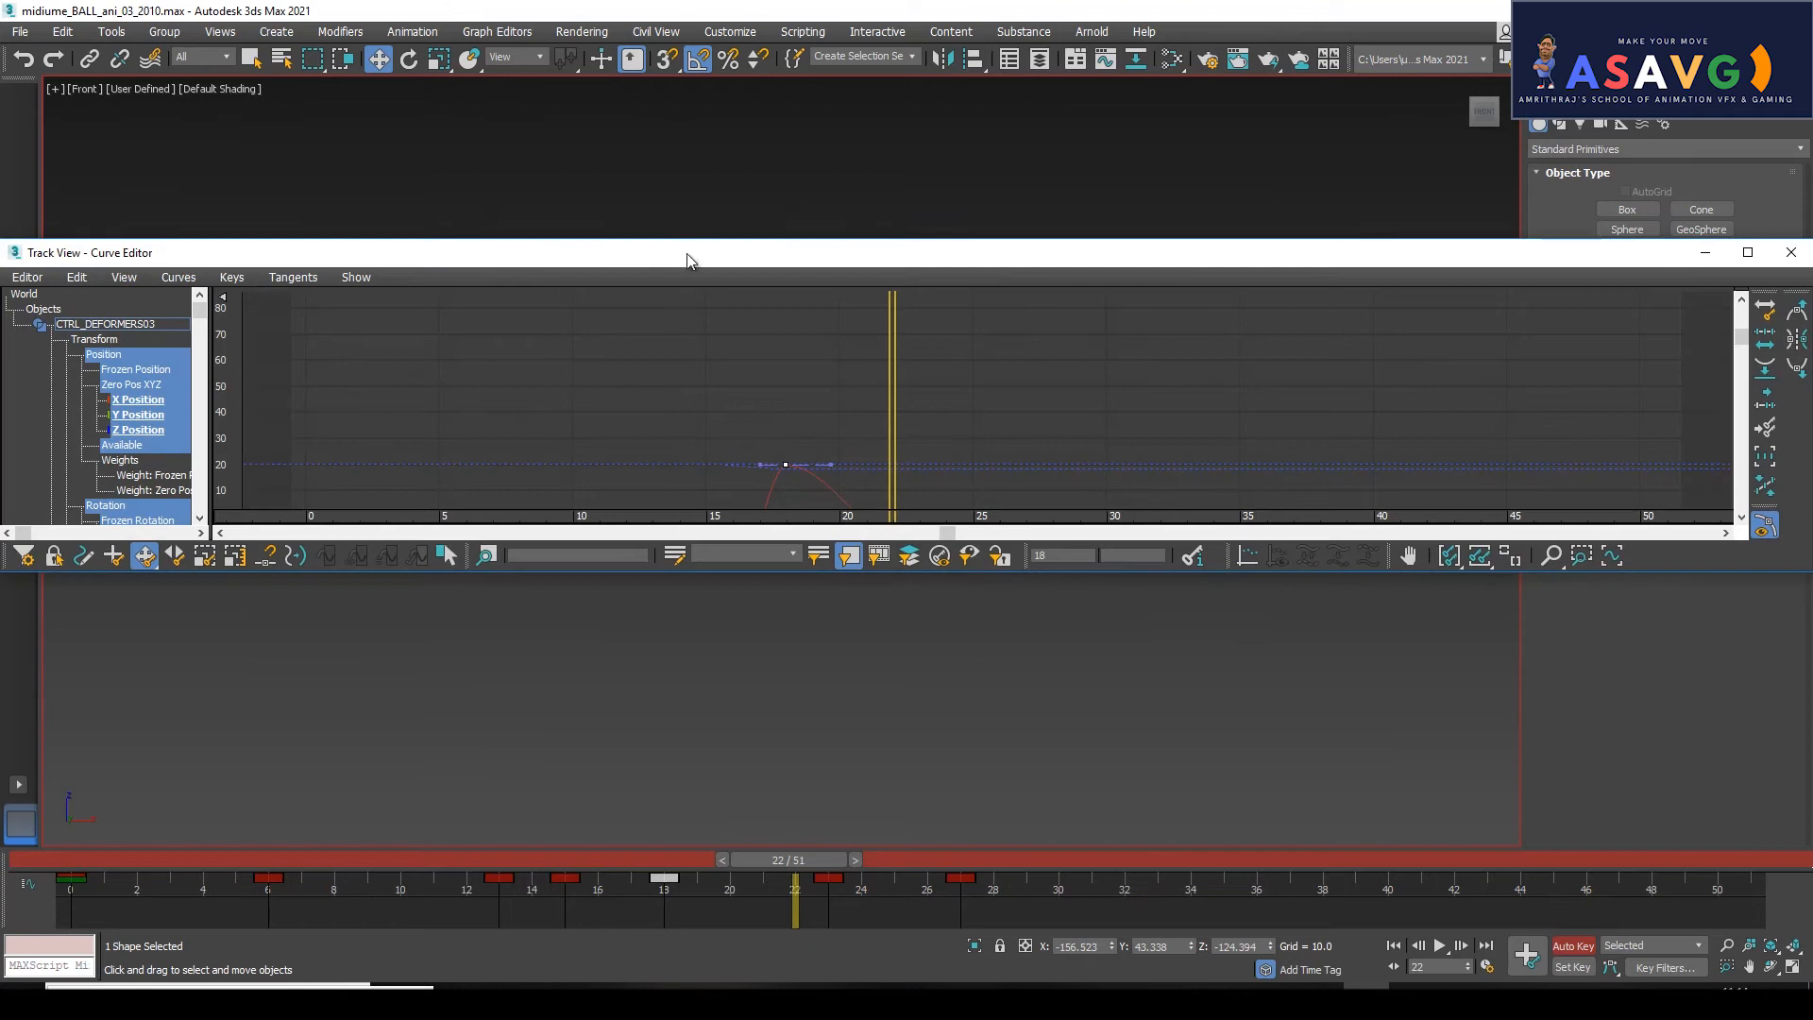
left_click_drag(687, 261, 1016, 231)
Examine the deformer control's Y Position and Z Position curves, framing each one in the Curve Editor.
left_click(465, 385)
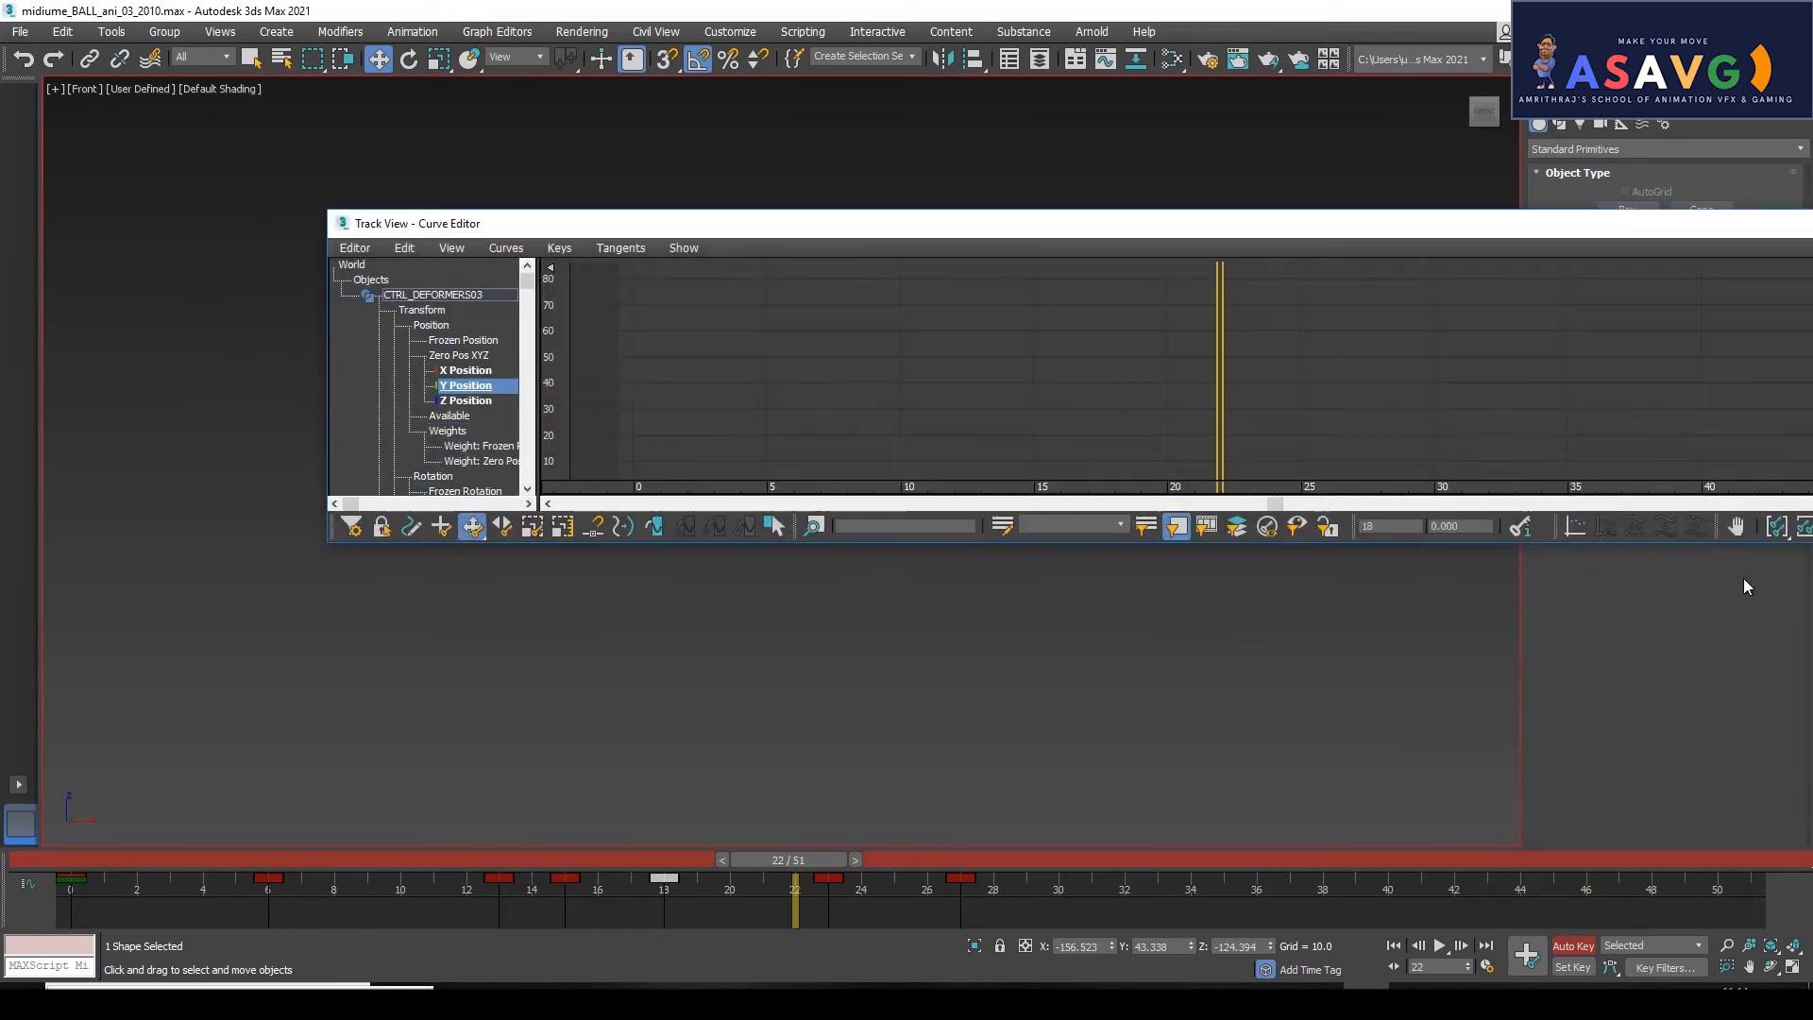
left_click_drag(1413, 233, 1282, 212)
left_click(1709, 510)
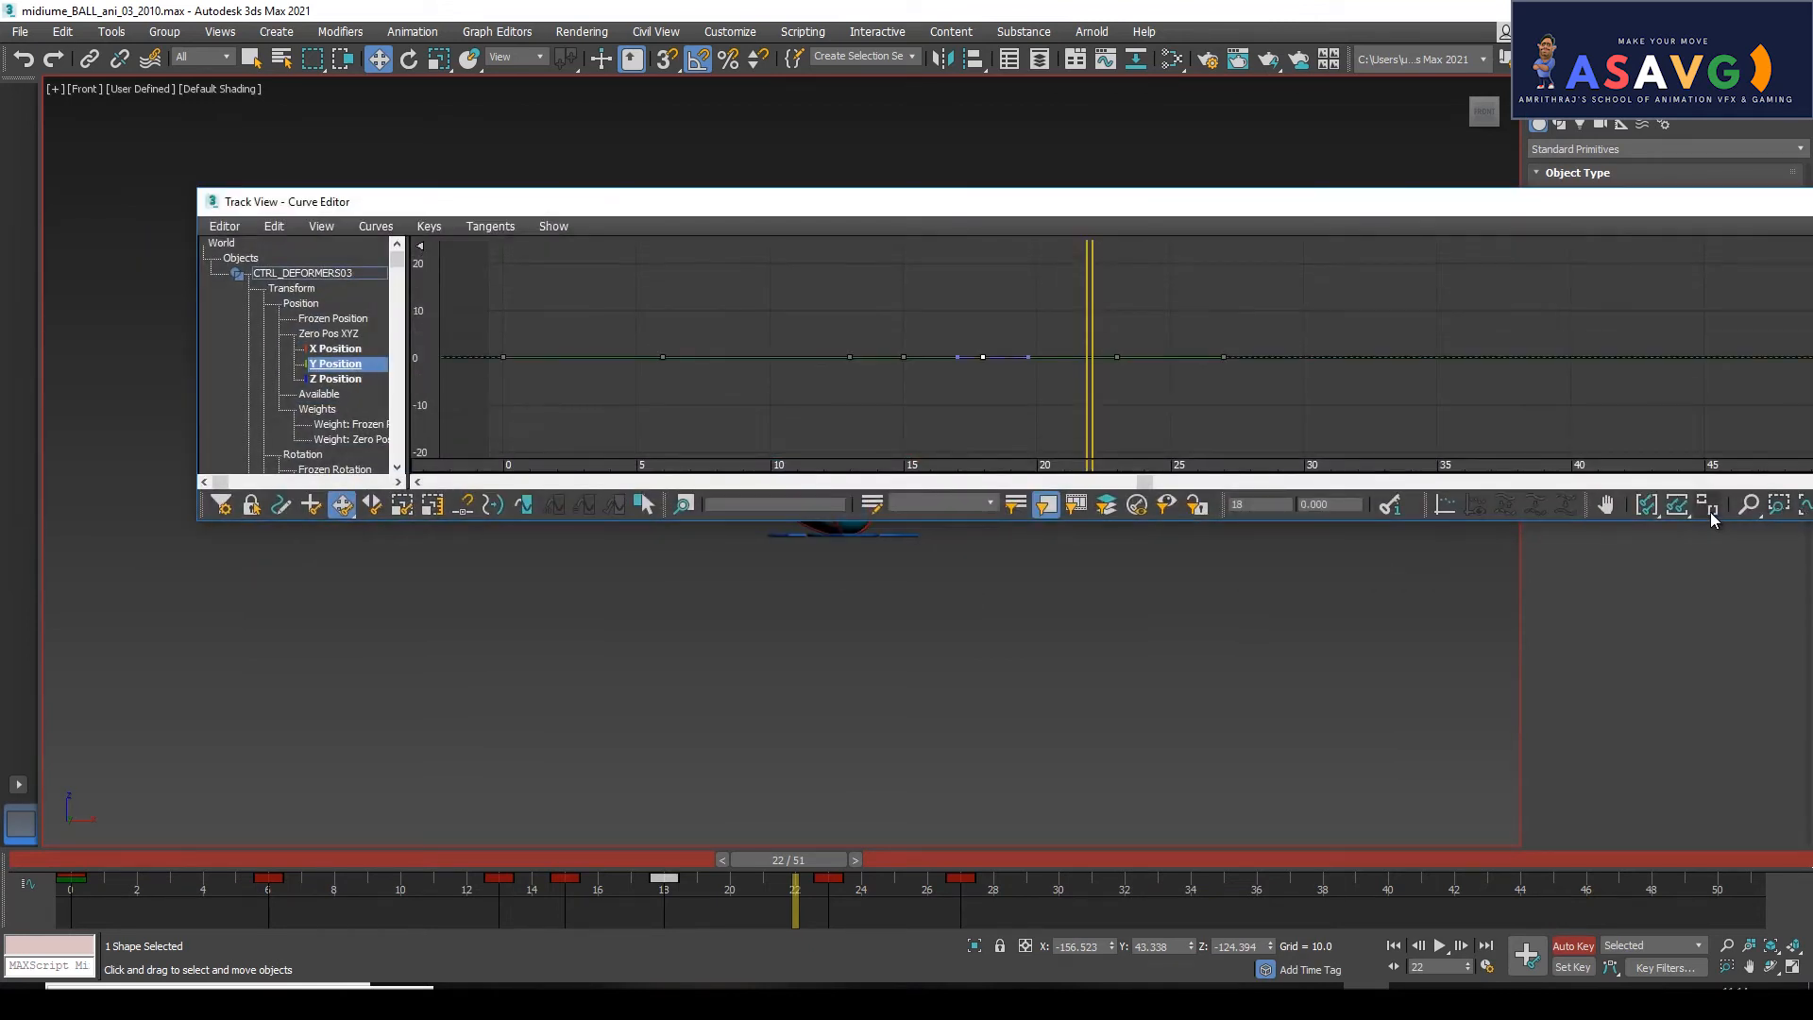
left_click(342, 380)
left_click(1703, 512)
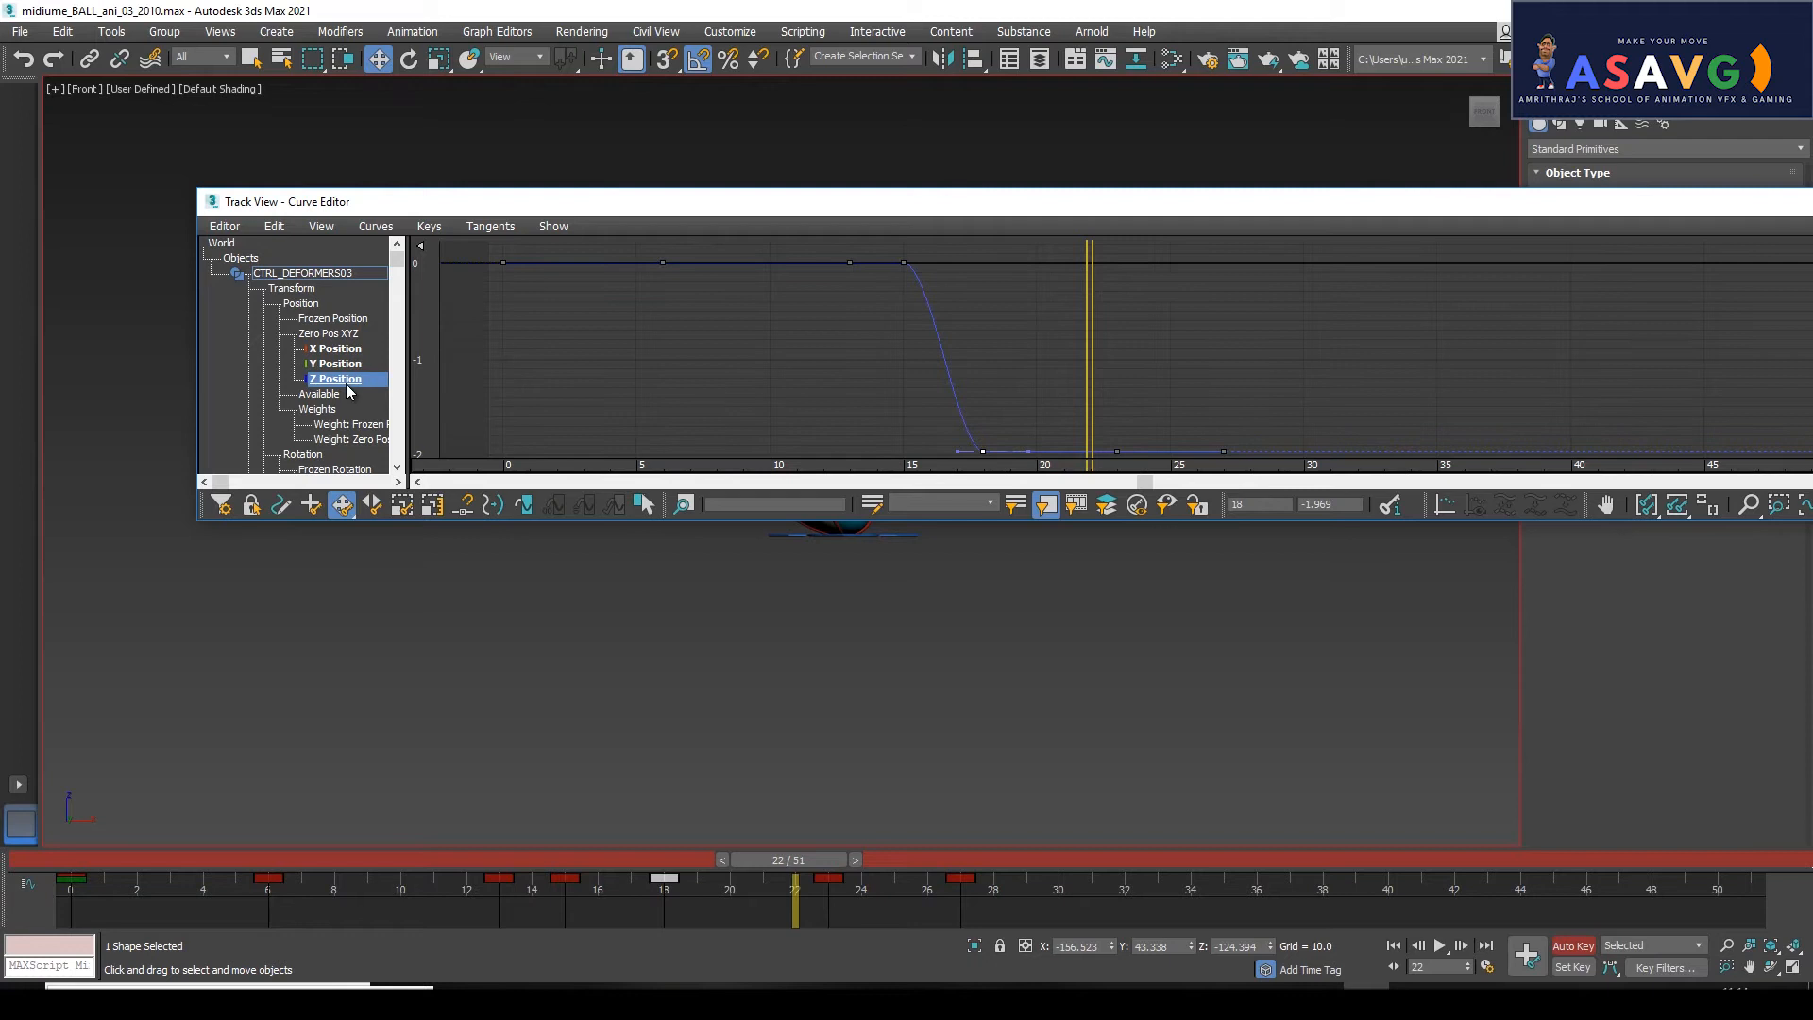
Lower the deformer control's X Position curve keys near frames 18 and 27 to about -1 and -10.4.
left_click(335, 351)
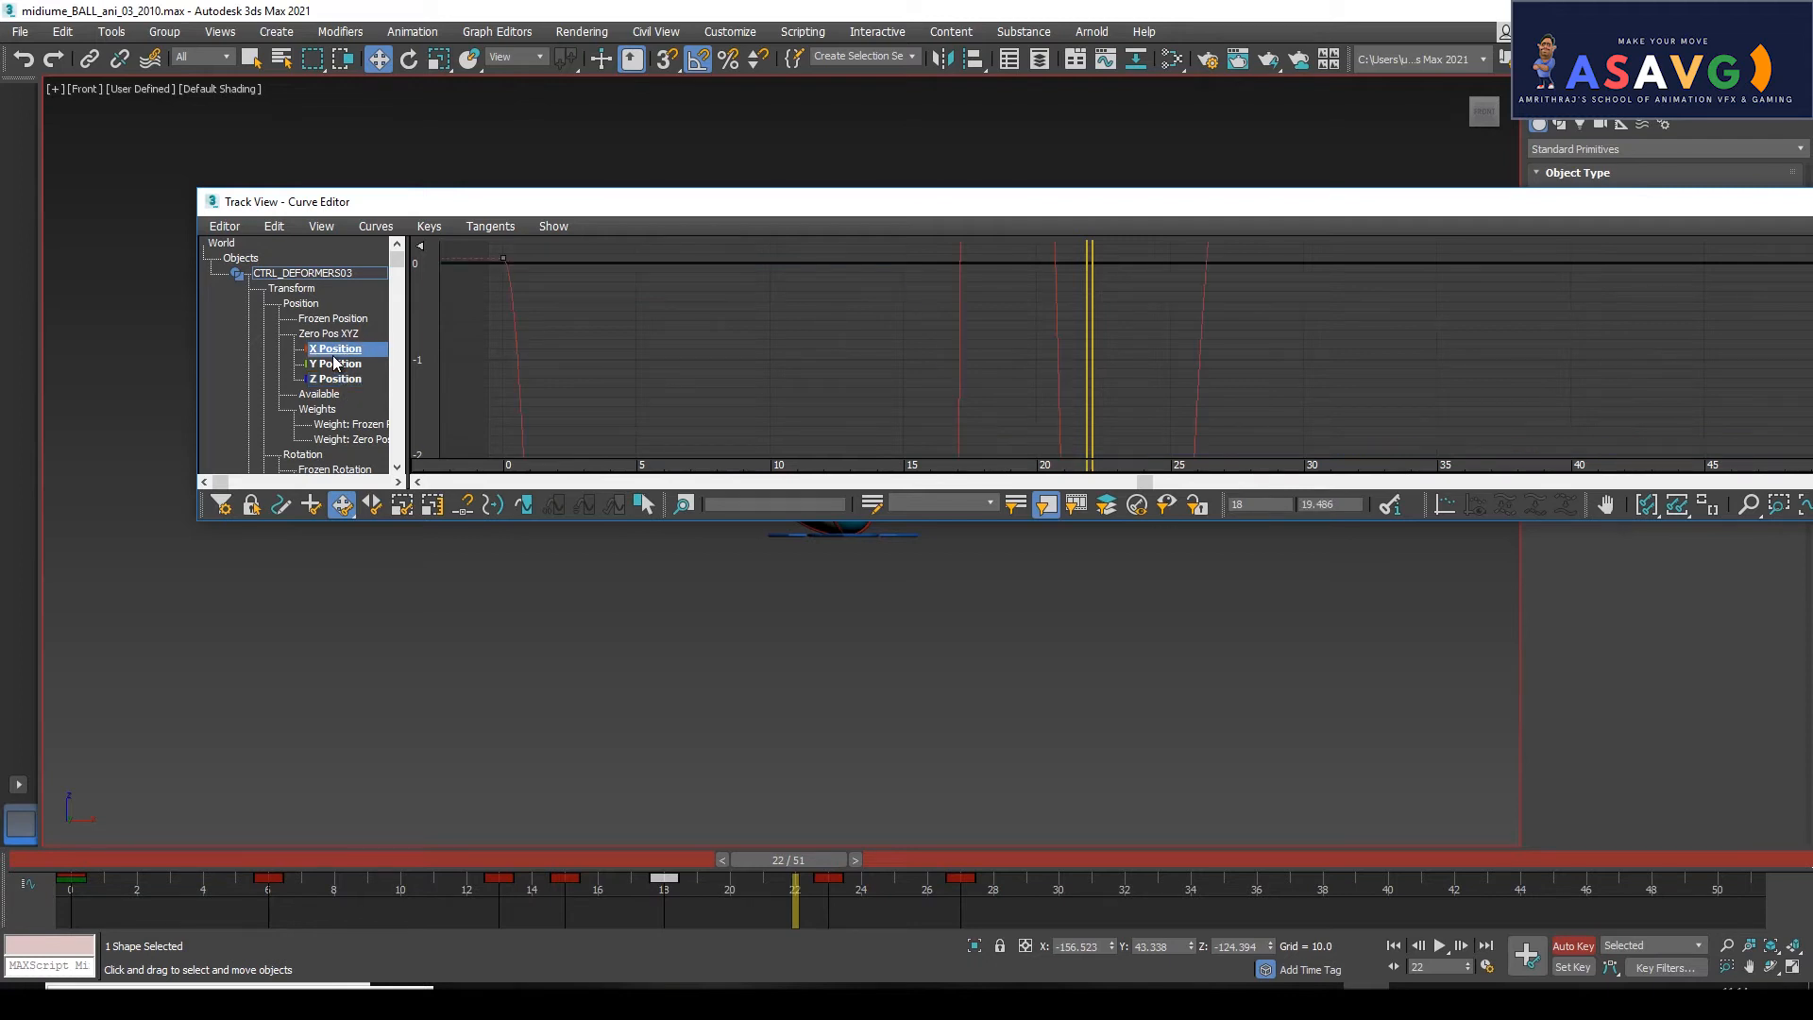
left_click(1709, 507)
middle_click_drag(1223, 370, 1181, 348)
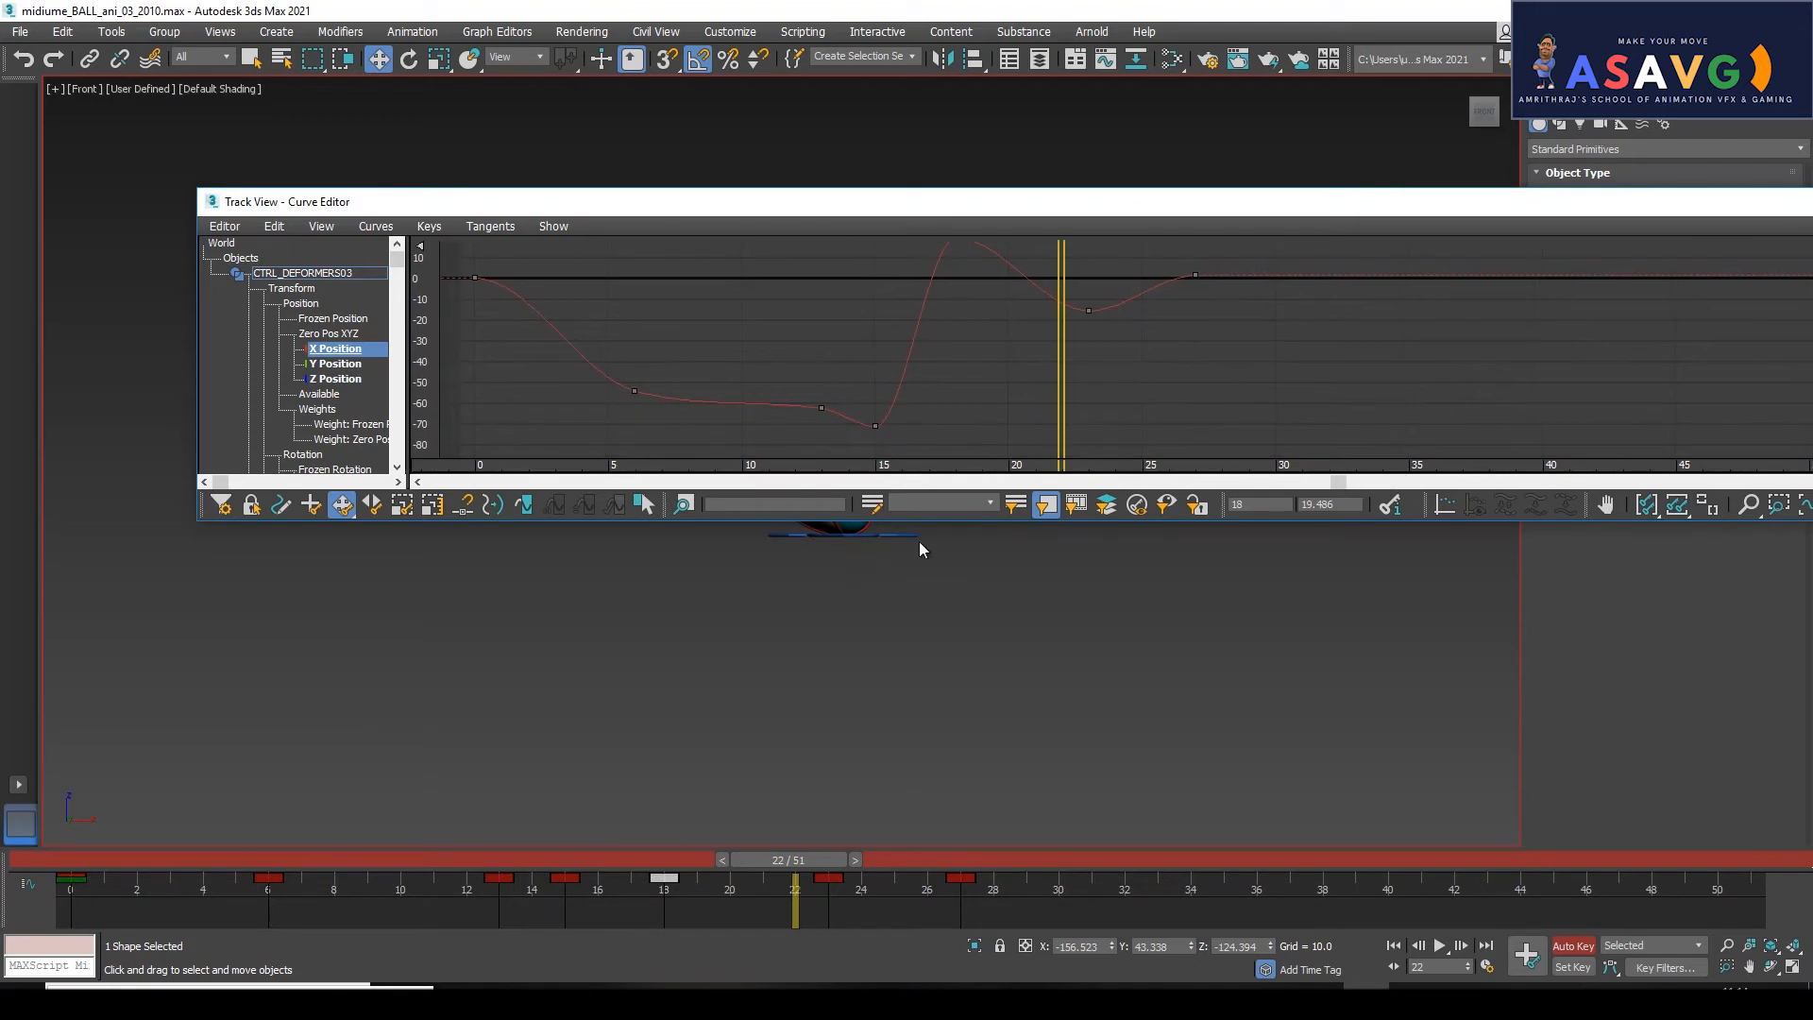
left_click_drag(932, 525, 940, 667)
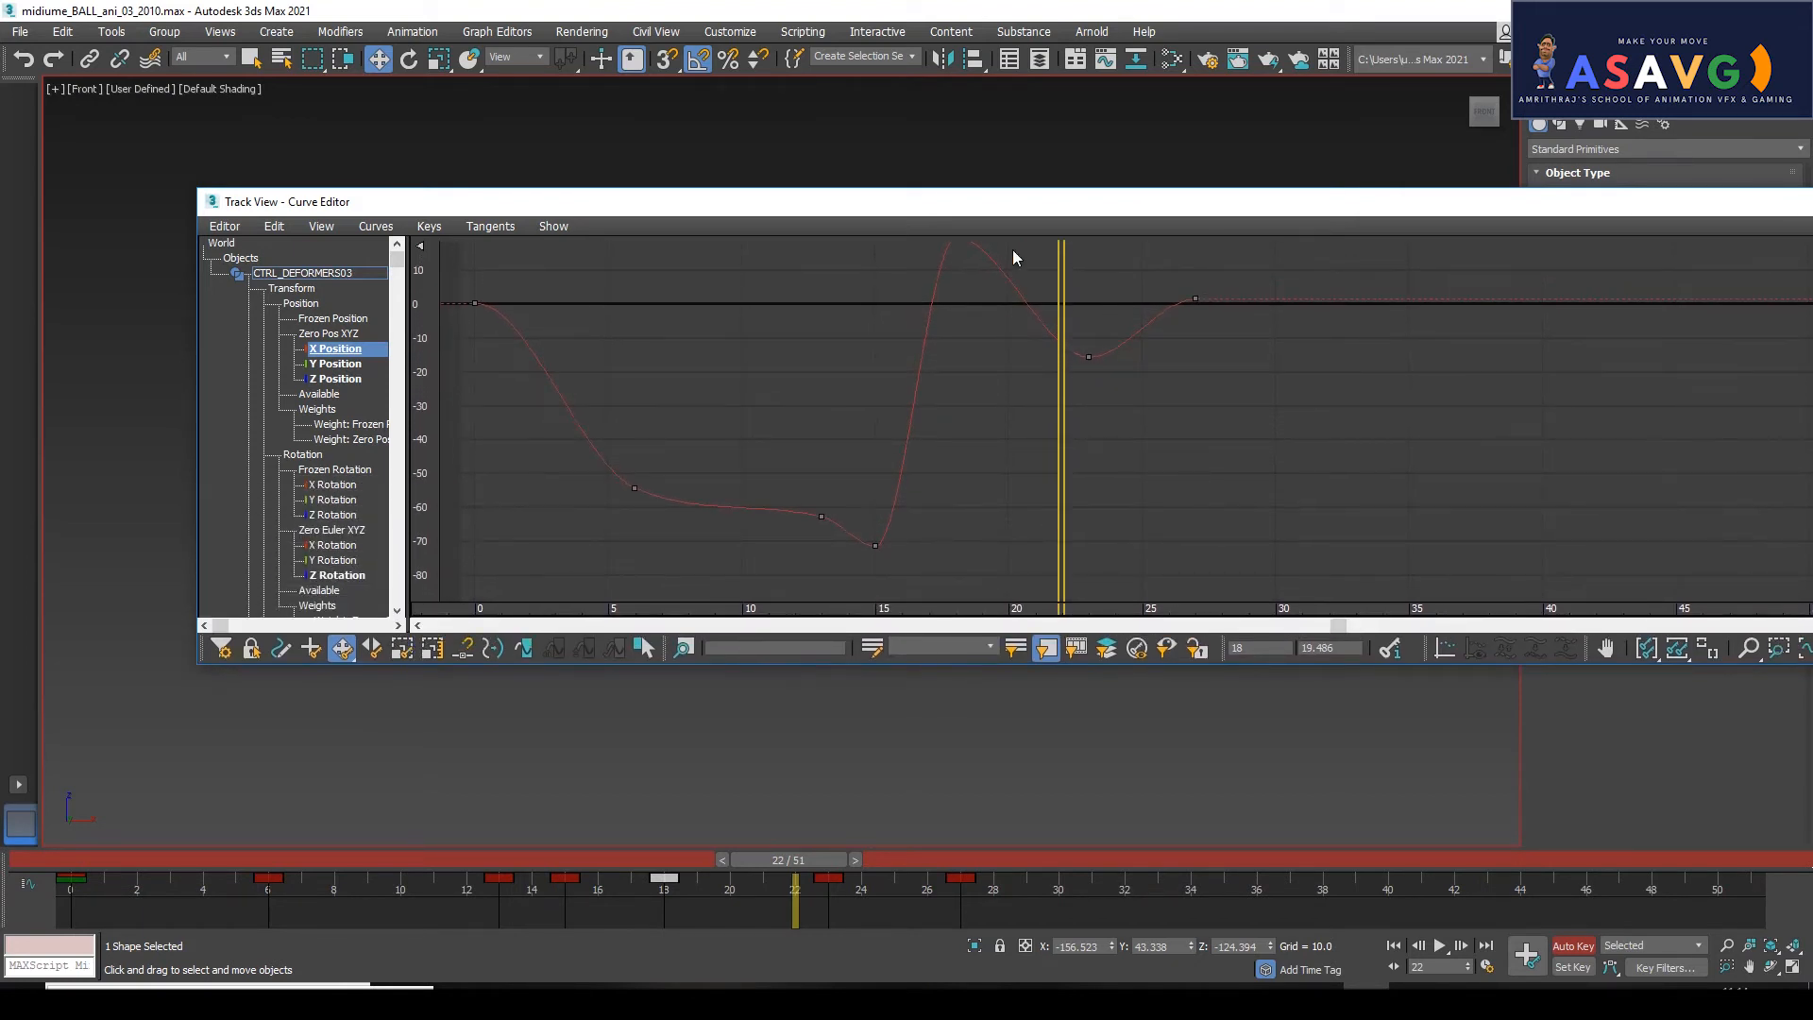
middle_click_drag(1158, 309, 1109, 387)
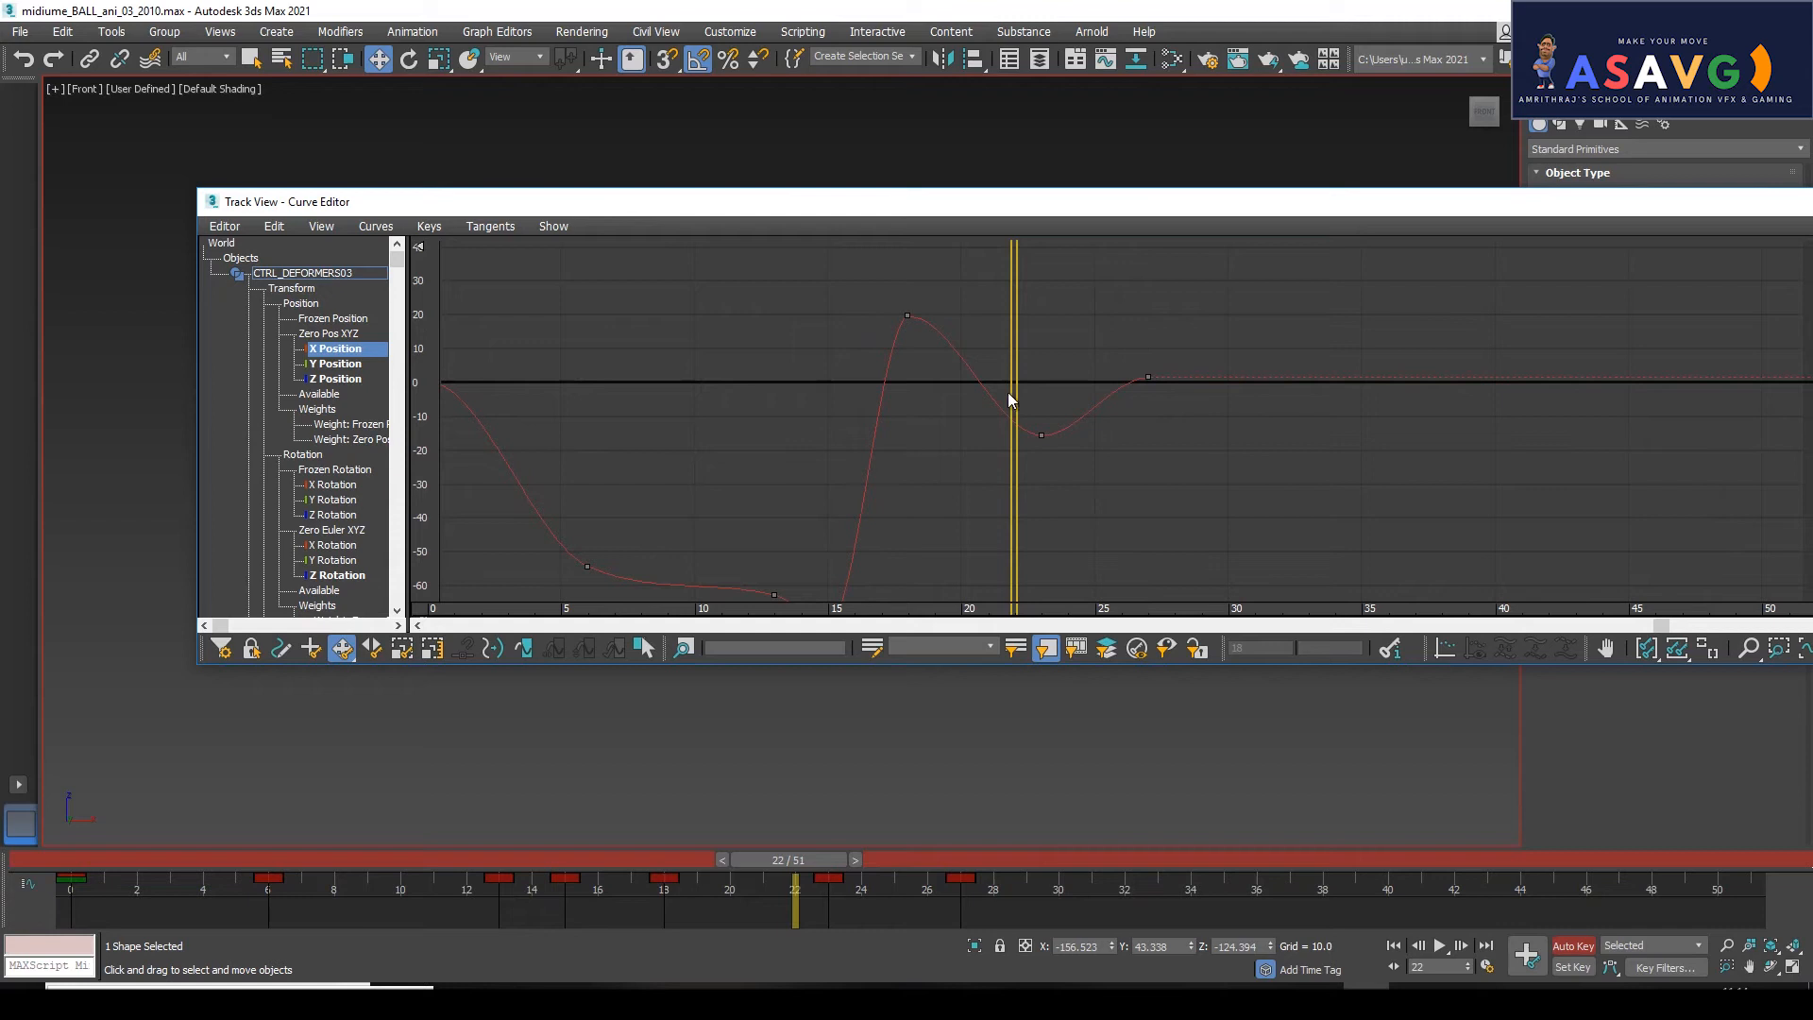
left_click_drag(916, 315, 920, 386)
left_click_drag(1148, 378, 1145, 417)
Minimize the Curve Editor to check the ball's pose at frame 27, and restore the editor beneath the deformer control.
left_click_drag(1744, 203, 1488, 199)
left_click(1638, 202)
left_click_drag(718, 860, 956, 894)
key("w")
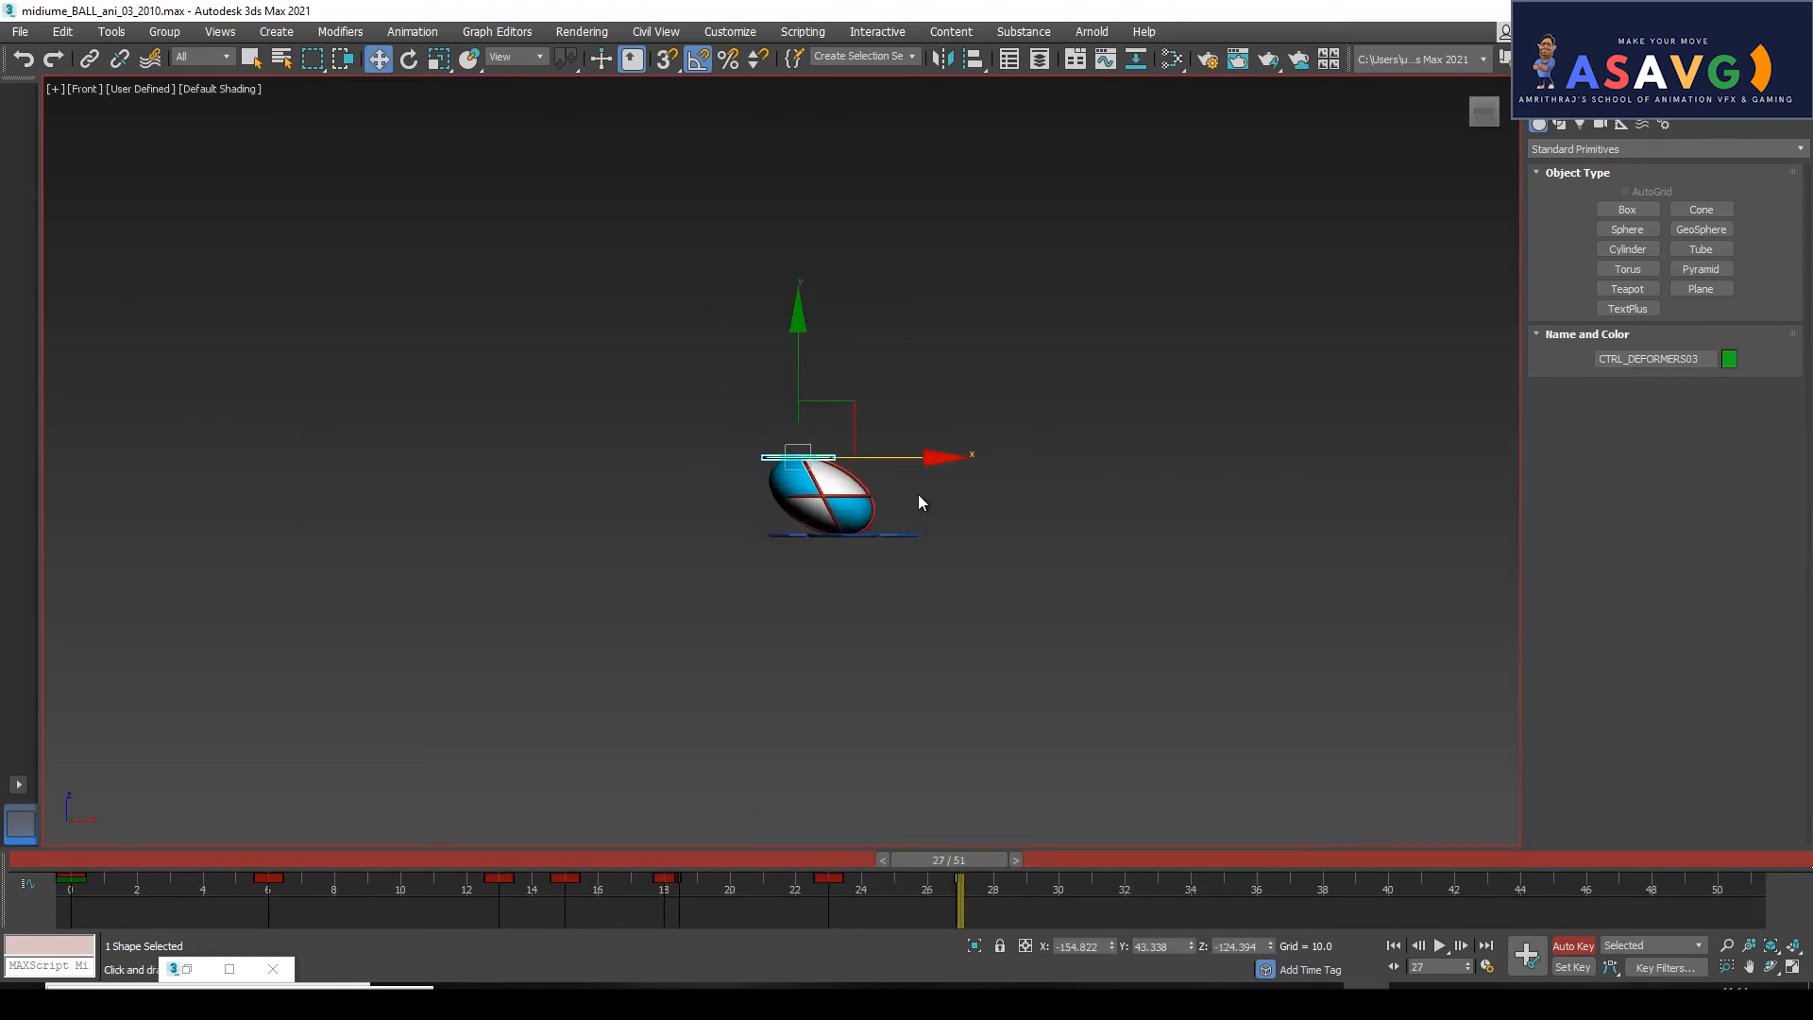
left_click(228, 973)
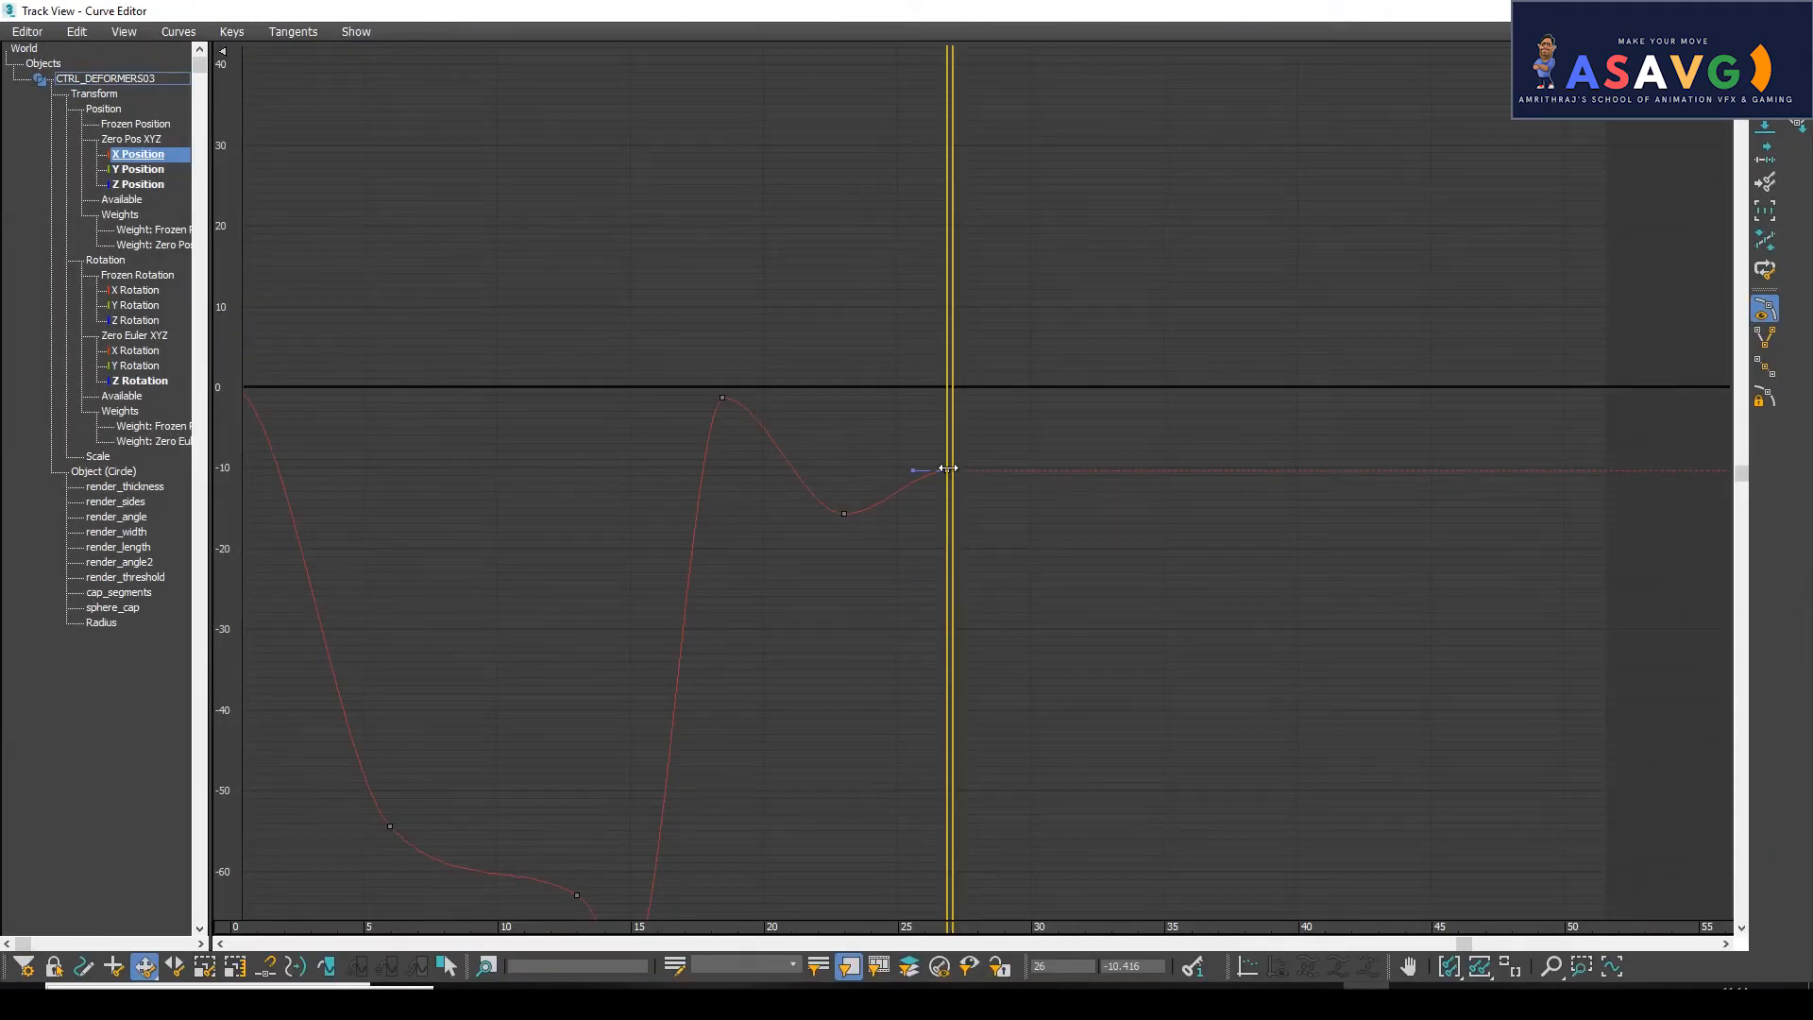
left_click_drag(871, 13, 938, 508)
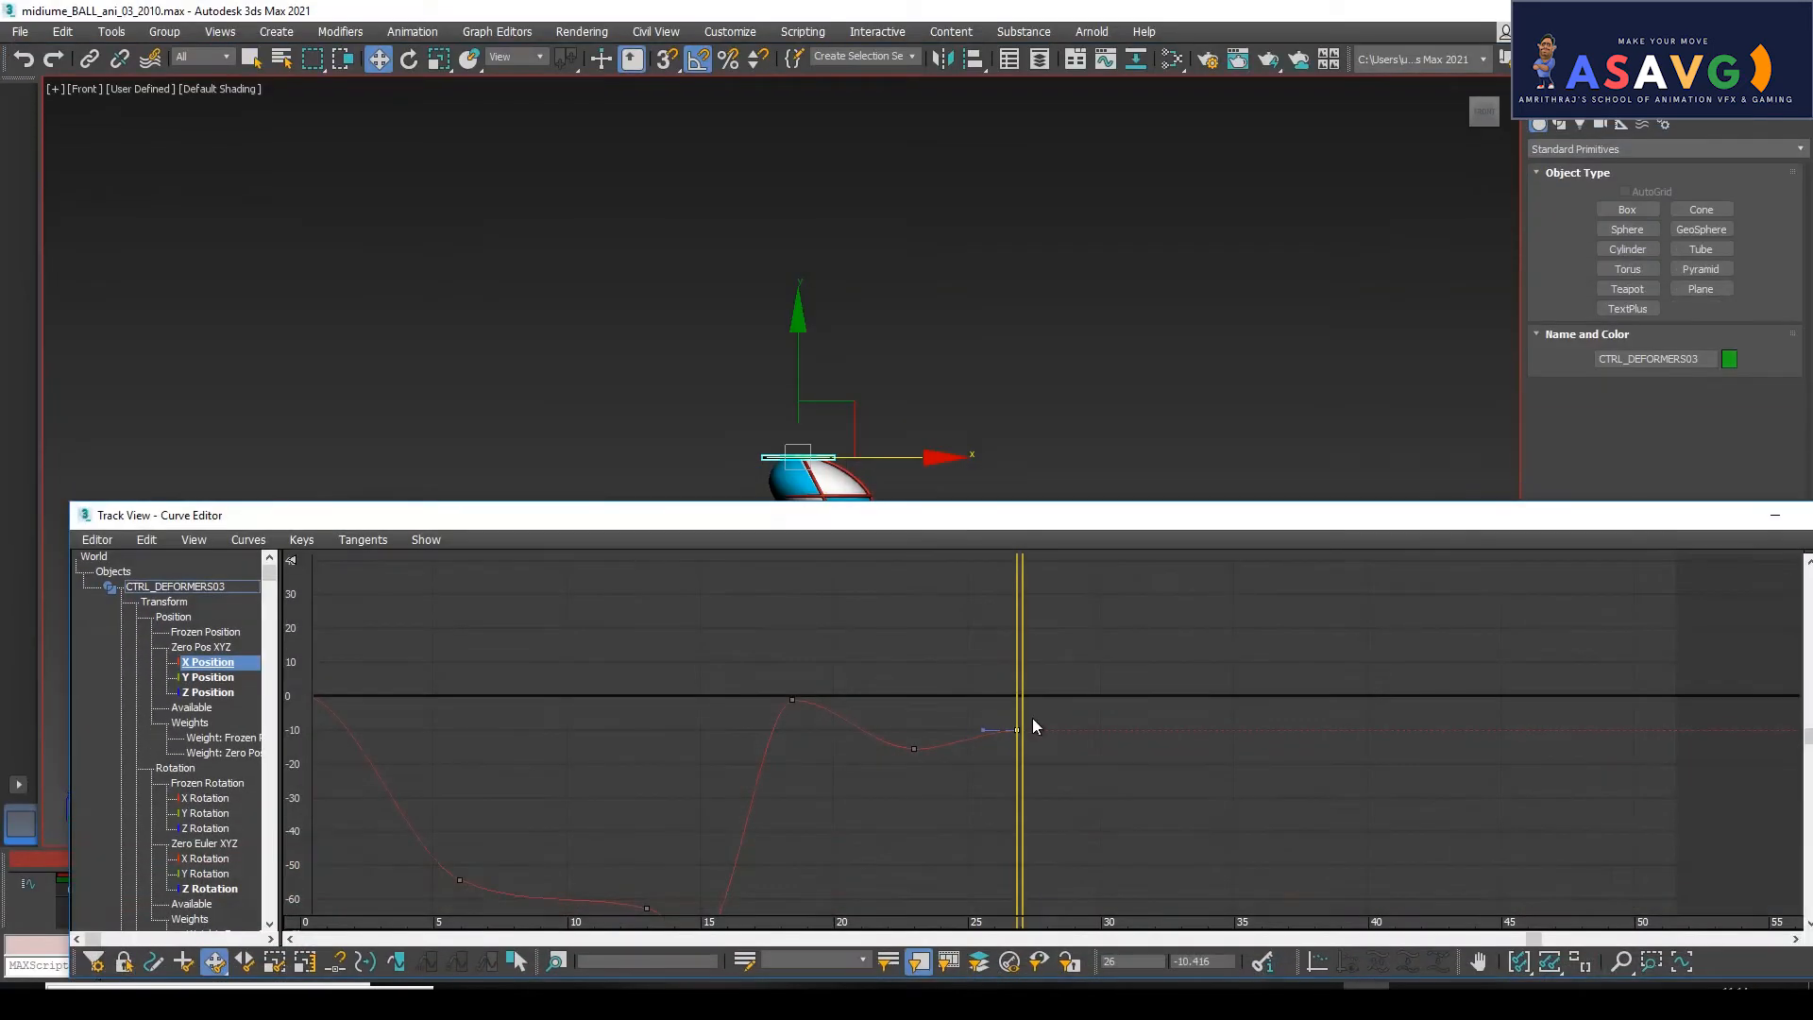
Raise the X Position curve key at frame 27 to about -2, lower the frame 18 key to about -6.5, and minimize the Curve Editor.
left_click_drag(1016, 723, 1021, 702)
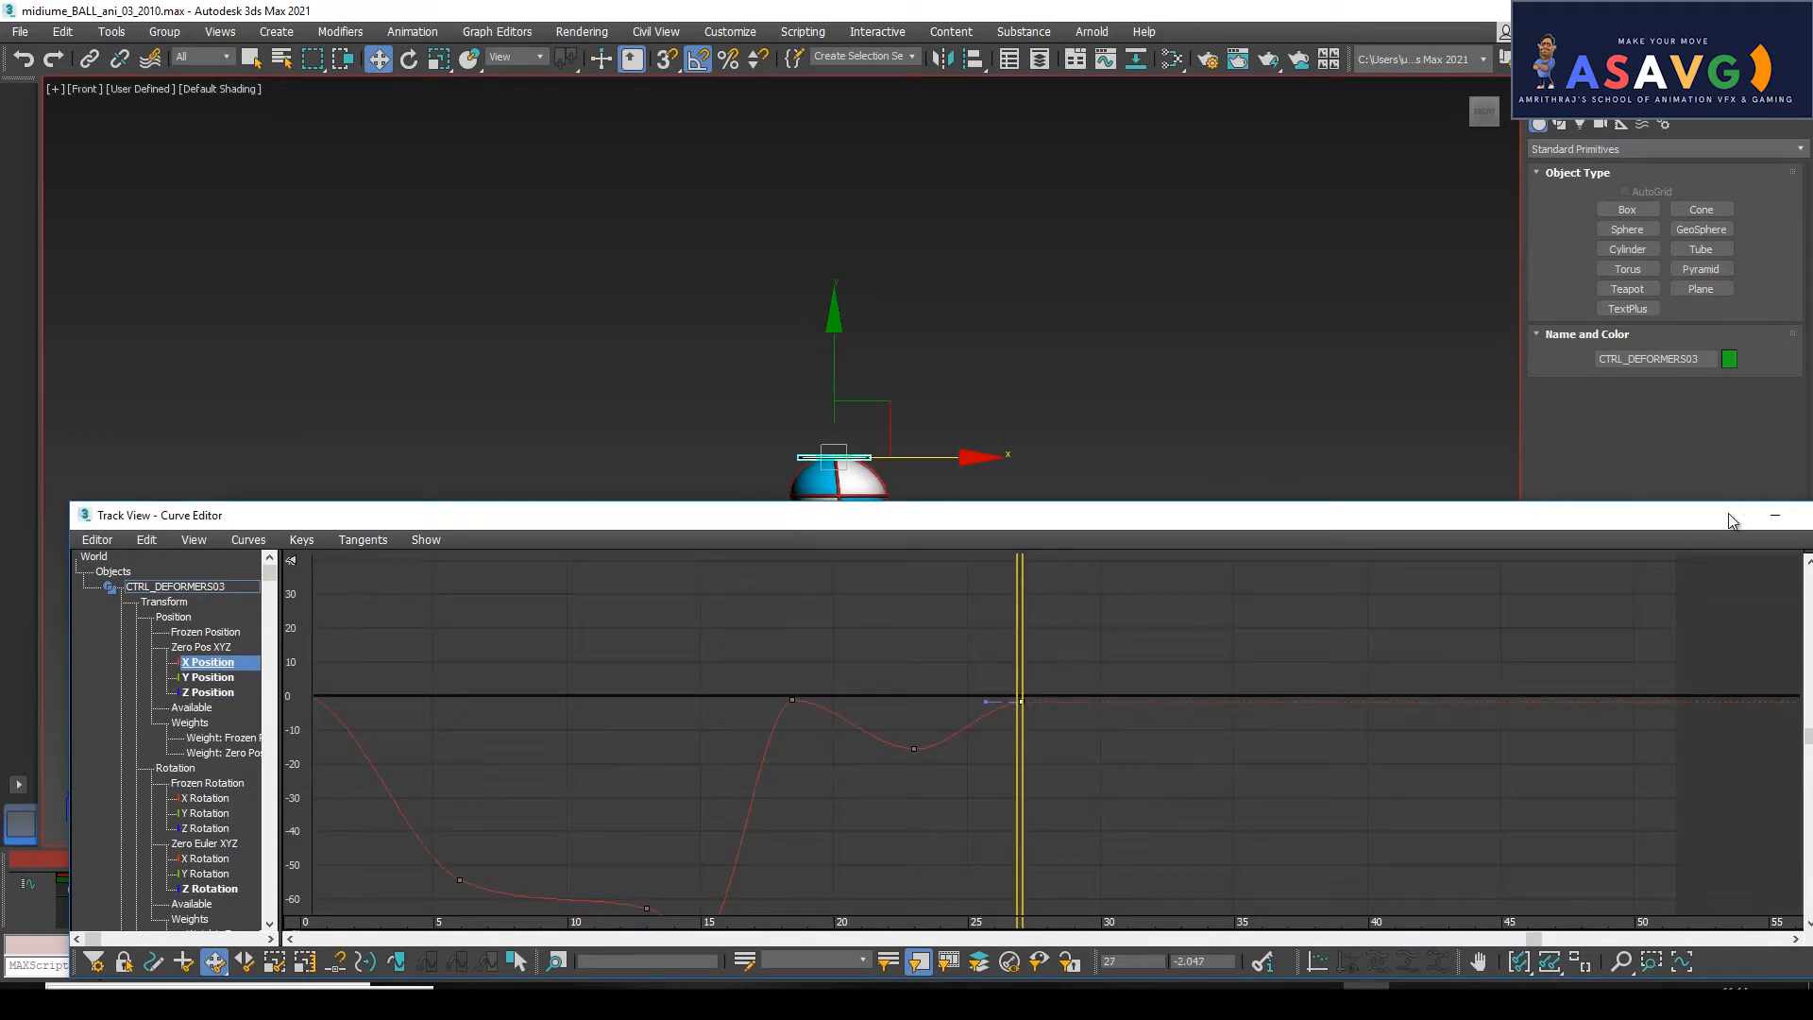
left_click_drag(793, 700, 798, 717)
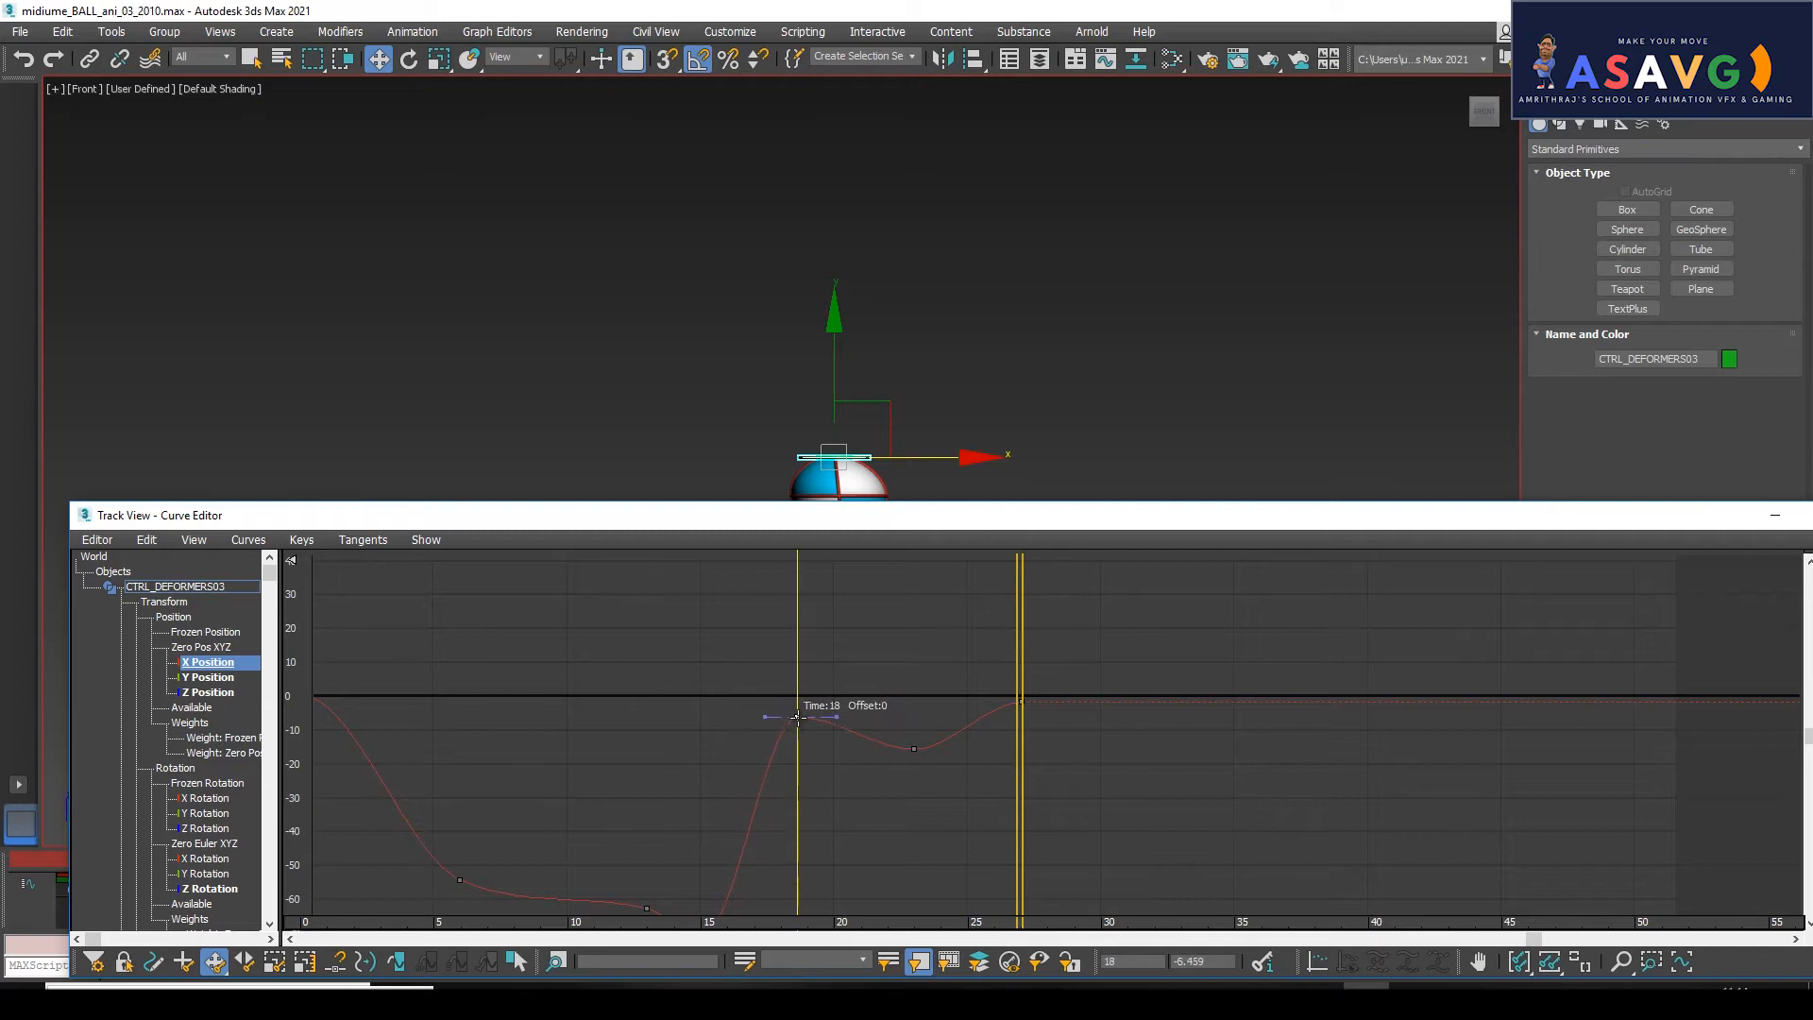
left_click(1774, 516)
Move the deformer control forward along X by about 16 units at frame 23, and check the pose at frame 29.
left_click_drag(421, 861, 814, 882)
key("w")
left_click_drag(897, 460, 982, 466)
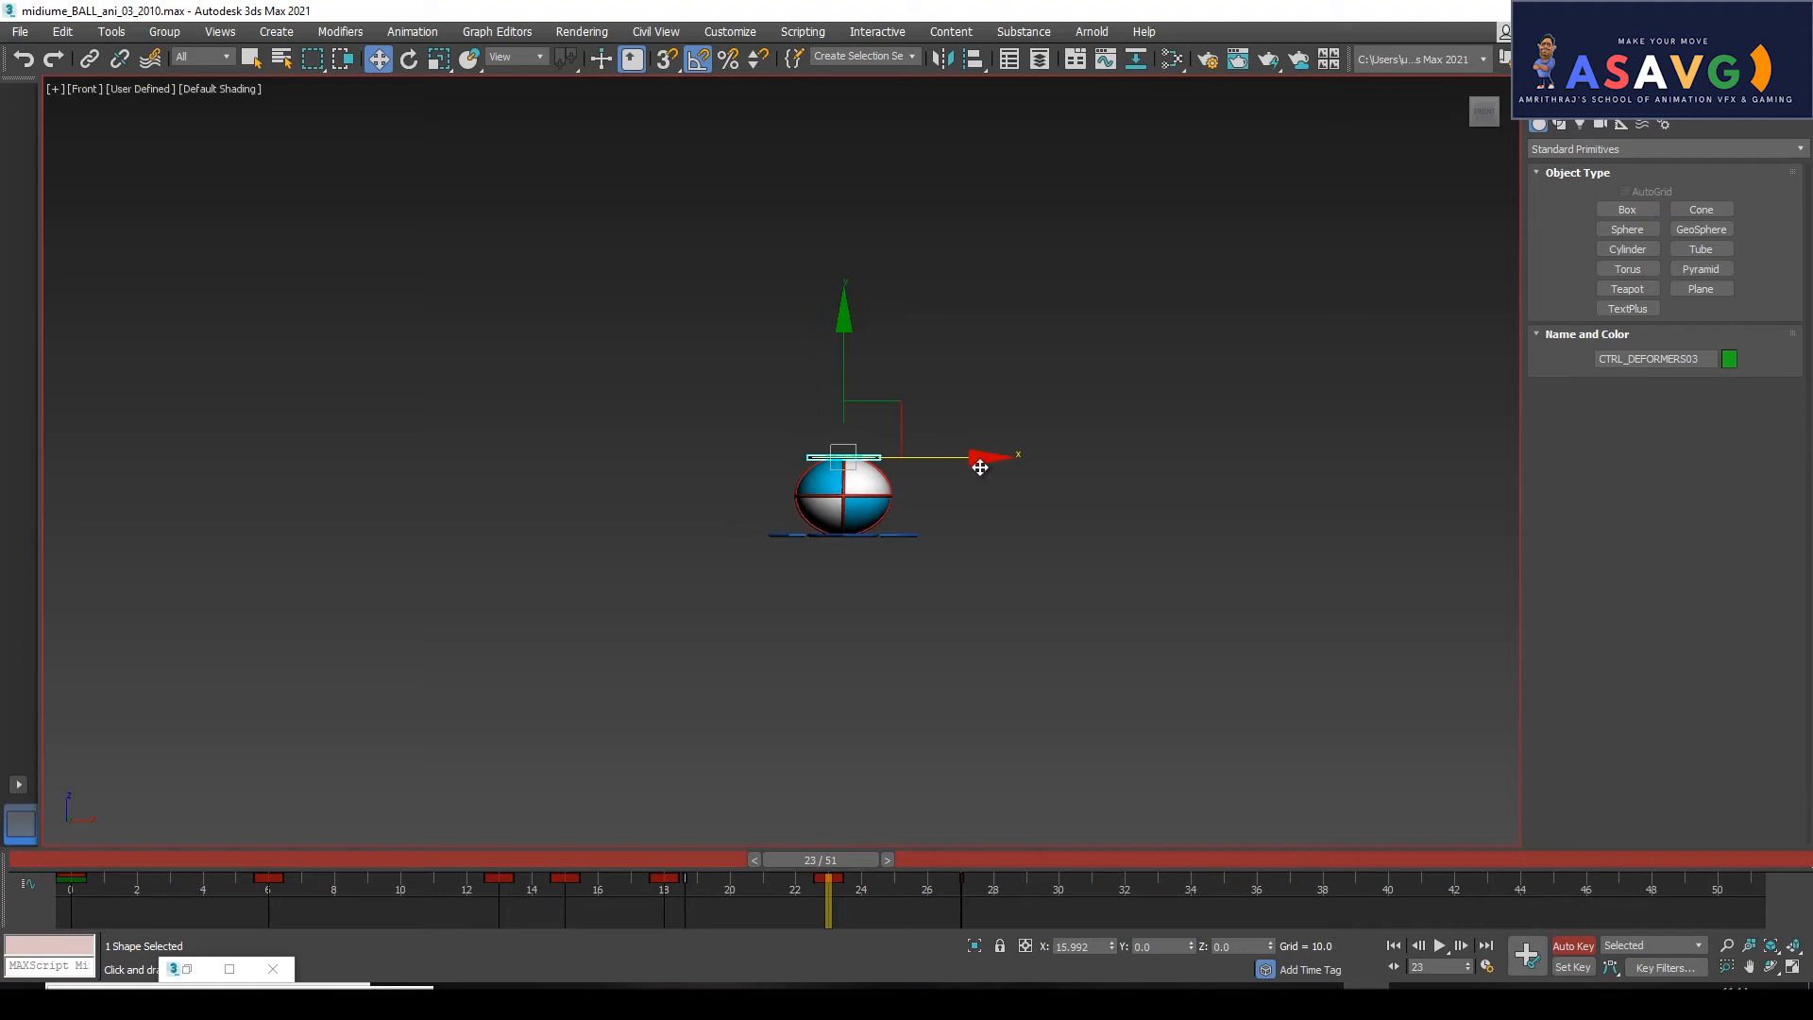
mouse_move(785, 908)
left_mouse_down()
mouse_move(806, 863)
mouse_move(680, 879)
mouse_move(1001, 883)
mouse_move(876, 887)
mouse_move(1096, 910)
mouse_move(778, 887)
left_mouse_up()
mouse_move(1060, 897)
left_mouse_down()
mouse_move(635, 887)
mouse_move(1026, 897)
left_mouse_up()
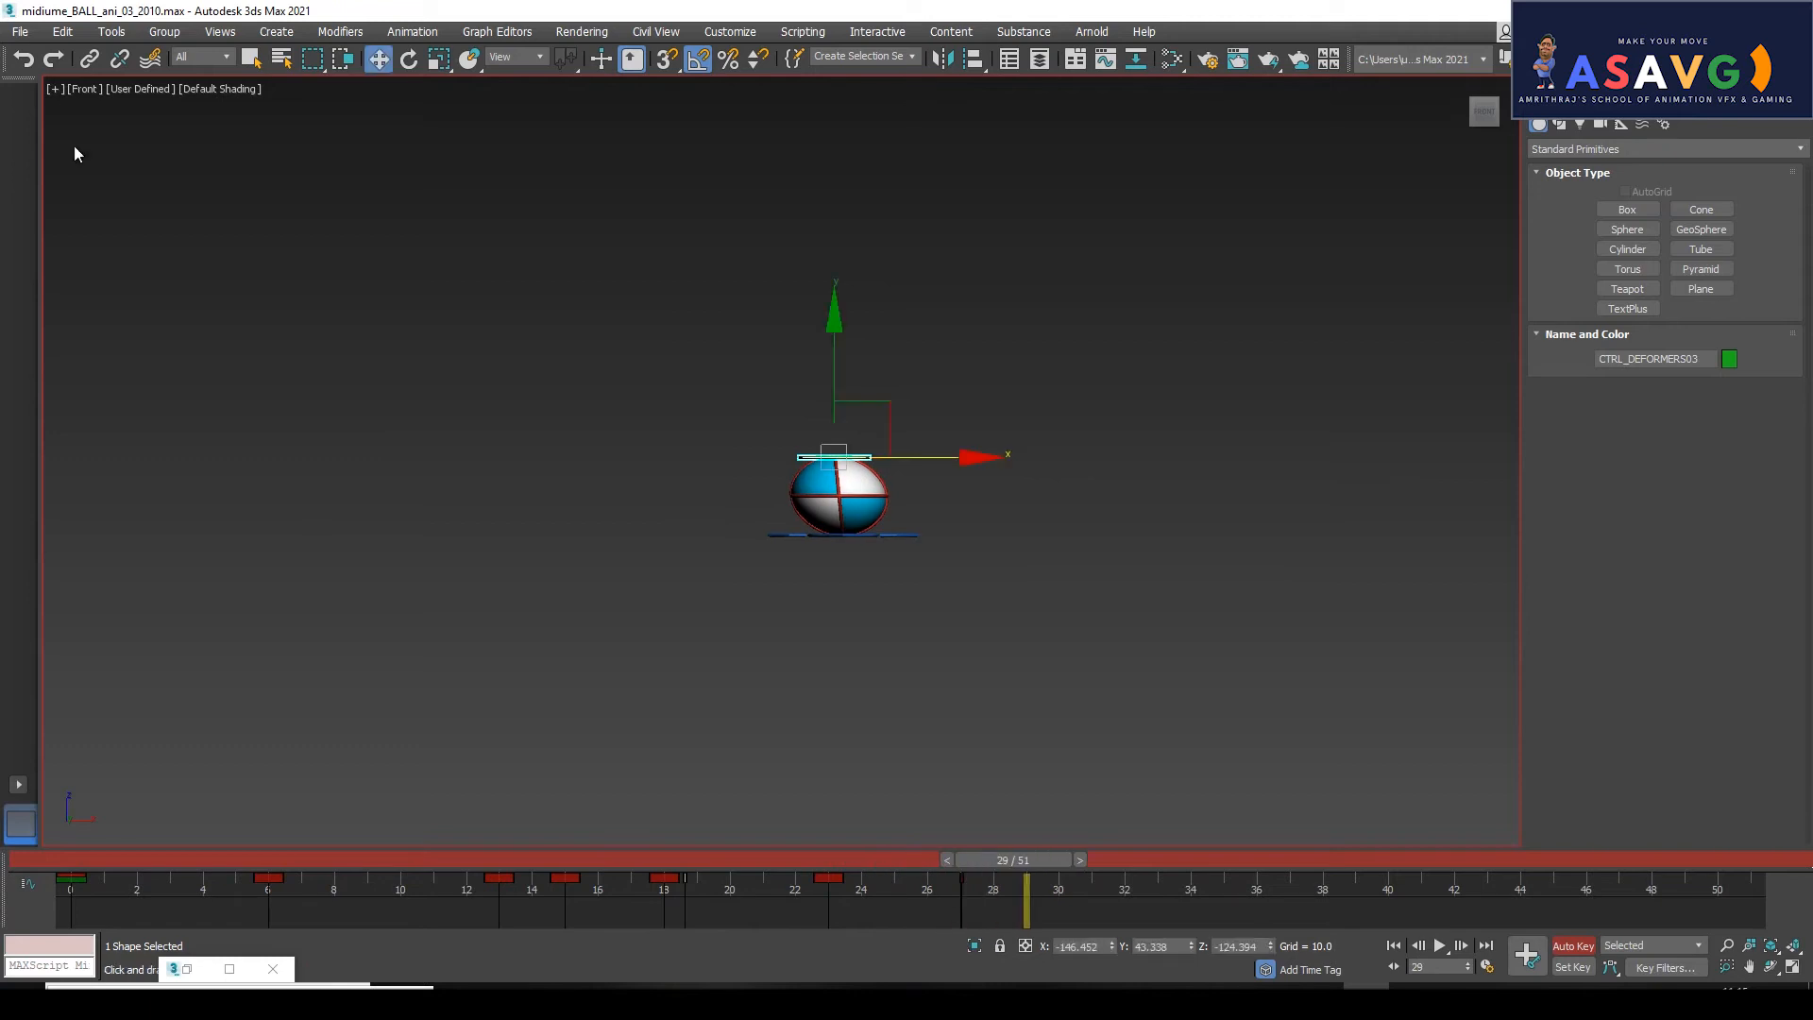
Create a preview animation of the Front viewport for frames 0 to 50, watch it maximized, and close the player.
left_click(118, 222)
left_click(57, 88)
mouse_move(109, 280)
left_click(458, 300)
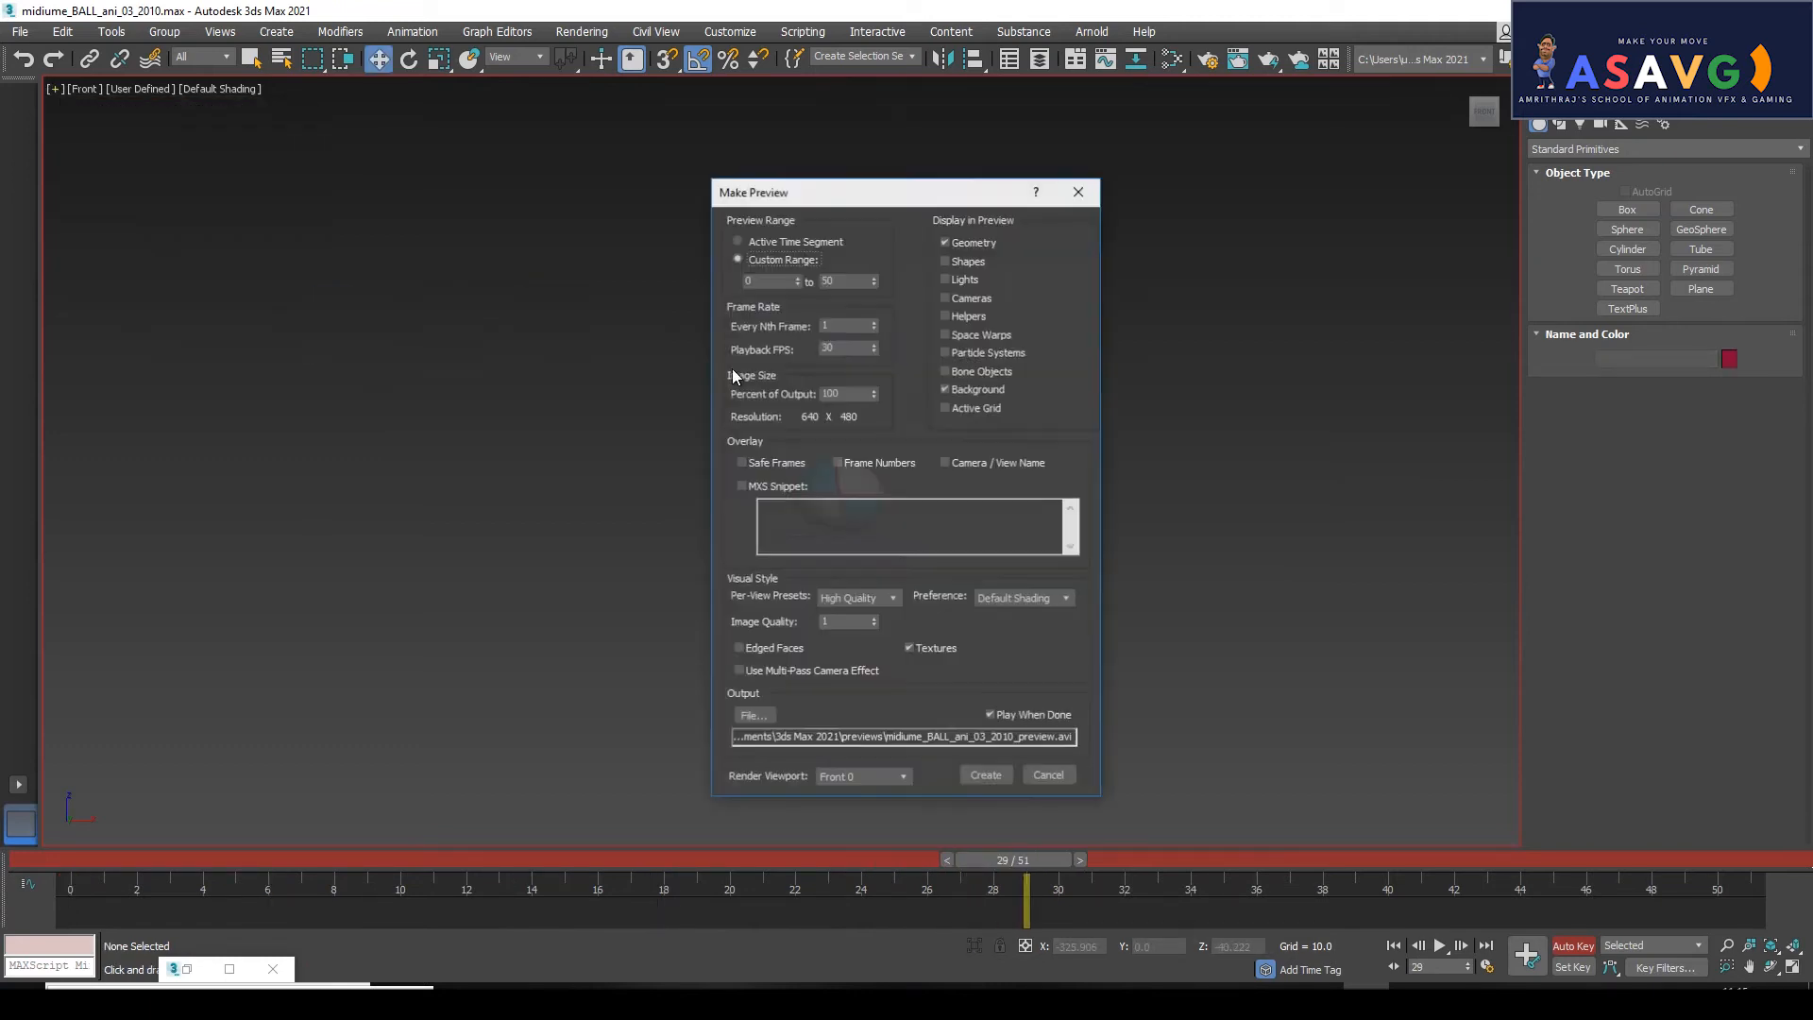
left_click(986, 778)
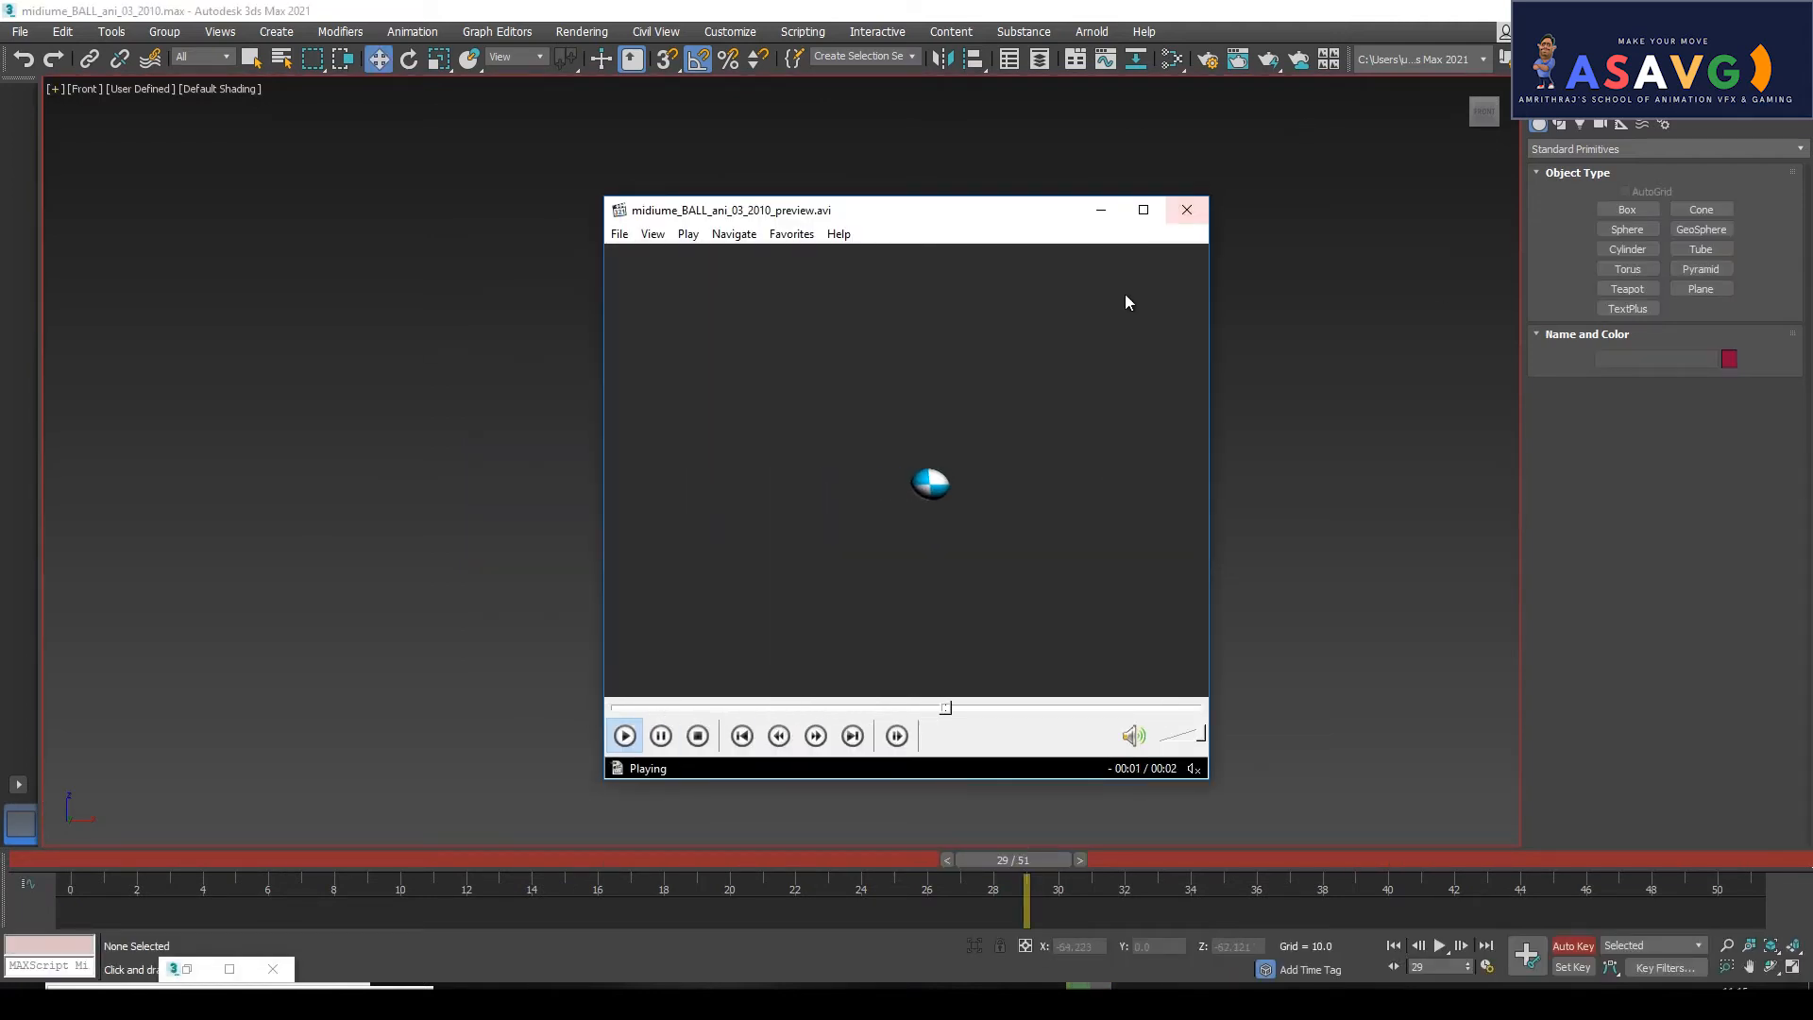
left_click(1144, 212)
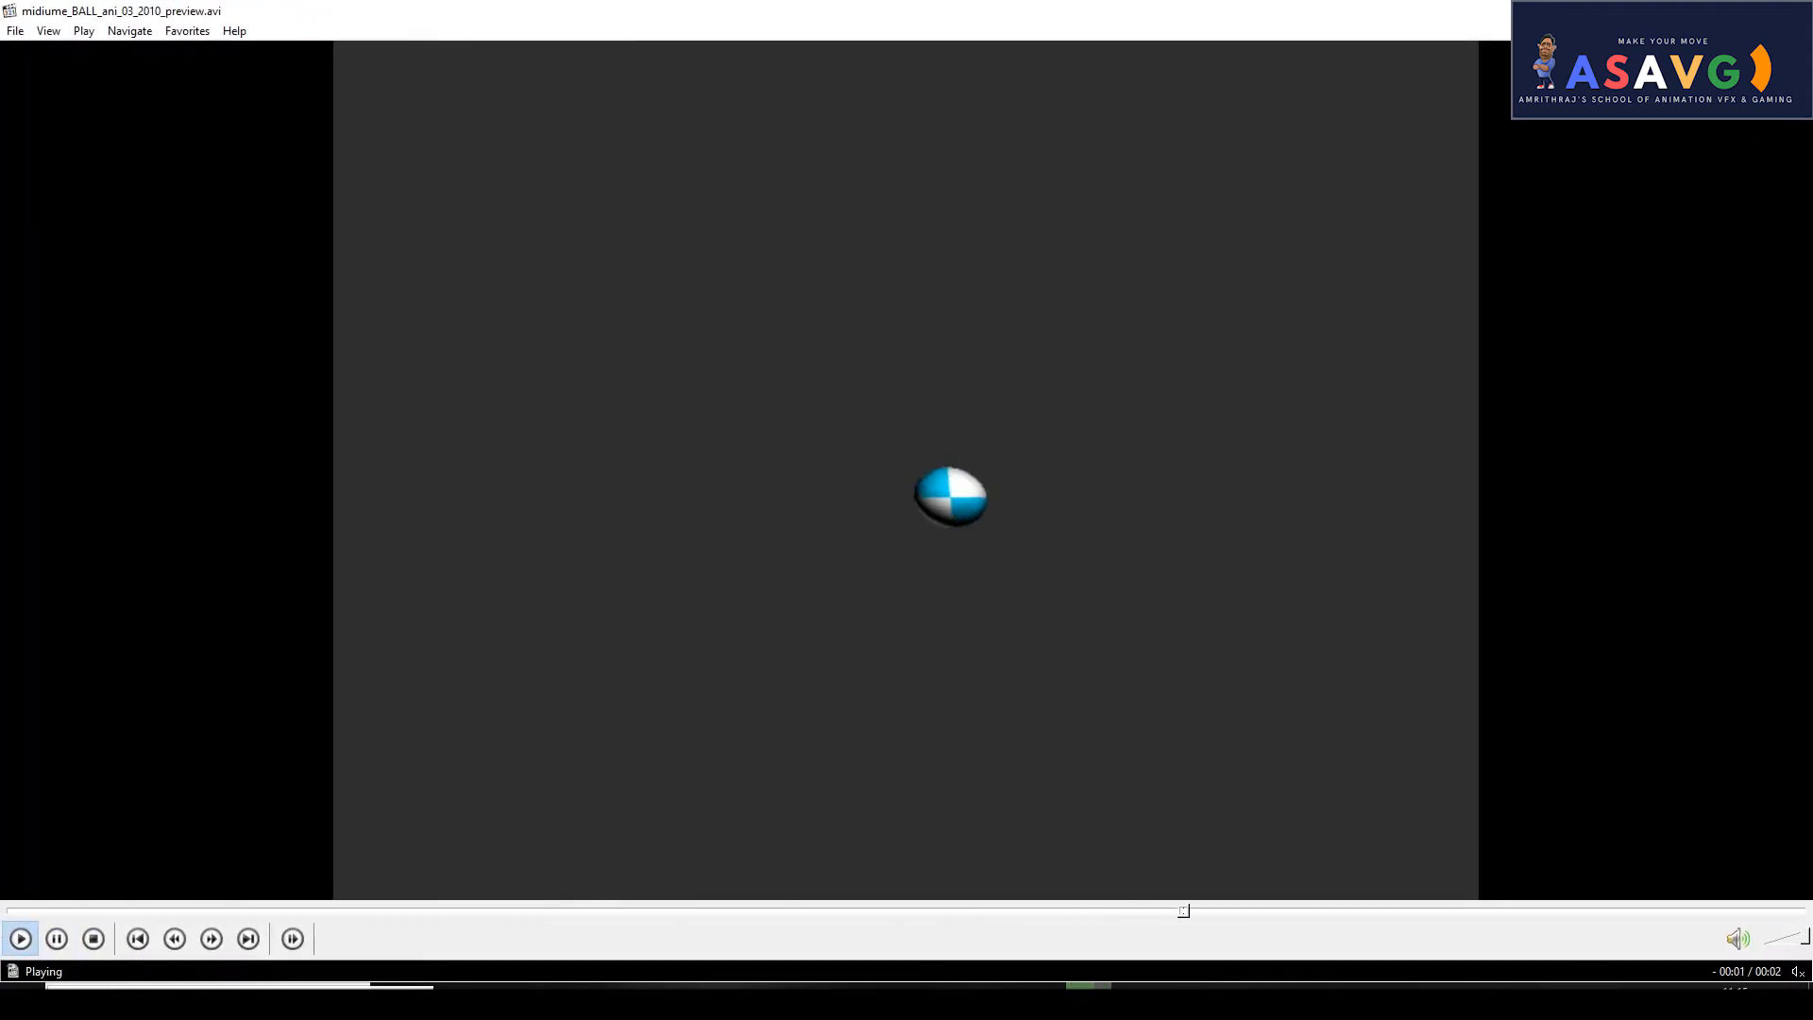
left_click(1792, 12)
left_click(843, 452)
left_click(1153, 598)
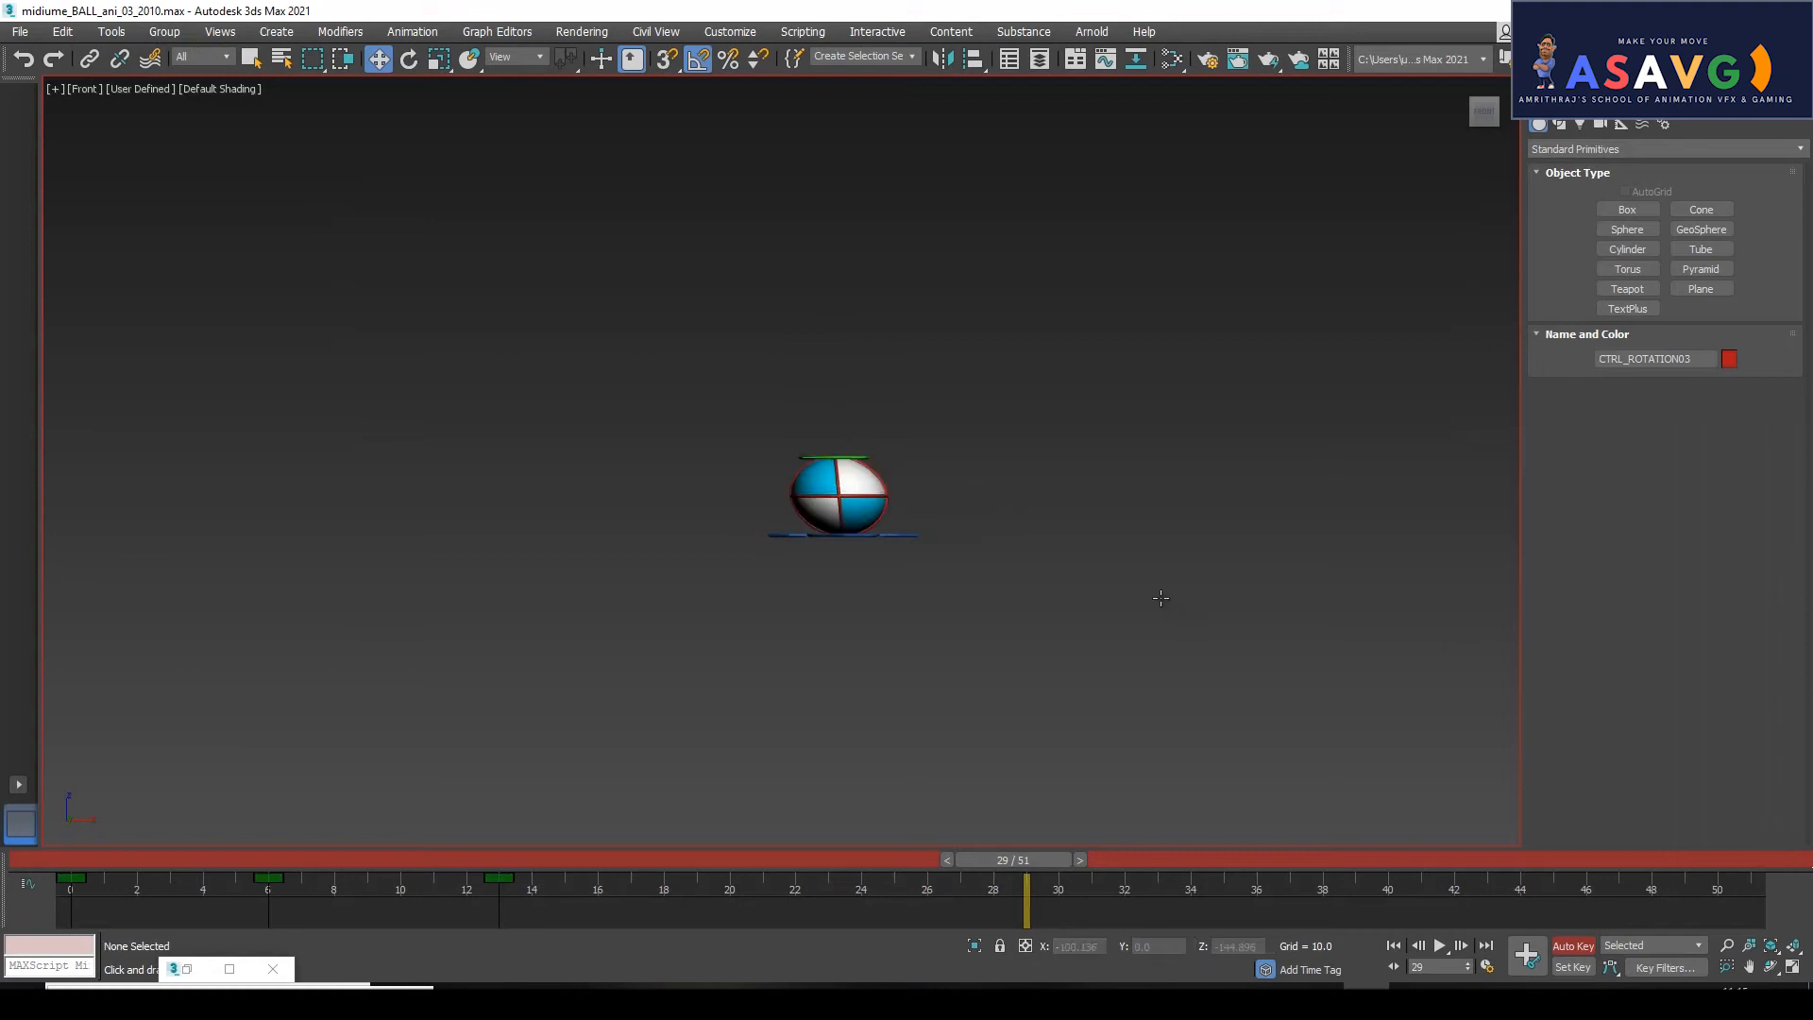
Select the deformer control and fine-tune its X position at frame 23.
left_click(865, 455)
left_click_drag(956, 864, 784, 891)
key("w")
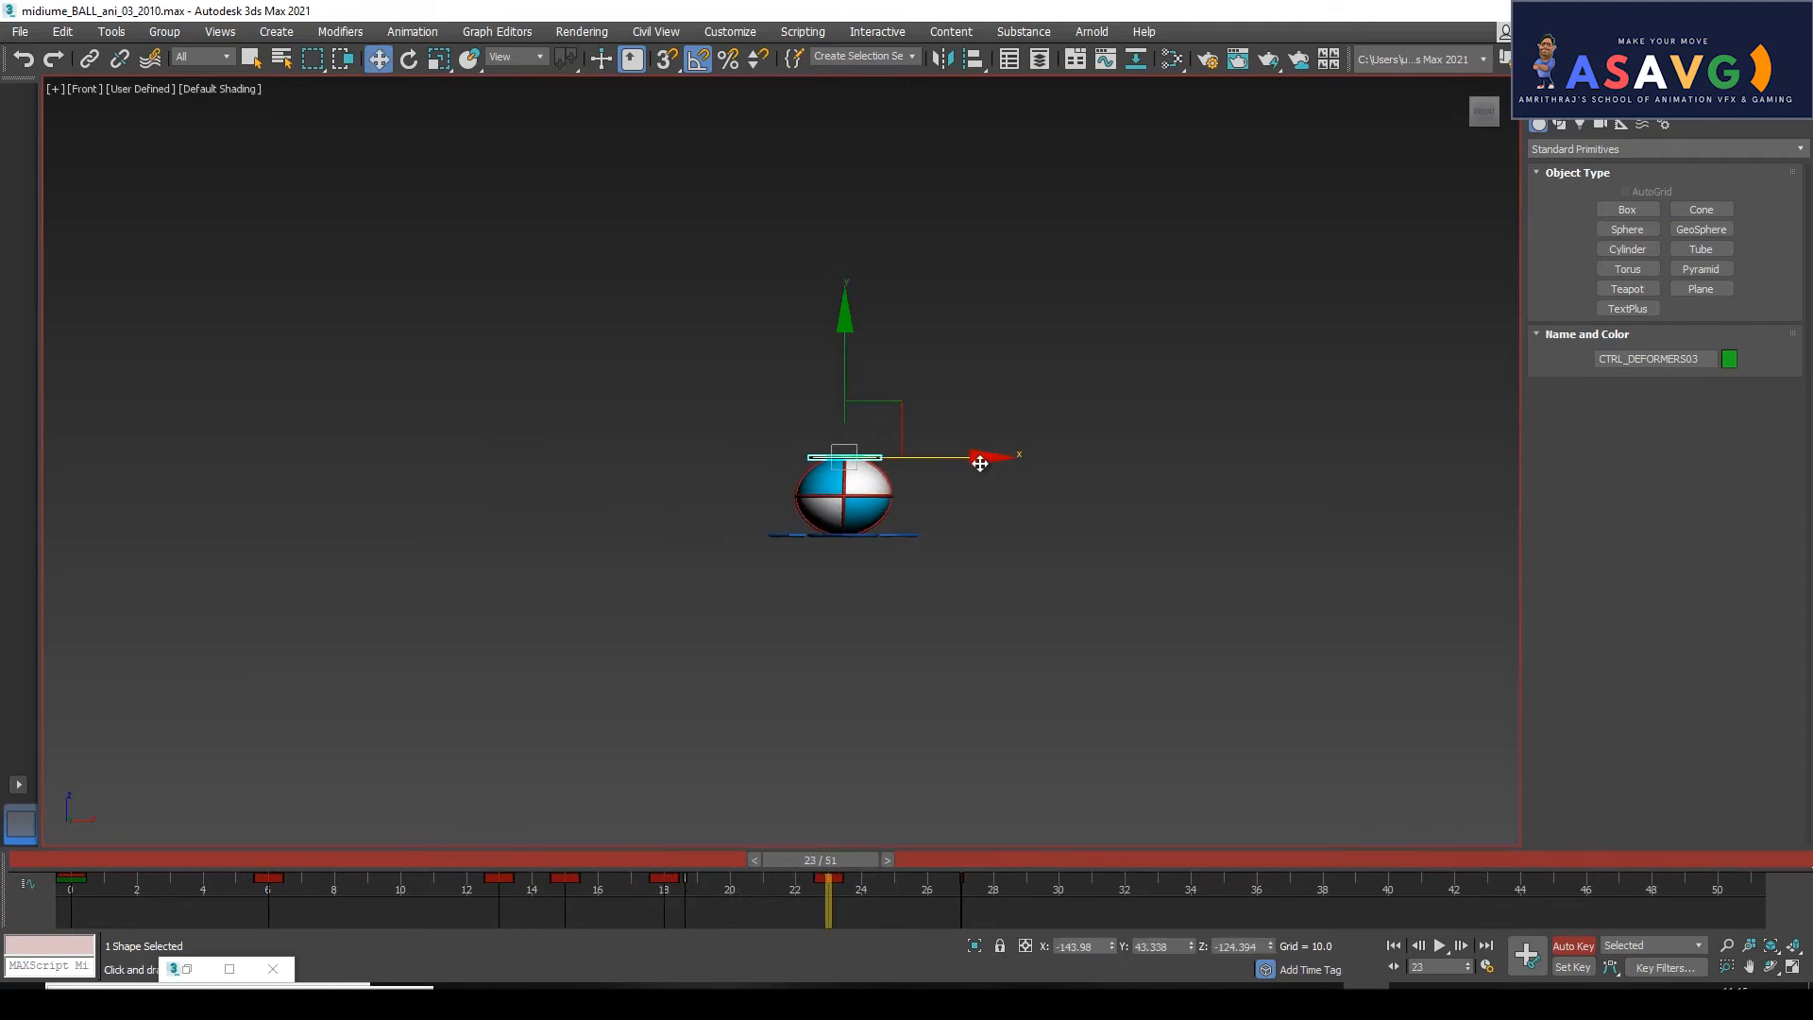
left_click_drag(980, 462, 989, 501)
Key the deformer control at frame 31 with a slight forward shift along X.
left_click_drag(859, 863, 1119, 864)
left_click_drag(970, 462, 985, 460)
left_click_drag(1090, 857, 1057, 888)
key("w")
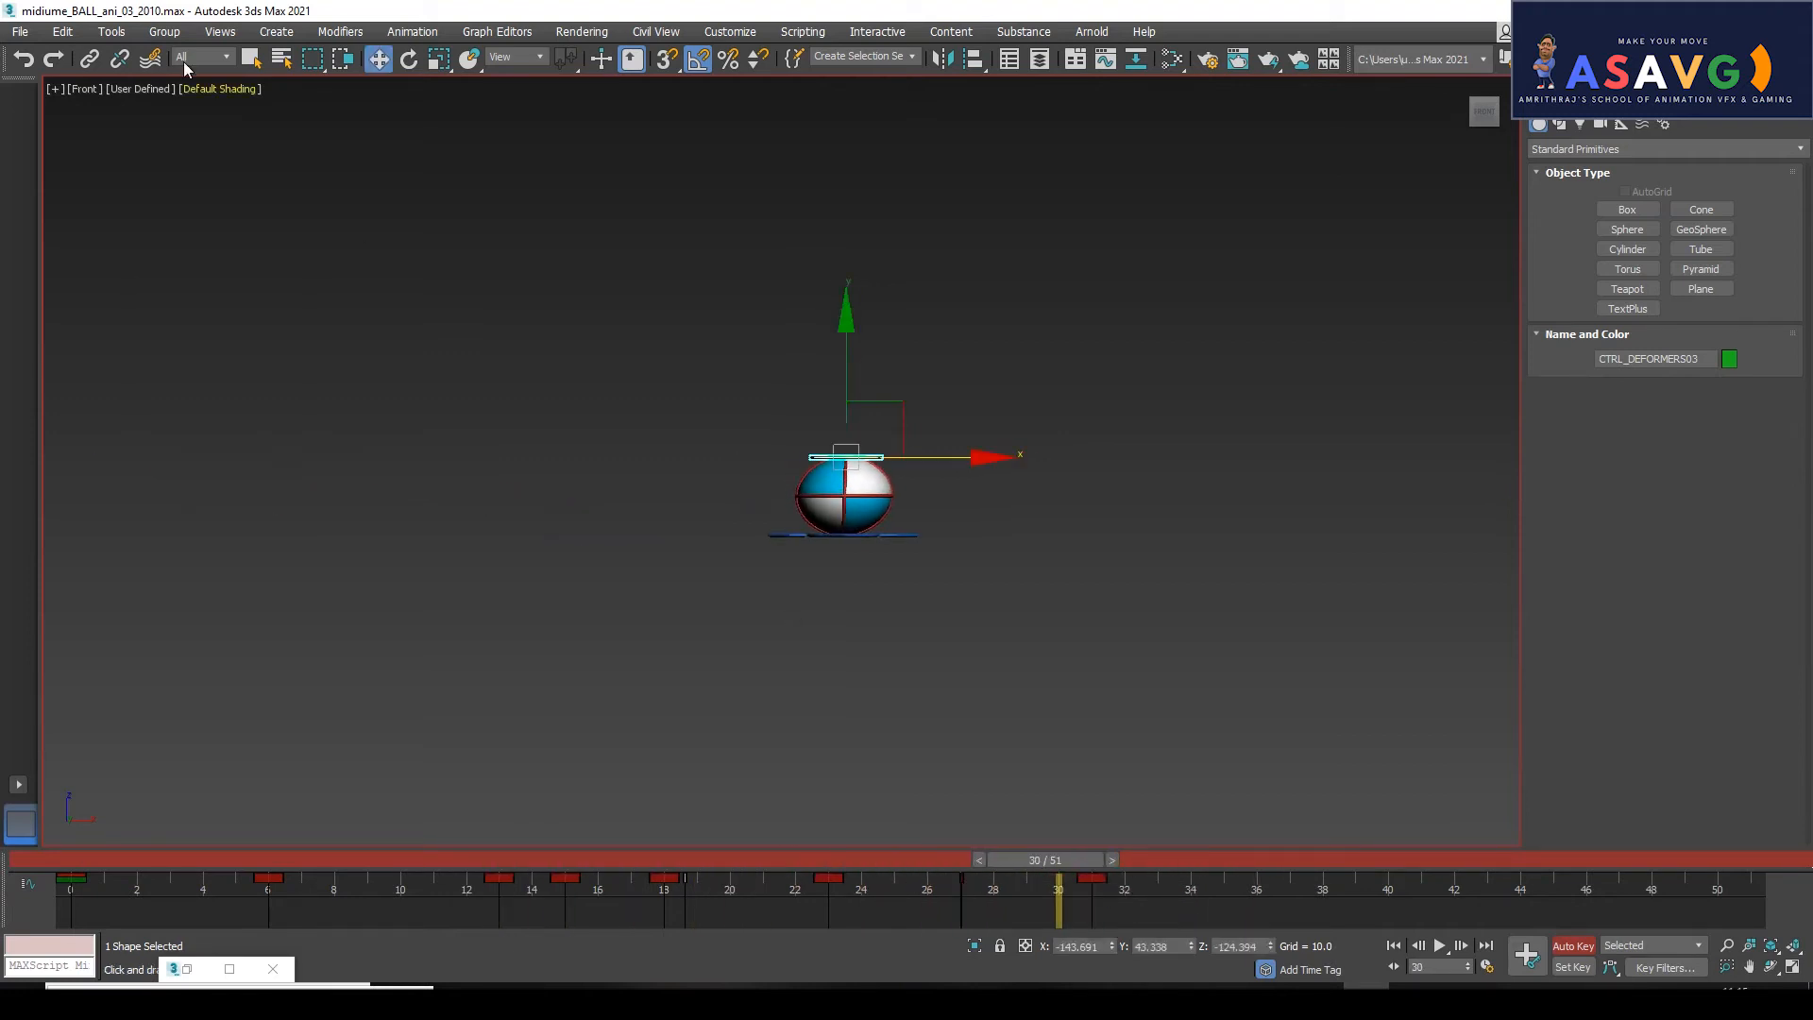
Generate a new preview of the animation, replay it maximized to judge the settling motion, and close the player.
left_click(55, 88)
mouse_move(170, 276)
left_click(376, 298)
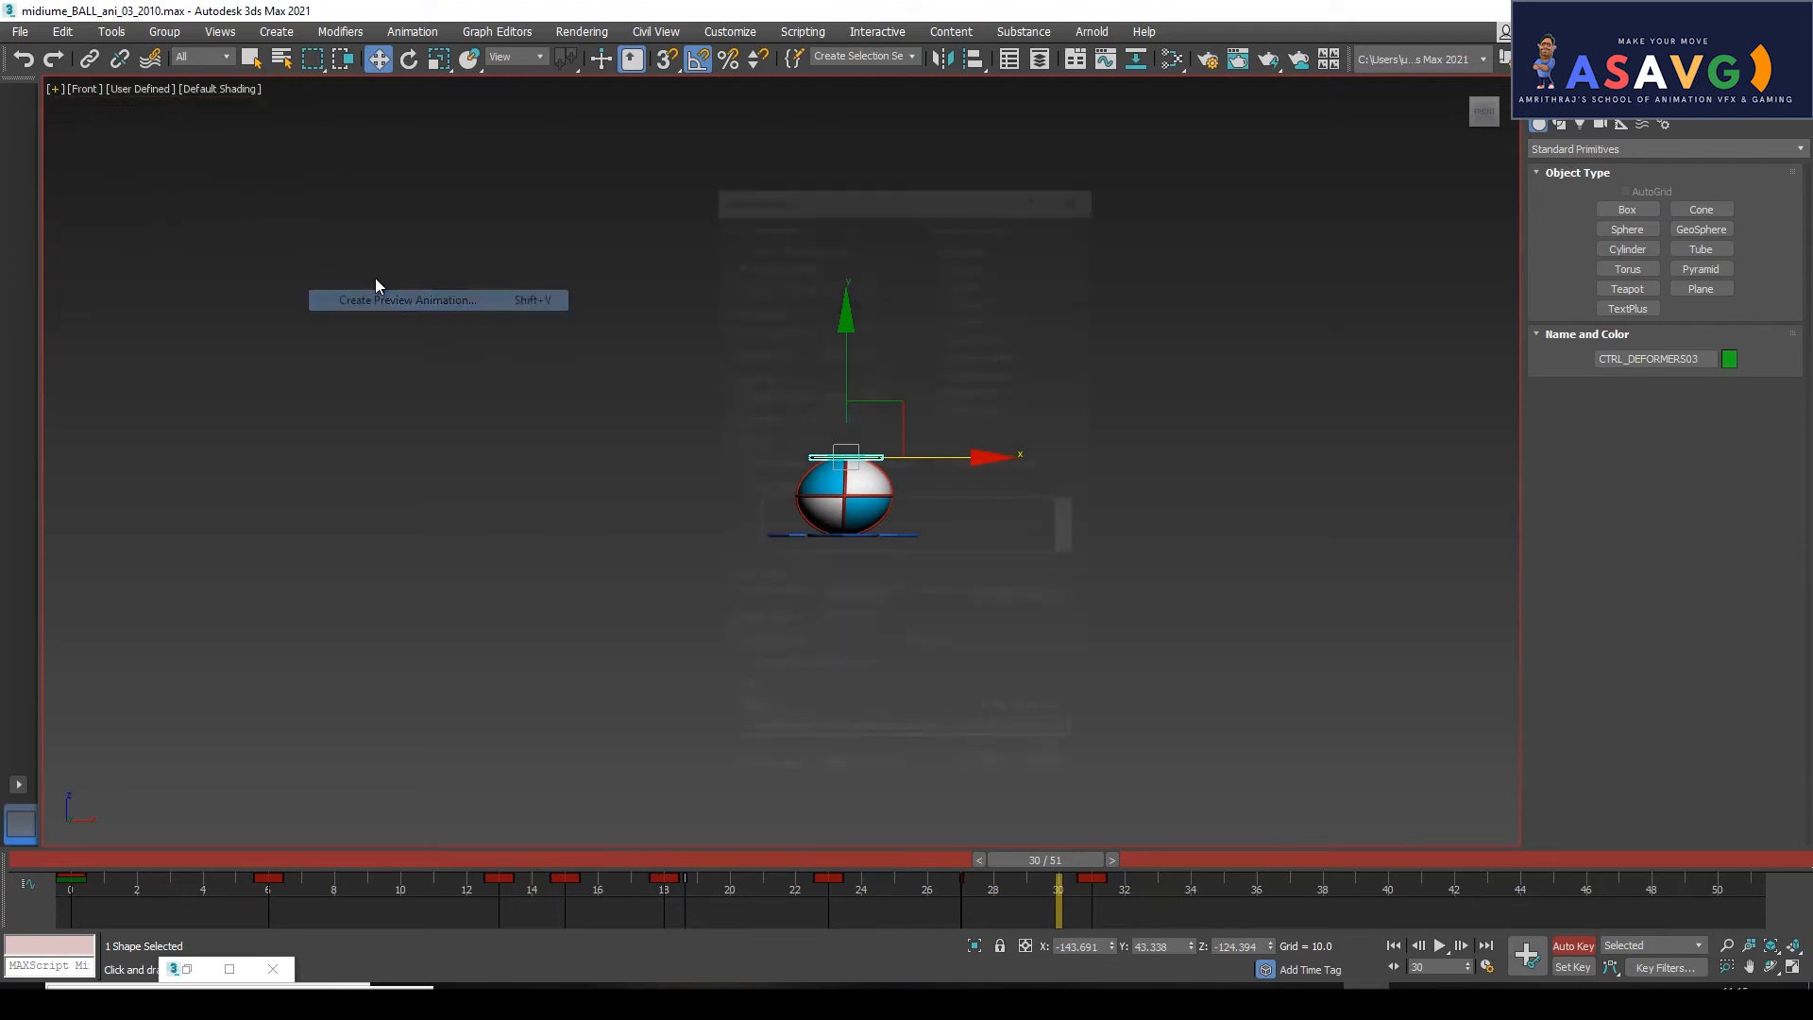
key("Return")
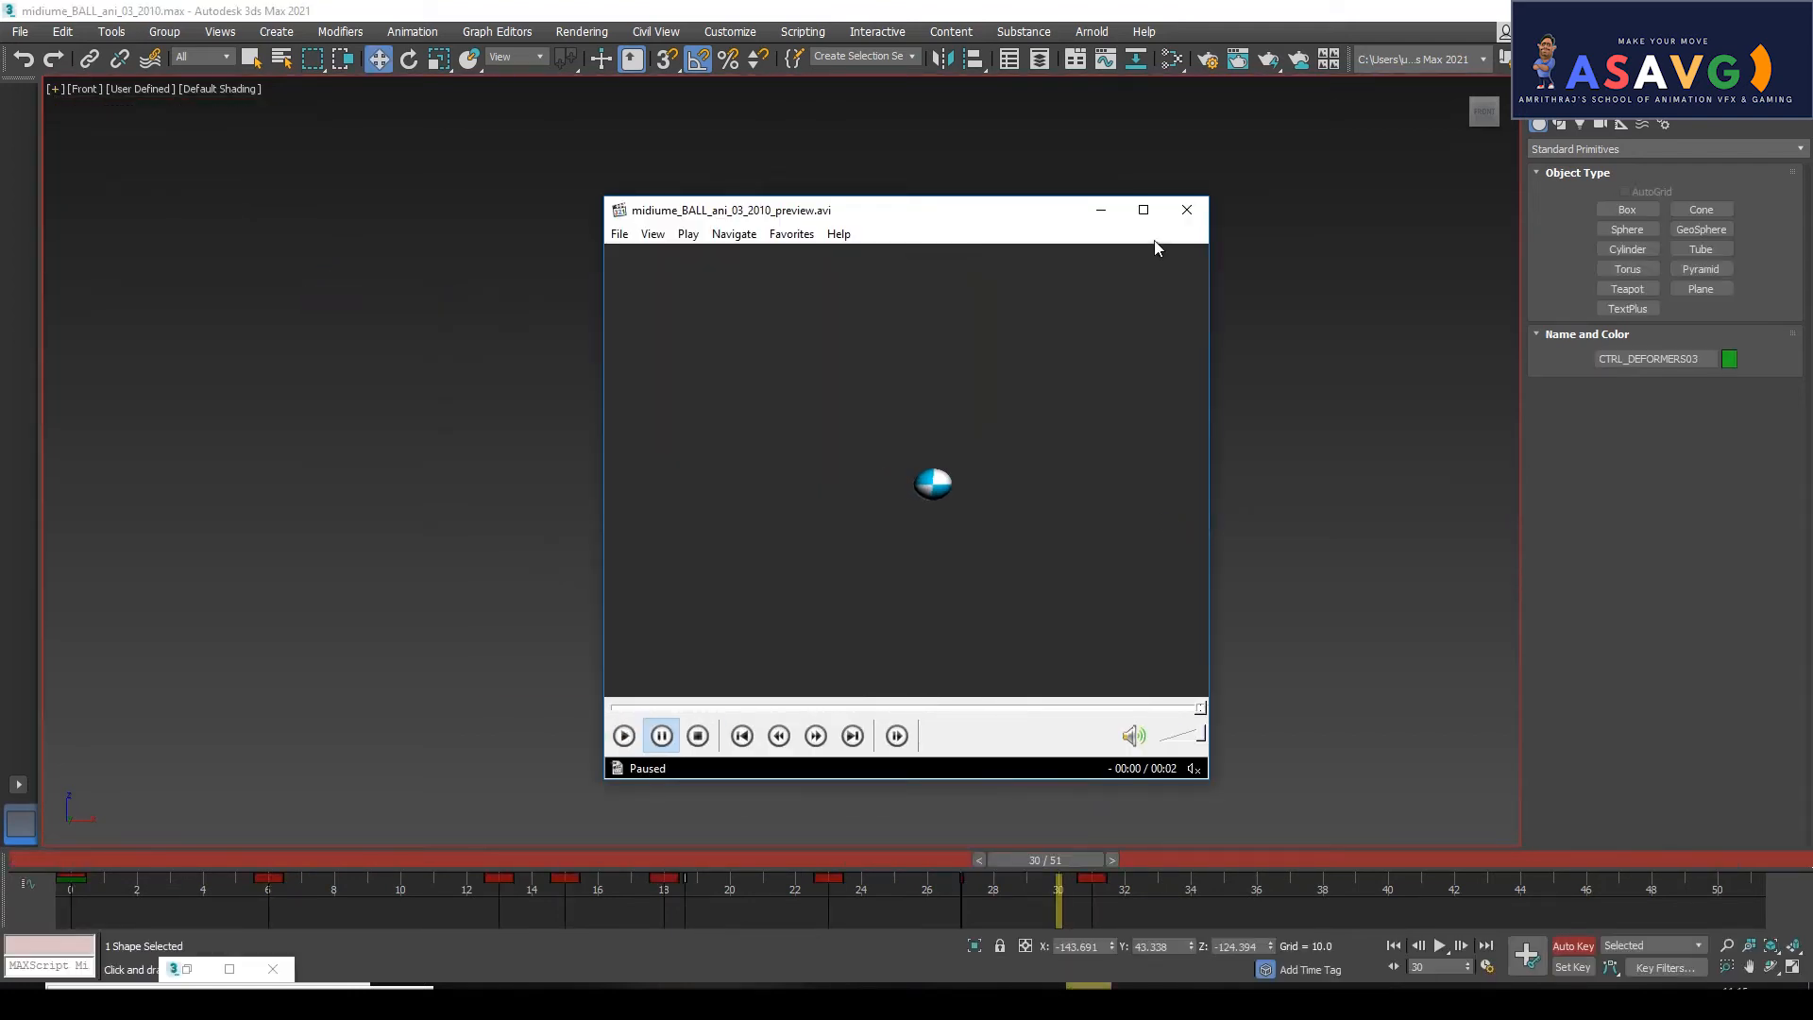
left_click(1143, 210)
left_click(1014, 665)
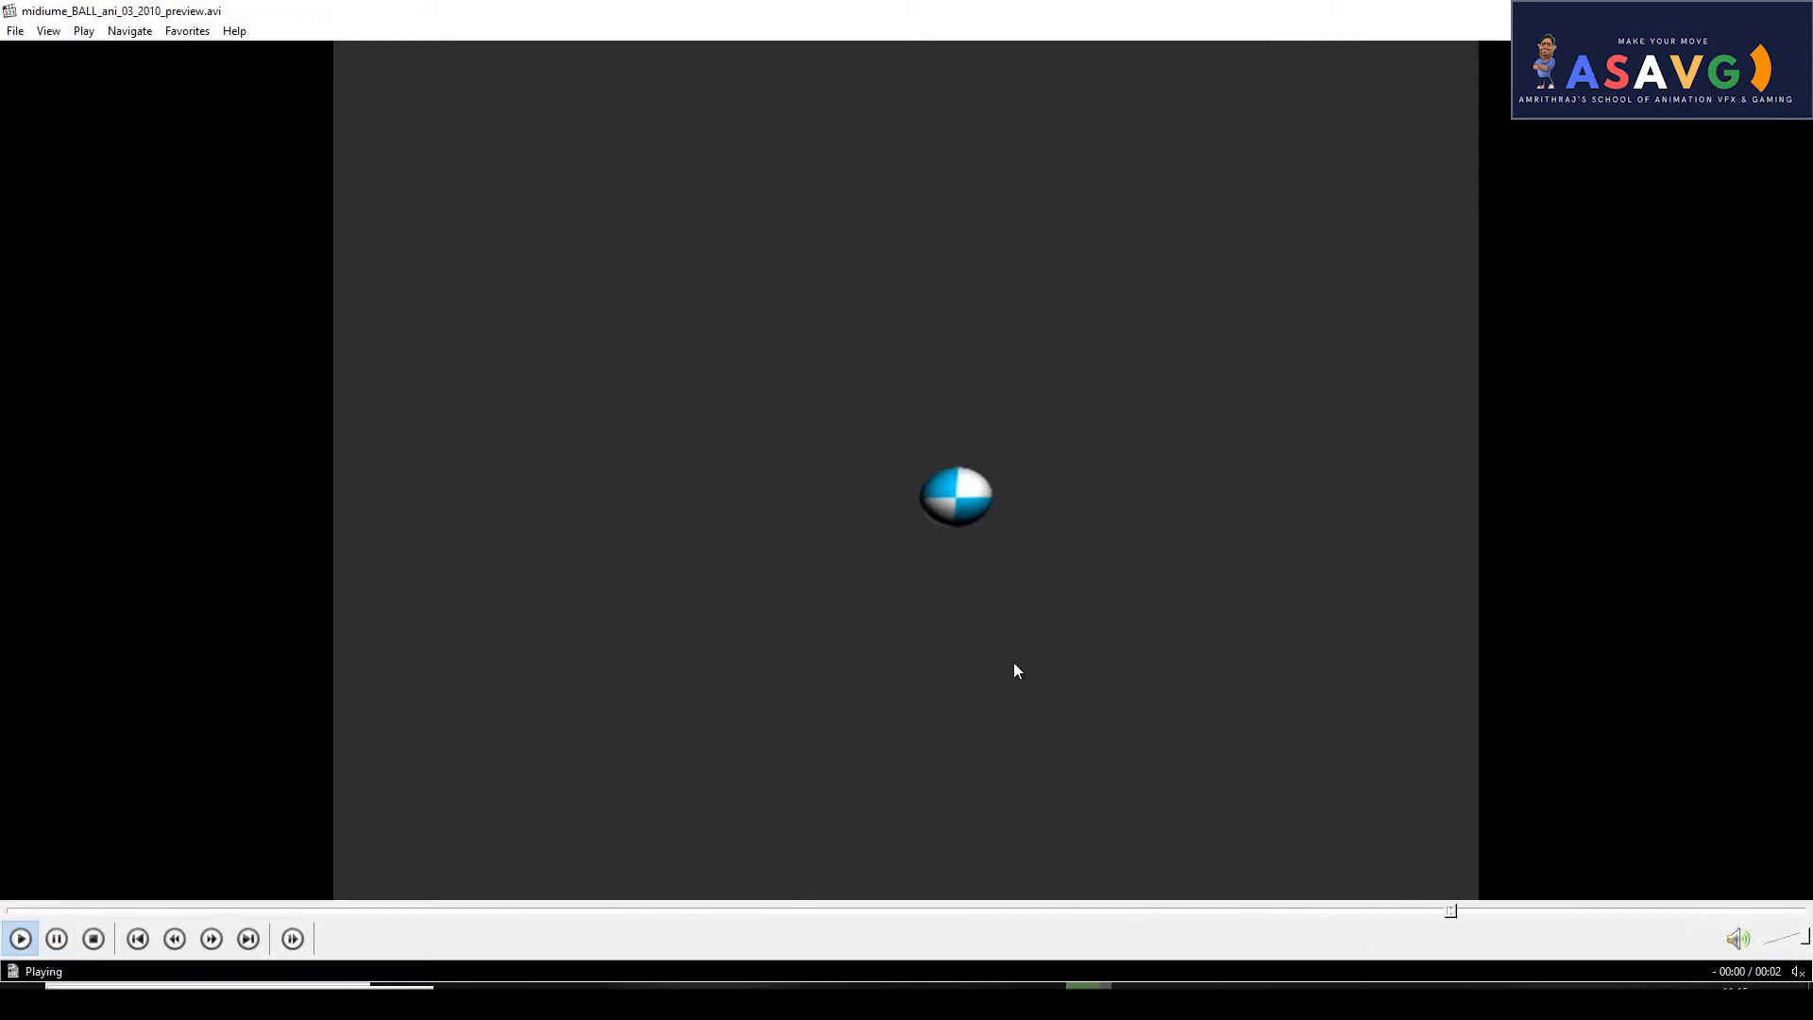
left_click(17, 934)
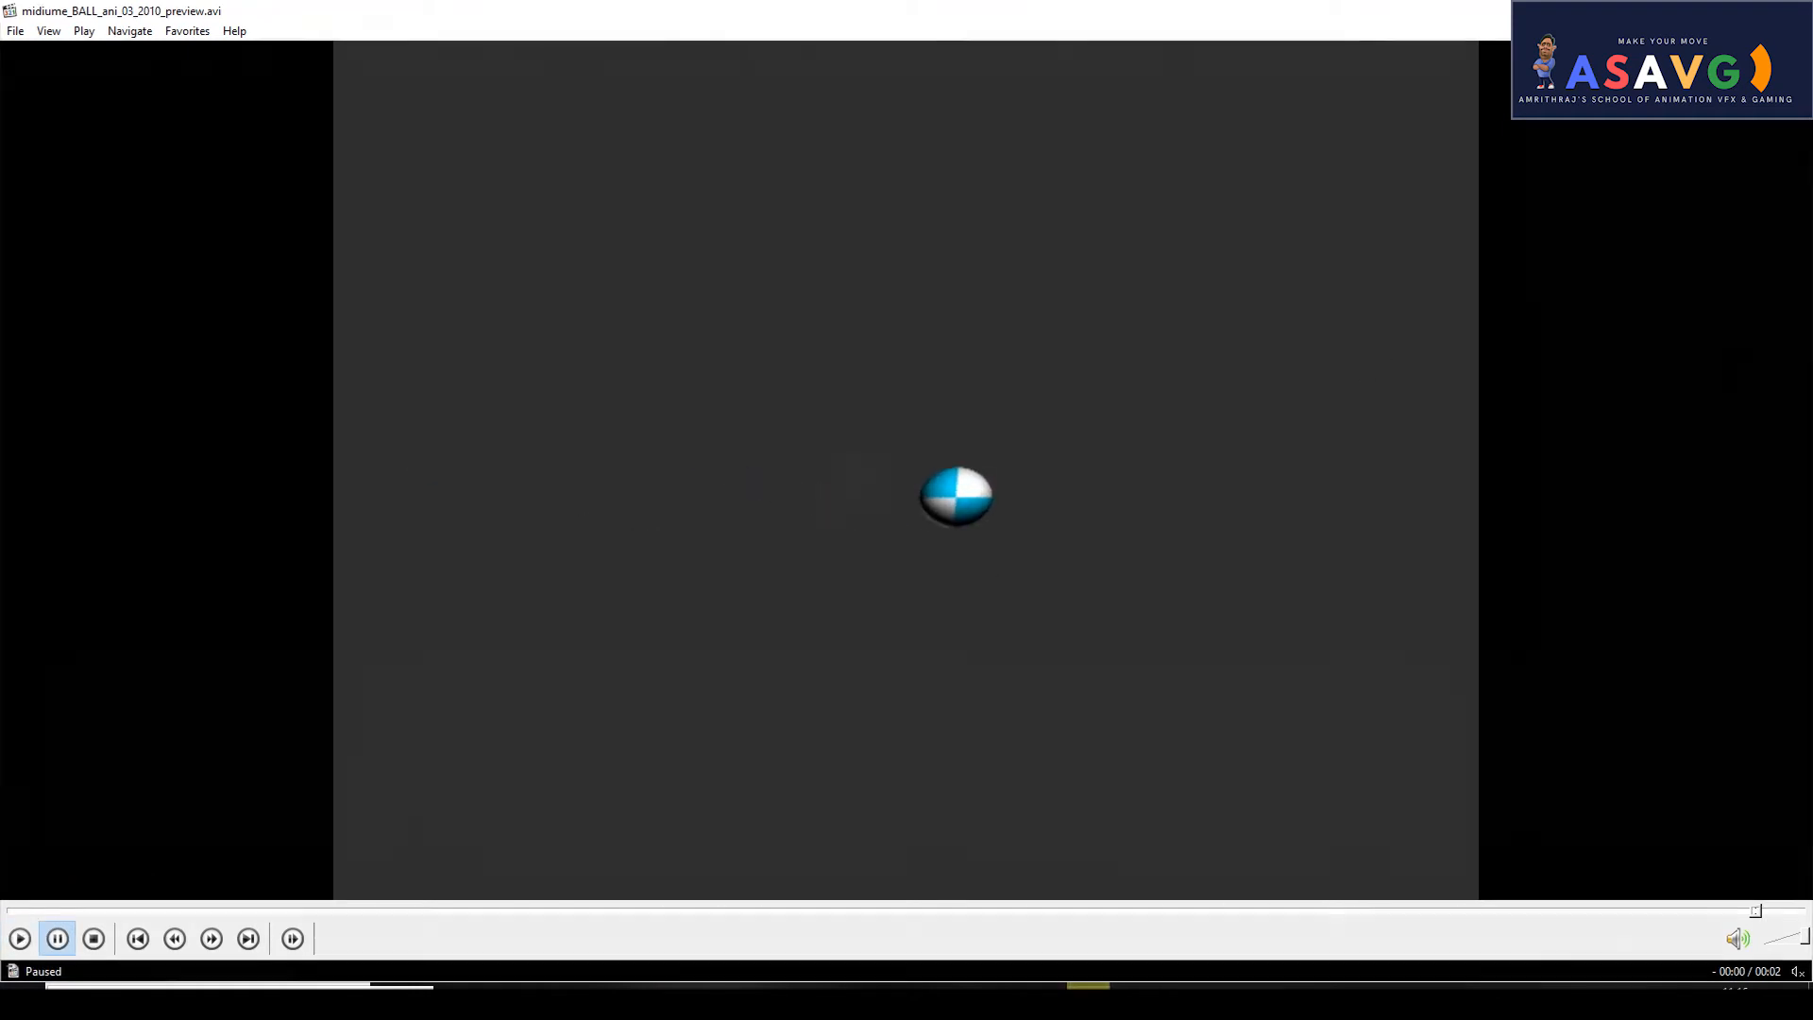
left_click(1791, 11)
Retime the deformer control's frame 31 key to frame 33 and add a key at frame 28.
left_click(961, 511)
left_click(868, 459)
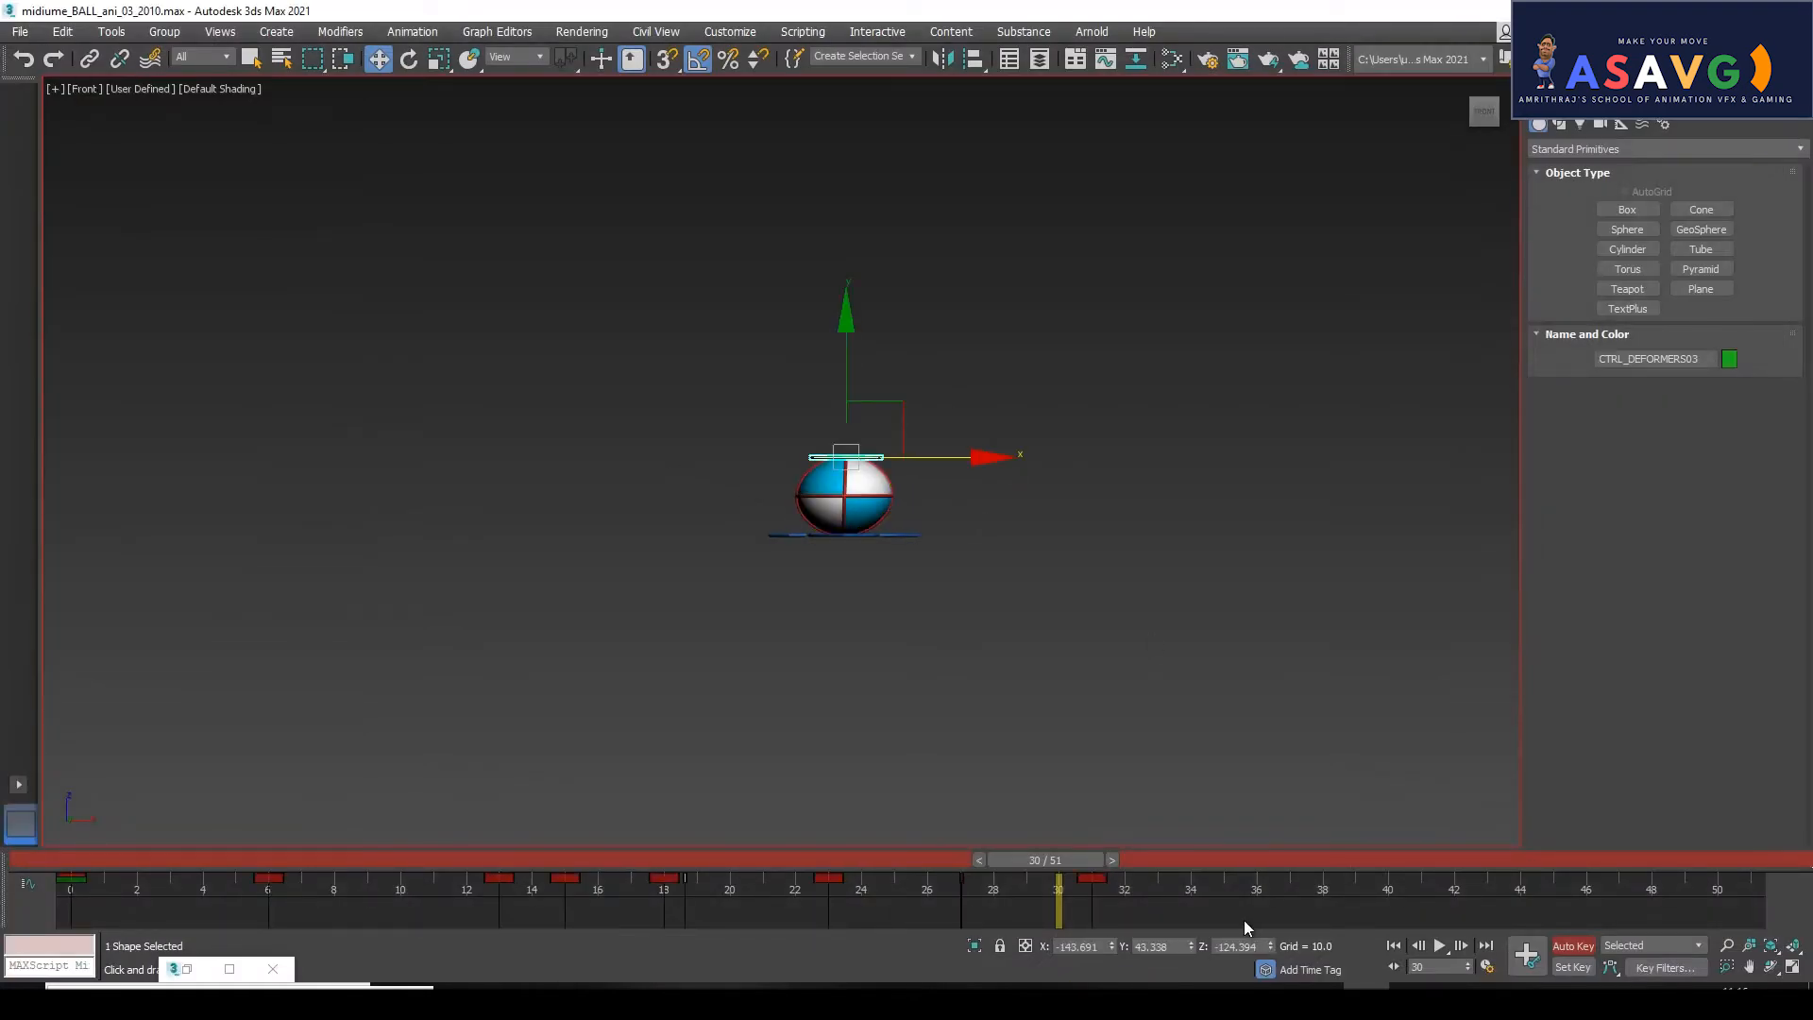
left_click_drag(1035, 858, 1158, 878)
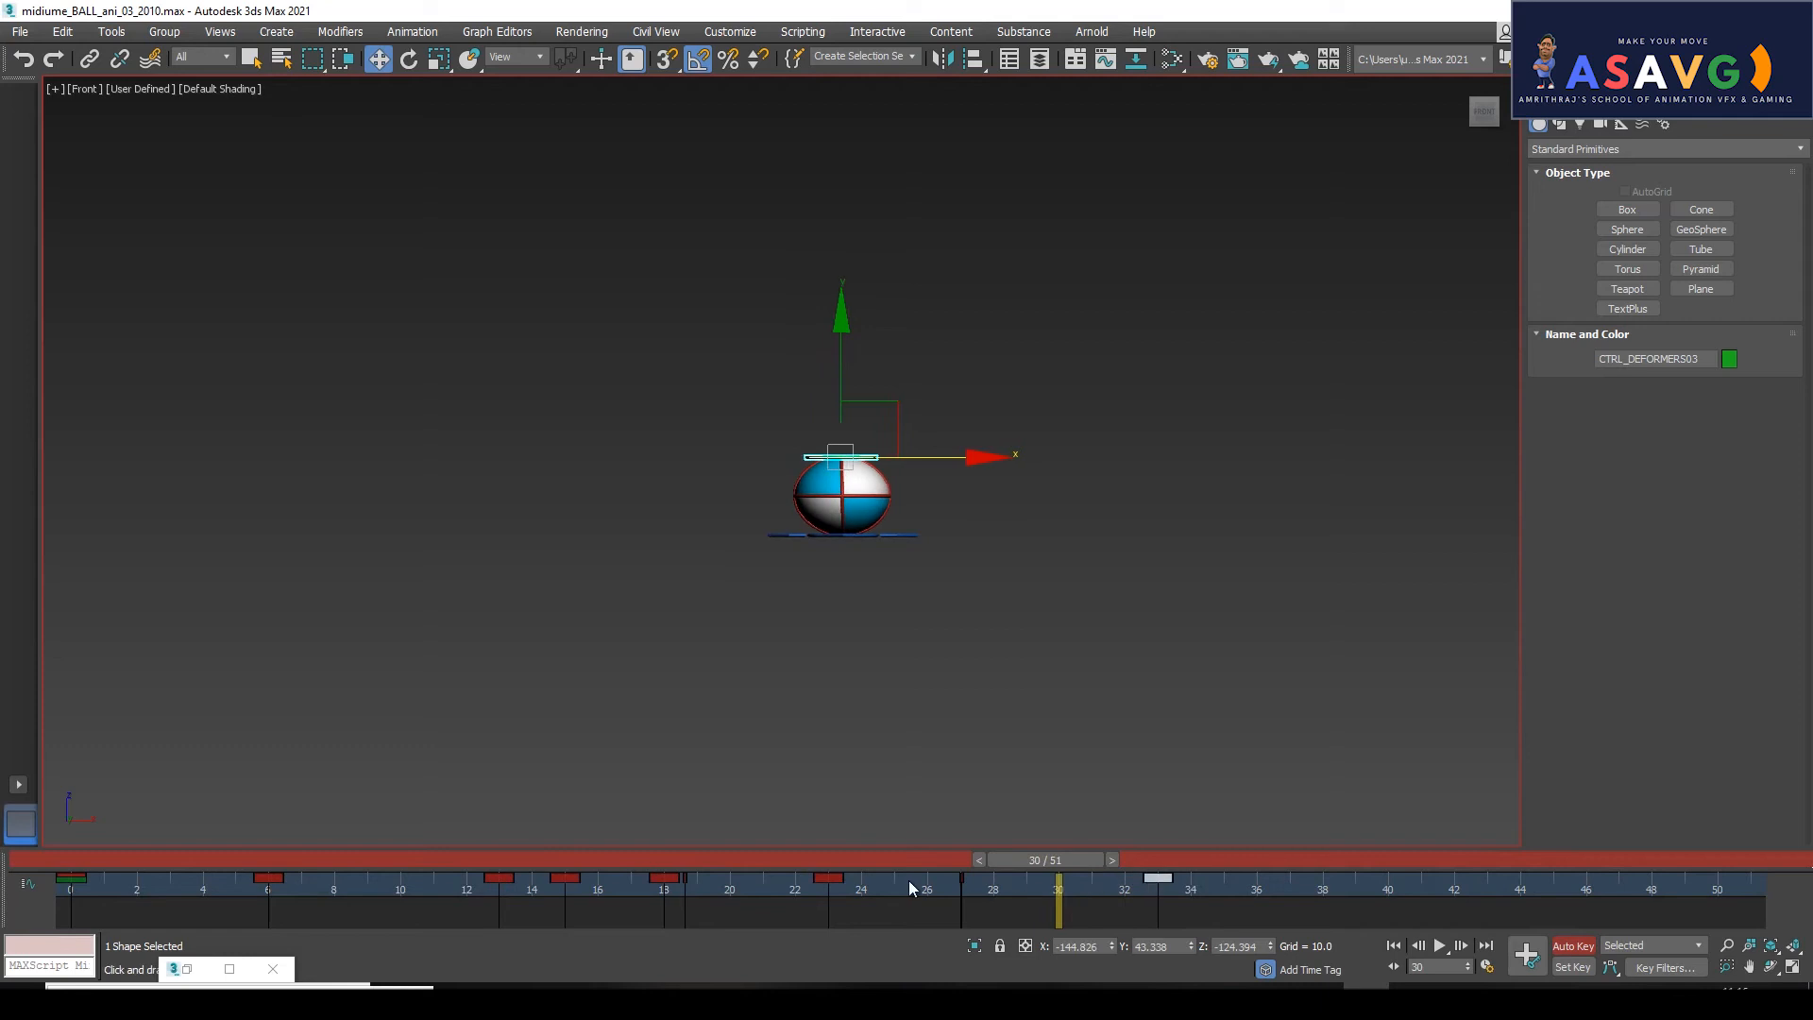
left_click_drag(1001, 863, 598, 888)
left_click(1157, 879)
Lower the deformer control at frames 16 and 15 to flatten the stretched ball, and scrub ahead to frame 27.
key("w")
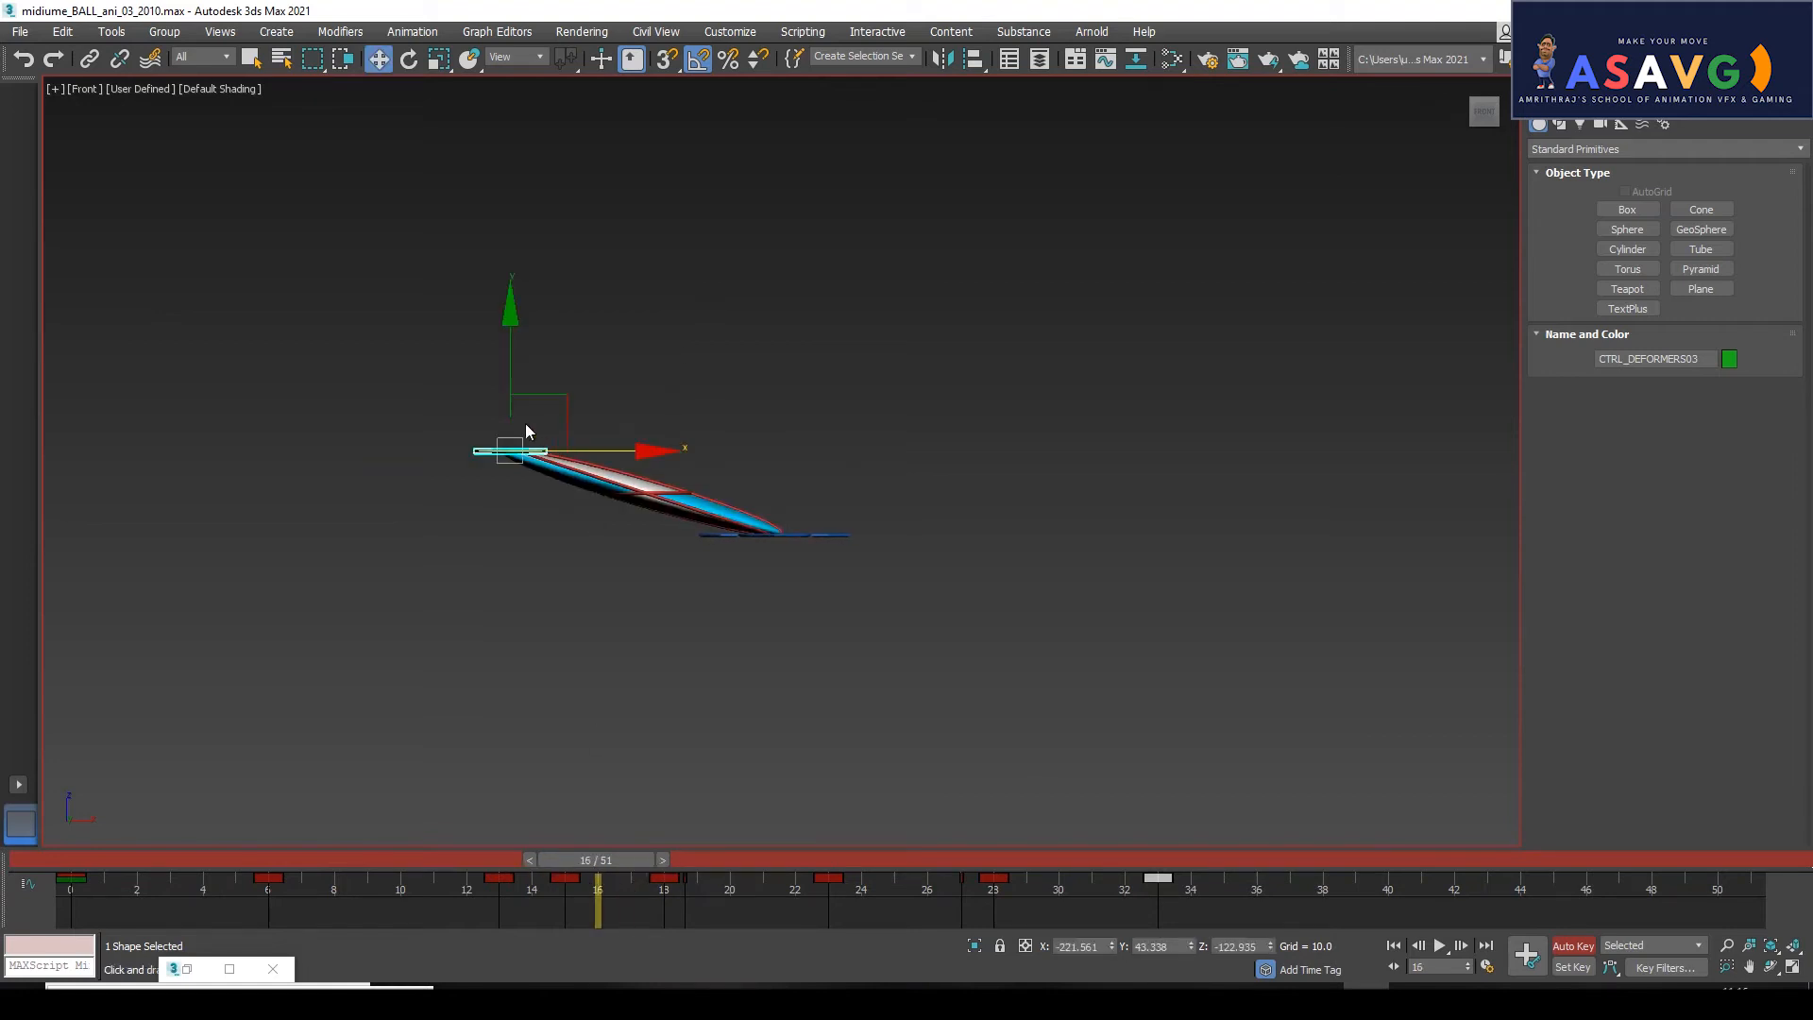
left_click_drag(510, 384, 518, 561)
mouse_move(602, 863)
left_mouse_down()
mouse_move(531, 871)
mouse_move(825, 874)
mouse_move(446, 888)
mouse_move(563, 900)
mouse_move(723, 880)
mouse_move(264, 878)
mouse_move(599, 887)
mouse_move(557, 887)
mouse_move(578, 886)
left_mouse_up()
key("w")
left_click_drag(320, 333, 295, 473)
left_click_drag(573, 912, 954, 883)
Render a fresh preview of the Front viewport, watch the flattened stretch maximized, and close the player.
left_click(54, 88)
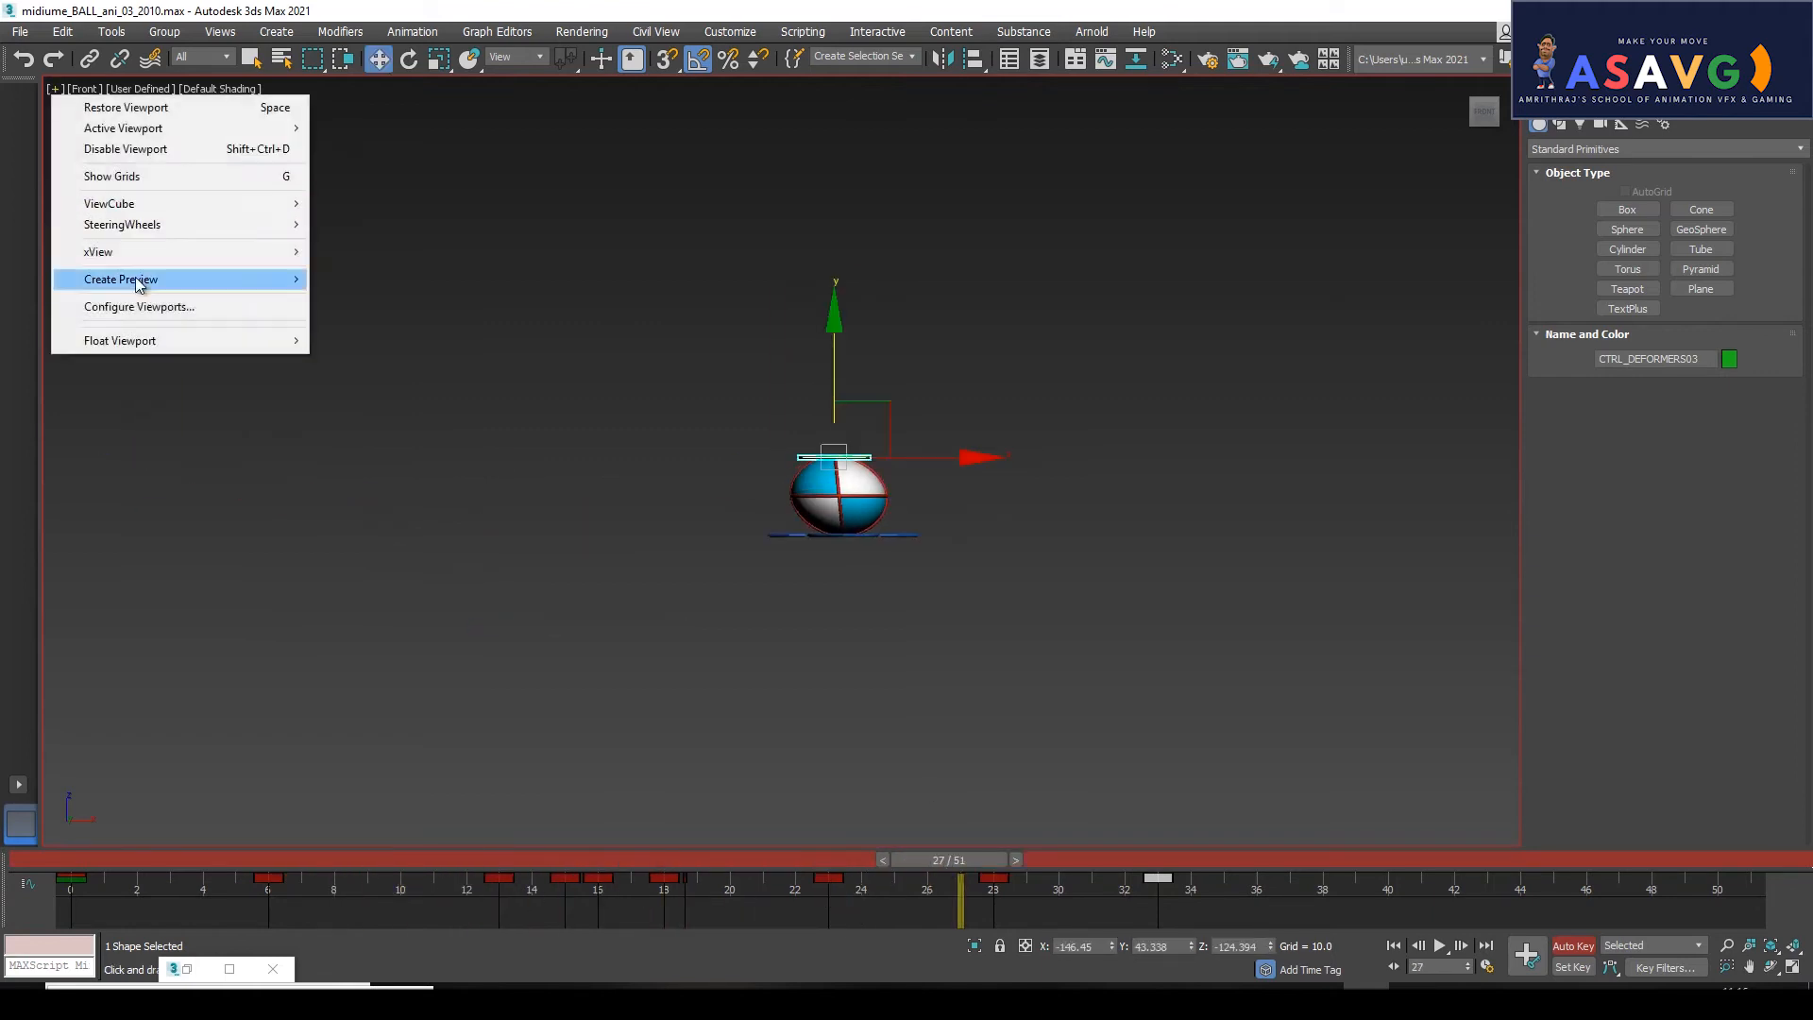
mouse_move(135, 276)
left_click(357, 304)
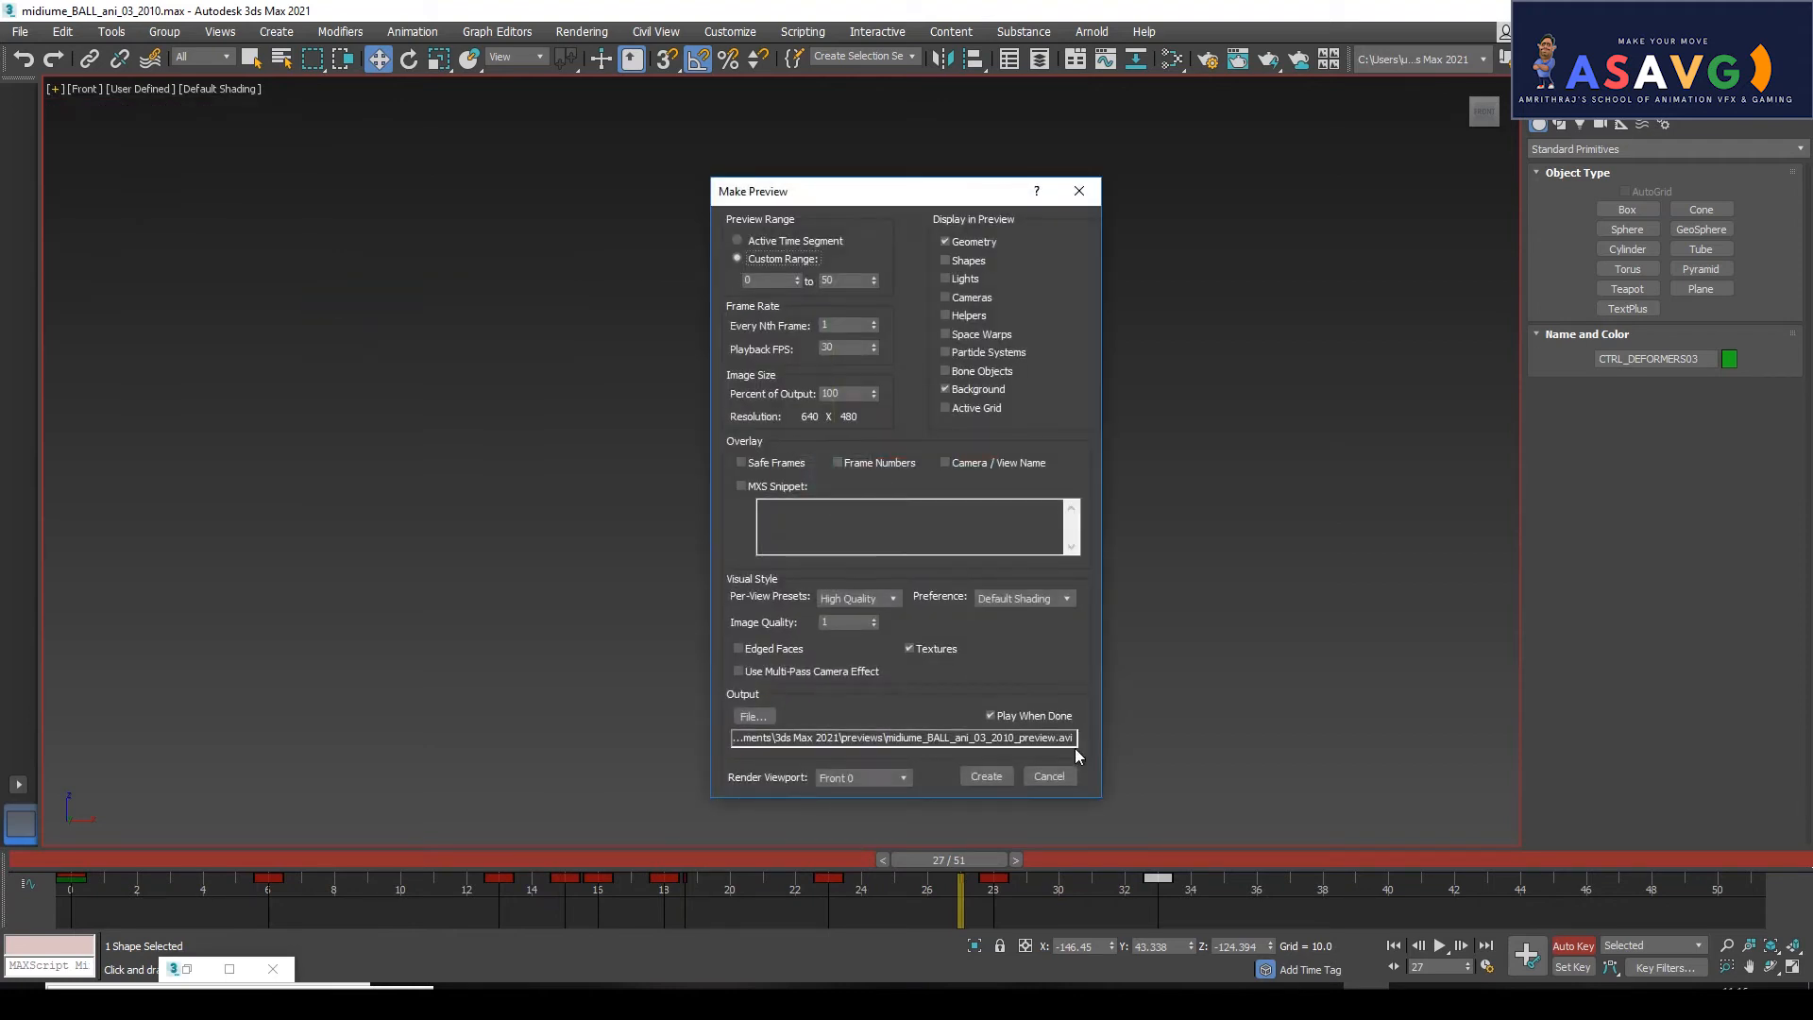
left_click(987, 775)
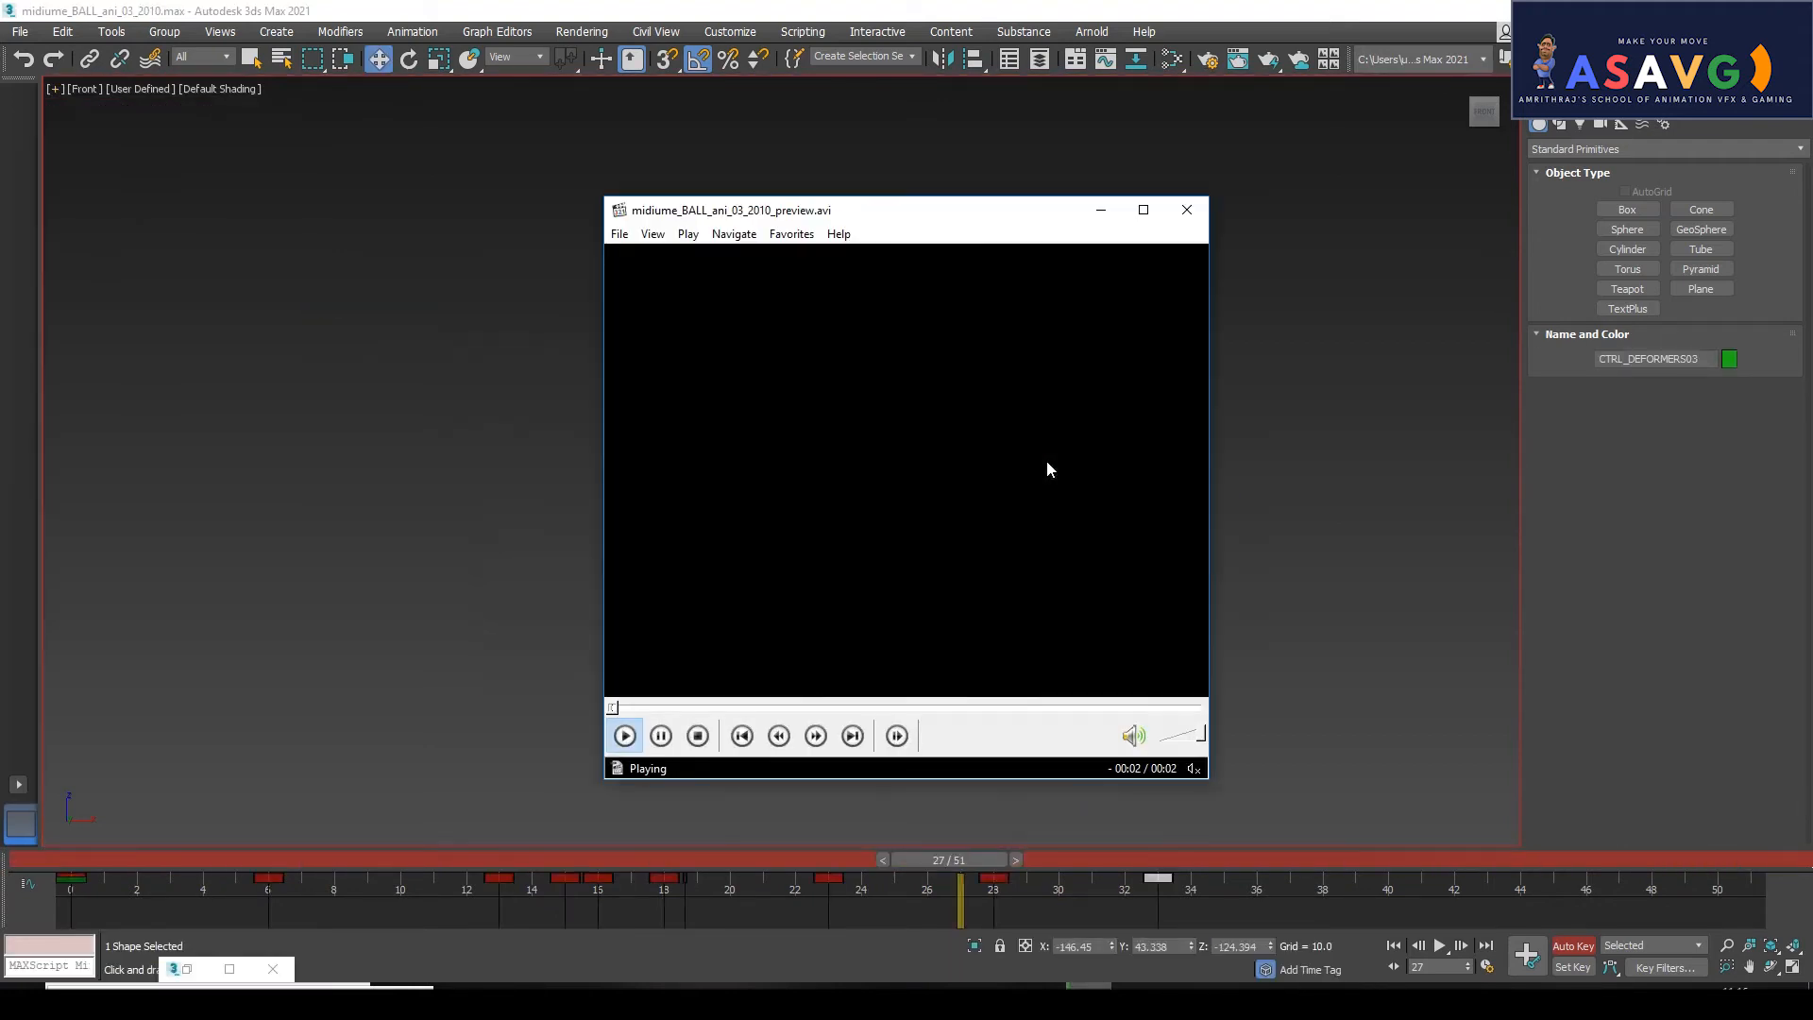
left_click(1145, 209)
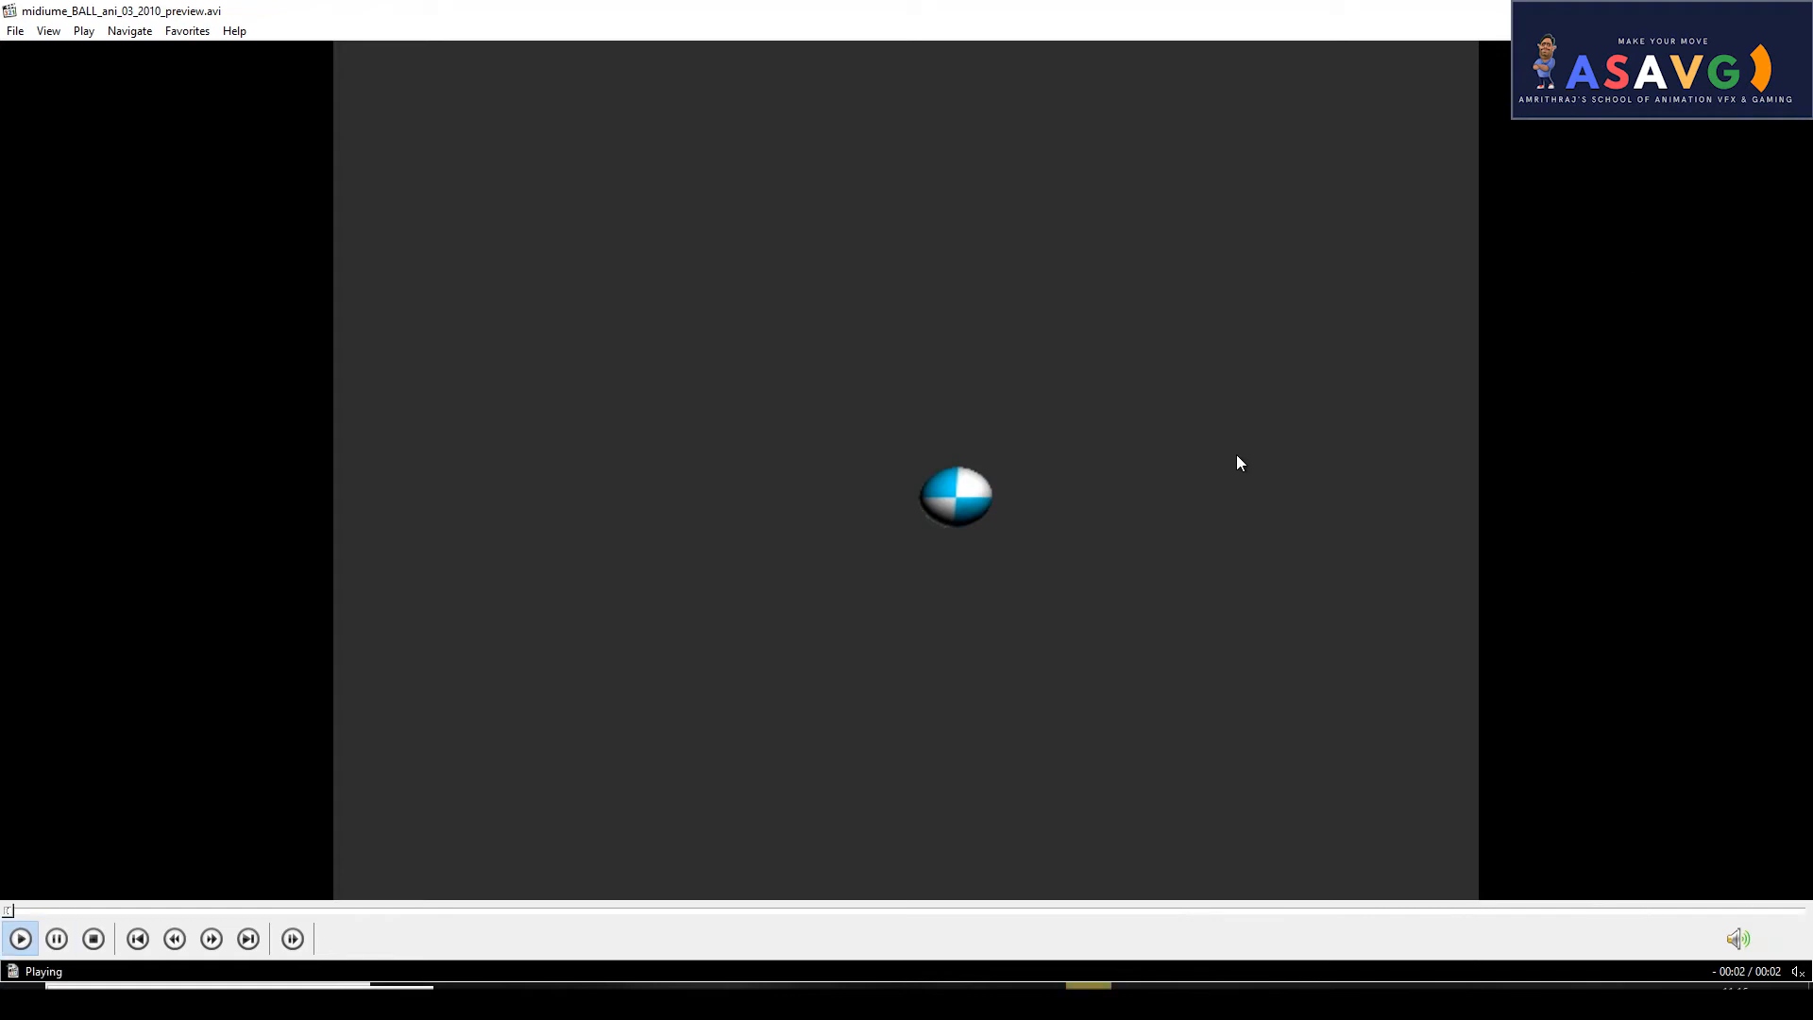
left_click(1791, 12)
Reselect the deformer control, then lower it and shift it backward along X at frame 18.
left_click(707, 493)
left_click(888, 459)
left_click_drag(926, 871, 644, 884)
key("w")
left_click_drag(784, 389, 758, 461)
left_click_drag(914, 545, 851, 540)
Key the deformer control at frame 20, shifted back to about X -168.5 and lowered to about Z -148.2.
left_click_drag(630, 866, 735, 870)
key("w")
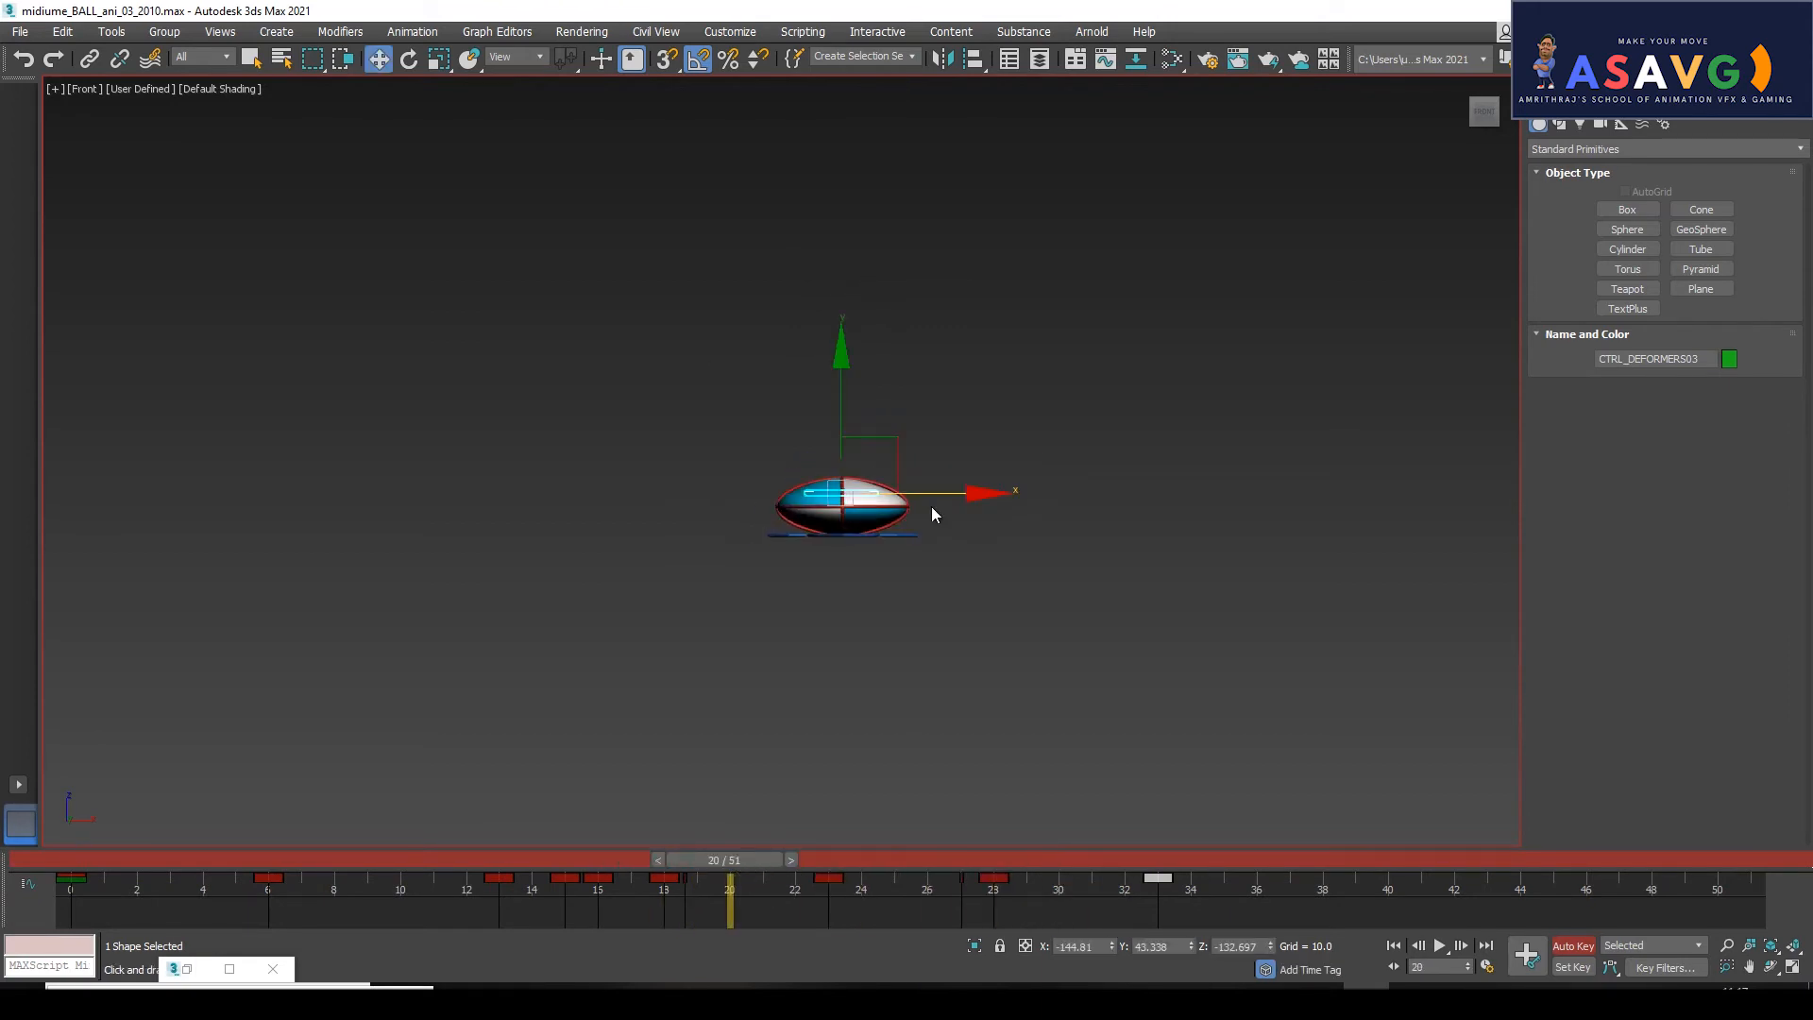
left_click_drag(961, 492, 754, 487)
left_click_drag(881, 542, 871, 542)
left_click_drag(739, 407, 737, 432)
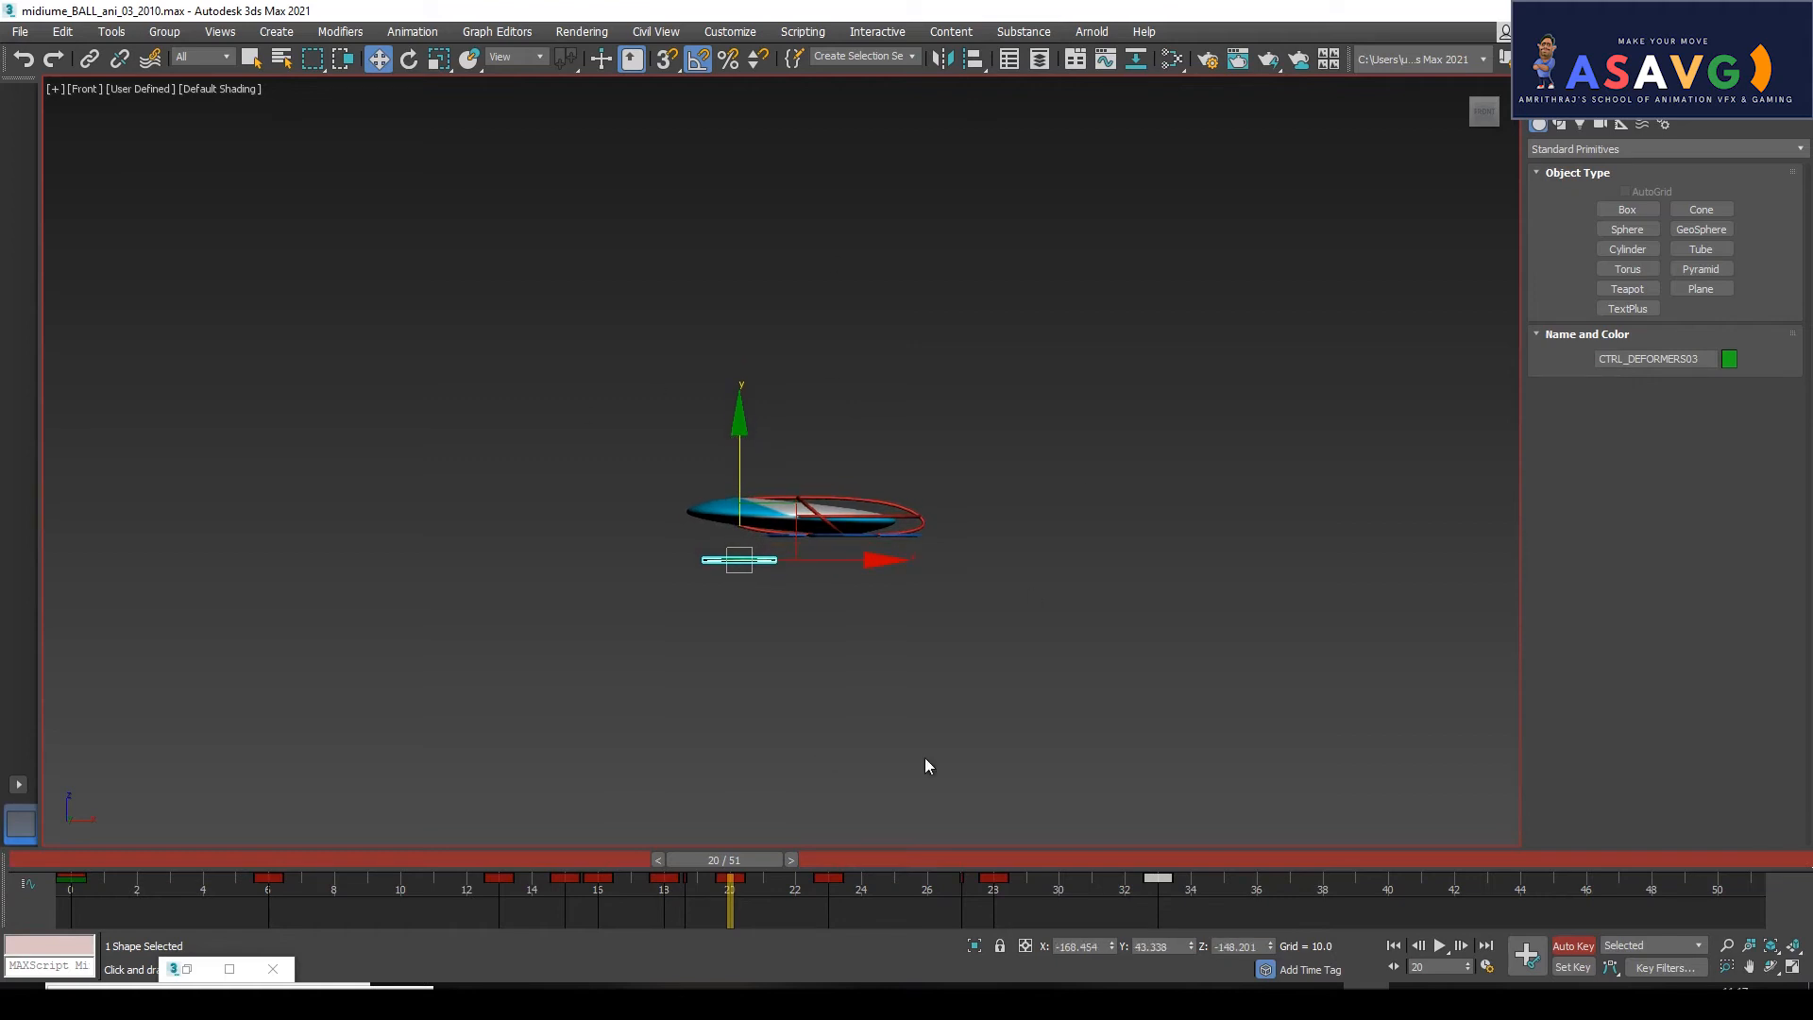
mouse_move(729, 859)
left_mouse_down()
mouse_move(621, 861)
mouse_move(963, 855)
mouse_move(665, 858)
mouse_move(859, 859)
mouse_move(682, 855)
mouse_move(752, 863)
mouse_move(689, 867)
mouse_move(735, 867)
mouse_move(706, 872)
left_mouse_up()
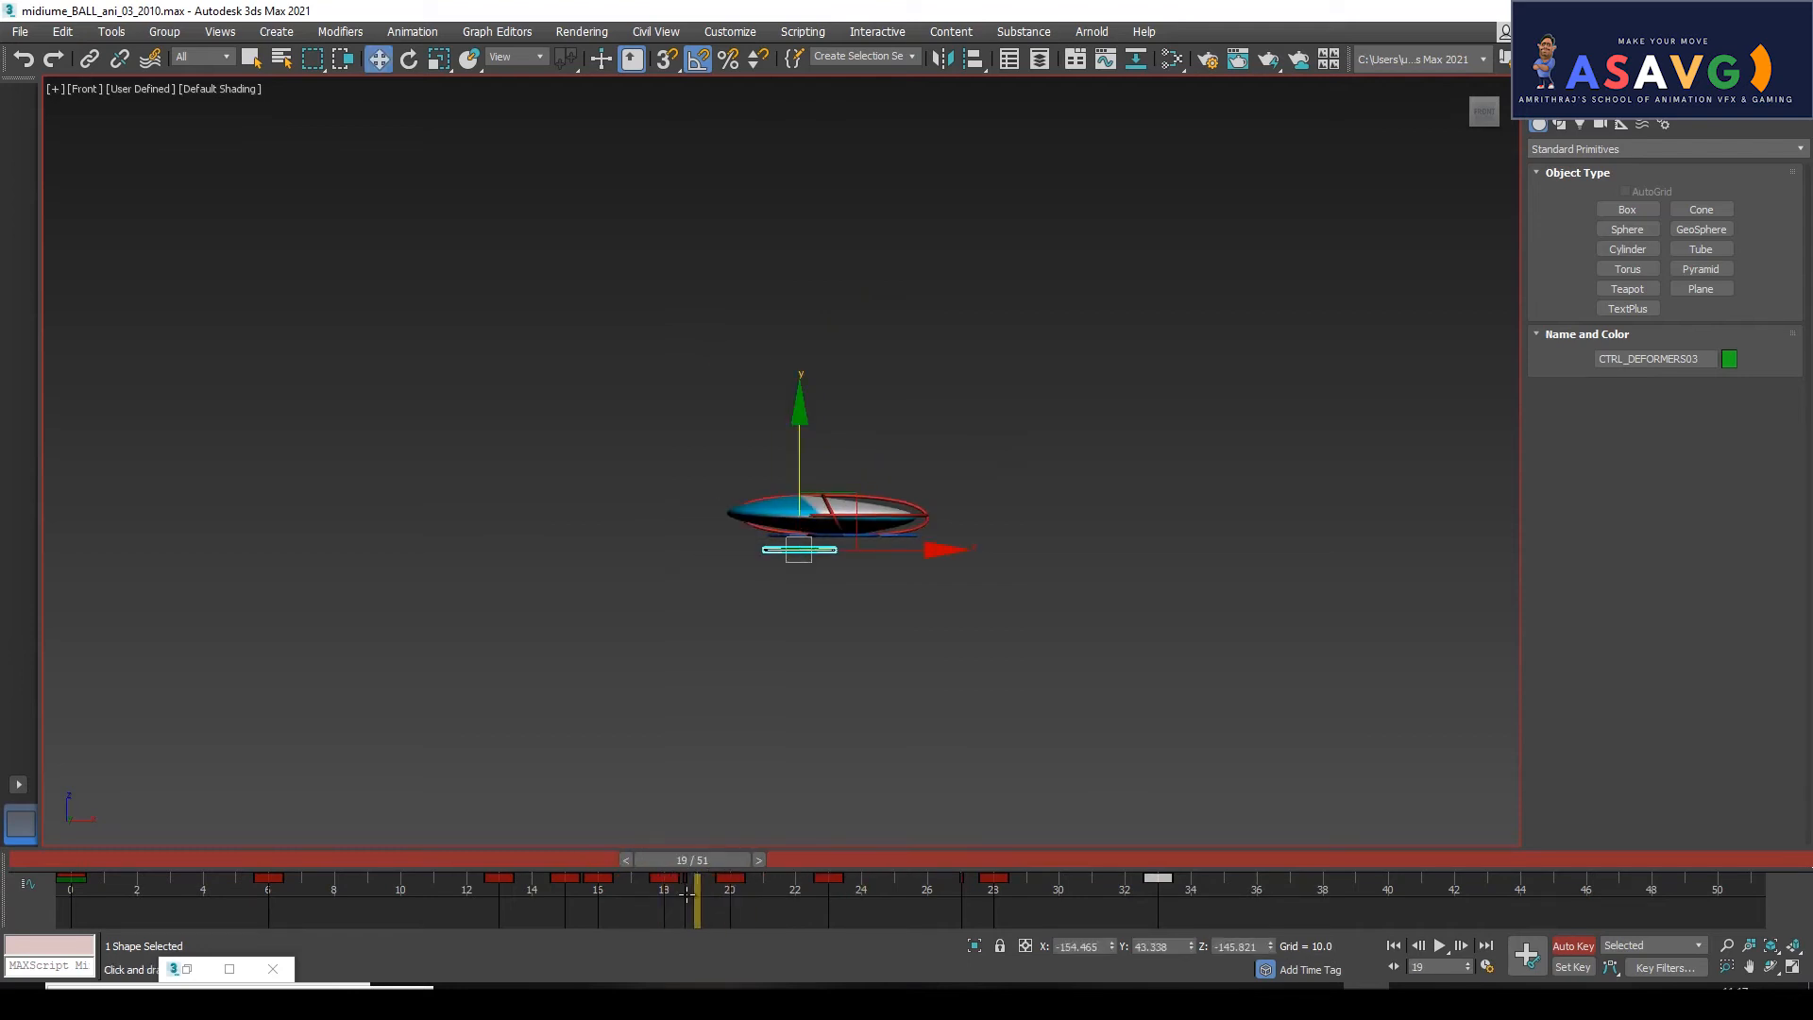
Delete the deformer control's keys at and just after frame 18.
left_click(685, 892)
key("Delete")
left_click_drag(688, 885, 540, 891)
key("w")
left_click(664, 881)
key("Delete")
Key the deformer control at frame 14 and lower it to reshape the stretched ball.
key("w")
key("w")
left_click_drag(190, 469, 166, 441)
key("q")
mouse_move(531, 860)
left_mouse_down()
mouse_move(504, 864)
mouse_move(825, 893)
mouse_move(442, 880)
mouse_move(574, 905)
mouse_move(498, 877)
mouse_move(605, 866)
mouse_move(530, 870)
mouse_move(557, 863)
left_mouse_up()
key("w")
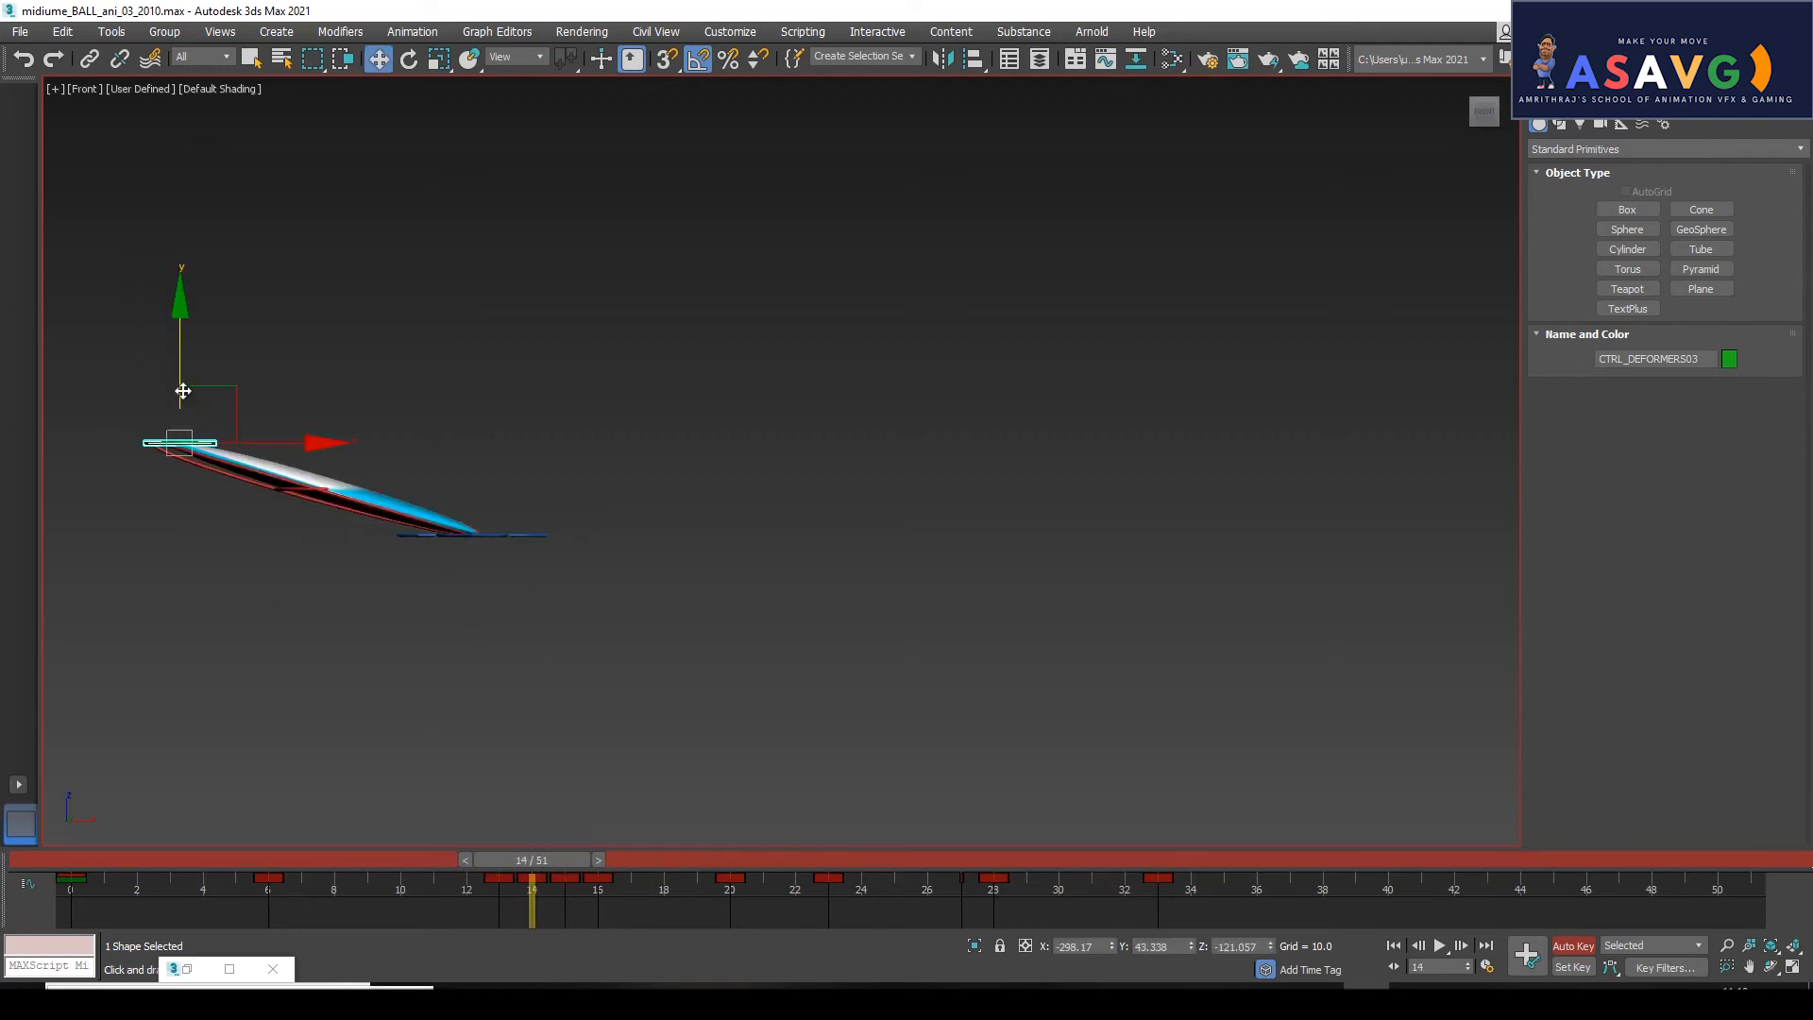
left_click_drag(180, 392, 182, 465)
Raise the deformer control slightly at frame 13, and scrub forward to frame 26 to check the motion.
mouse_move(519, 864)
left_mouse_down()
mouse_move(477, 872)
mouse_move(710, 881)
mouse_move(359, 897)
mouse_move(499, 878)
left_mouse_up()
key("w")
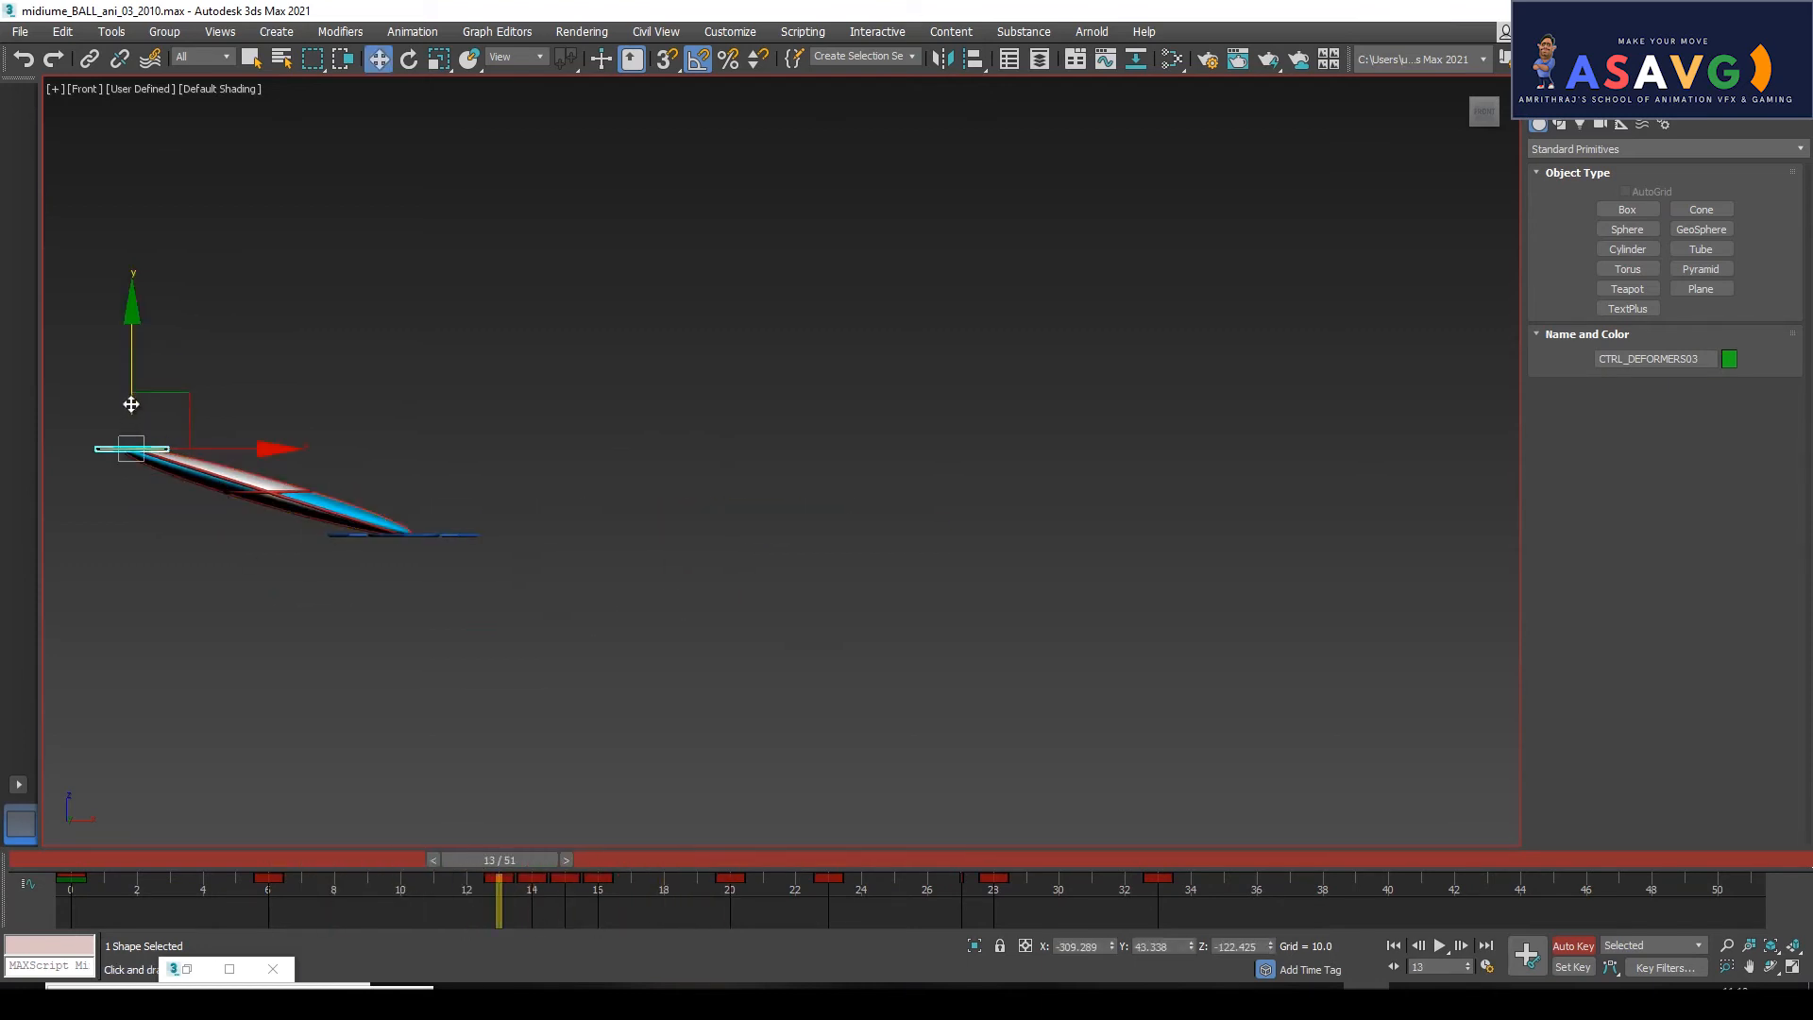
left_click_drag(129, 405, 123, 377)
key("q")
left_click_drag(498, 878, 926, 888)
key("w")
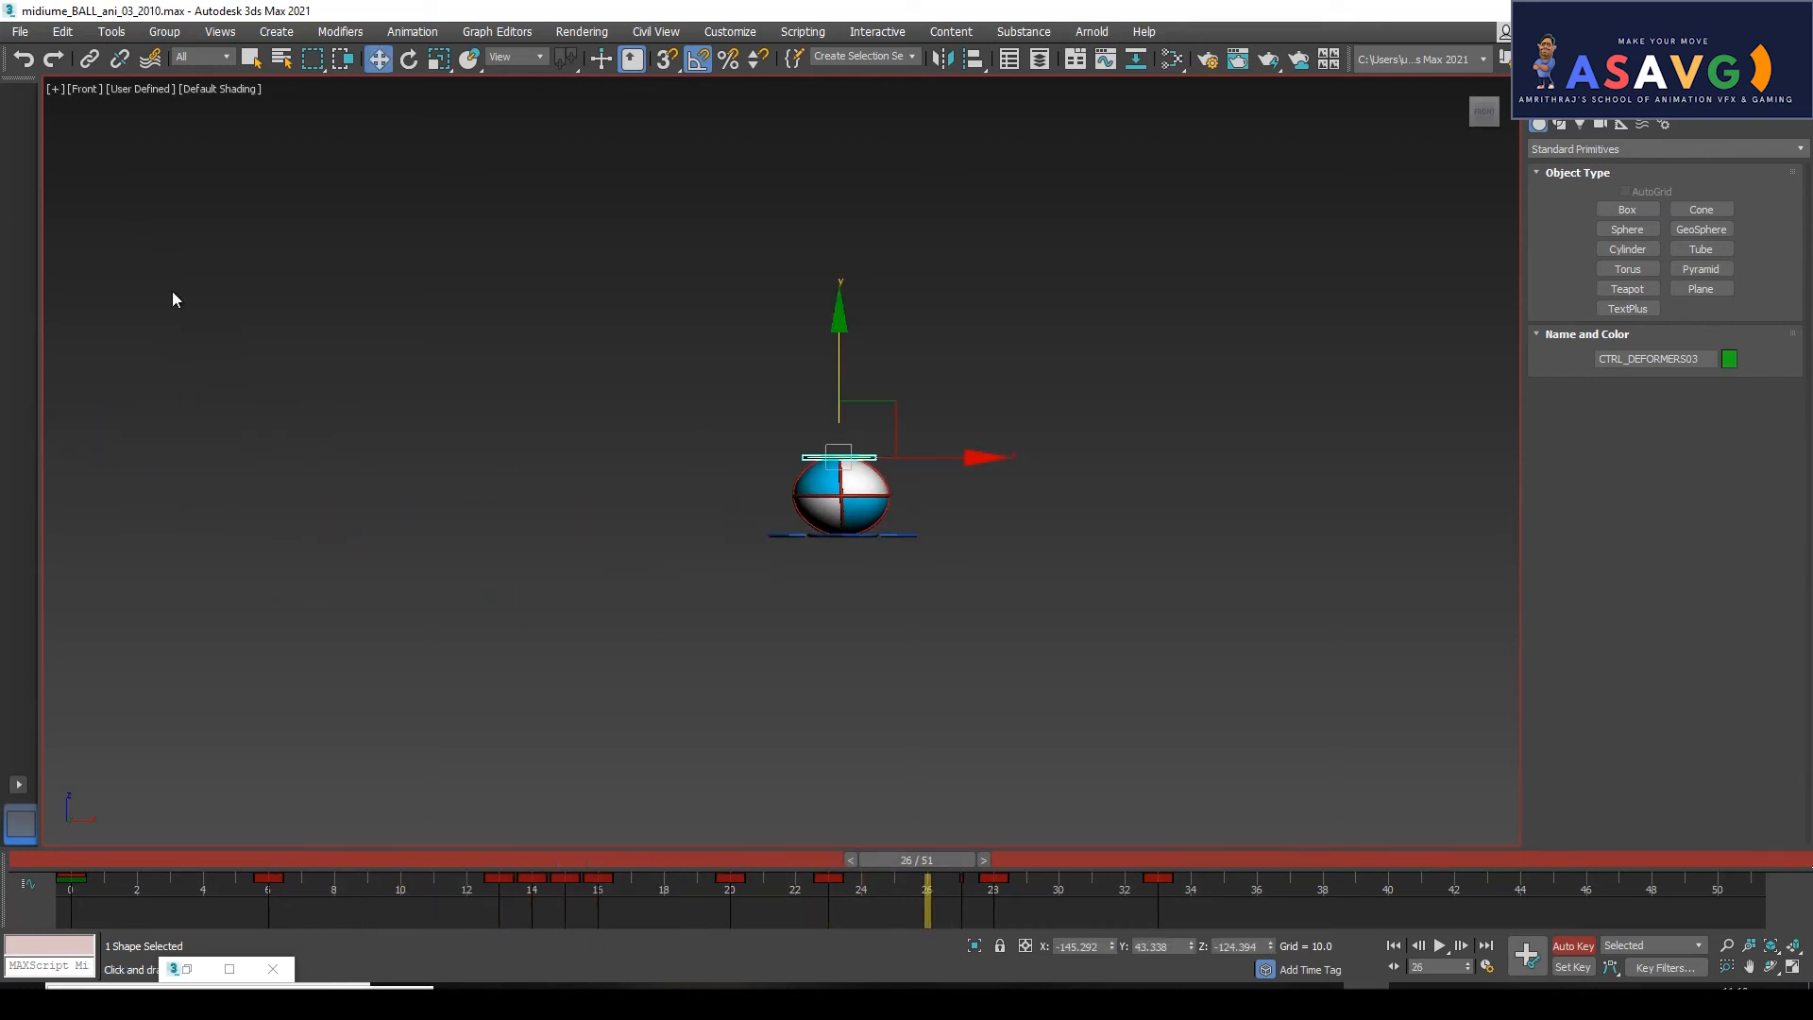
Create an updated preview animation of the Front viewport and maximize its playback window.
left_click(59, 92)
left_click(55, 88)
mouse_move(178, 279)
left_click(384, 300)
left_click(987, 773)
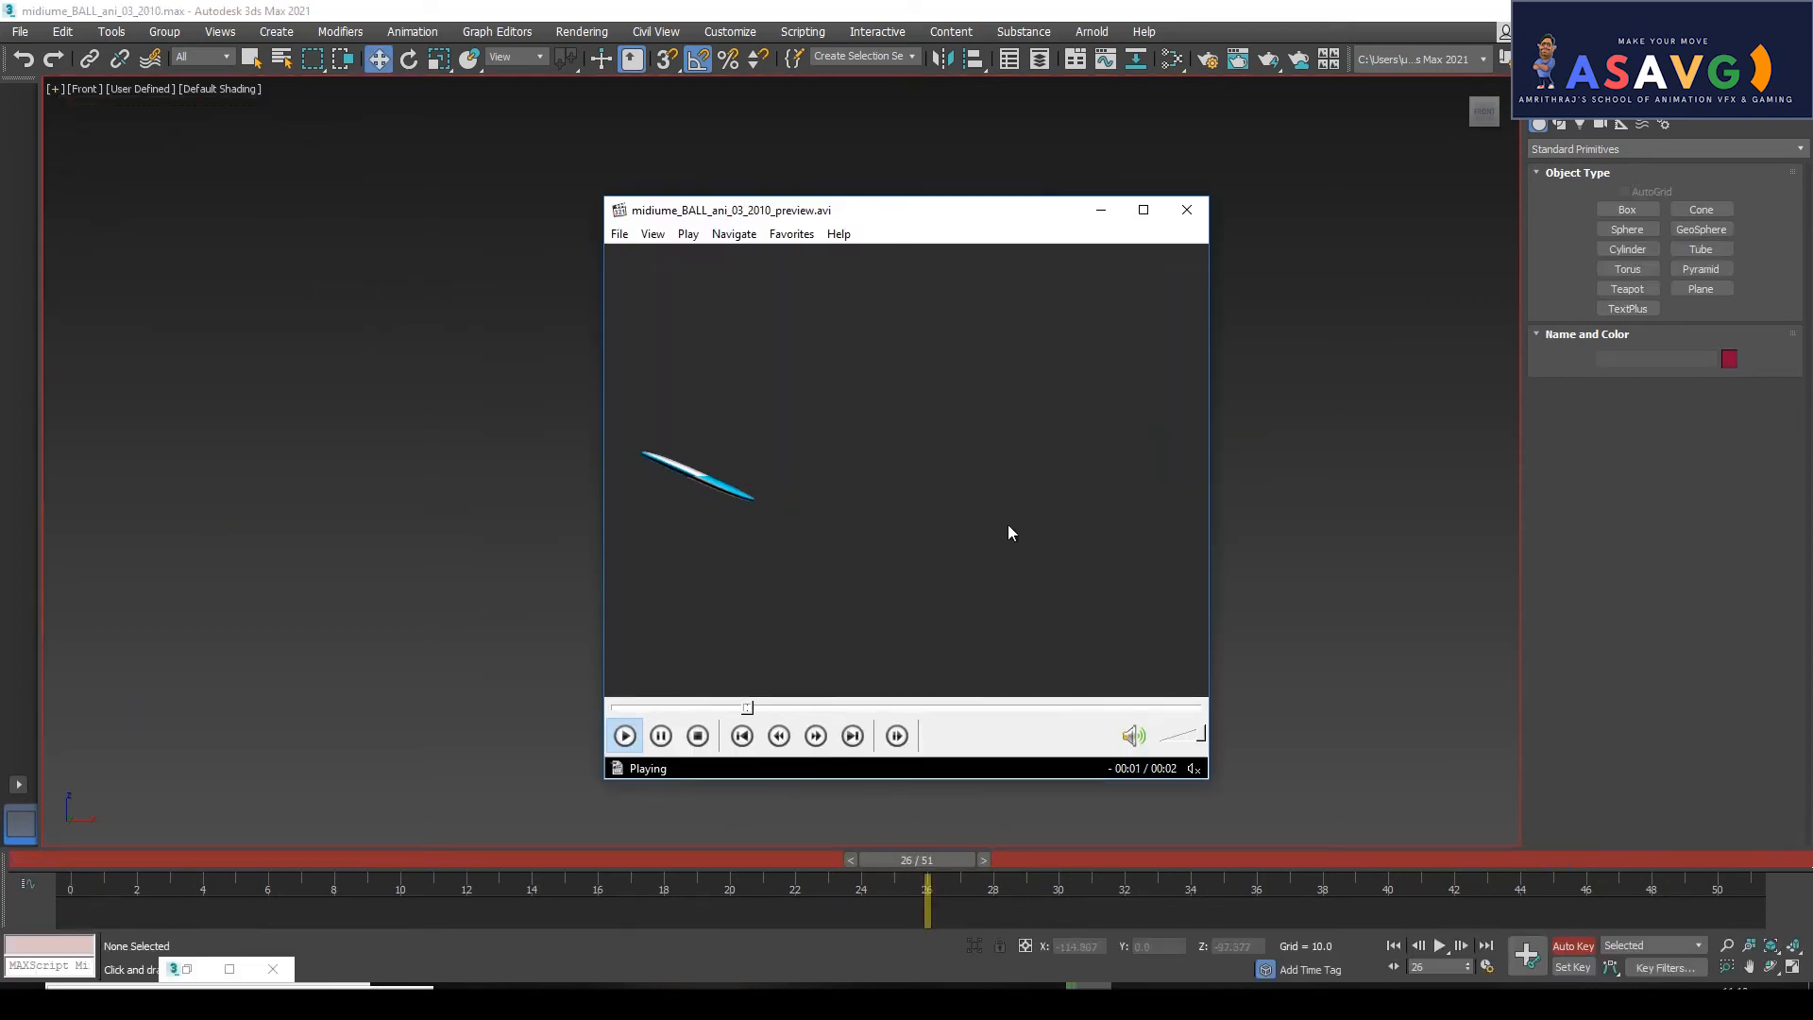
left_click(1142, 209)
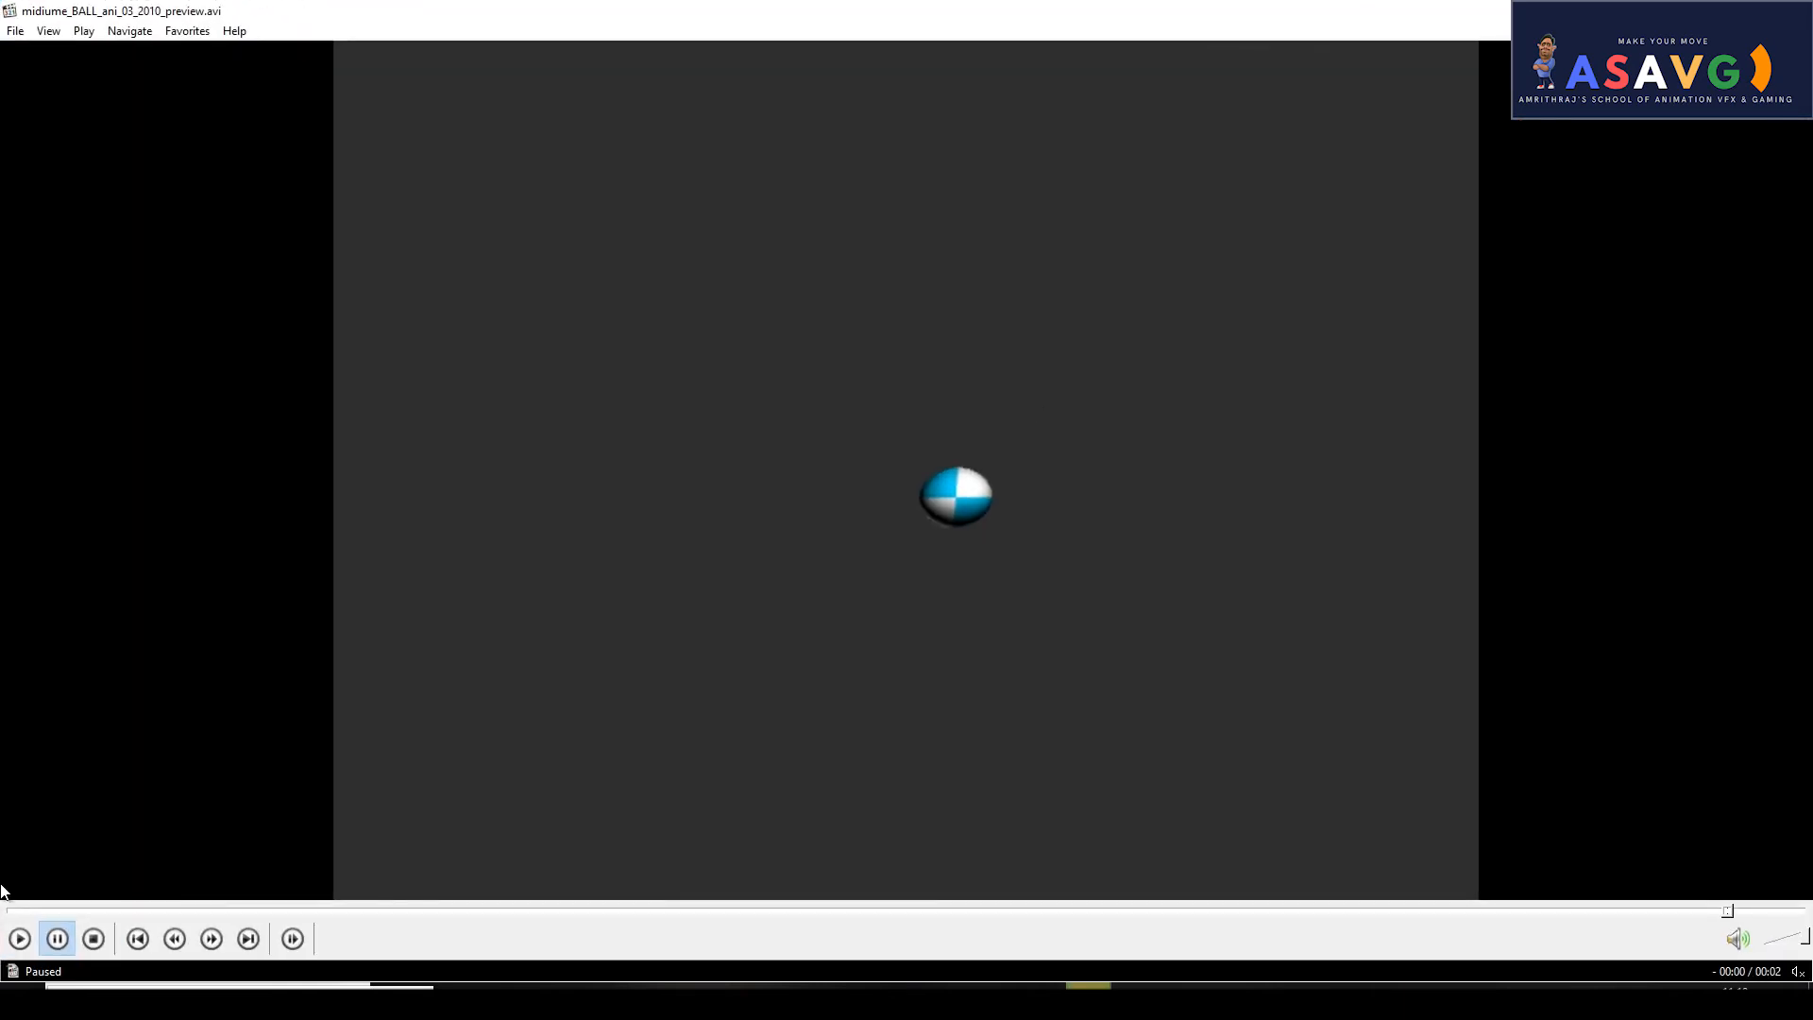
Replay the preview several times from the start to judge the ball's motion, and return to the 3ds Max scene.
left_click(20, 937)
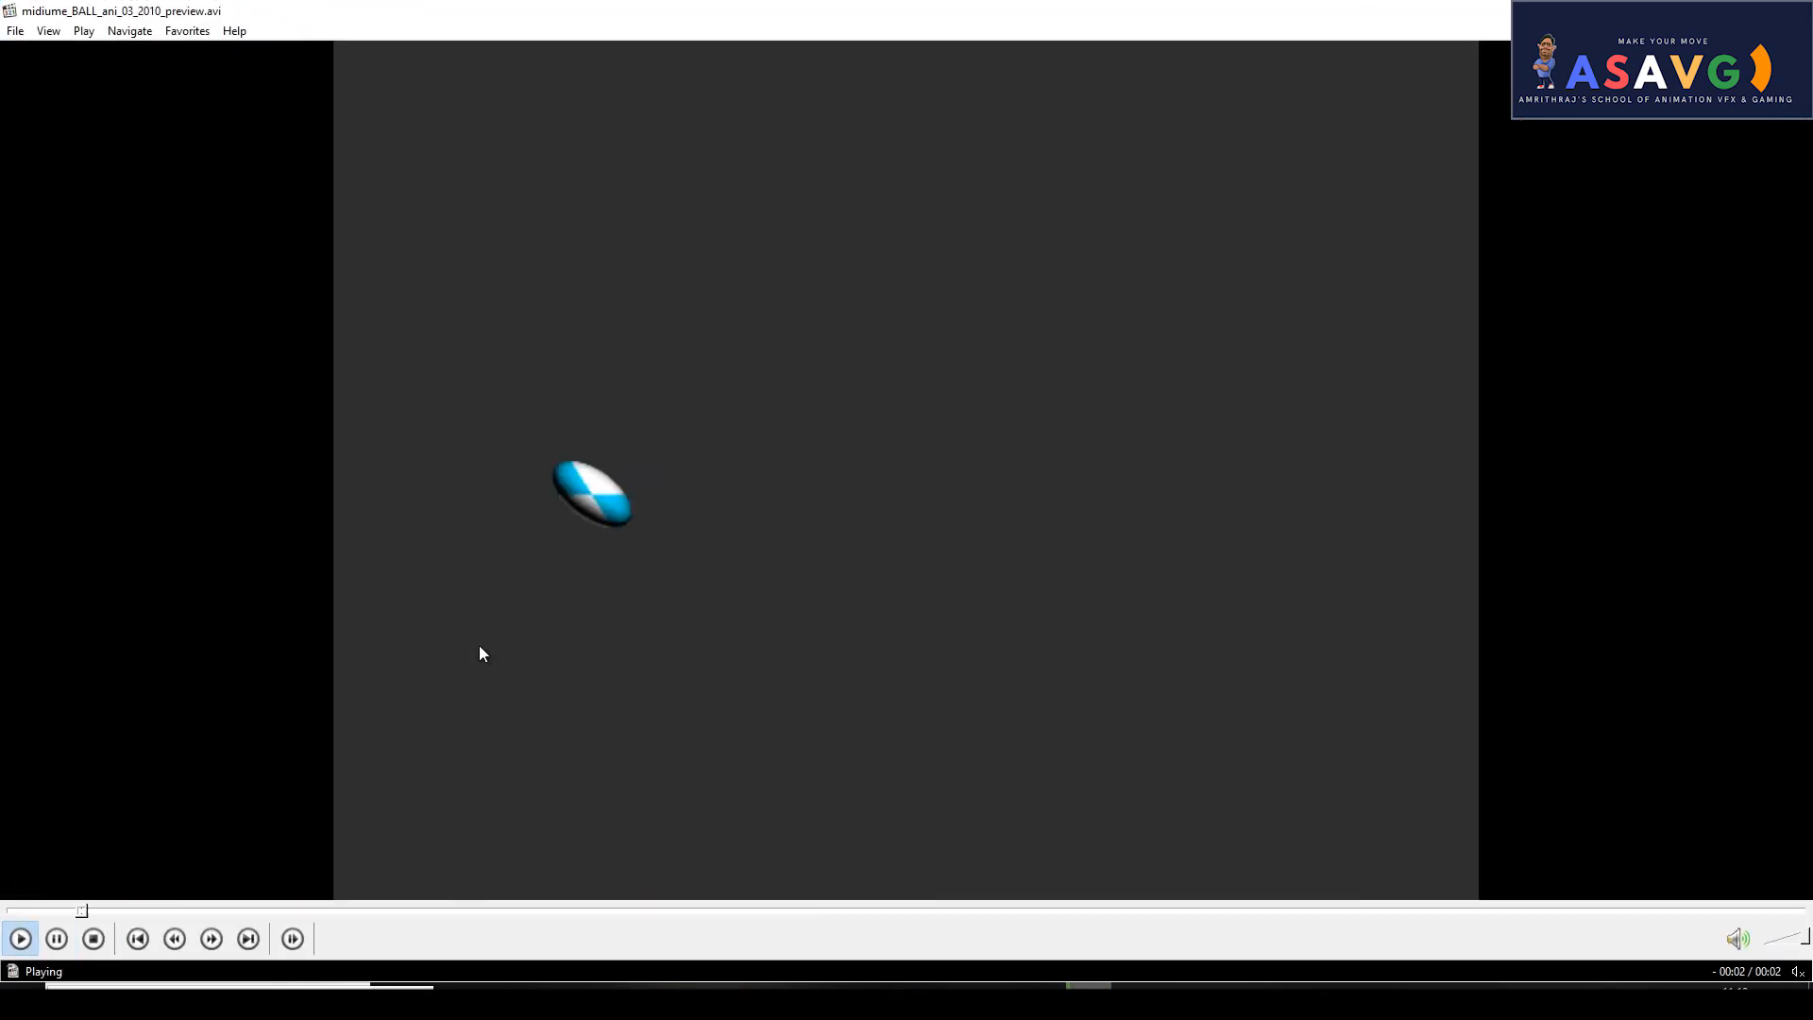
left_click(6, 910)
left_click(365, 621)
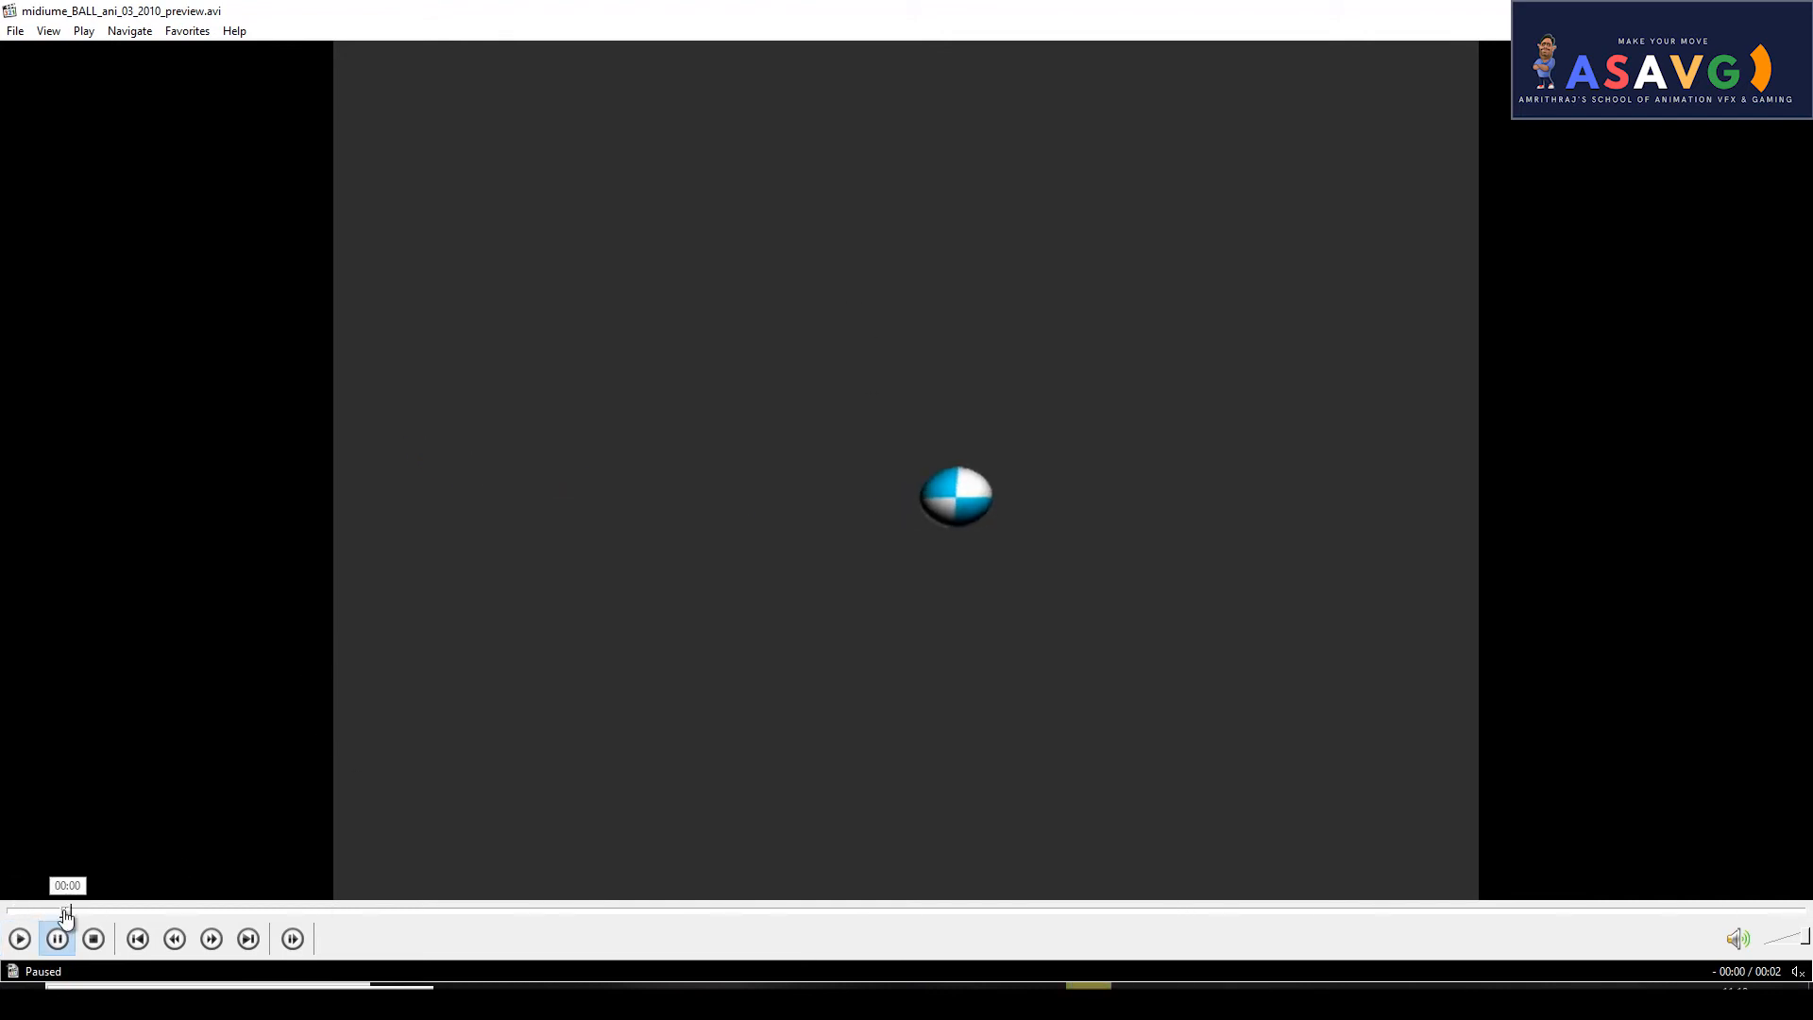
left_click(20, 938)
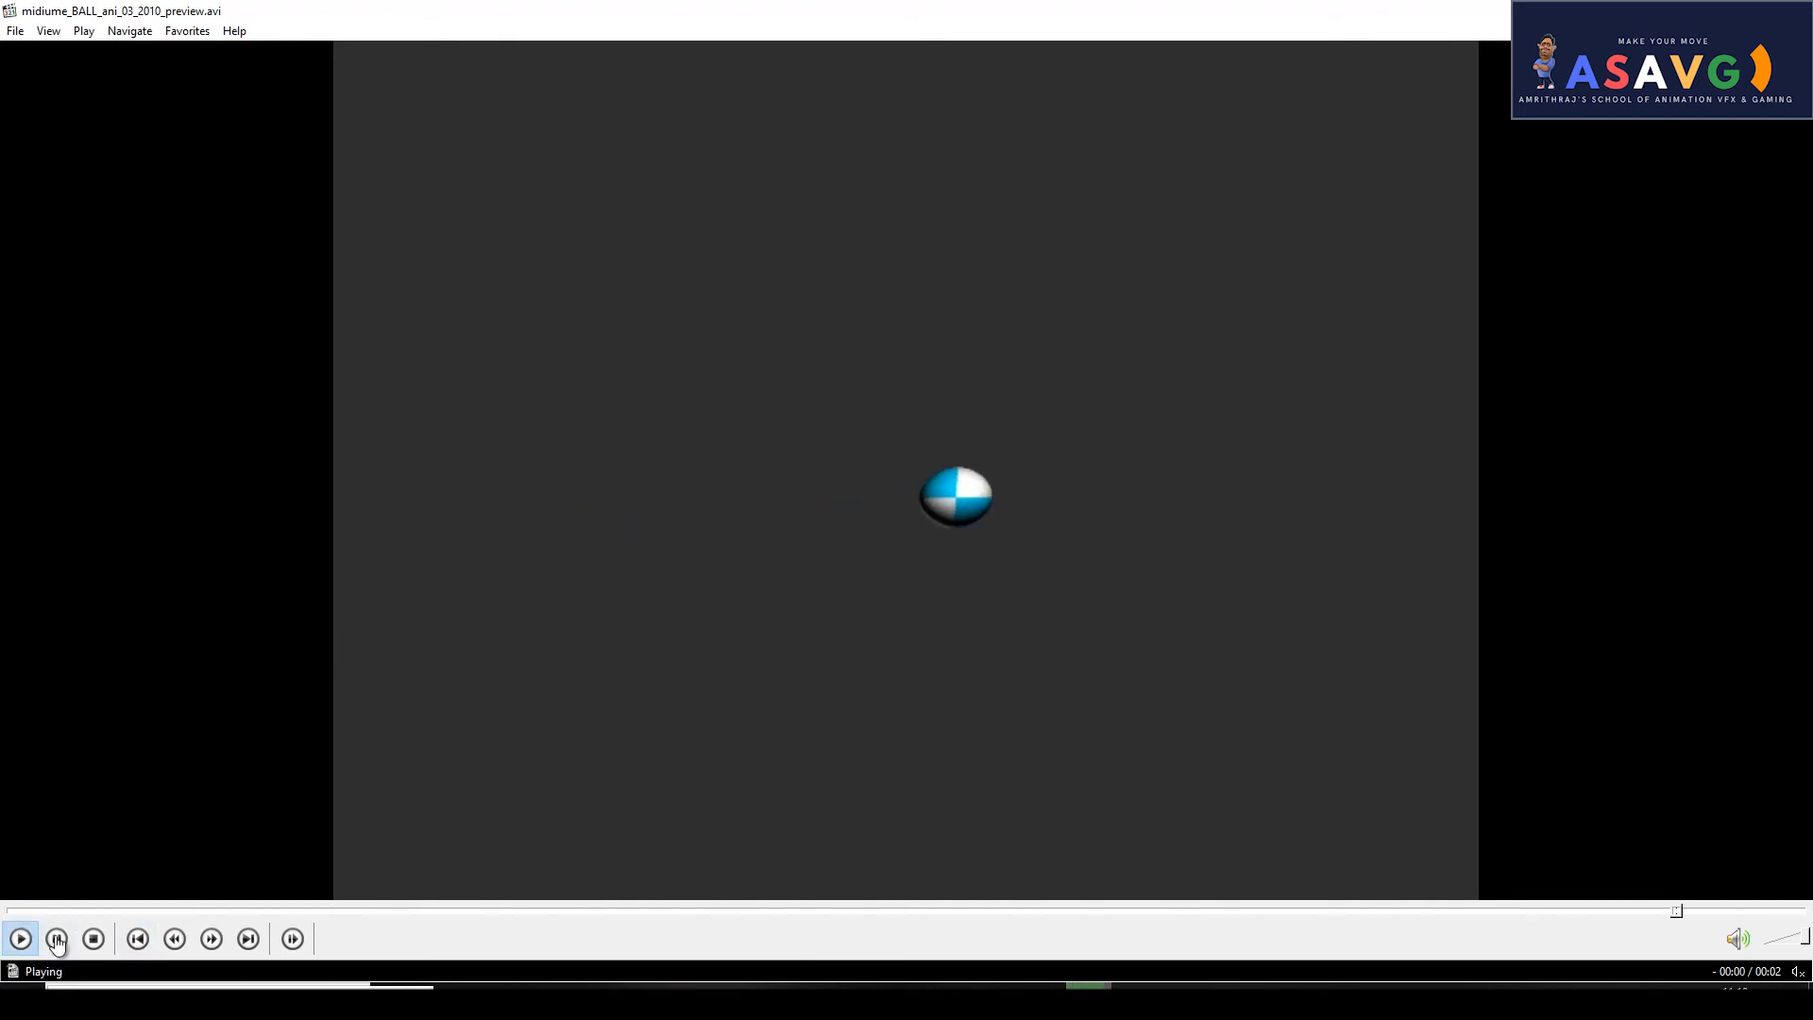
left_click(8, 910)
key("space")
key("alt+Tab")
Shift the deformer control forward along X by about 7 units at frame 20, and scrub to frame 30 to check the settling.
left_click(839, 458)
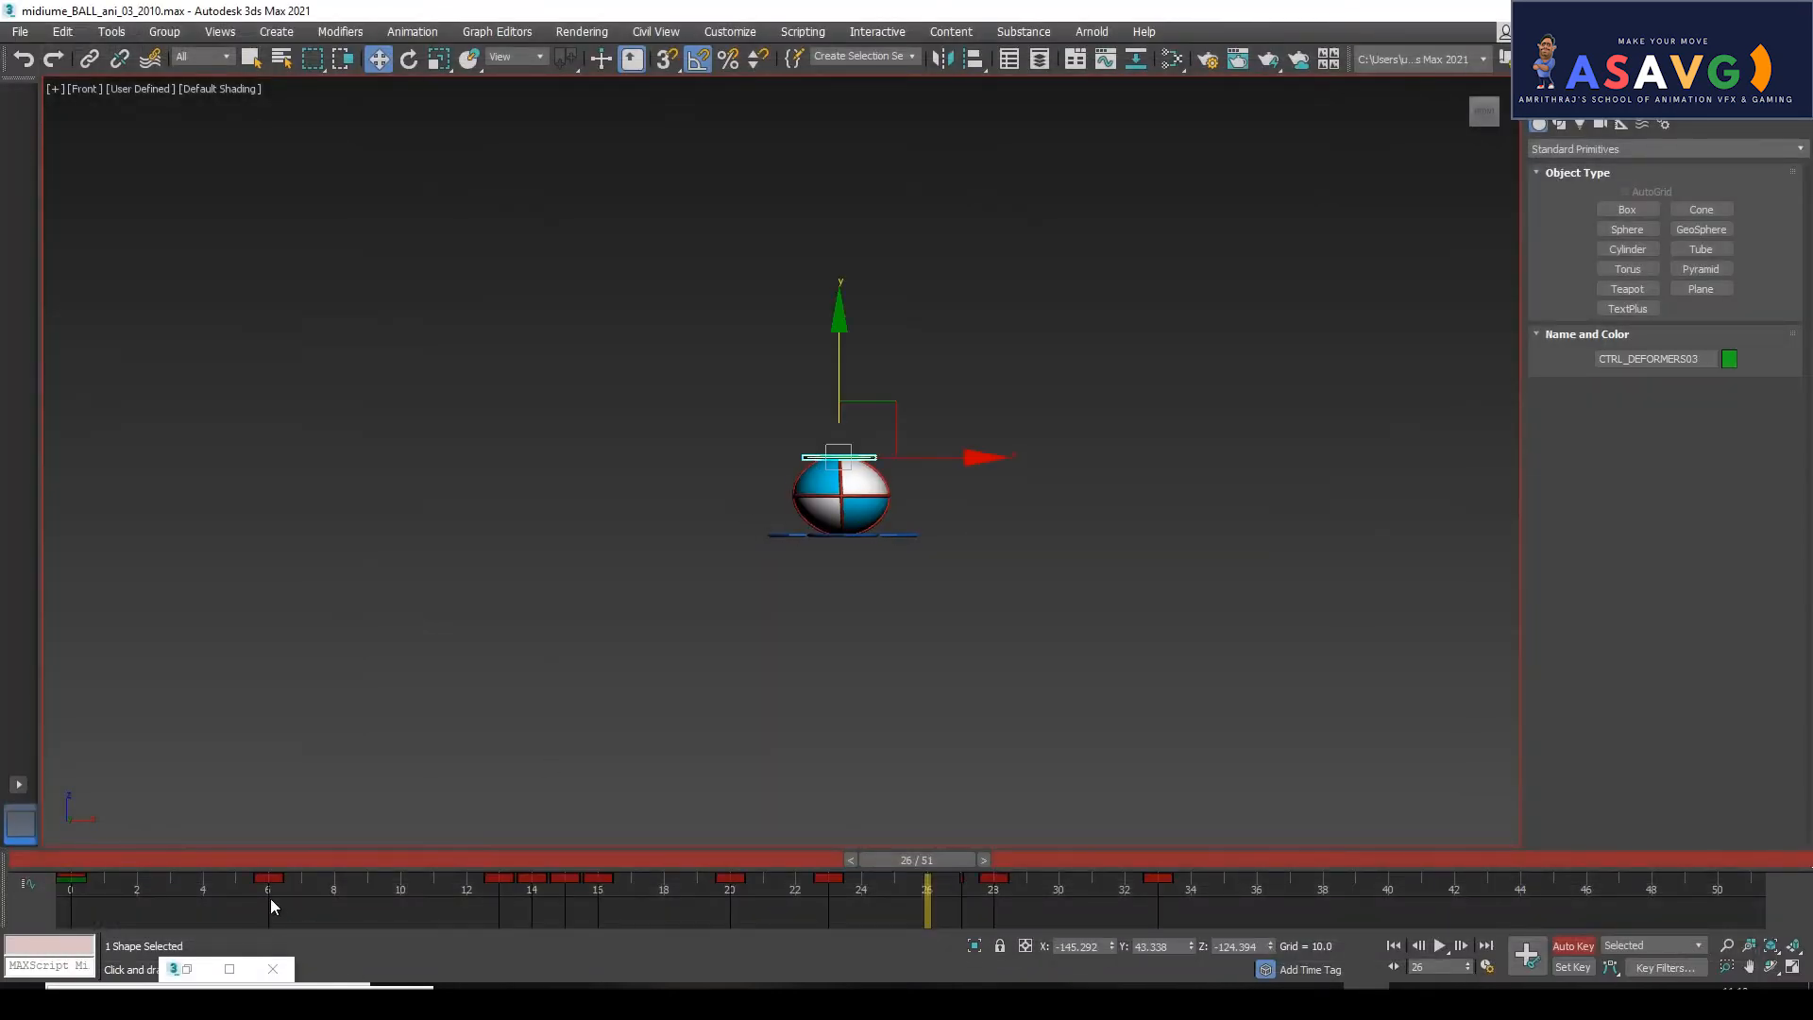
left_click(281, 863)
left_click_drag(280, 863, 745, 885)
key("w")
left_click_drag(867, 561, 898, 561)
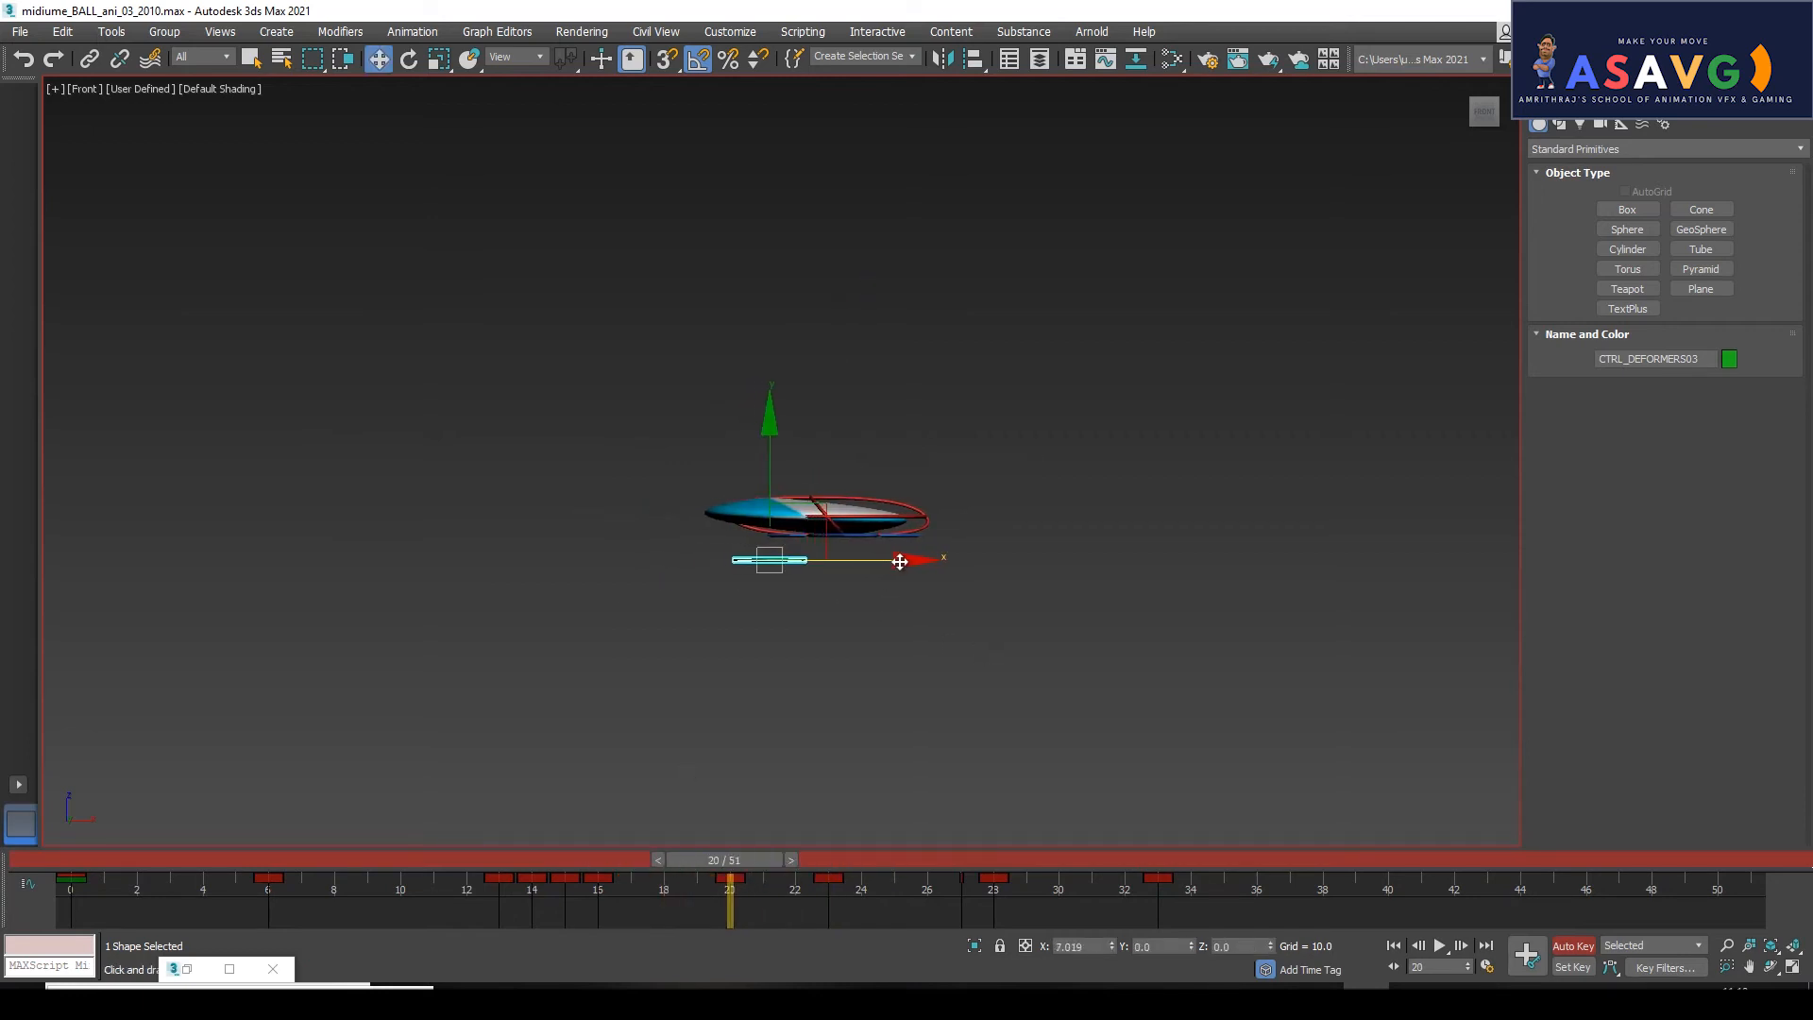
left_click_drag(743, 864, 1086, 895)
key("w")
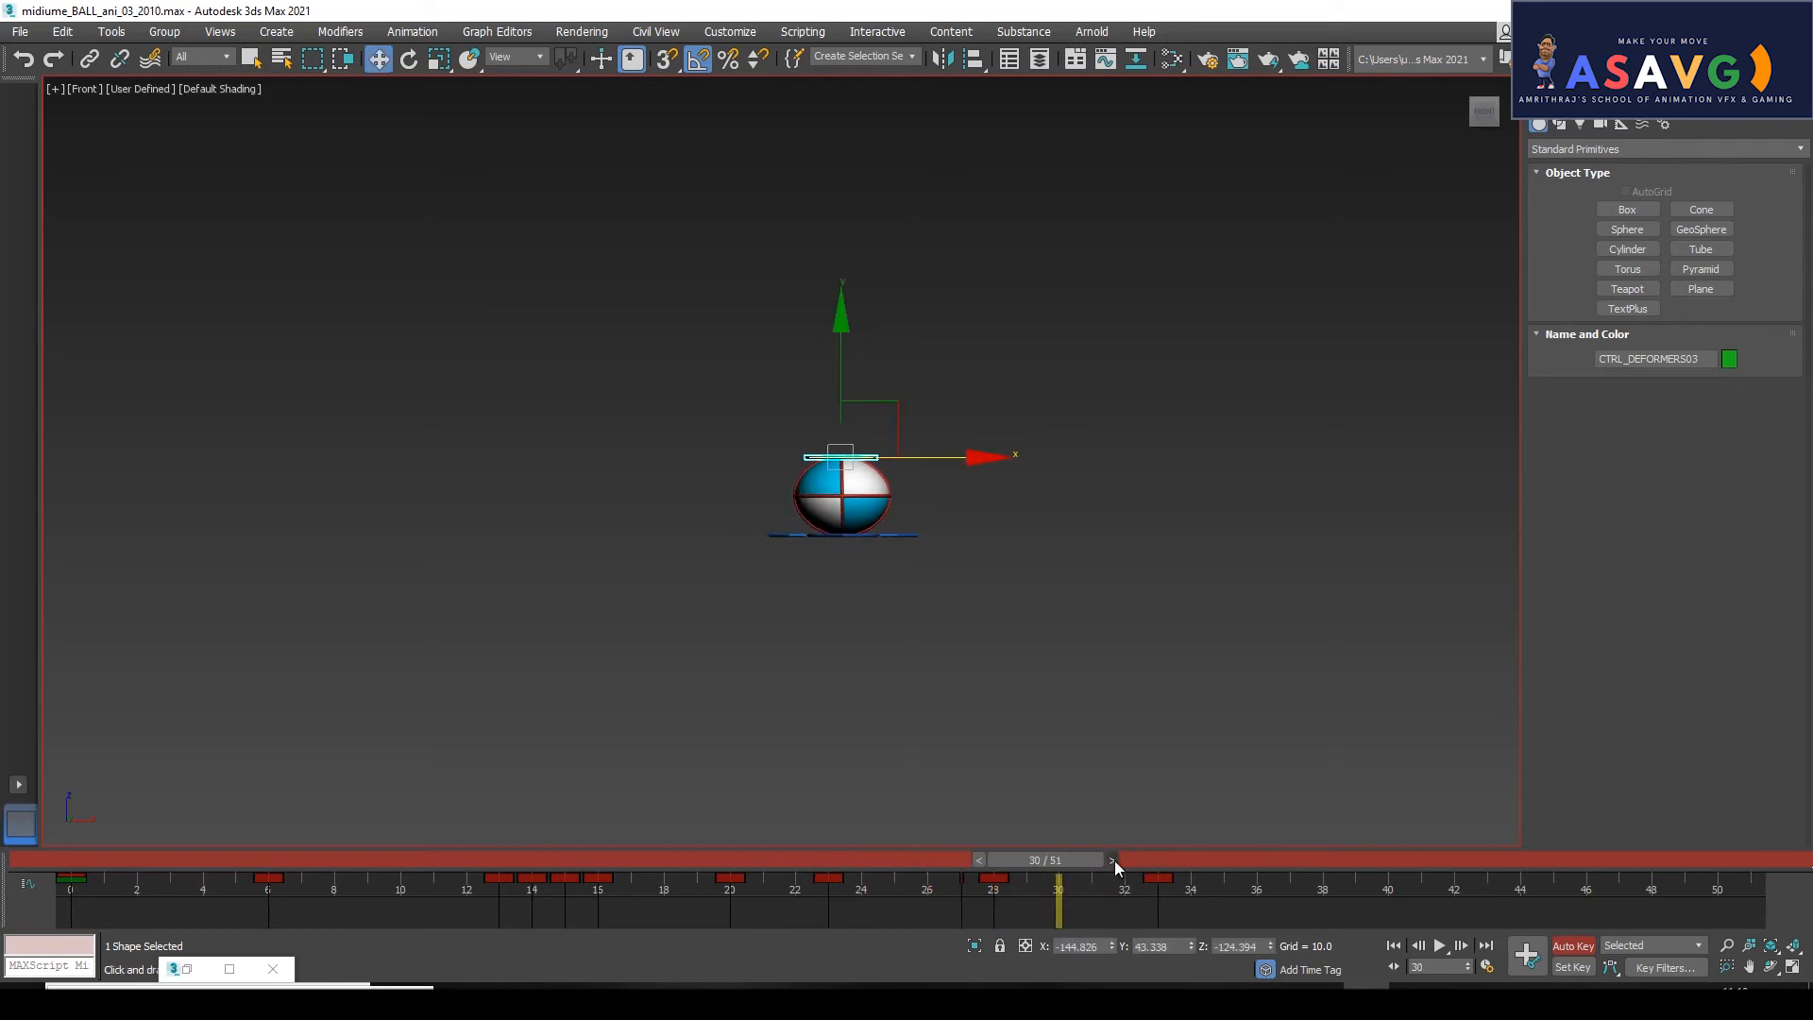
Lower the deformer control slightly at frame 30.
left_click_drag(843, 365, 845, 372)
key("q")
key("period")
Try lowering the deformer control about 1.3 units and shifting it slightly back along X at frame 36.
left_click_drag(1068, 933, 1214, 927)
key("w")
left_click_drag(852, 416, 852, 421)
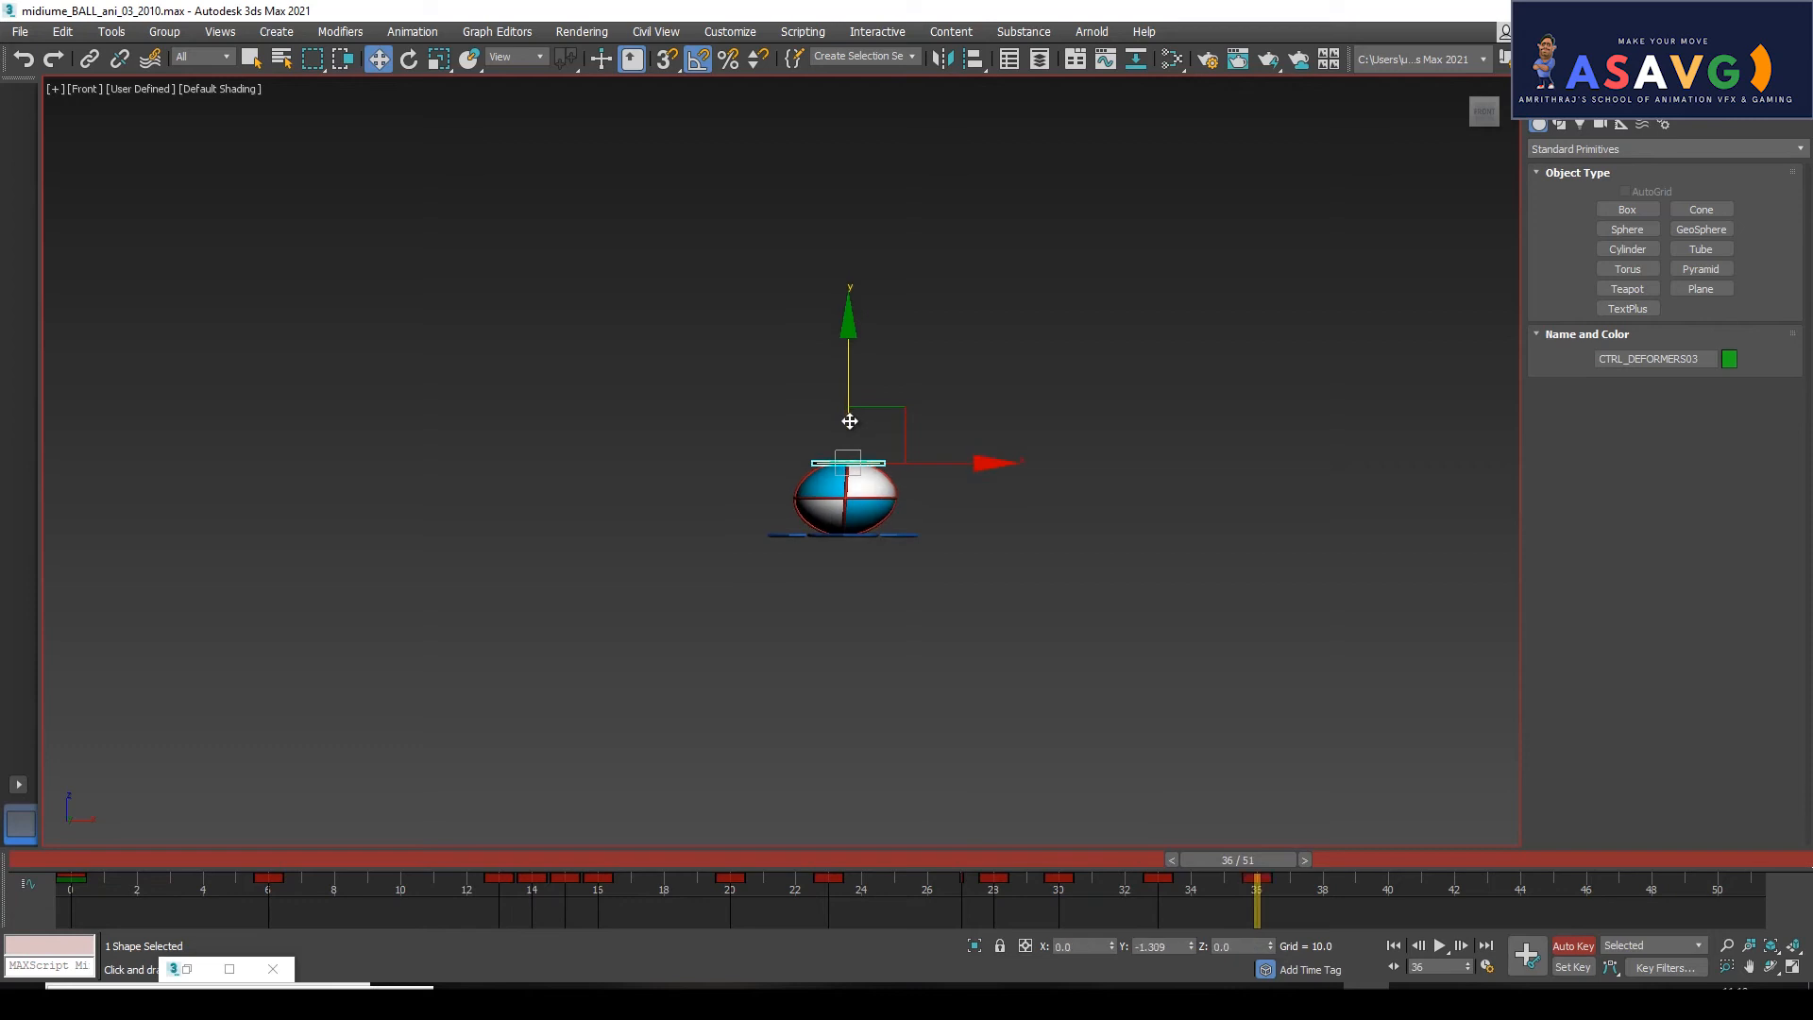
left_click_drag(980, 465, 971, 469)
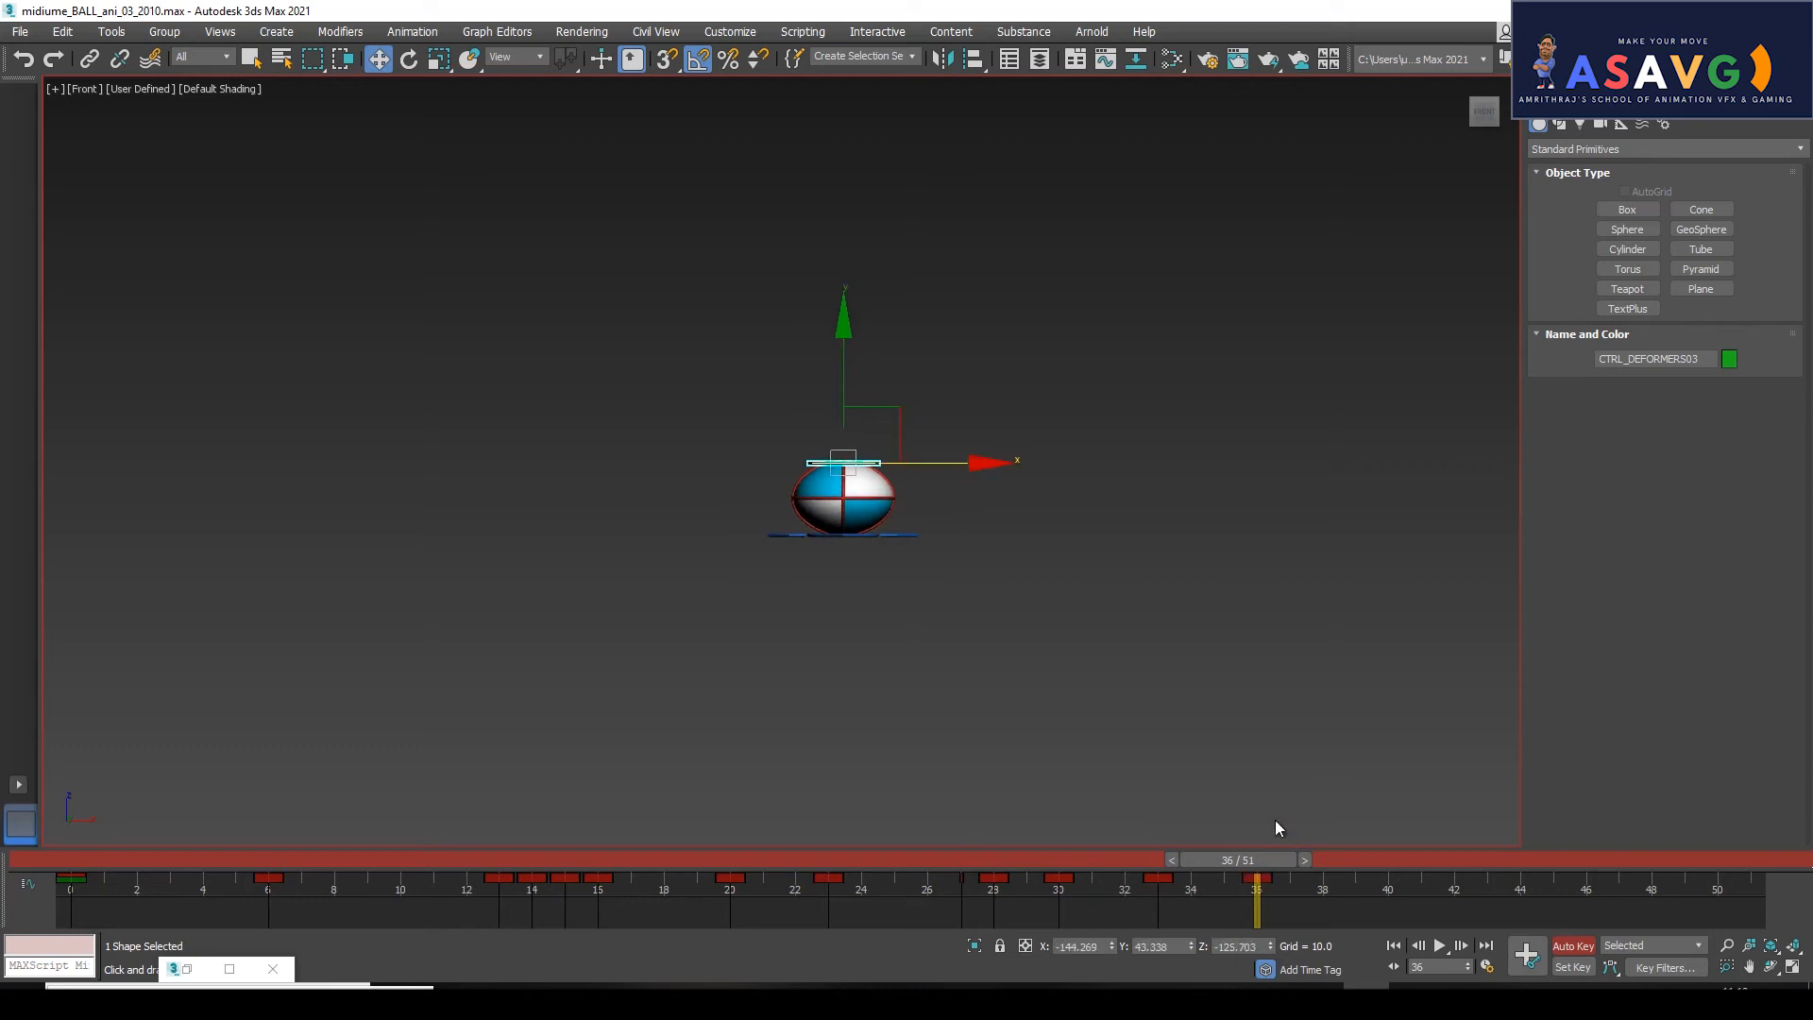
Lower the deformer control about 1.3 units at frame 37.
left_click_drag(1220, 864, 1295, 864)
key("w")
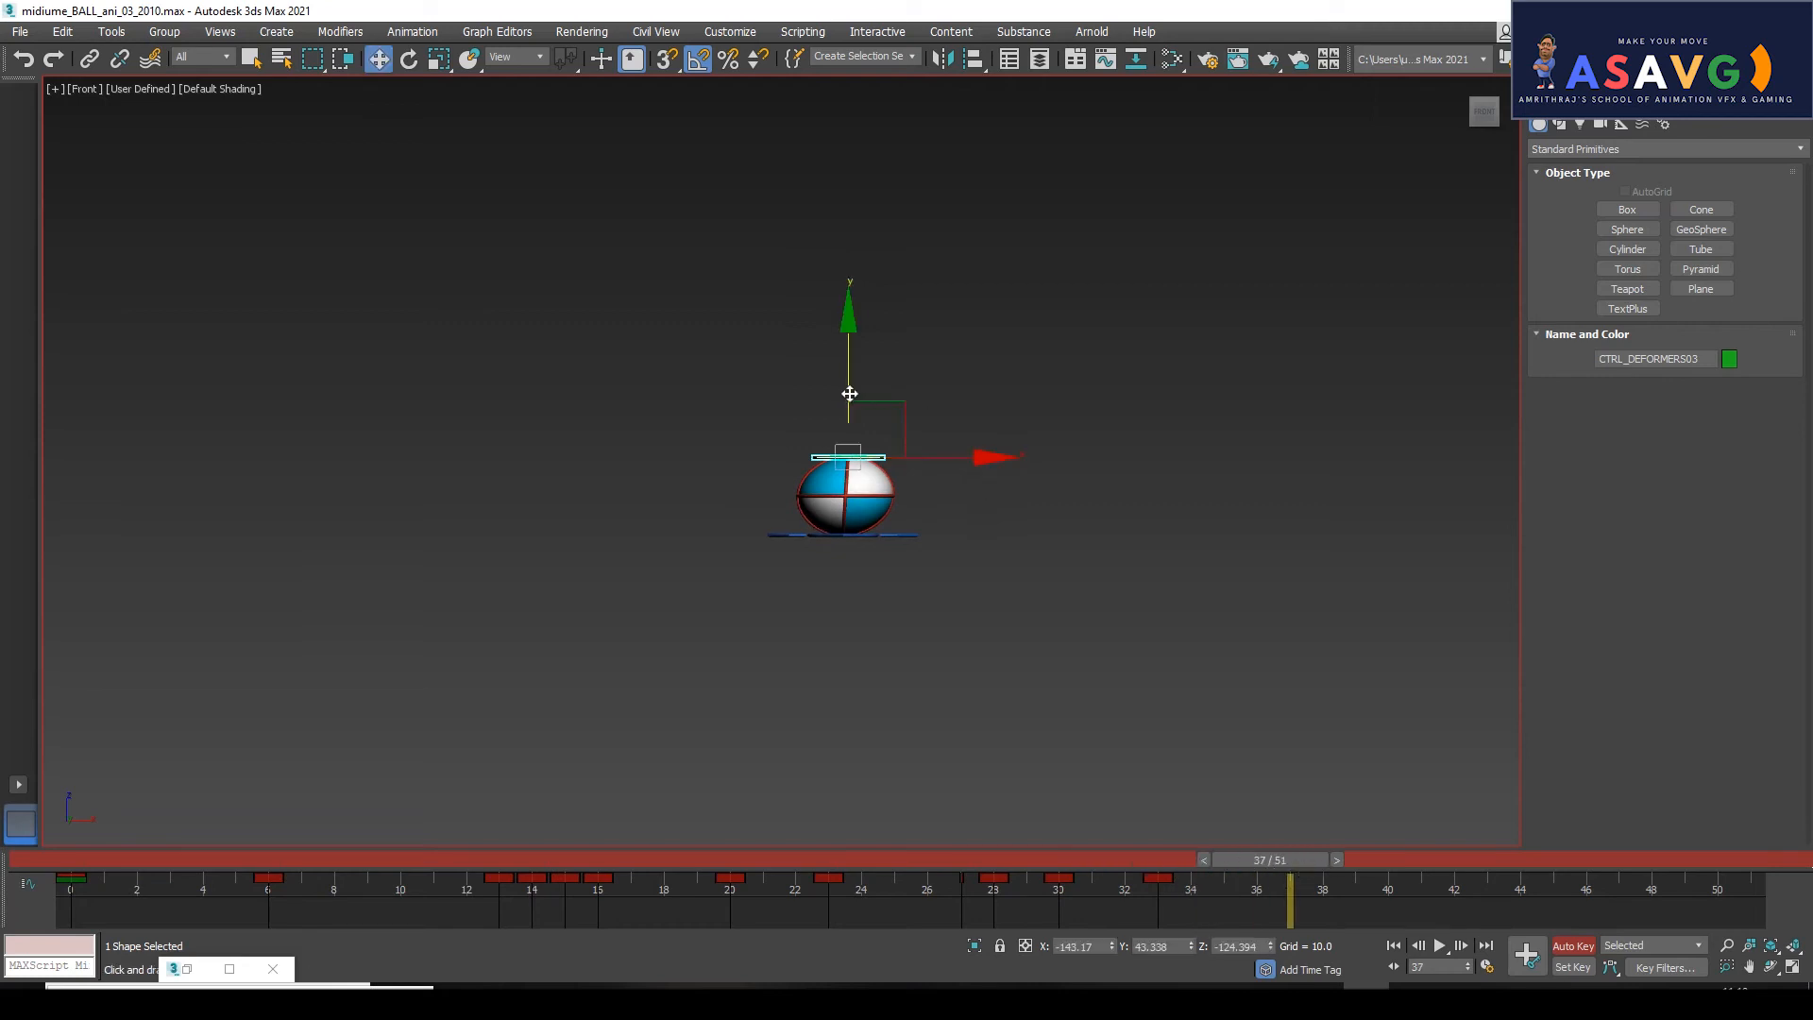
left_click_drag(848, 387, 848, 392)
Shift the deformer control slightly back along X at frame 26, and scrub forward to frame 40 to check the settling.
left_click_drag(1131, 867, 950, 898)
key("q")
key("w")
key("q")
key("w")
key("q")
key("w")
key("q")
key("w")
key("w")
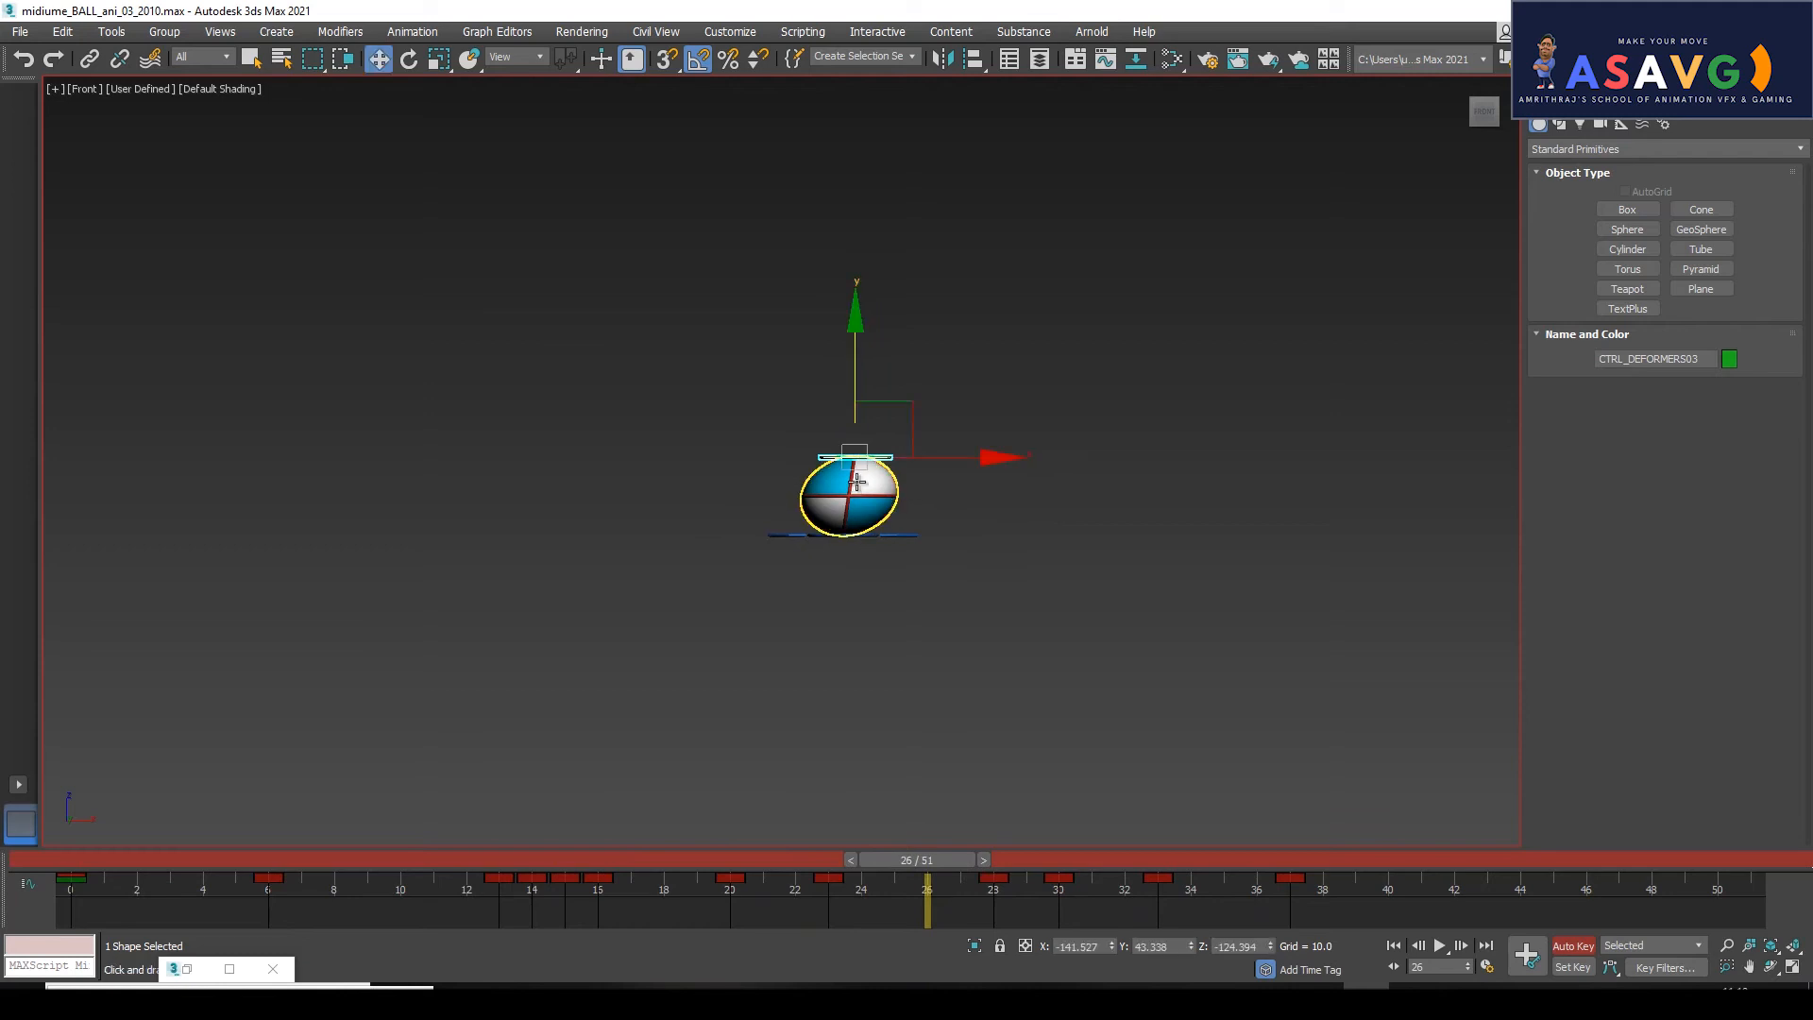
left_click_drag(996, 450, 981, 449)
left_click_drag(885, 849, 1388, 908)
key("w")
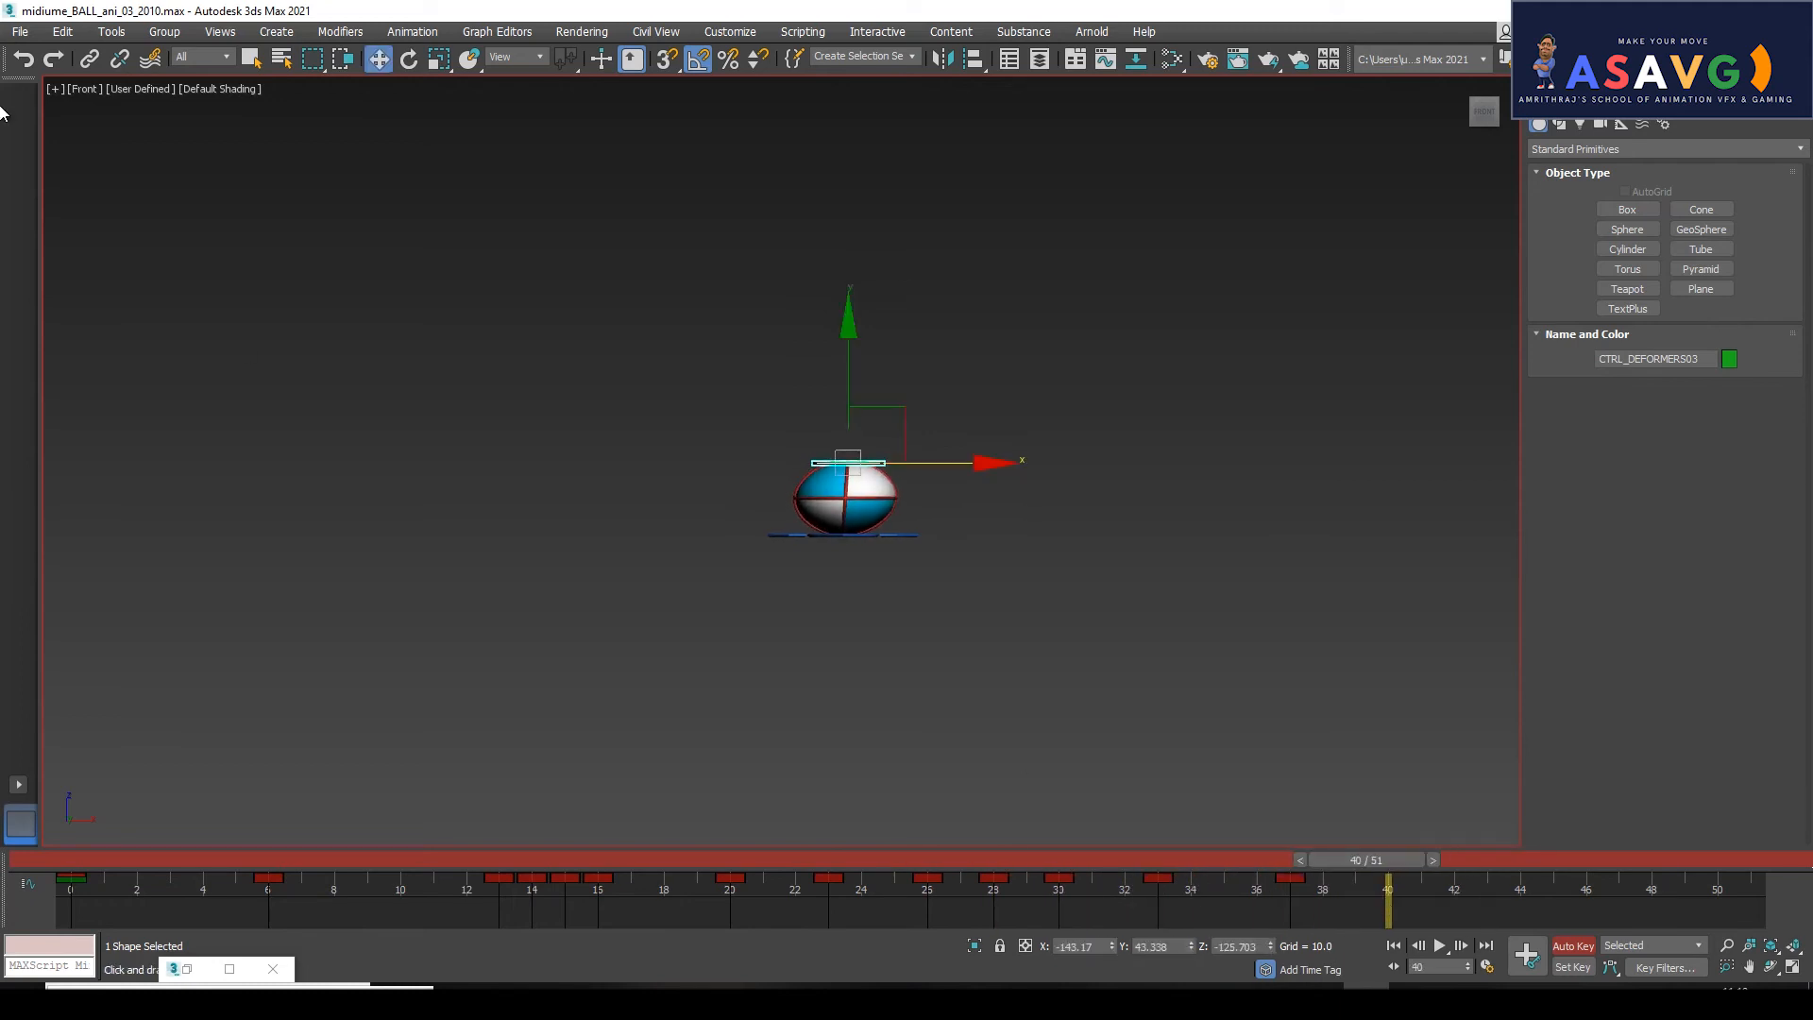
Create a new preview animation of the Front viewport with the revised settling keys, and maximize its playback window.
left_click(55, 88)
mouse_move(151, 295)
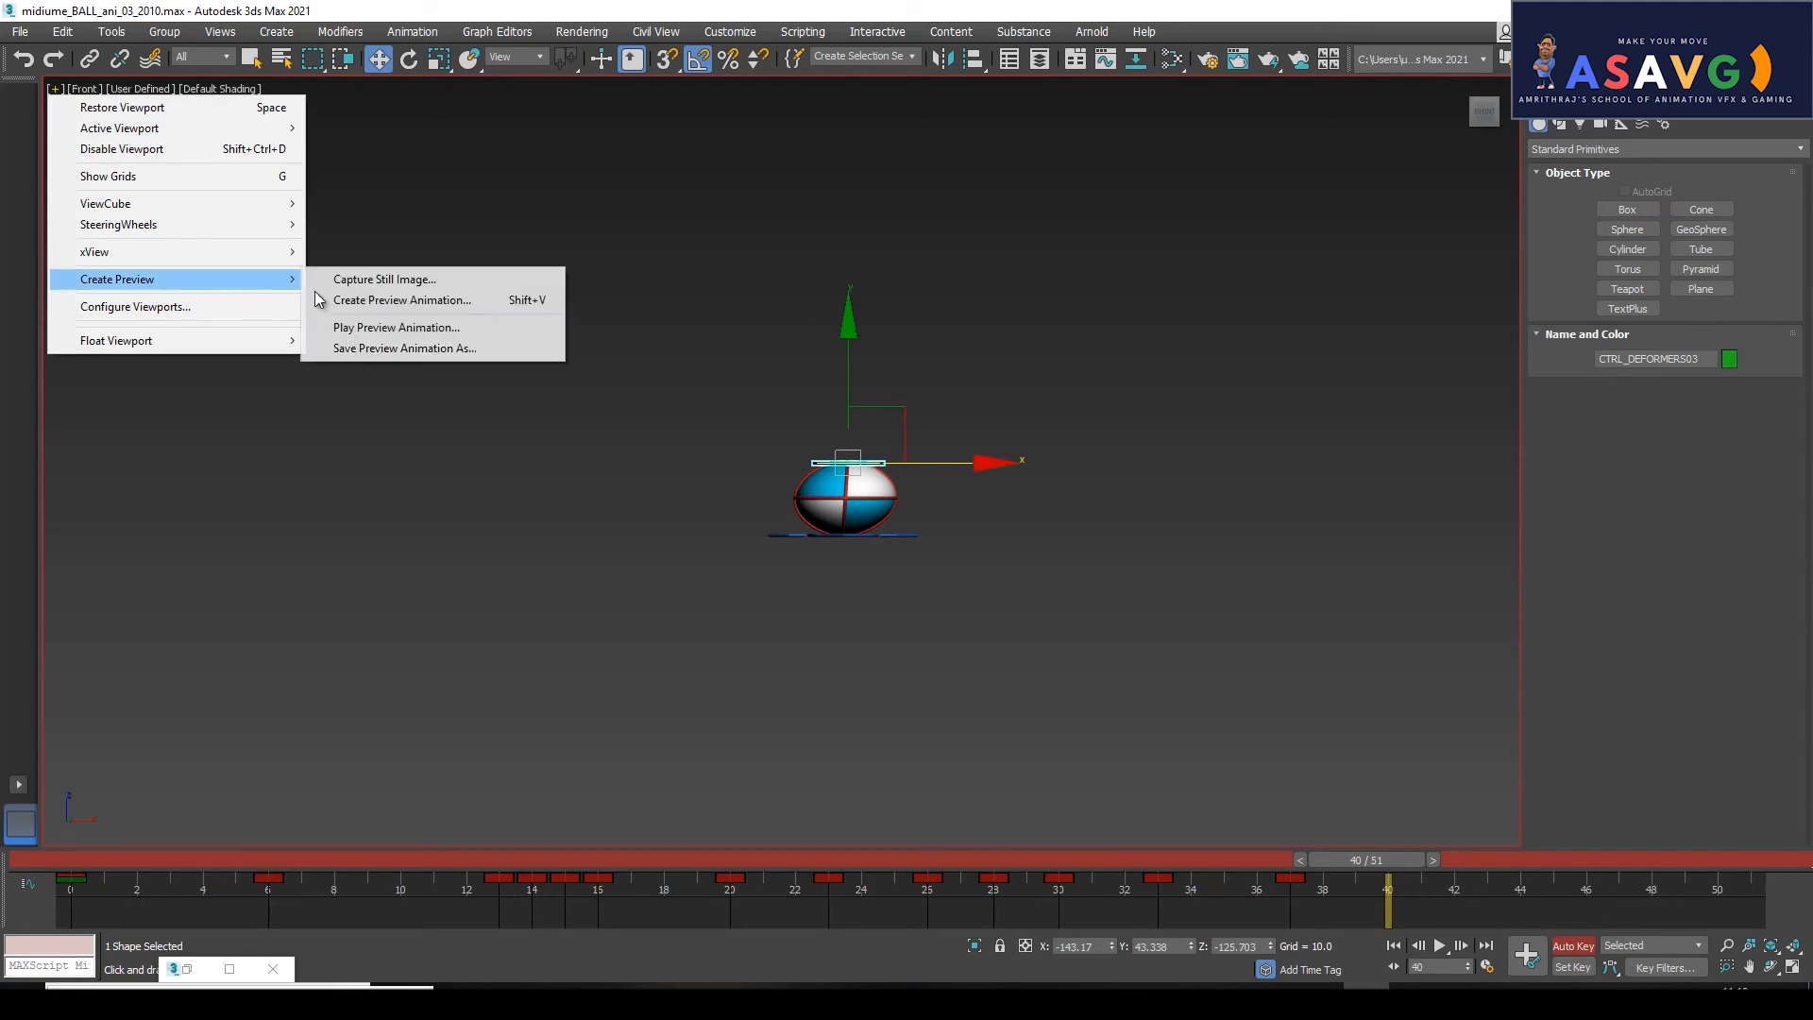
left_click(397, 300)
left_click(986, 777)
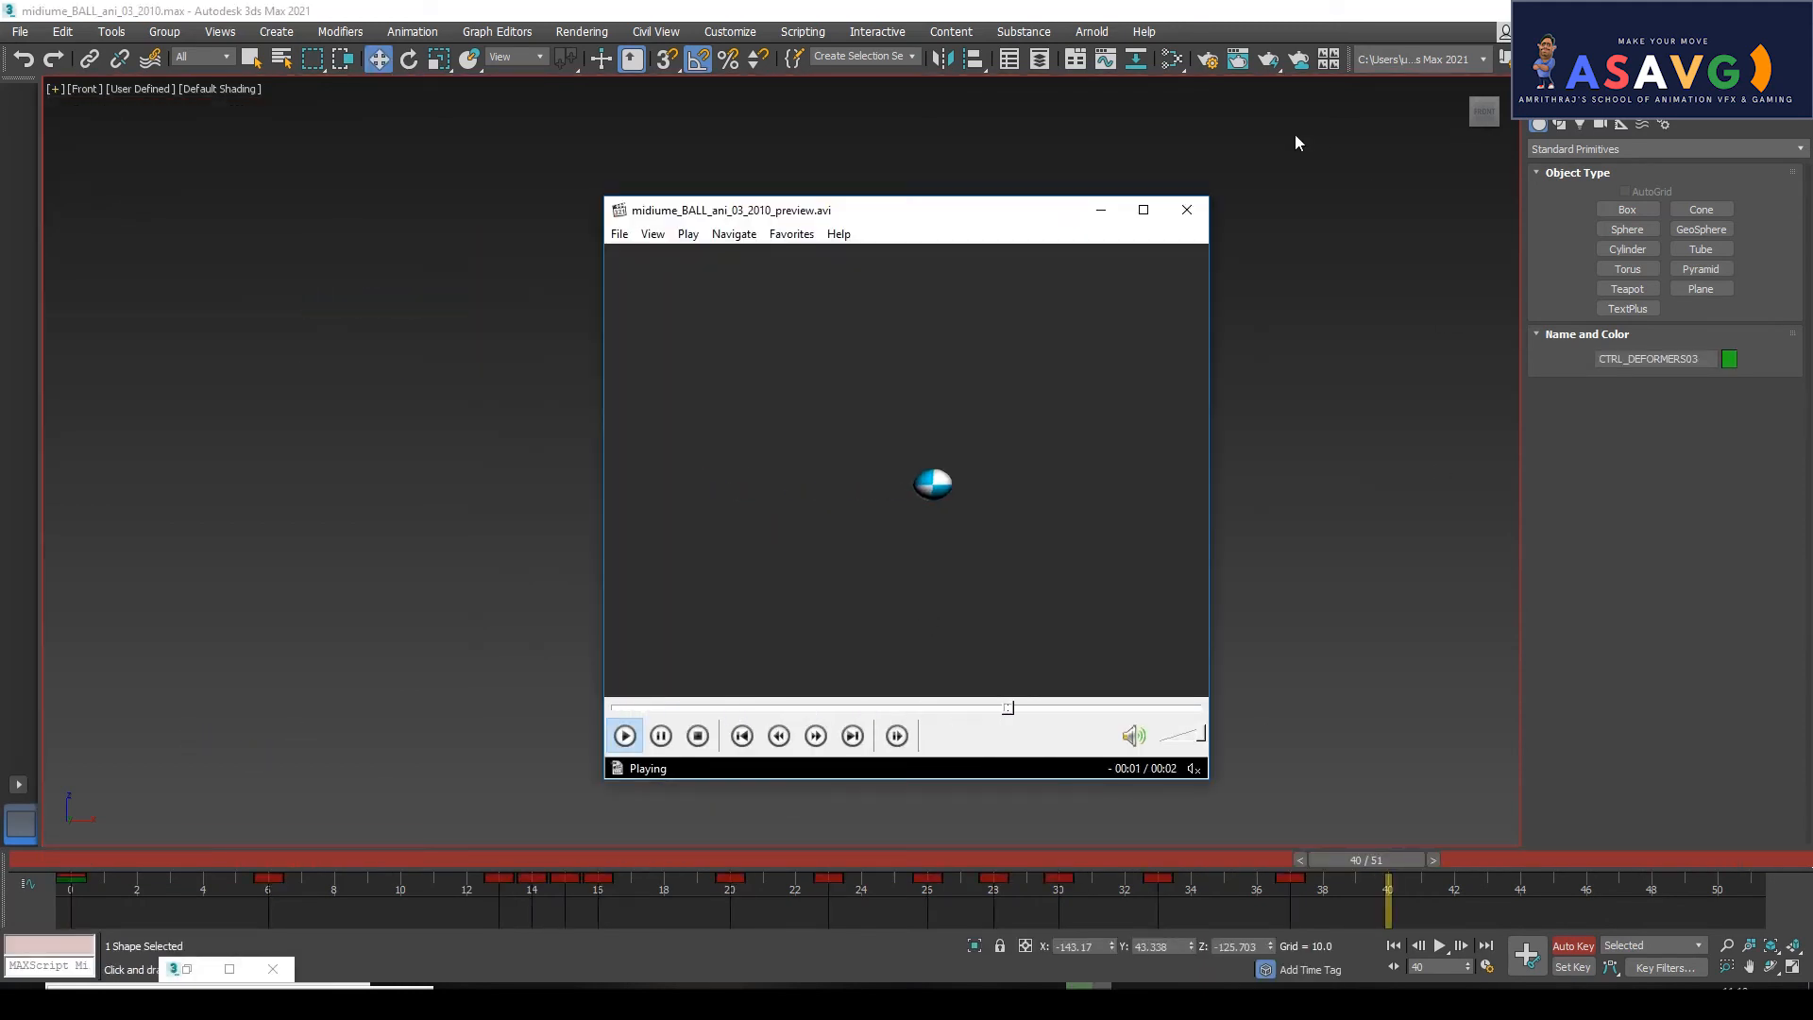
left_click(1142, 209)
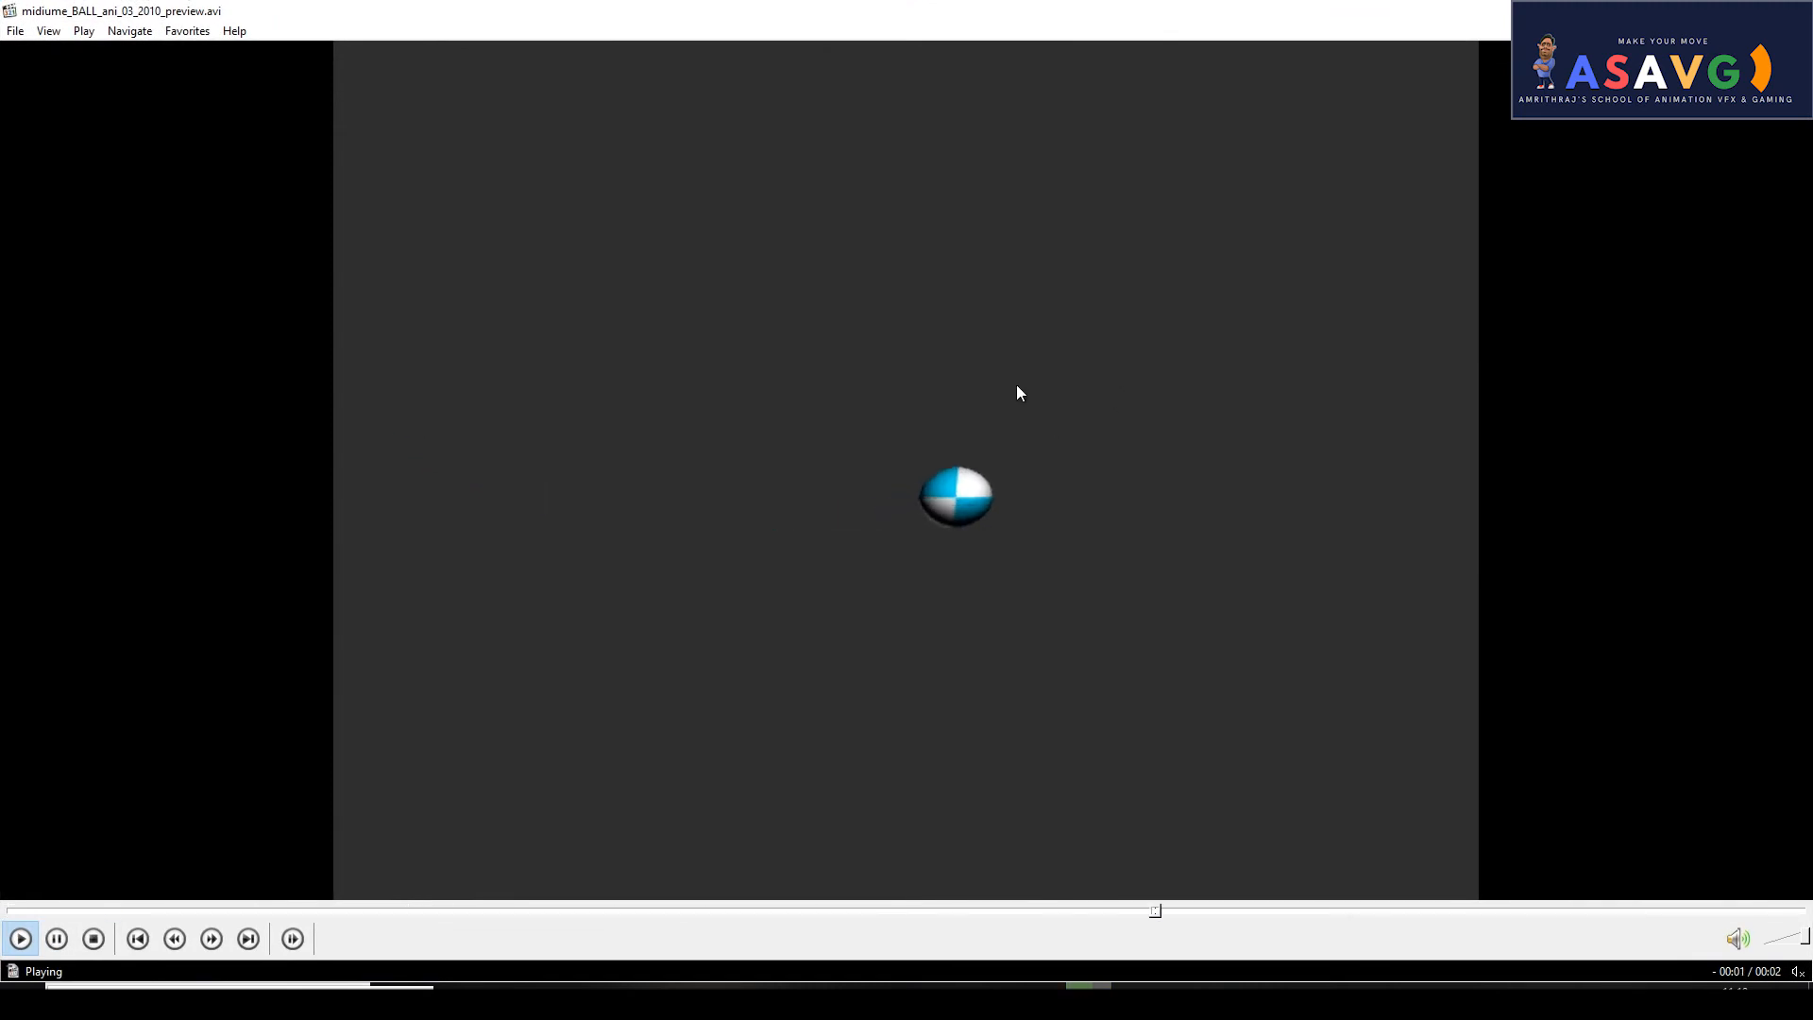
Replay the preview from the start to judge the anticipation, stretch and settling, and close the playback window.
left_click(9, 911)
key("space")
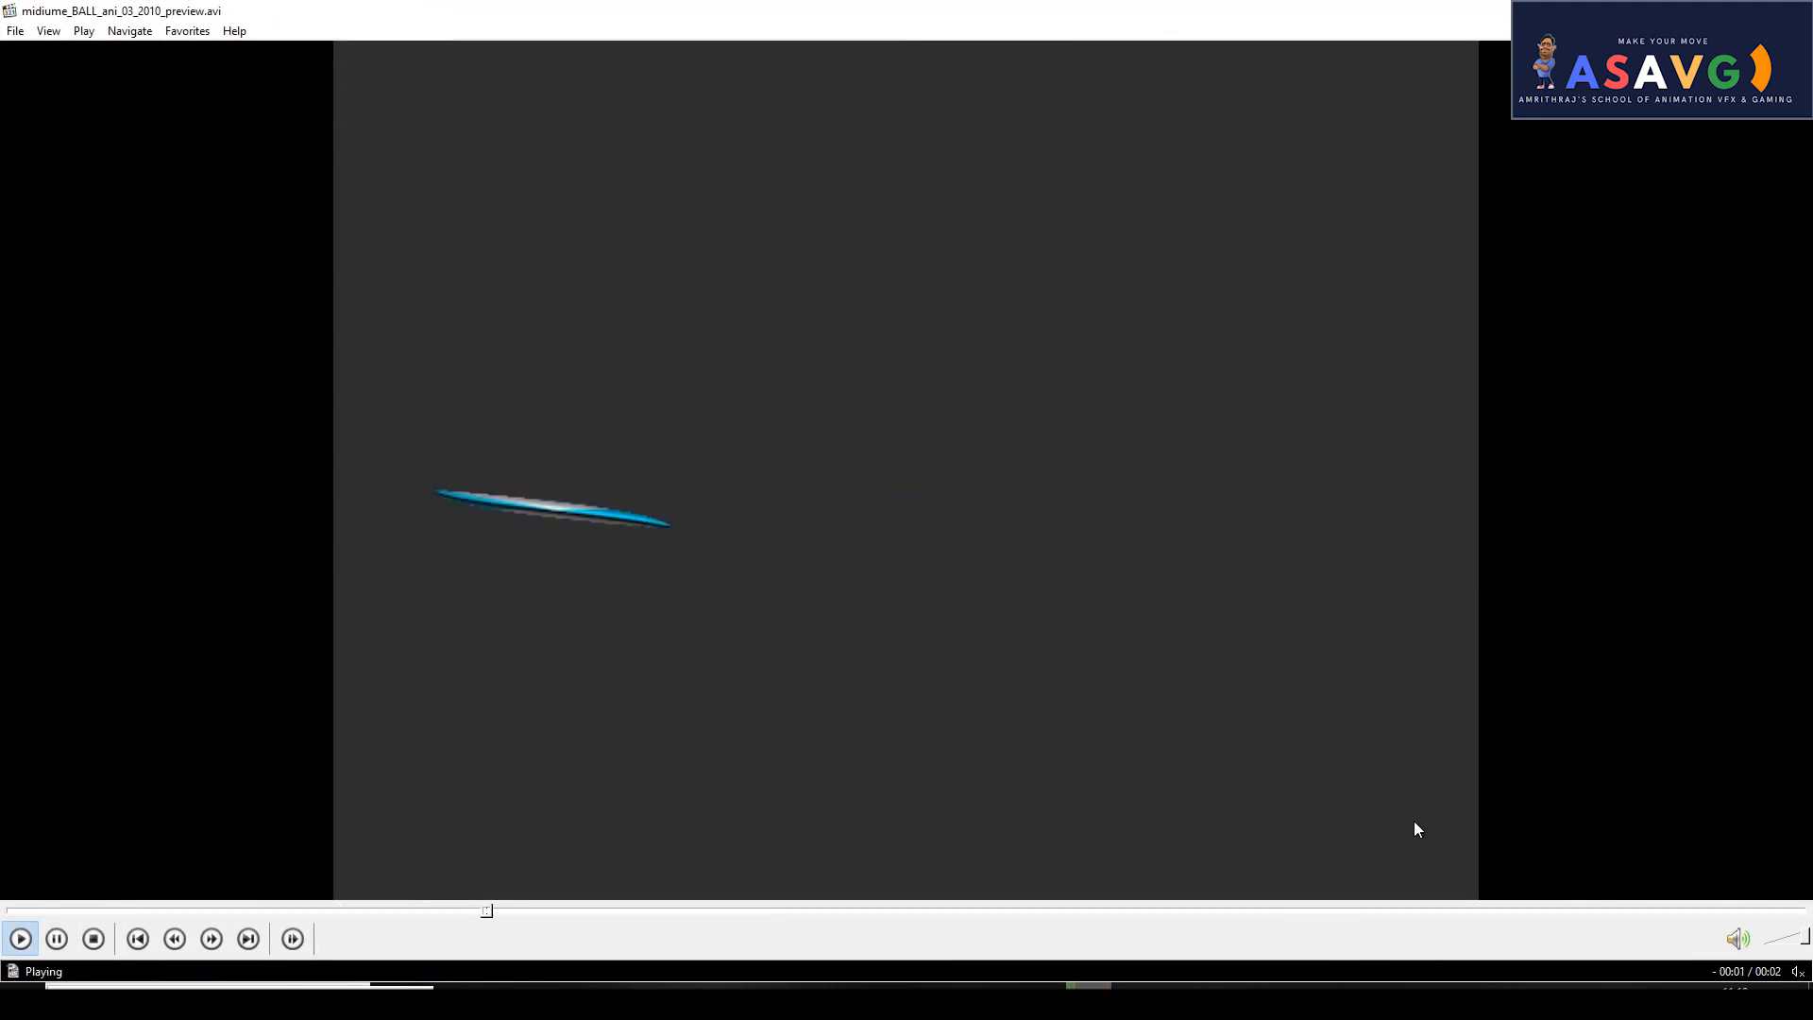
key("space")
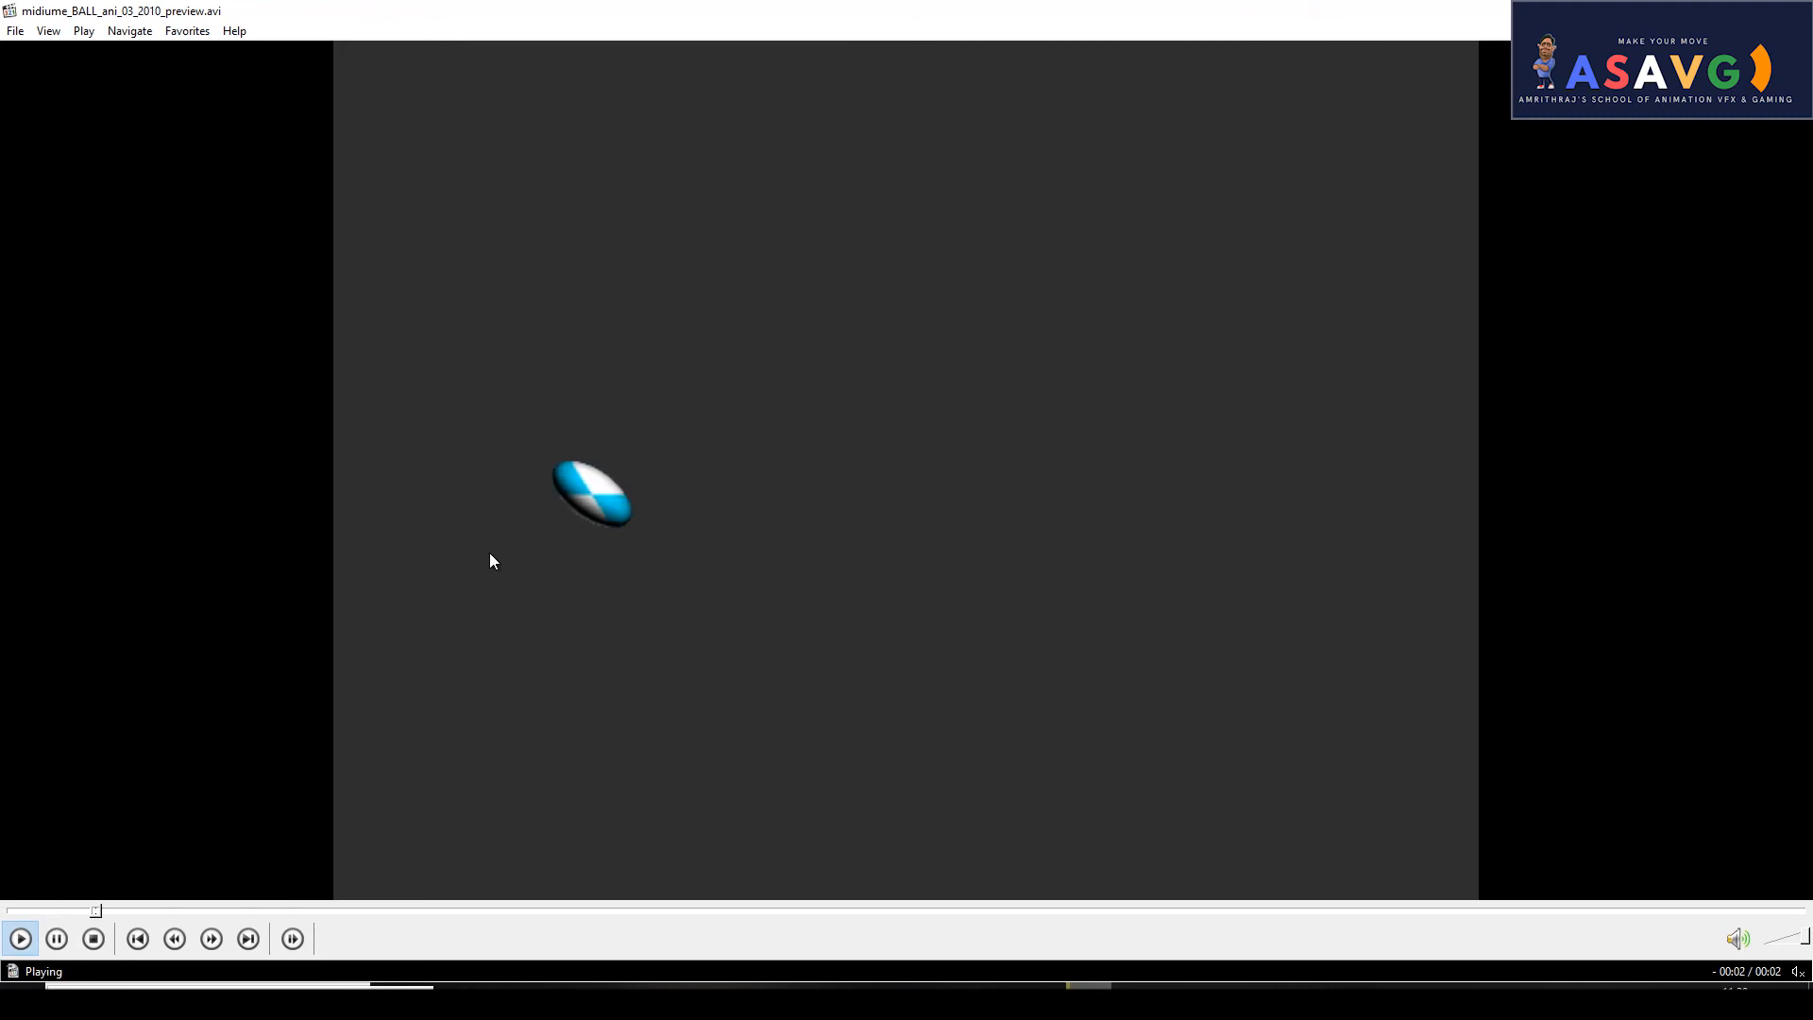
left_click(6, 909)
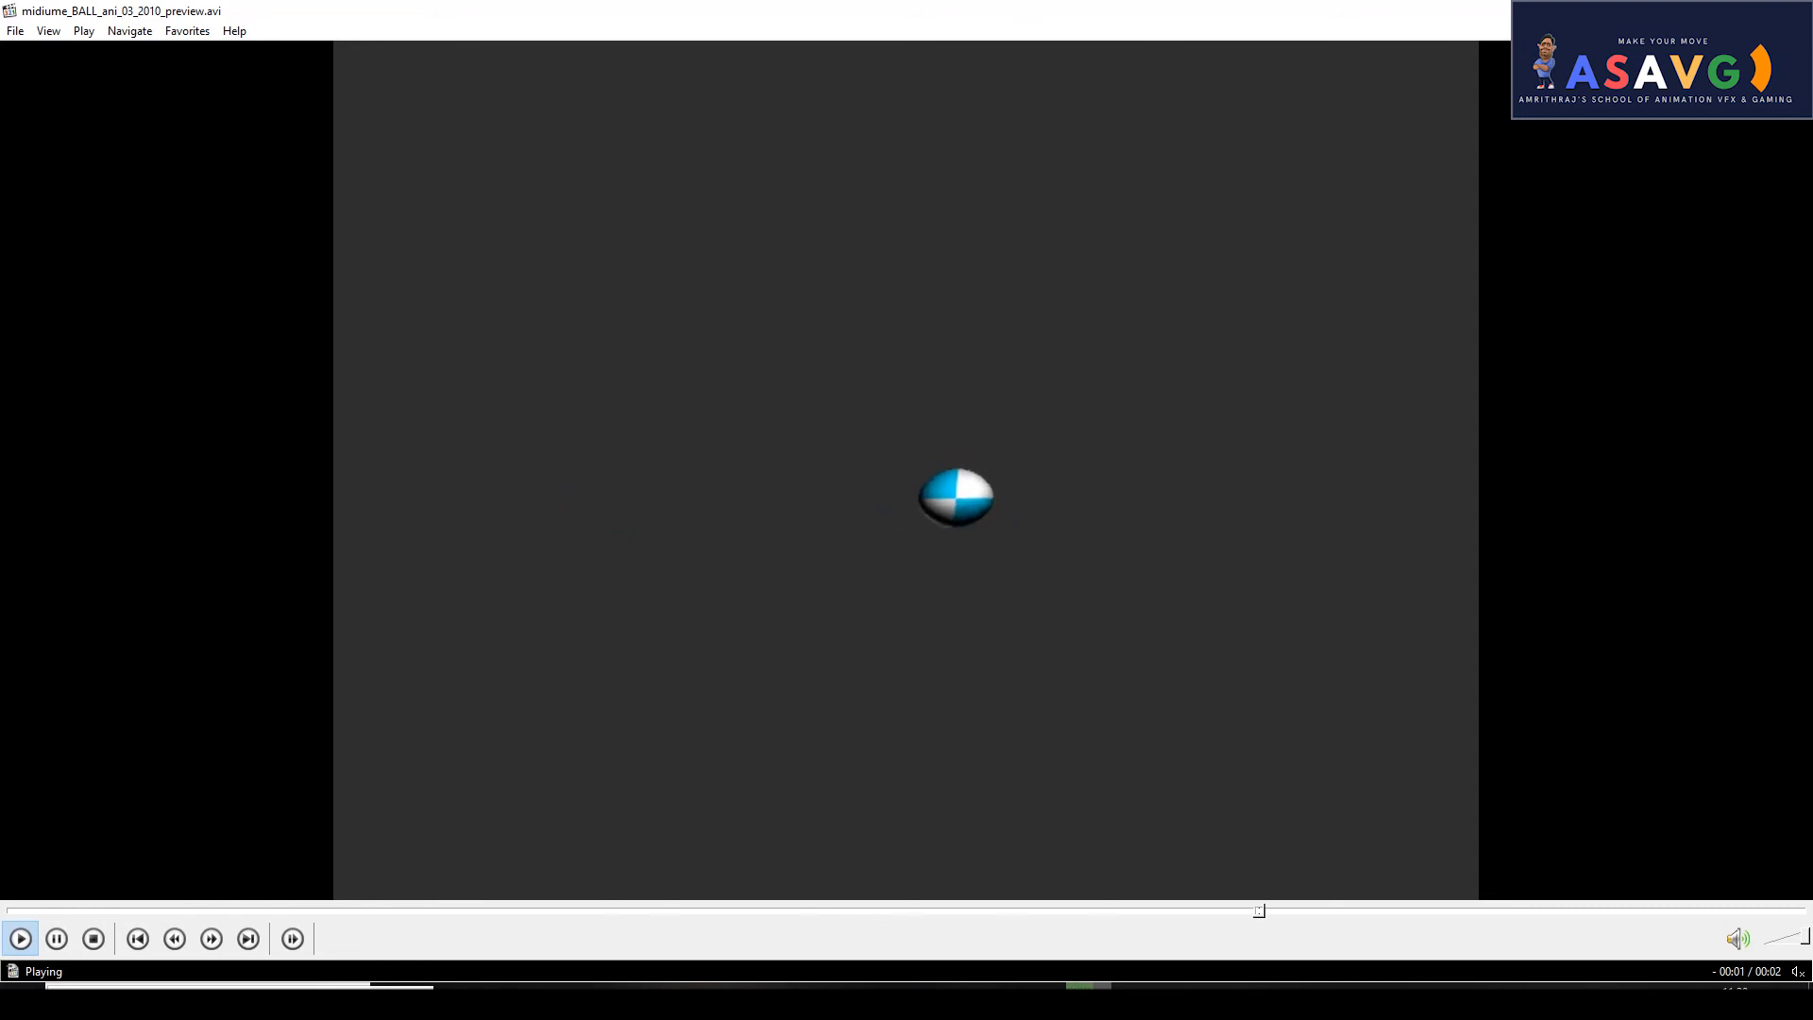
left_click(1792, 11)
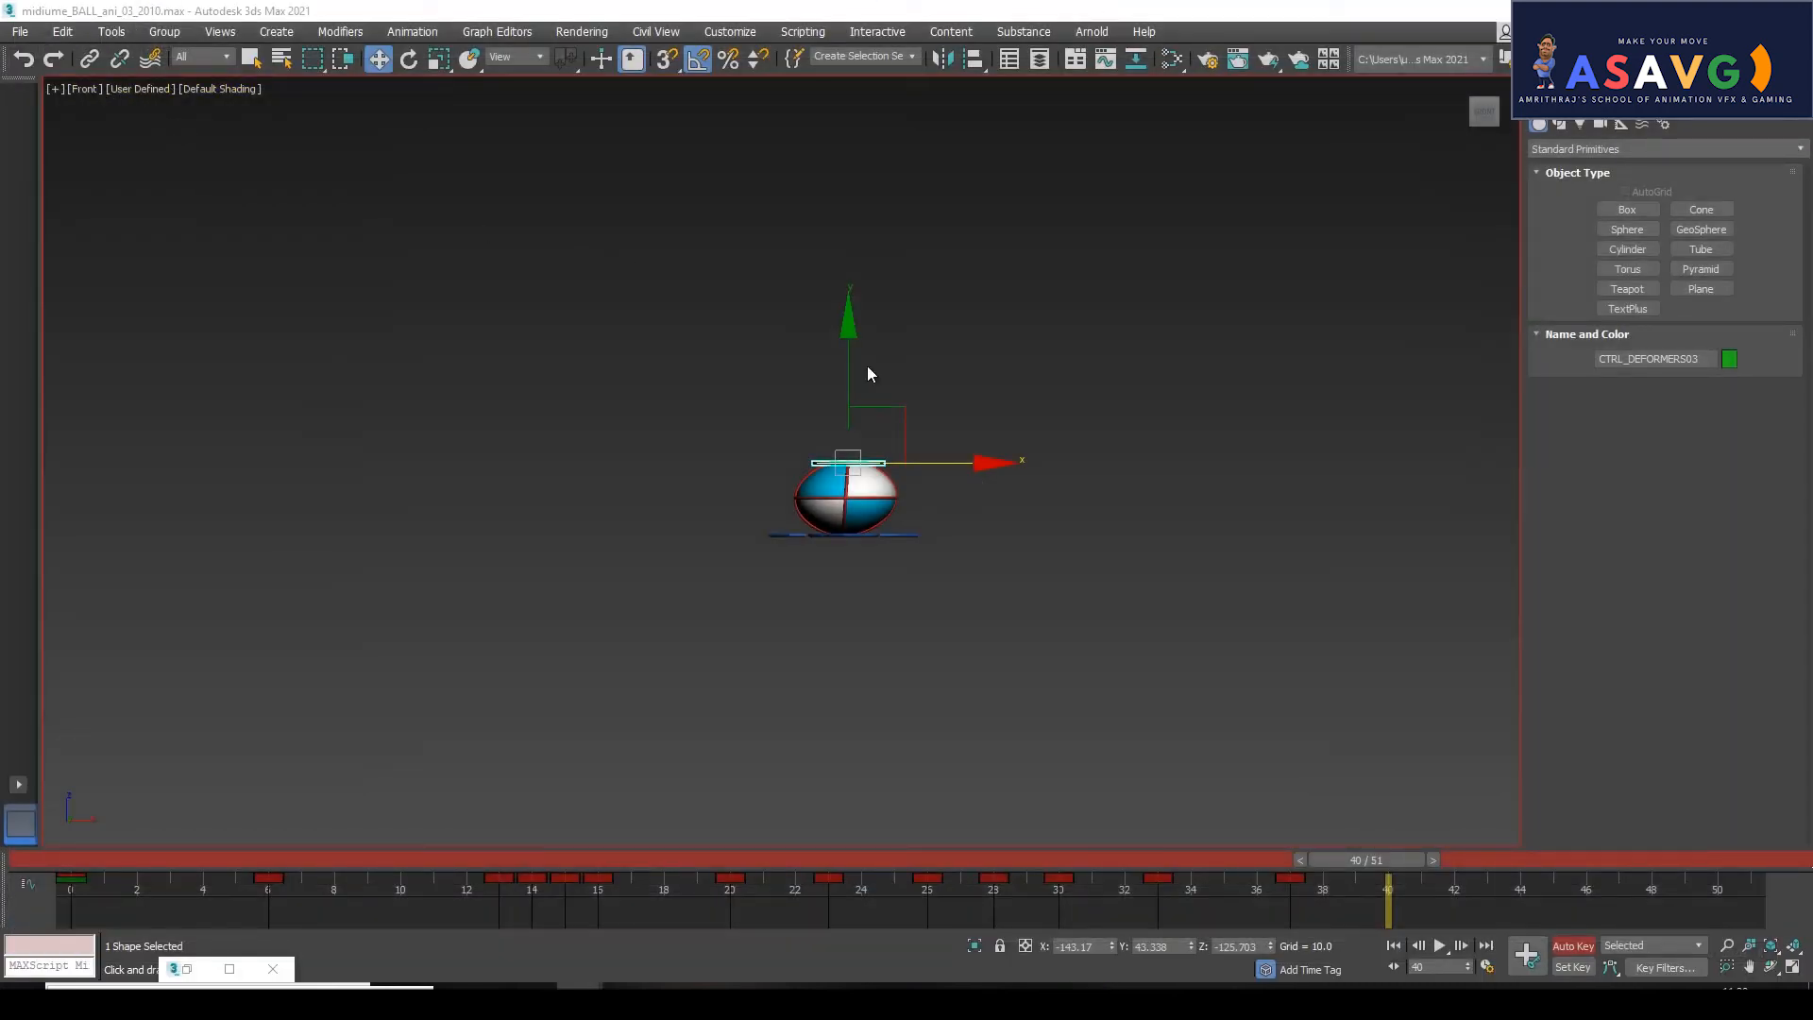
Scrub back and forth through the timeline to examine the ball's deformation, and clear the selection at frame 36.
left_click_drag(868, 367, 966, 698)
left_click_drag(114, 859, 519, 870)
key("w")
left_click_drag(1356, 916, 852, 859)
key("w")
left_click_drag(1437, 883, 1255, 892)
key("w")
left_click(208, 144)
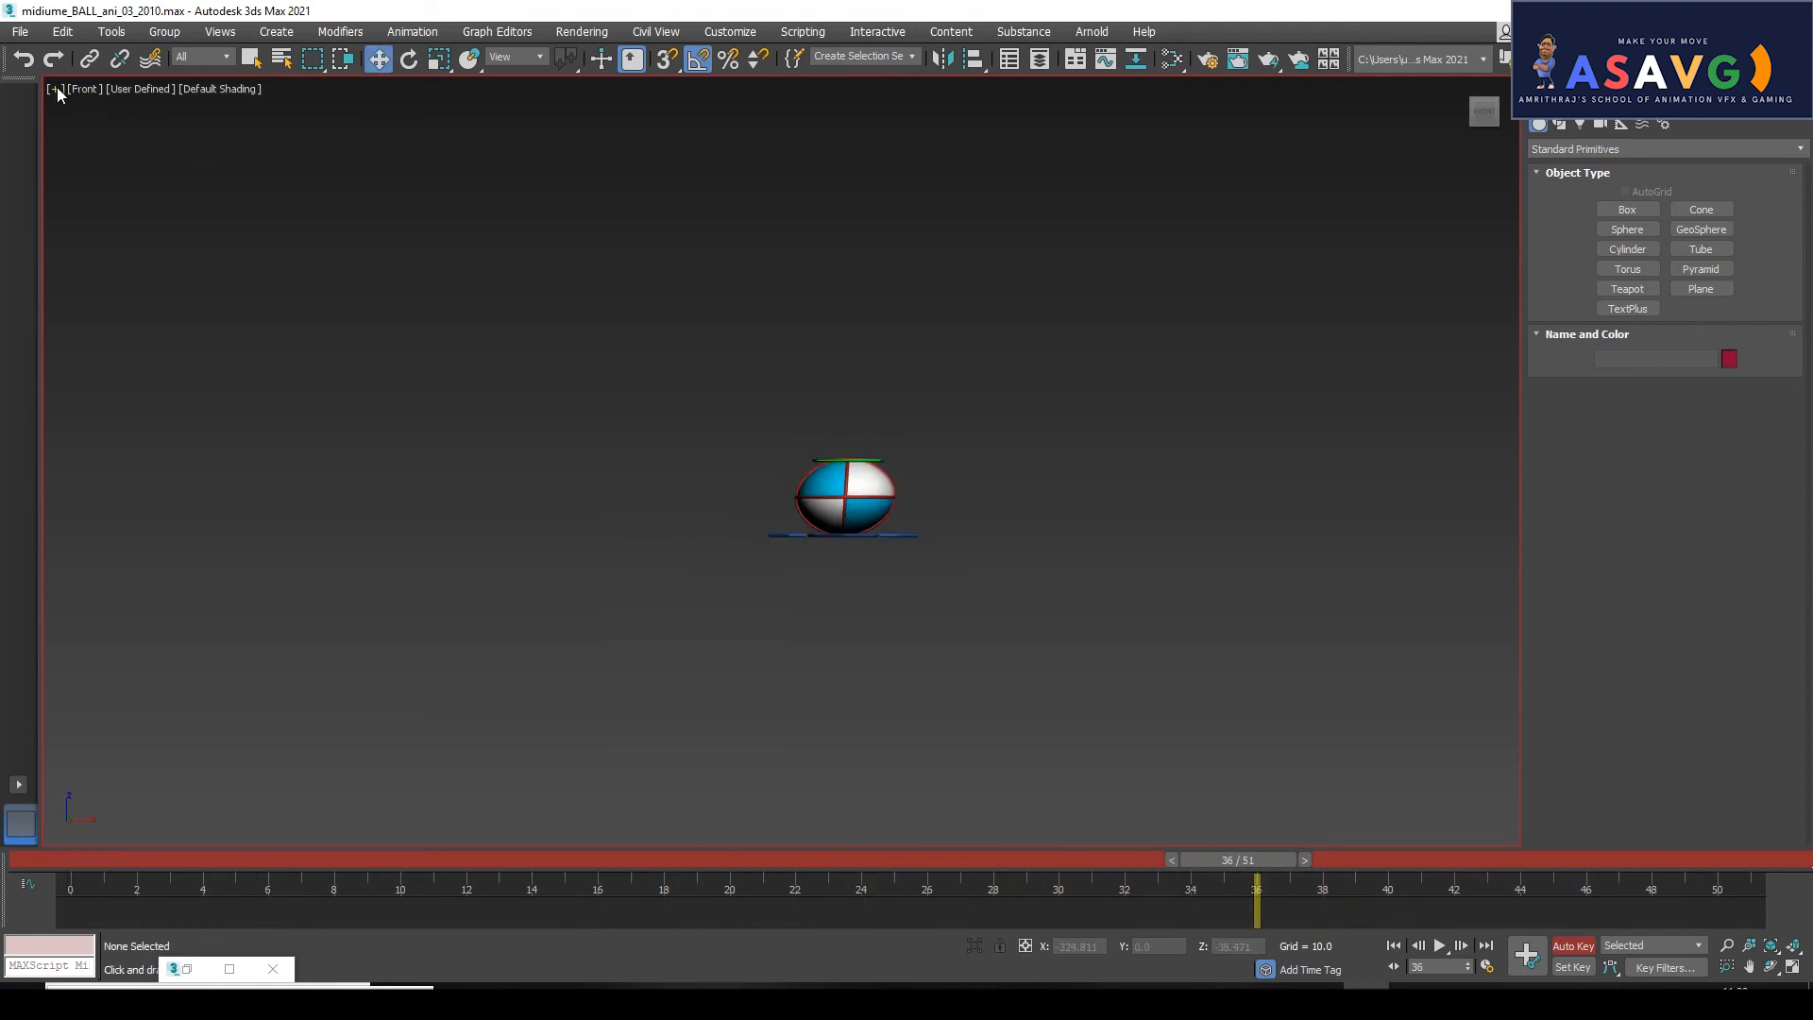
Create another preview animation of the Front viewport, watch it maximized, and return to the 3ds Max scene.
left_click(55, 88)
mouse_move(122, 275)
left_click(434, 301)
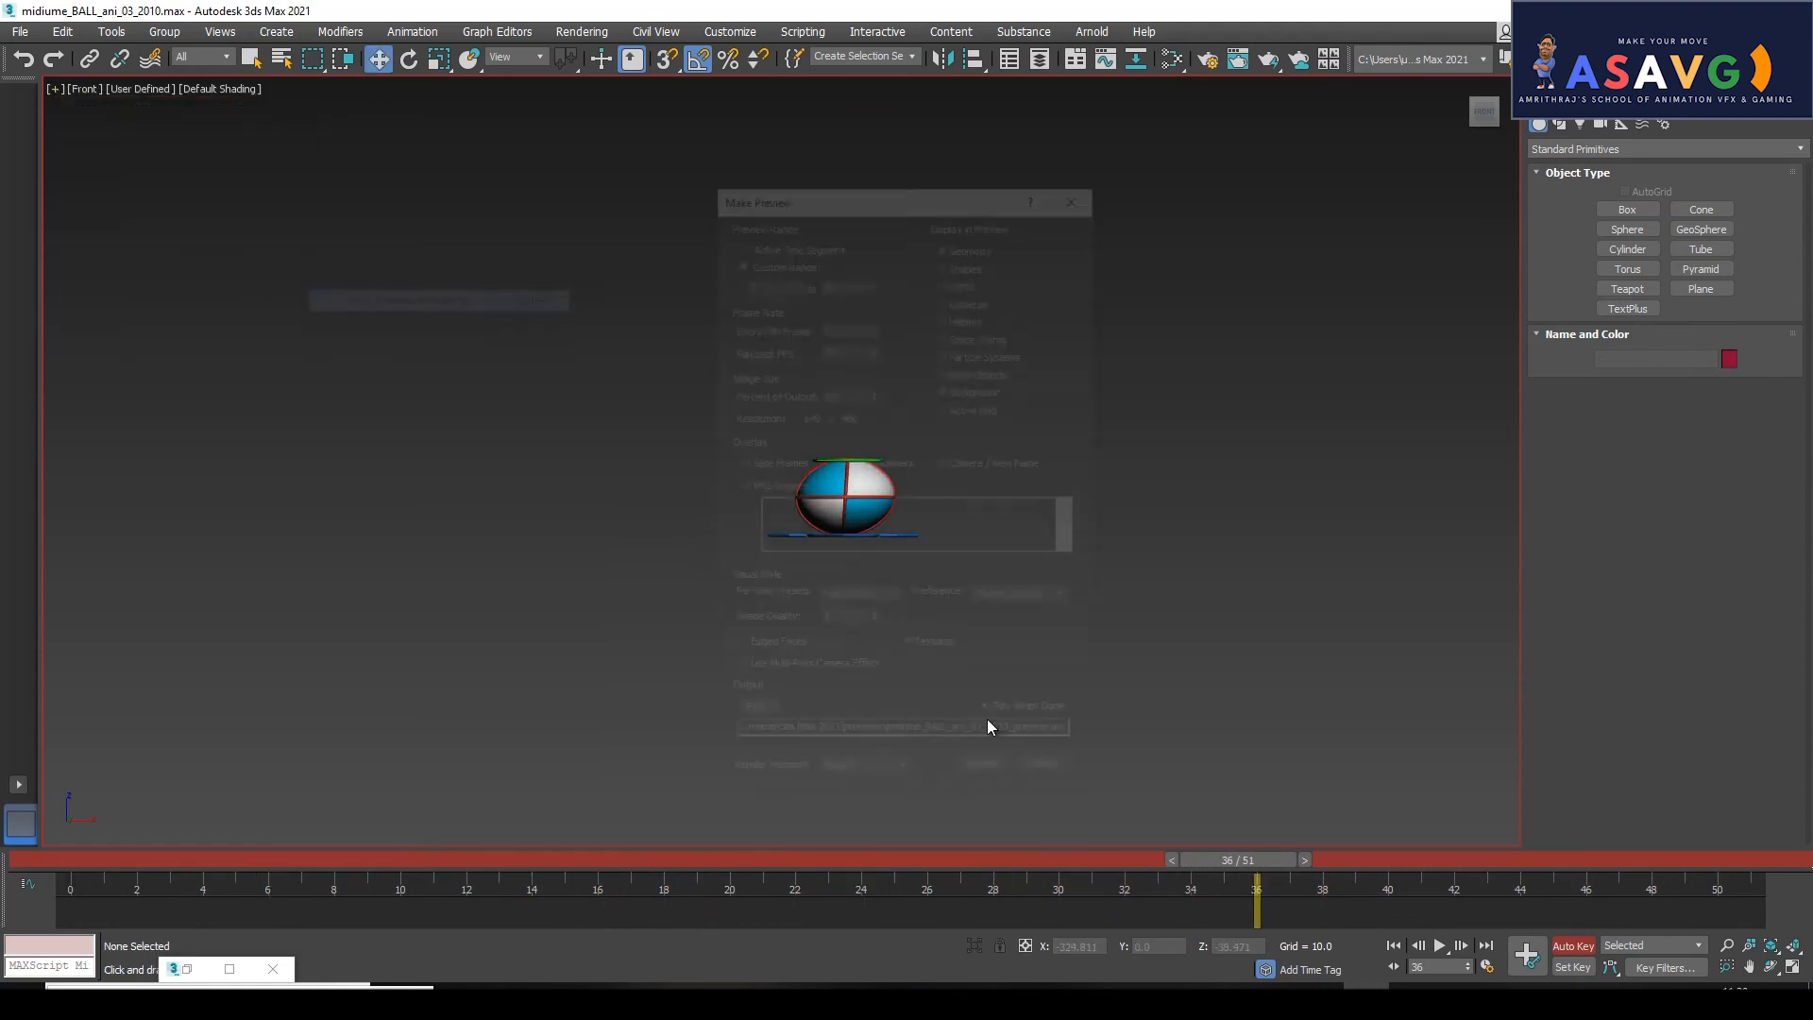
left_click(982, 763)
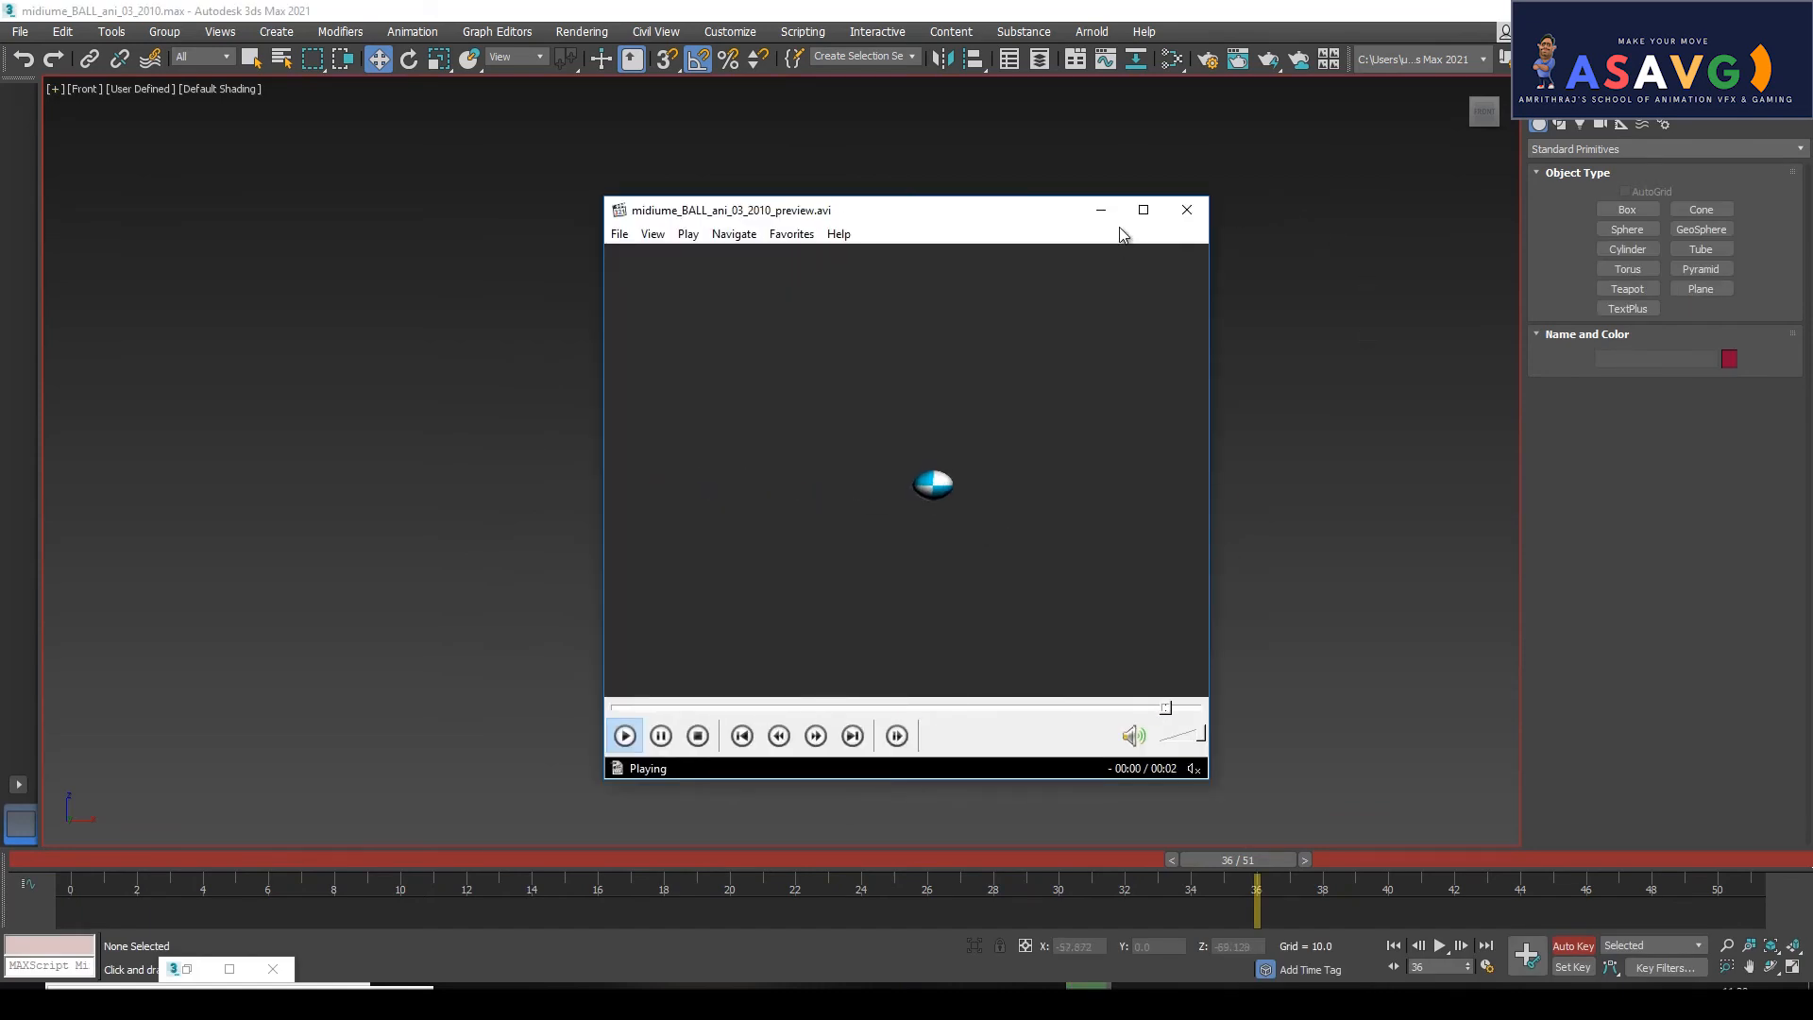
left_click(1142, 210)
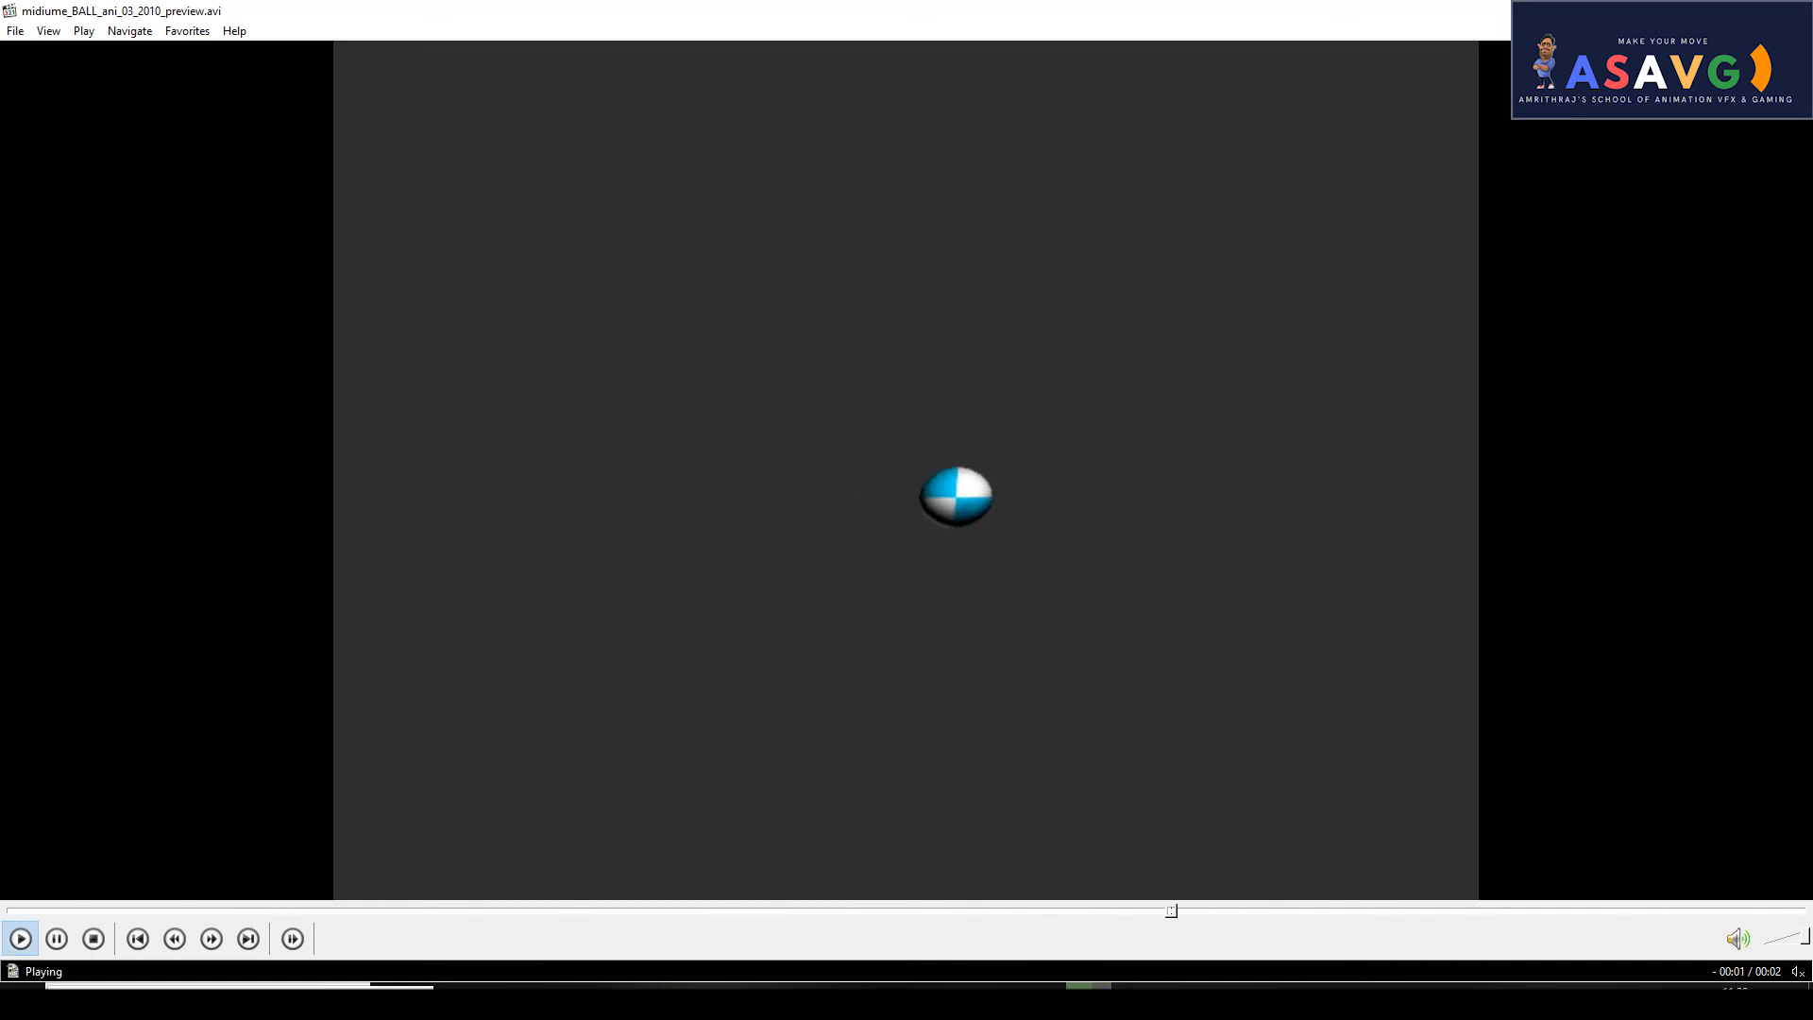
key("alt+F4")
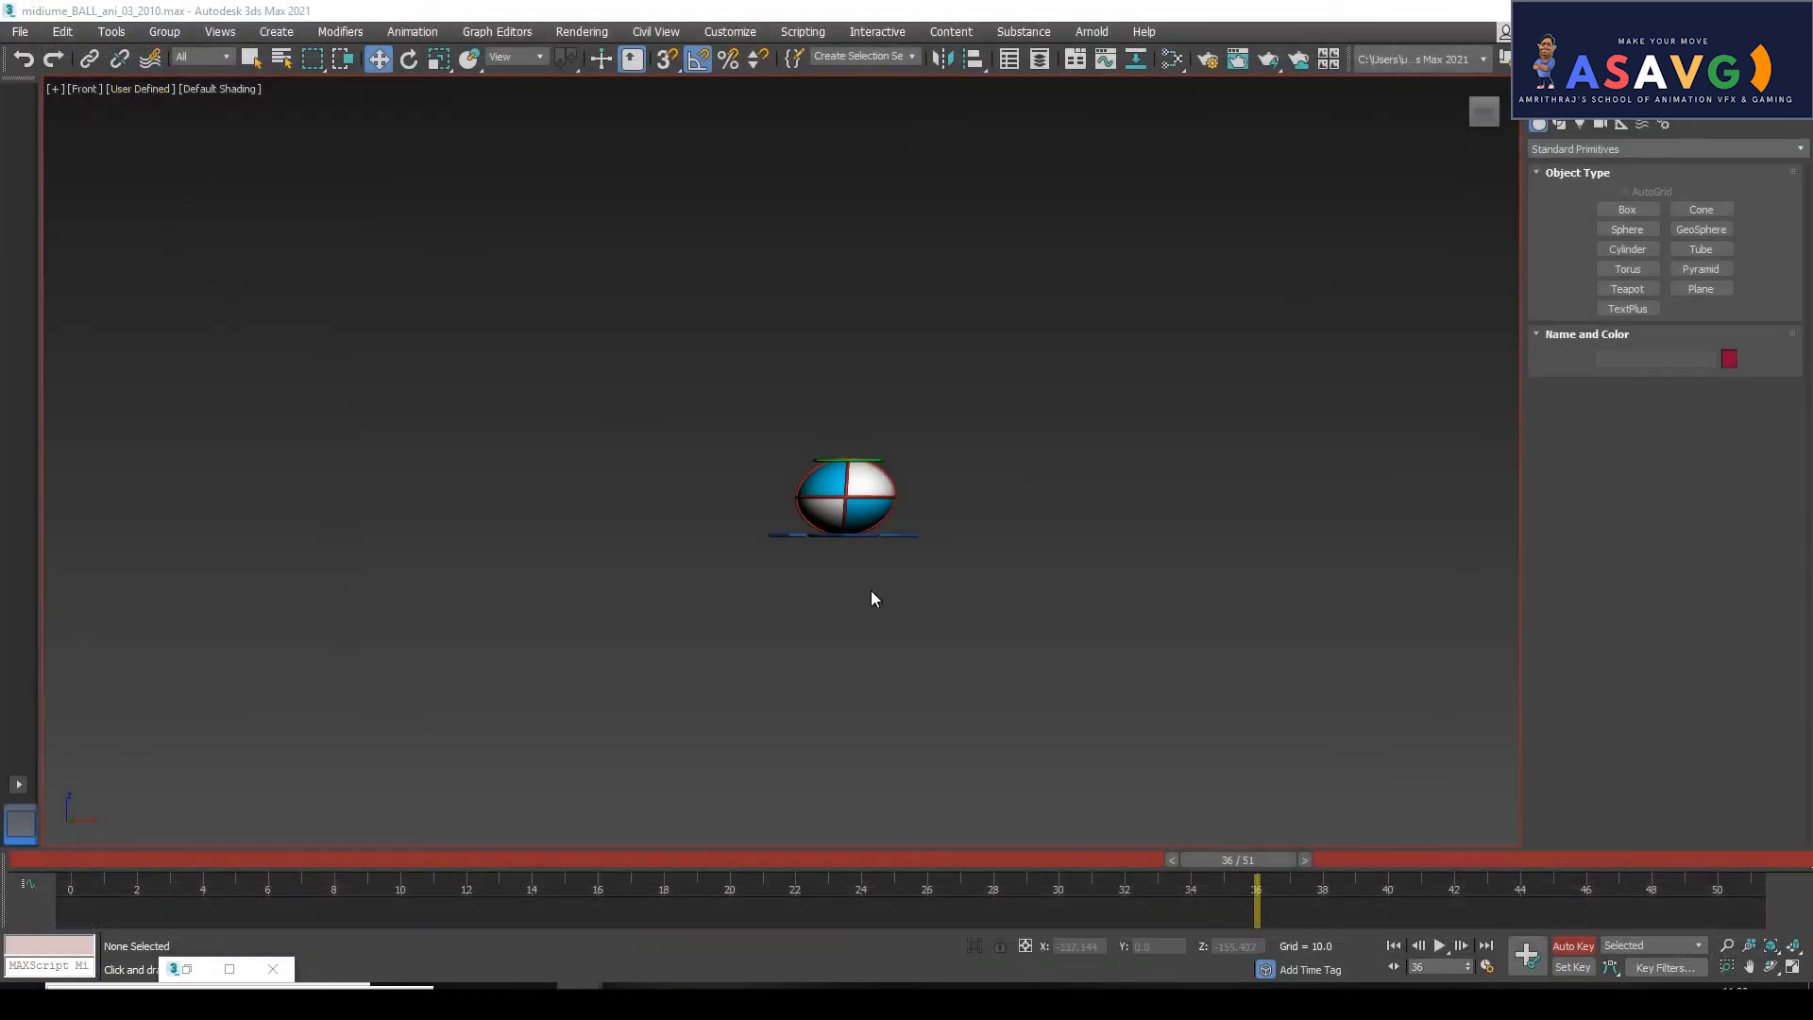
Select the master control, move it forward along X at frame 22, and scrub to frame 27.
left_click(882, 532)
left_click_drag(916, 860, 737, 886)
left_click_drag(887, 893, 797, 890)
key("w")
left_click_drag(996, 534, 1047, 605)
left_click_drag(772, 863, 931, 891)
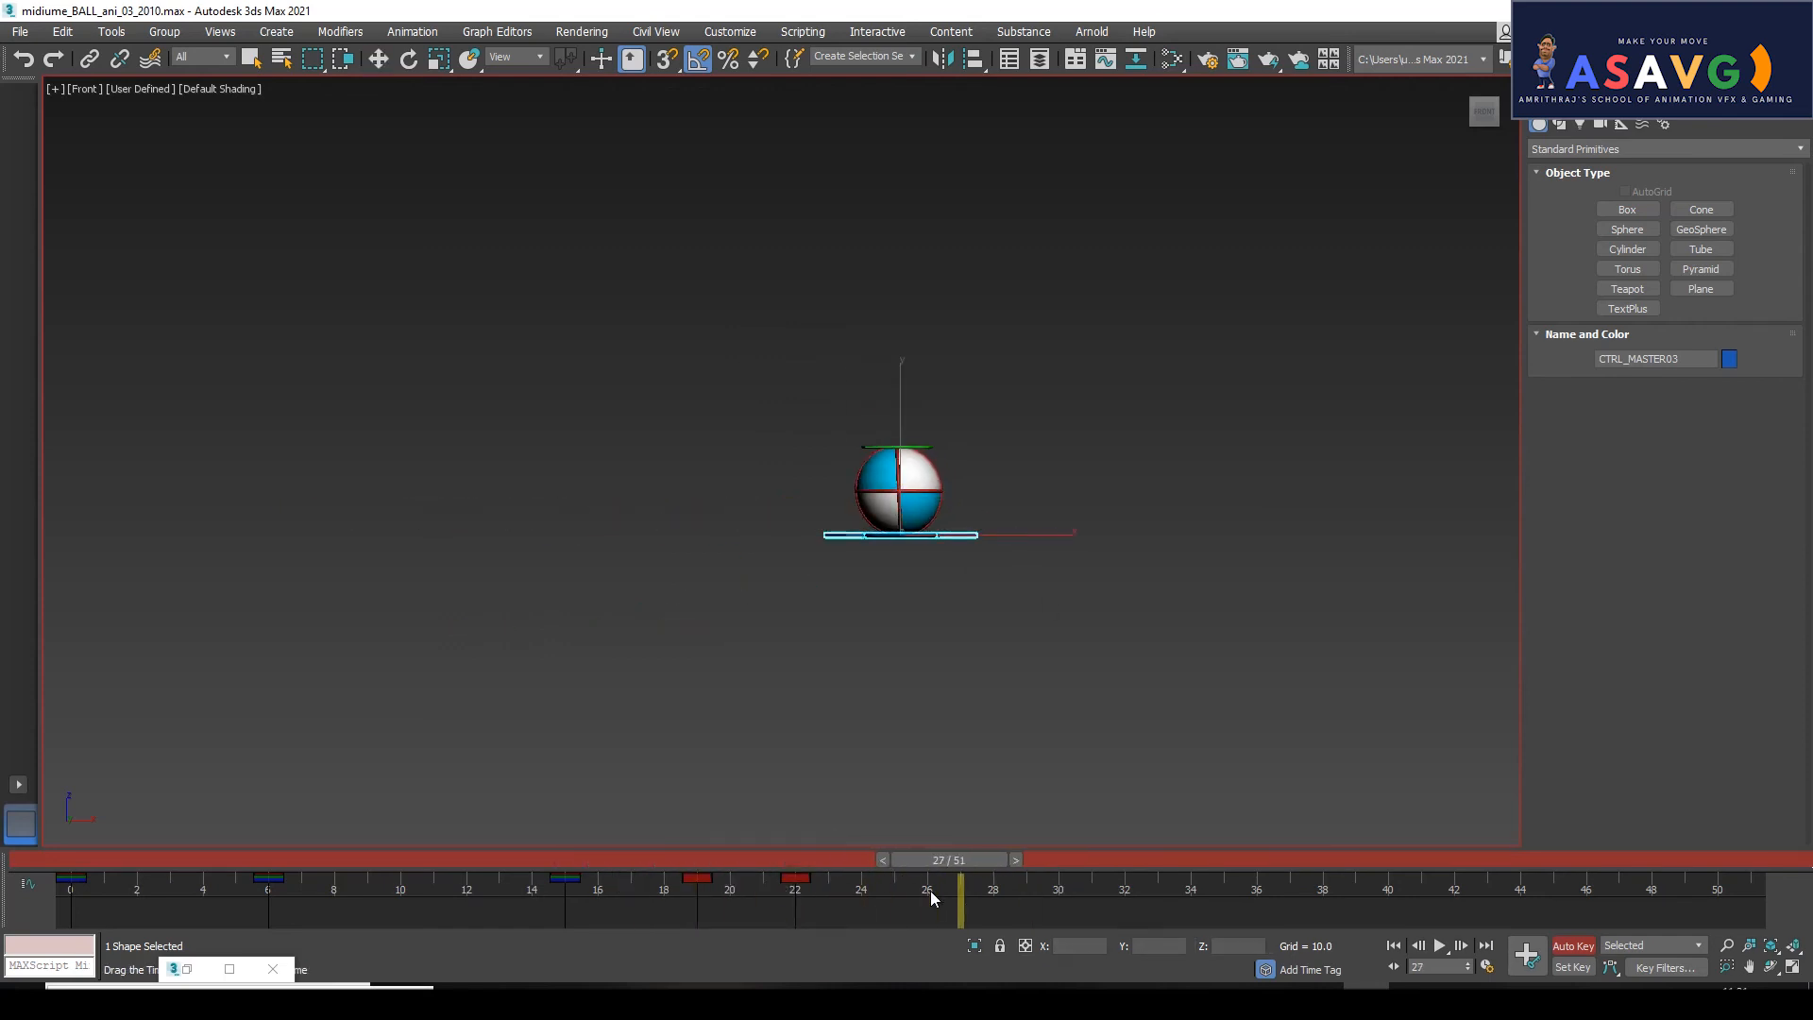
Move the master control's frame 22 key to frame 25, and shift the control back to about X -134.8 at frame 30.
left_click_drag(796, 878, 1001, 905)
key("period")
key("w")
left_click_drag(1029, 535, 1016, 534)
left_click_drag(1021, 871, 1171, 880)
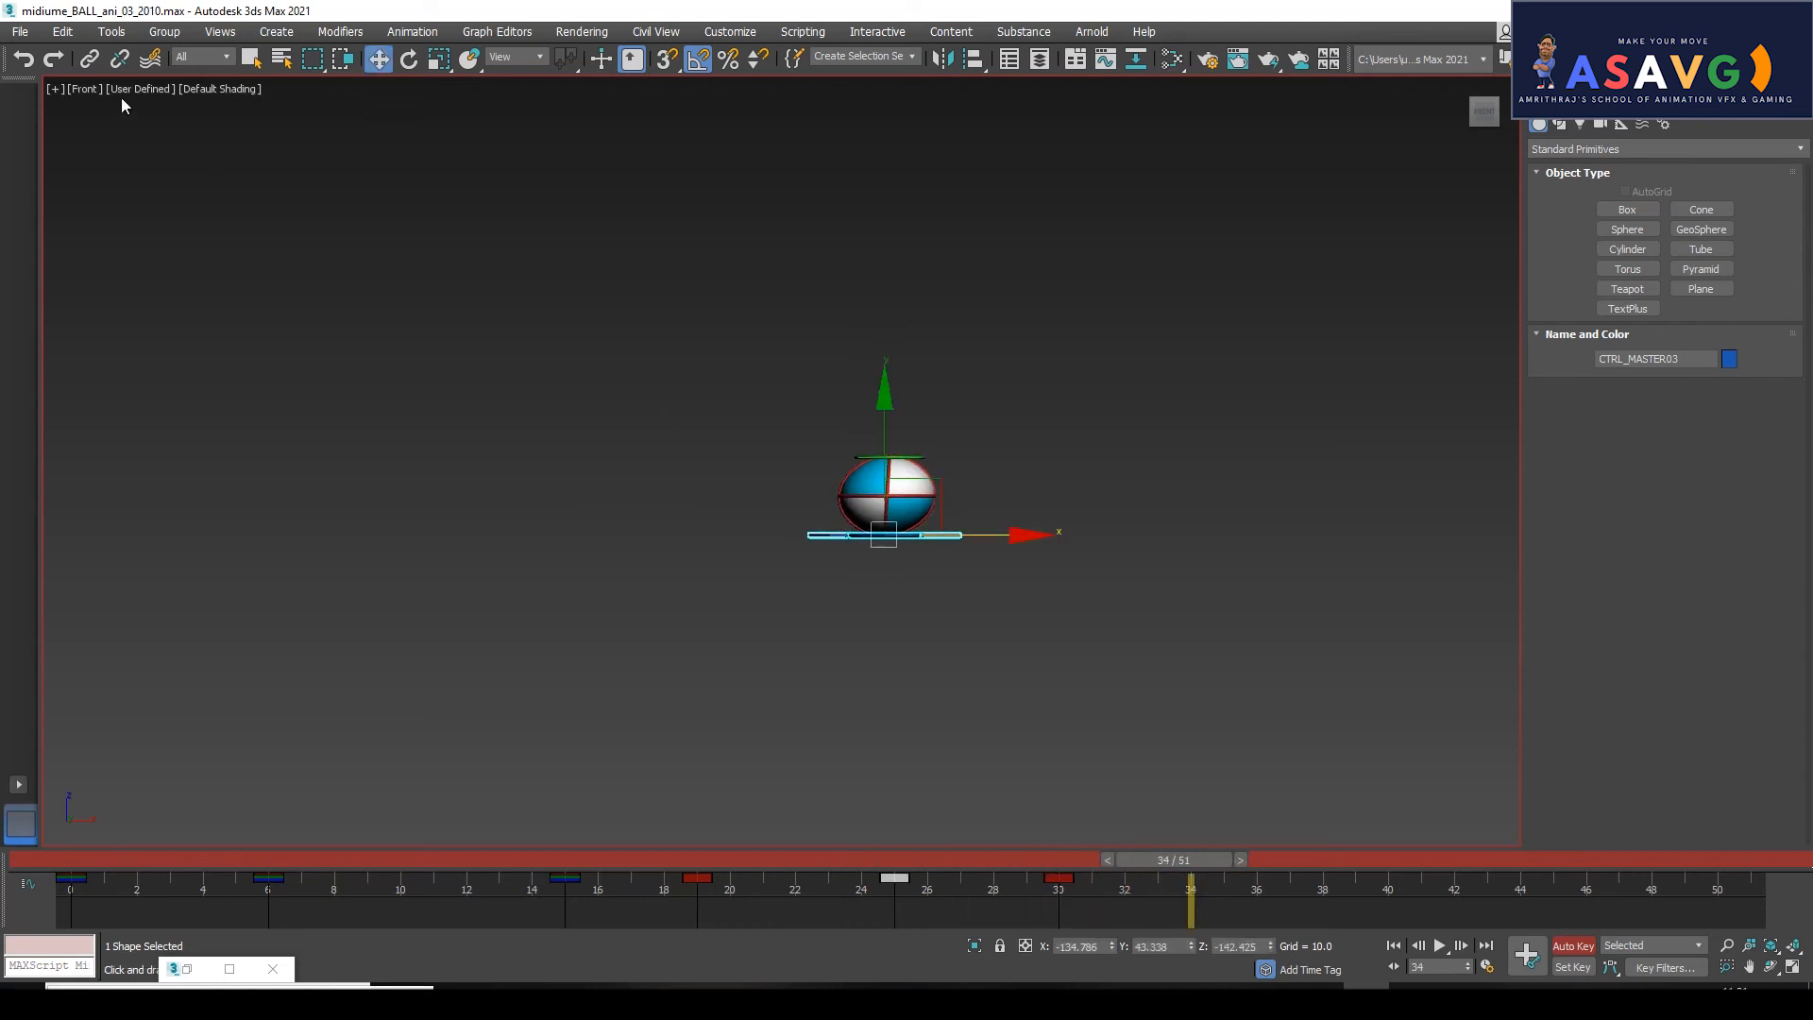
Create a preview animation of the Front viewport to review the master control's overshoot in a maximized playback window.
left_click(54, 93)
mouse_move(121, 279)
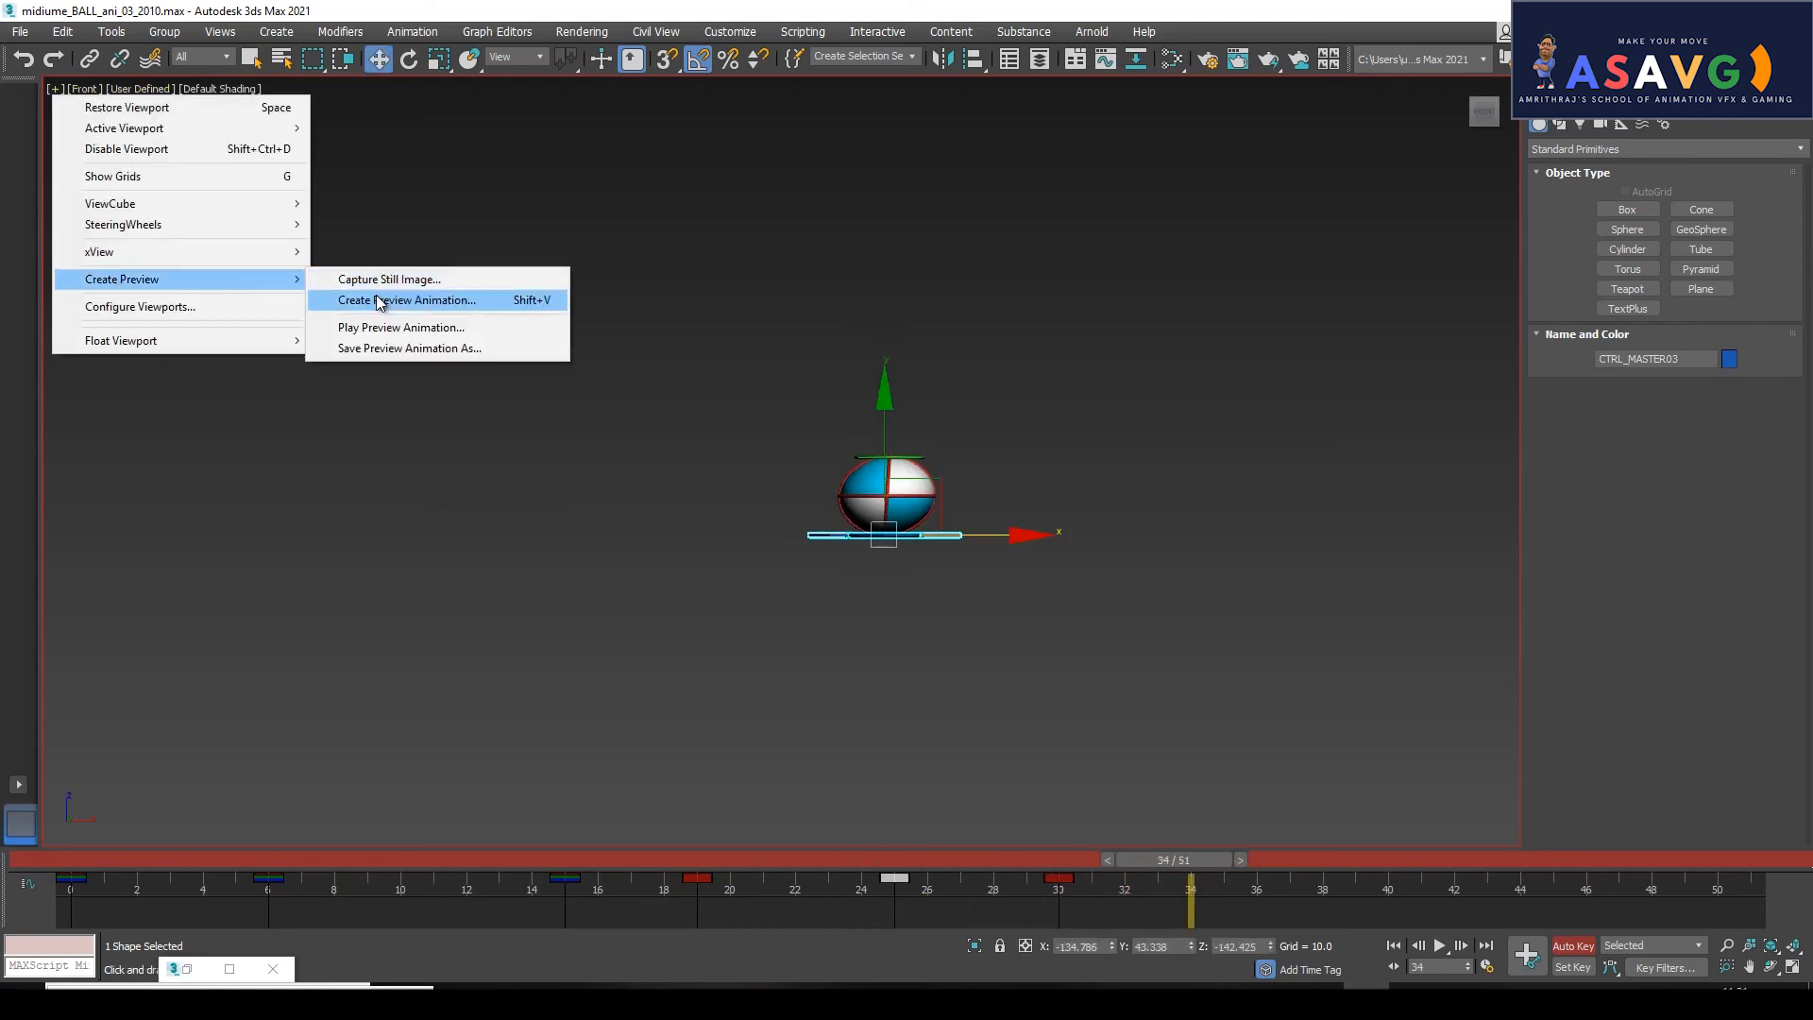
left_click(385, 296)
left_click(997, 765)
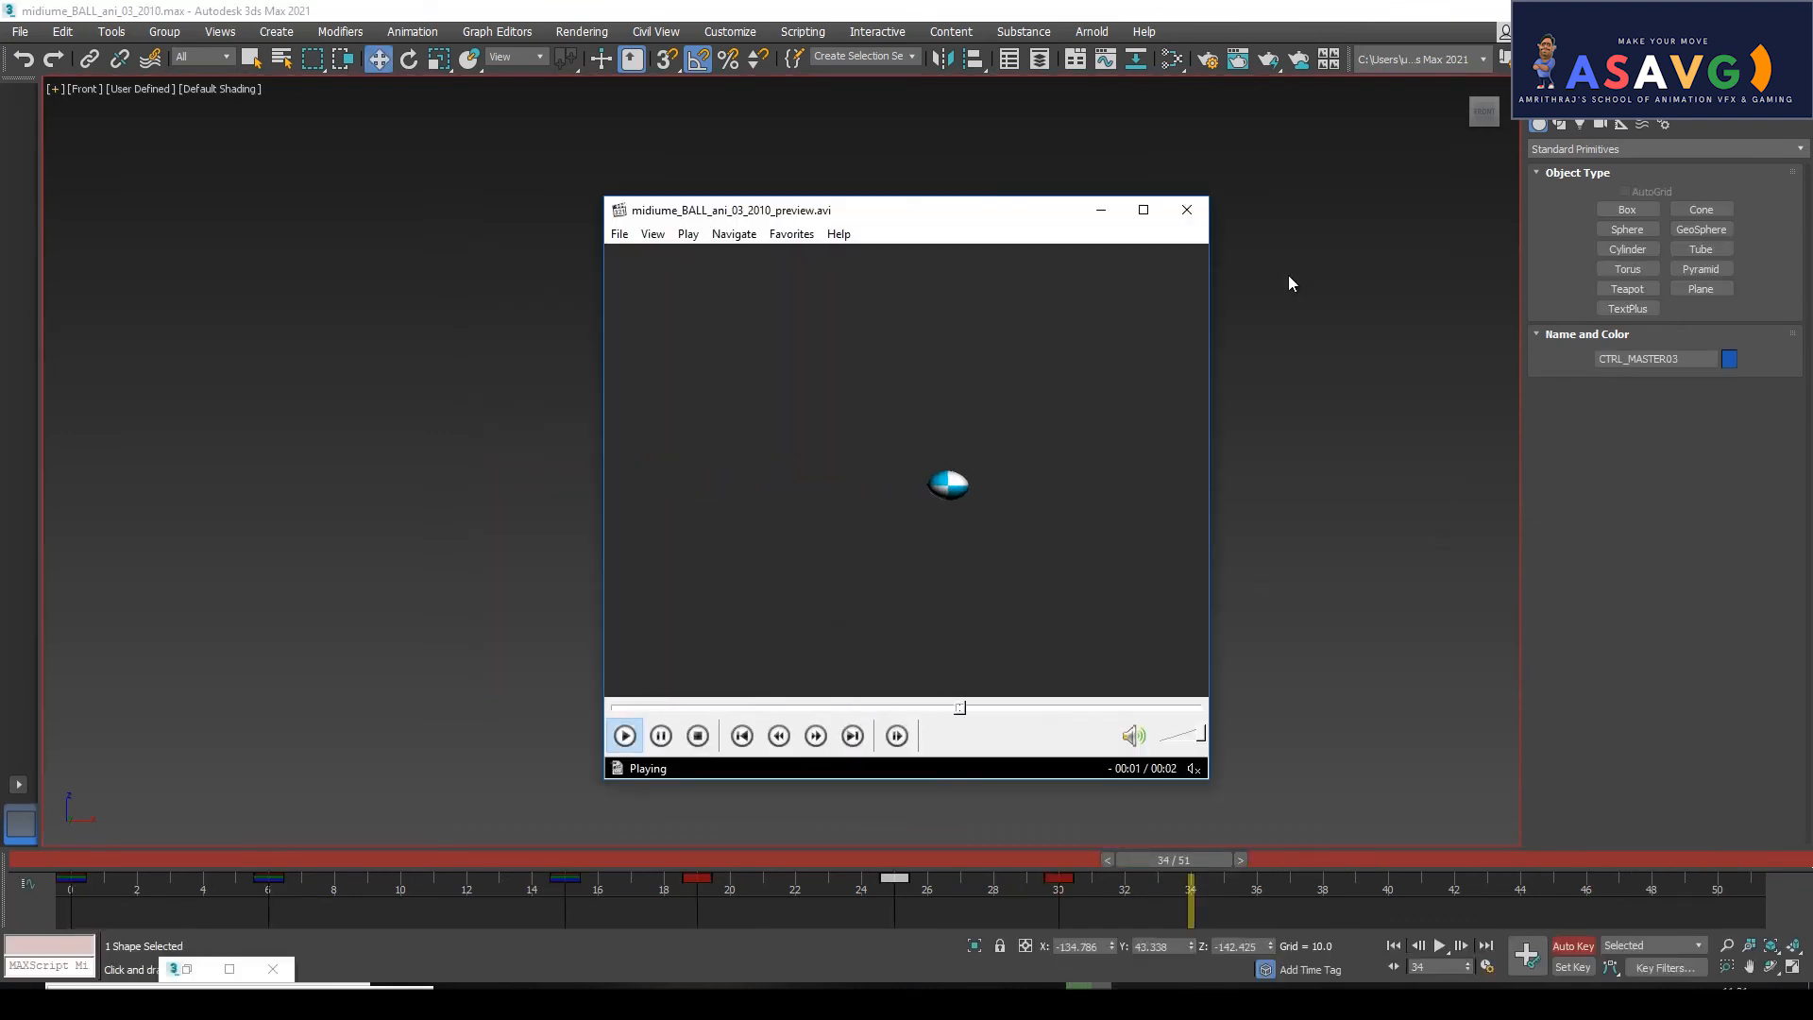
left_click(1144, 210)
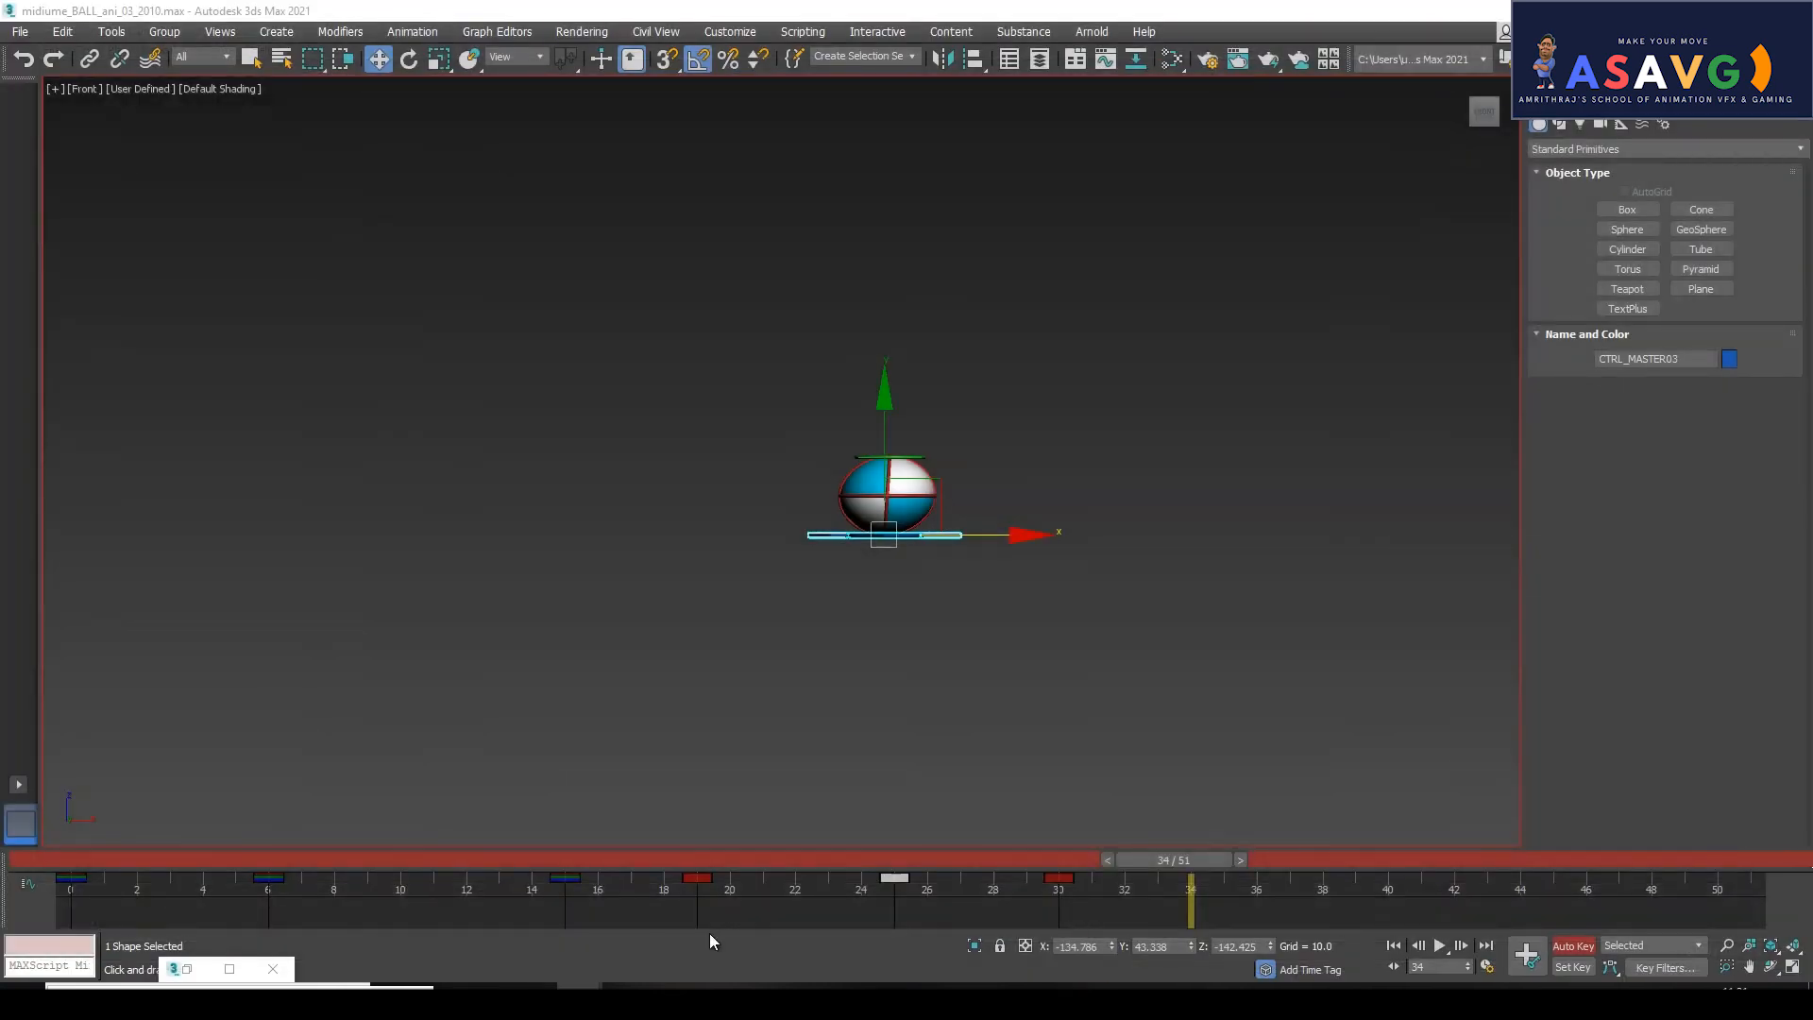
Set master control keys at frames 23 and 25, and move its last key from frame 30 to frame 29.
left_click_drag(718, 861, 1039, 880)
key("k")
left_click_drag(903, 865, 1025, 897)
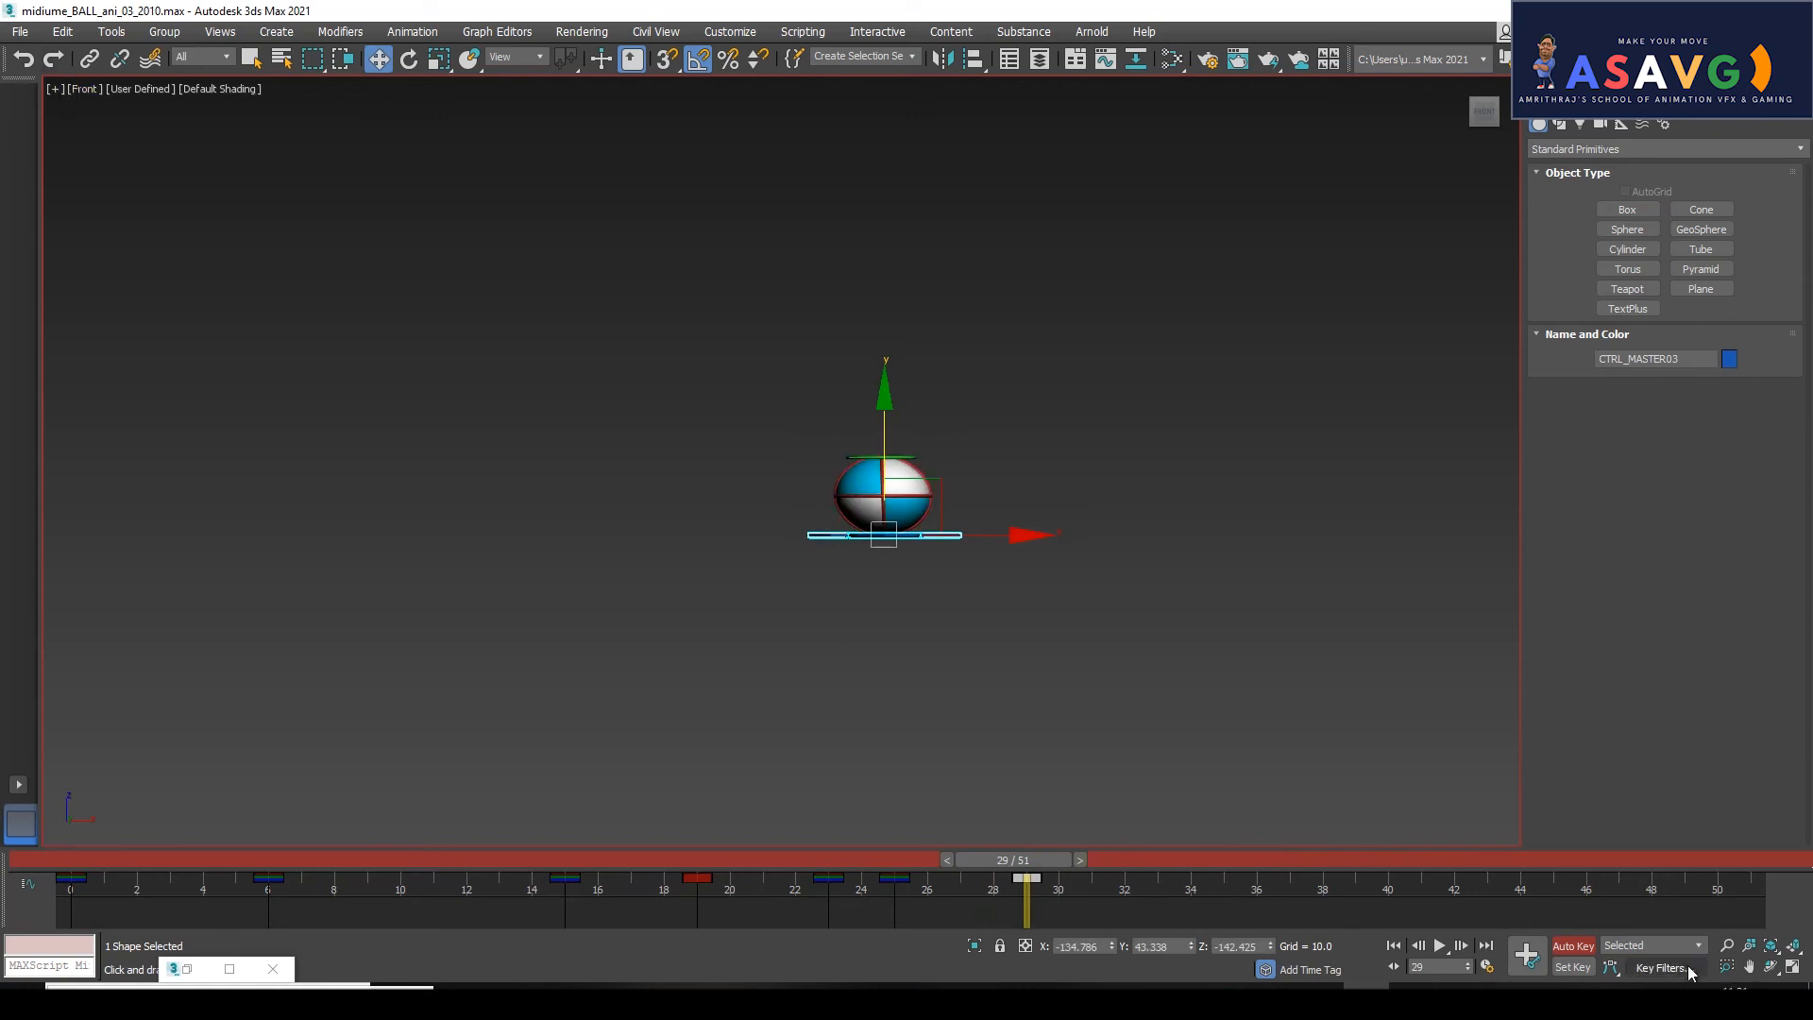
Examine the master control's Y Rotation, X Position and Y Position curves in the Curve Editor, and return to the viewport.
left_click(230, 969)
left_click(87, 169)
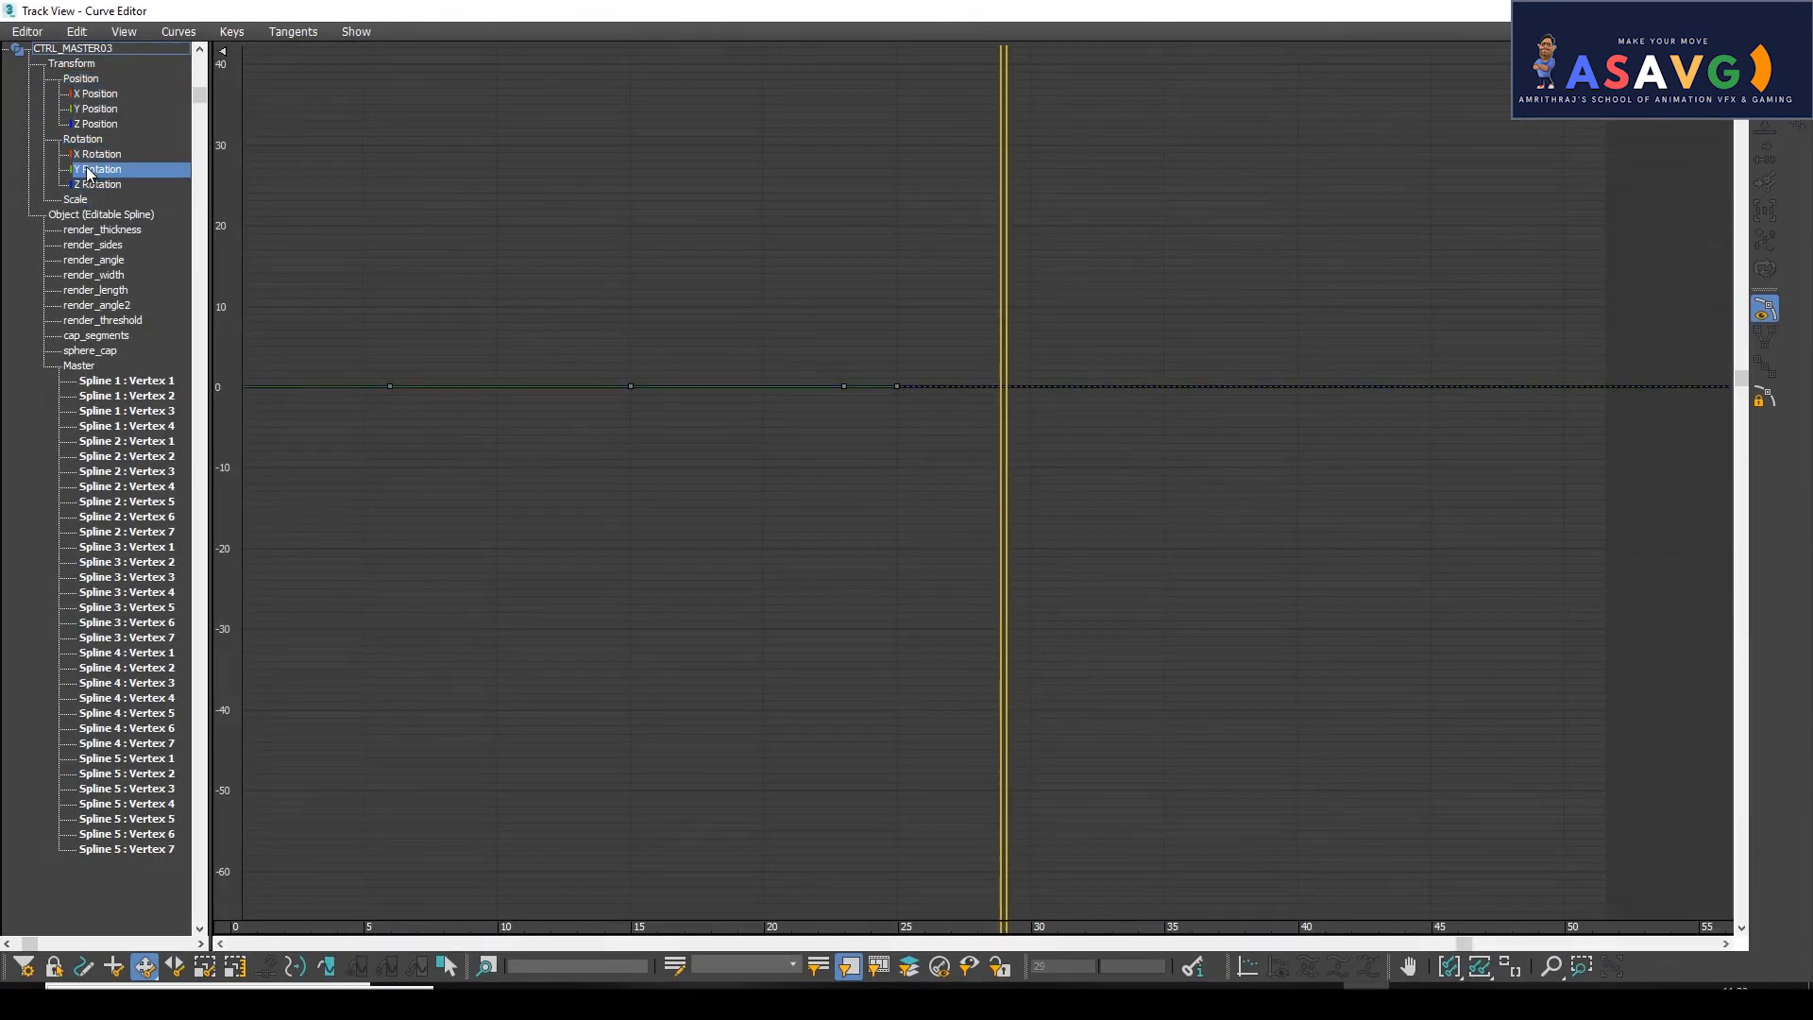
left_click(1510, 967)
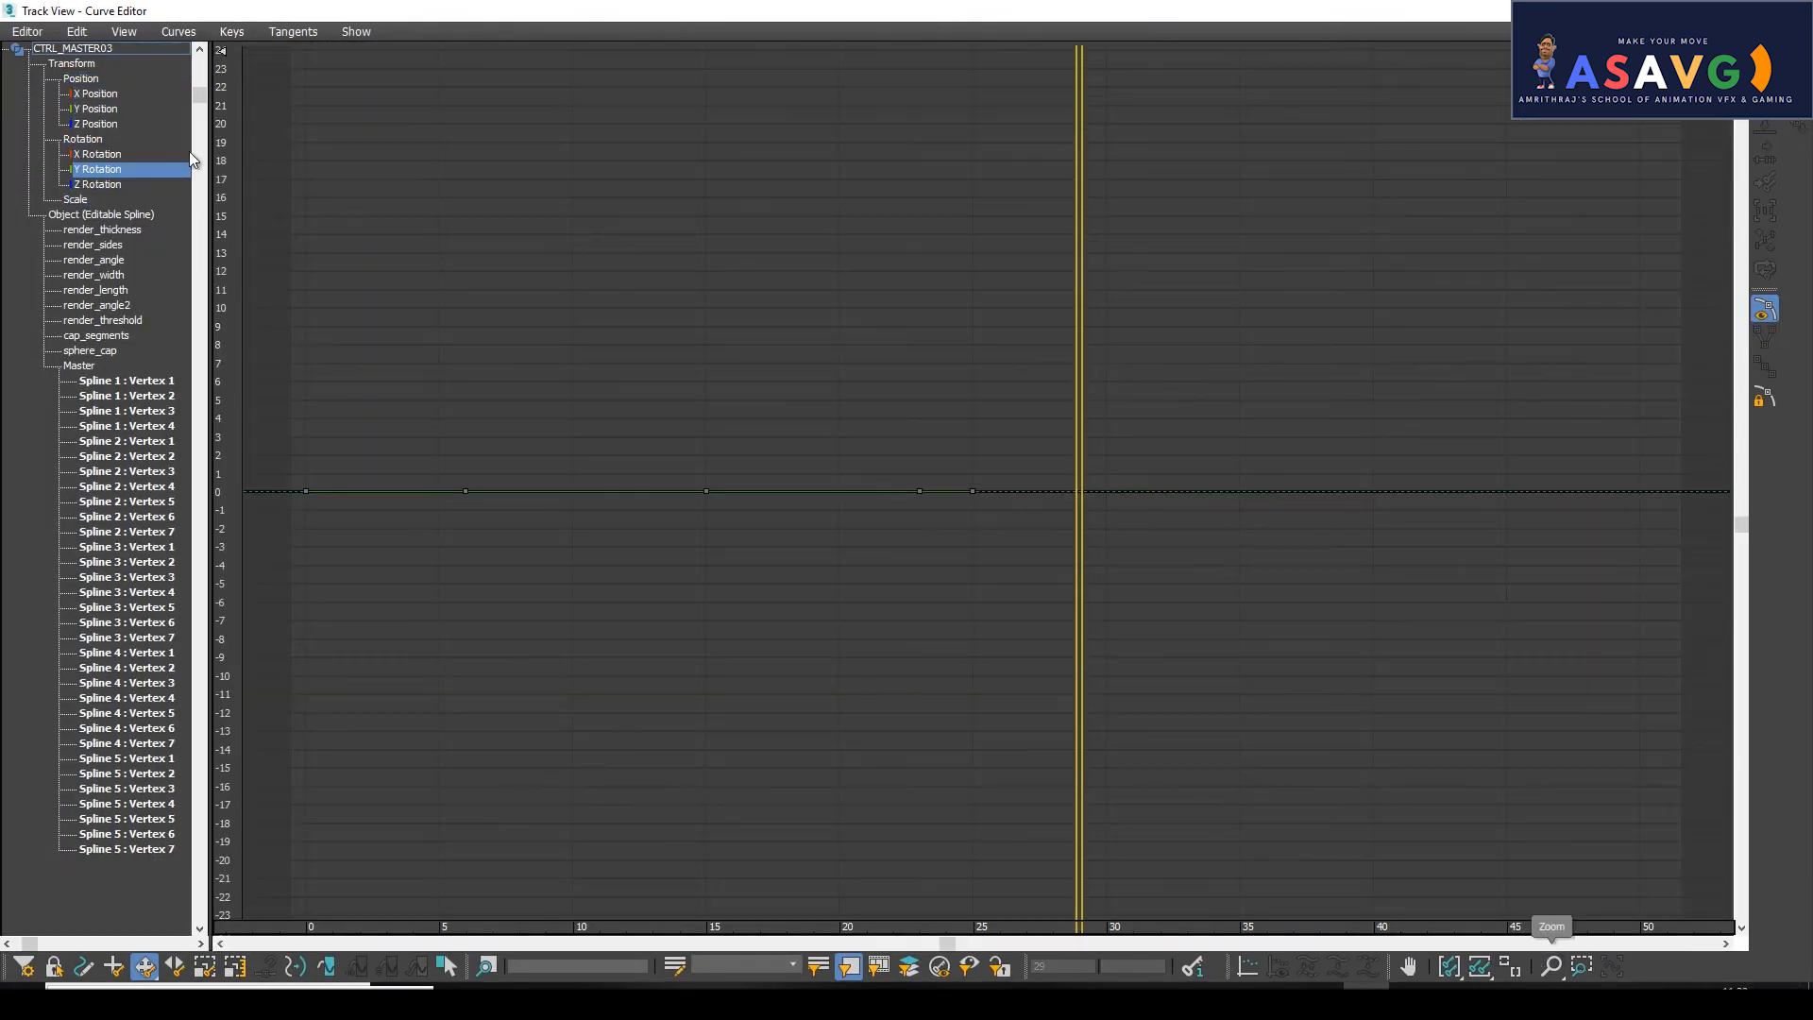
left_click(94, 93)
left_click(1510, 968)
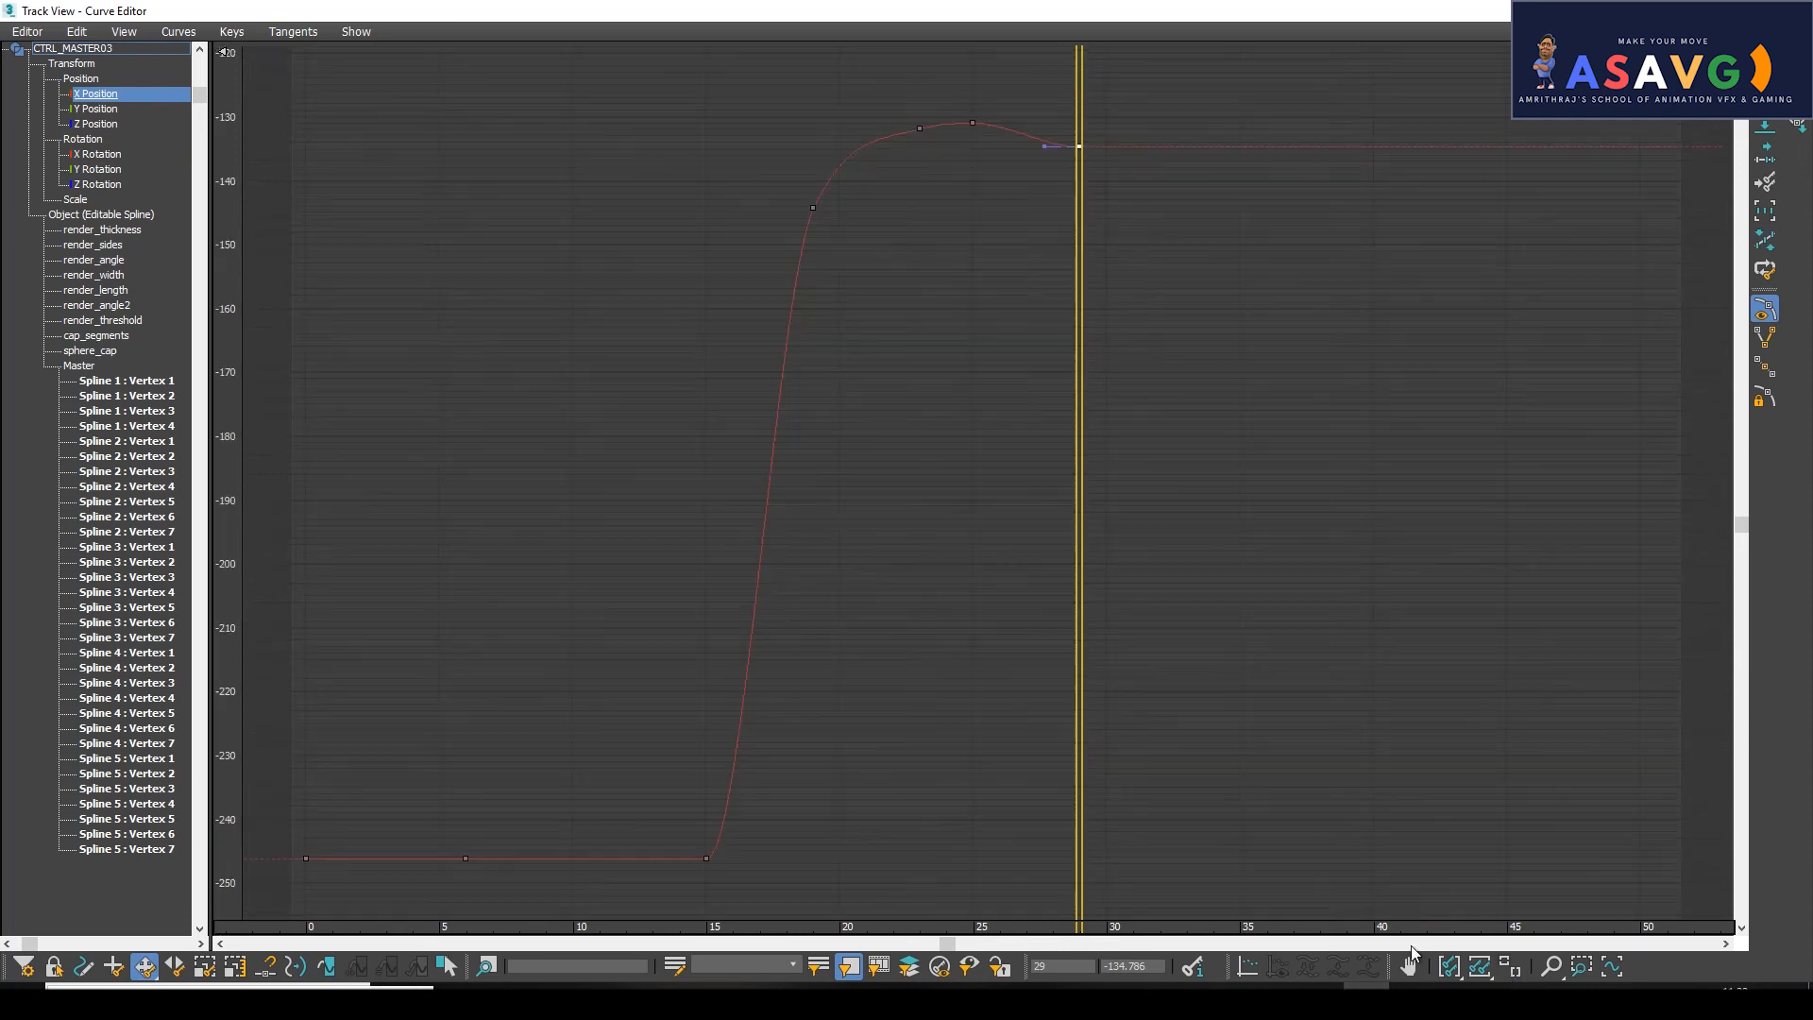
left_click(99, 108)
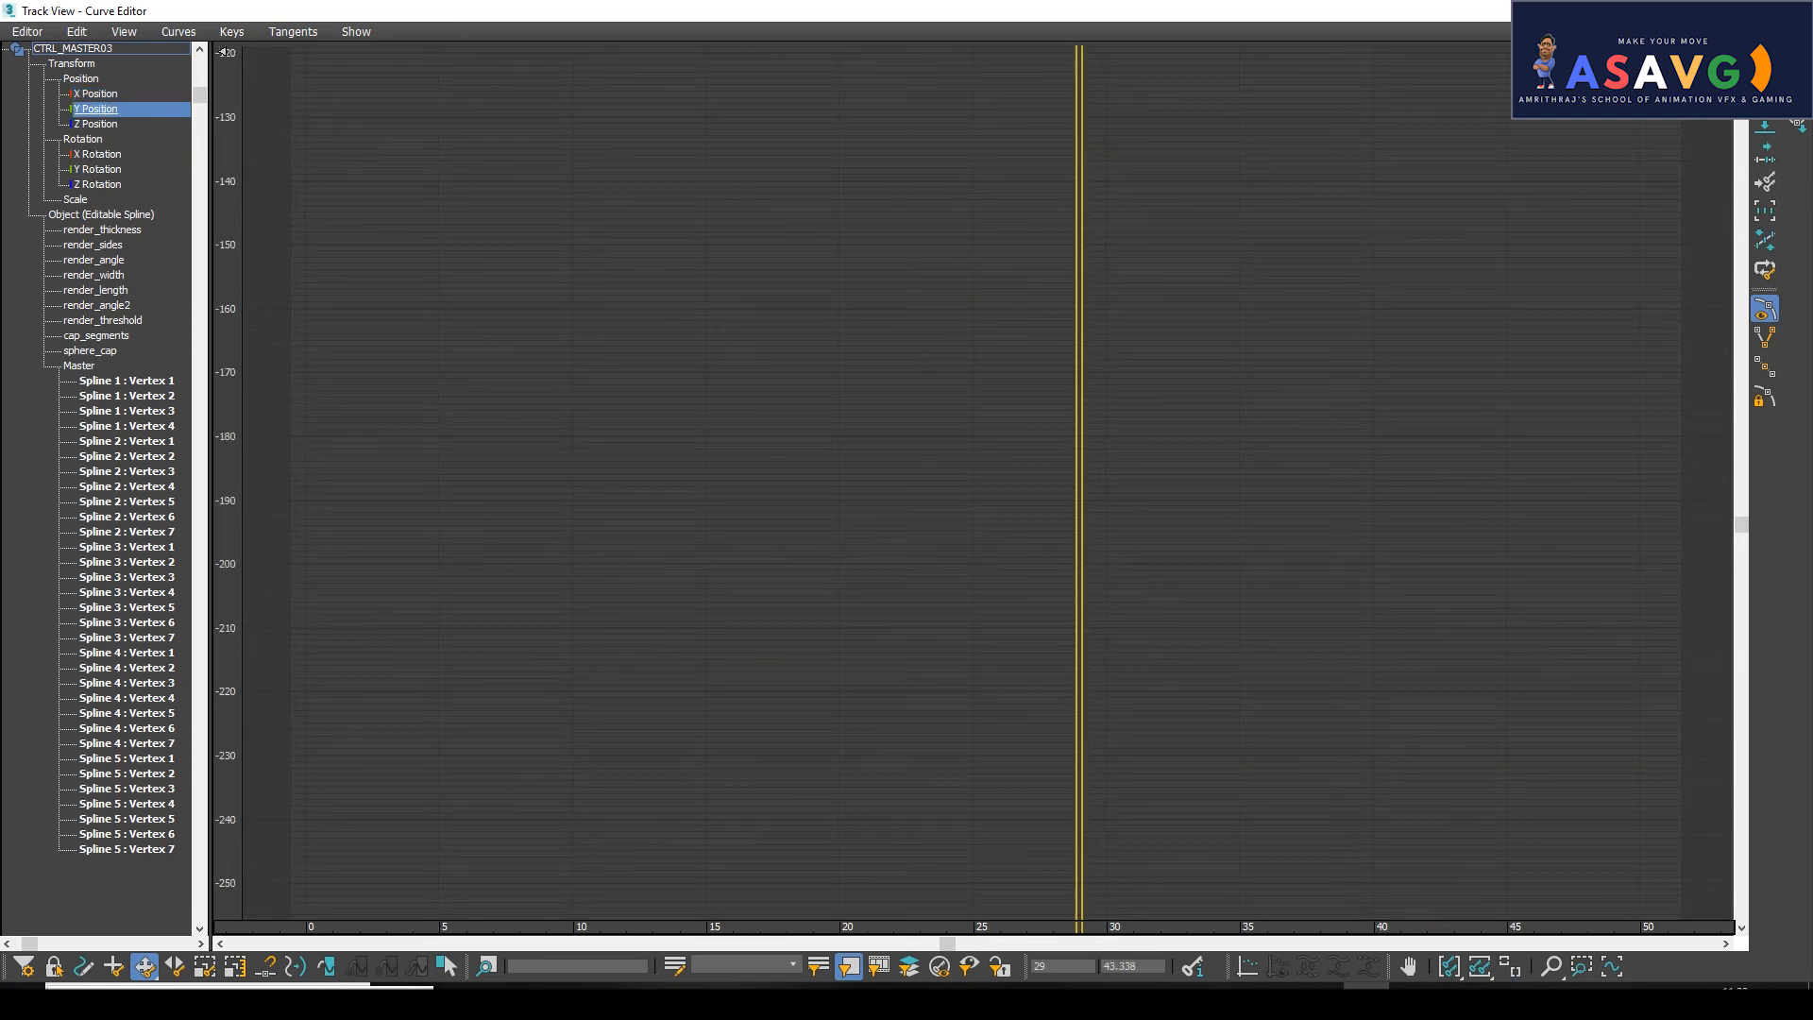
left_click(1512, 968)
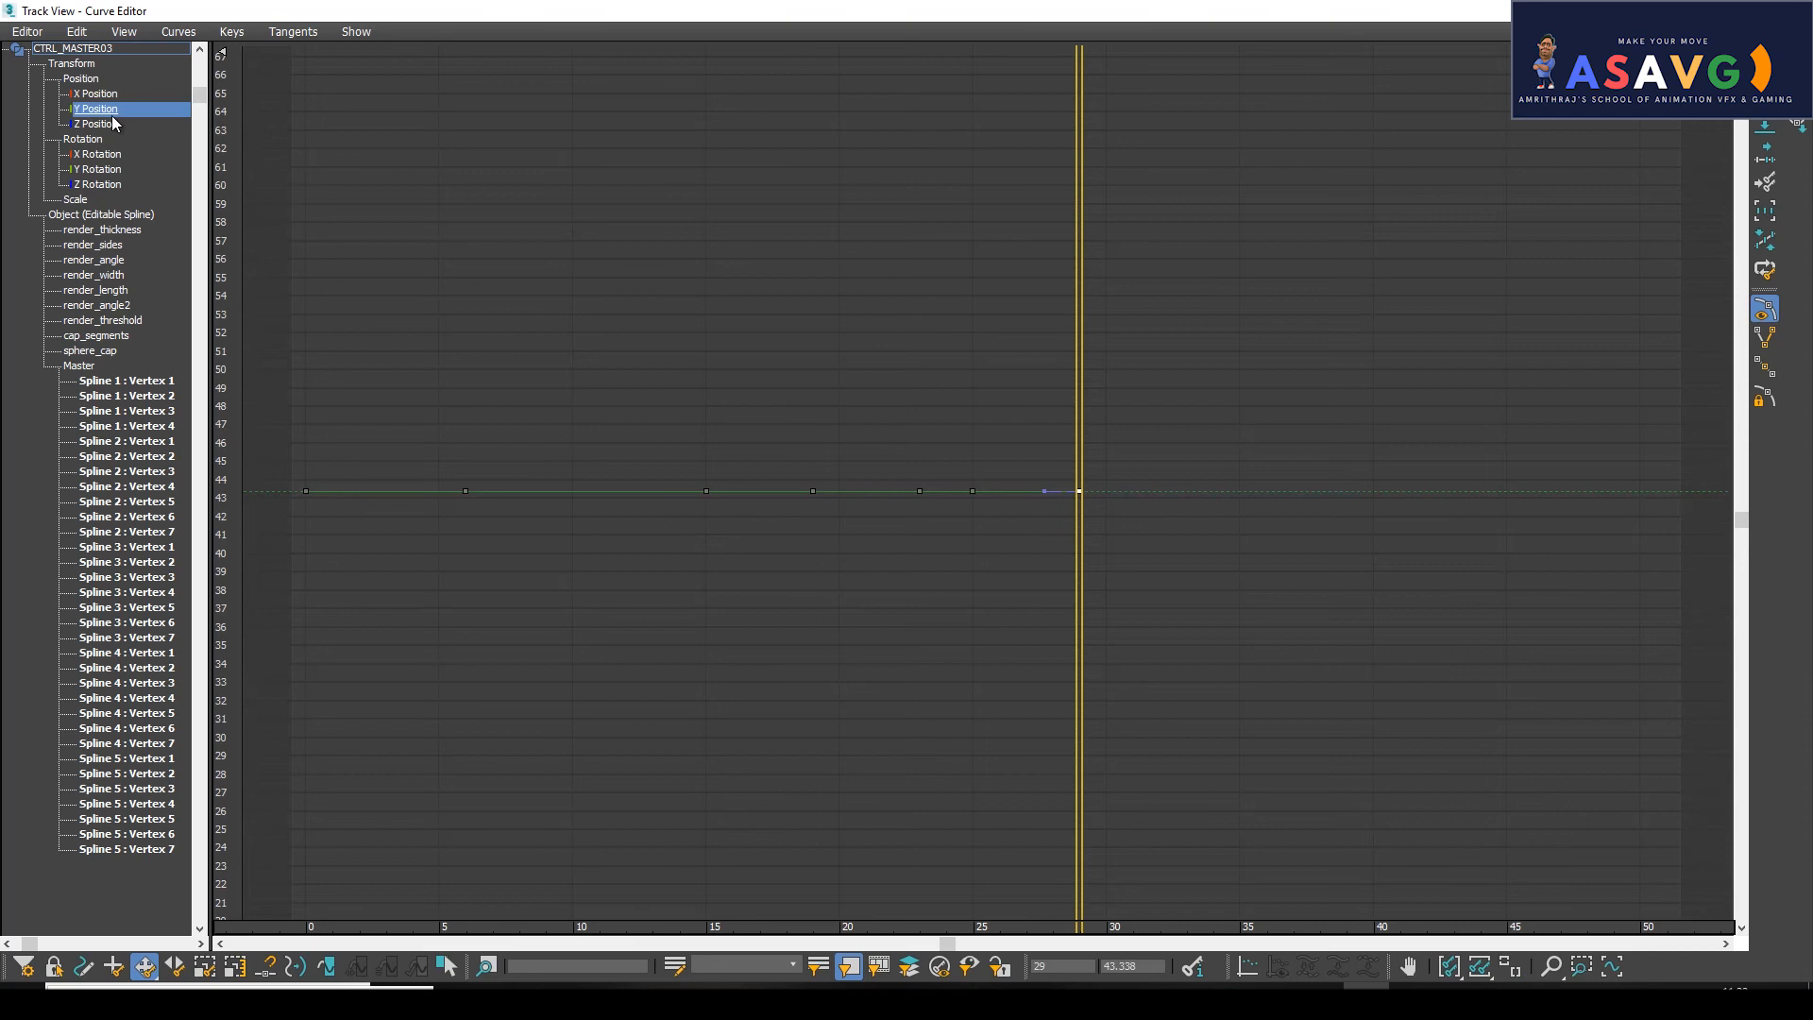
left_click(98, 93)
left_click(1507, 970)
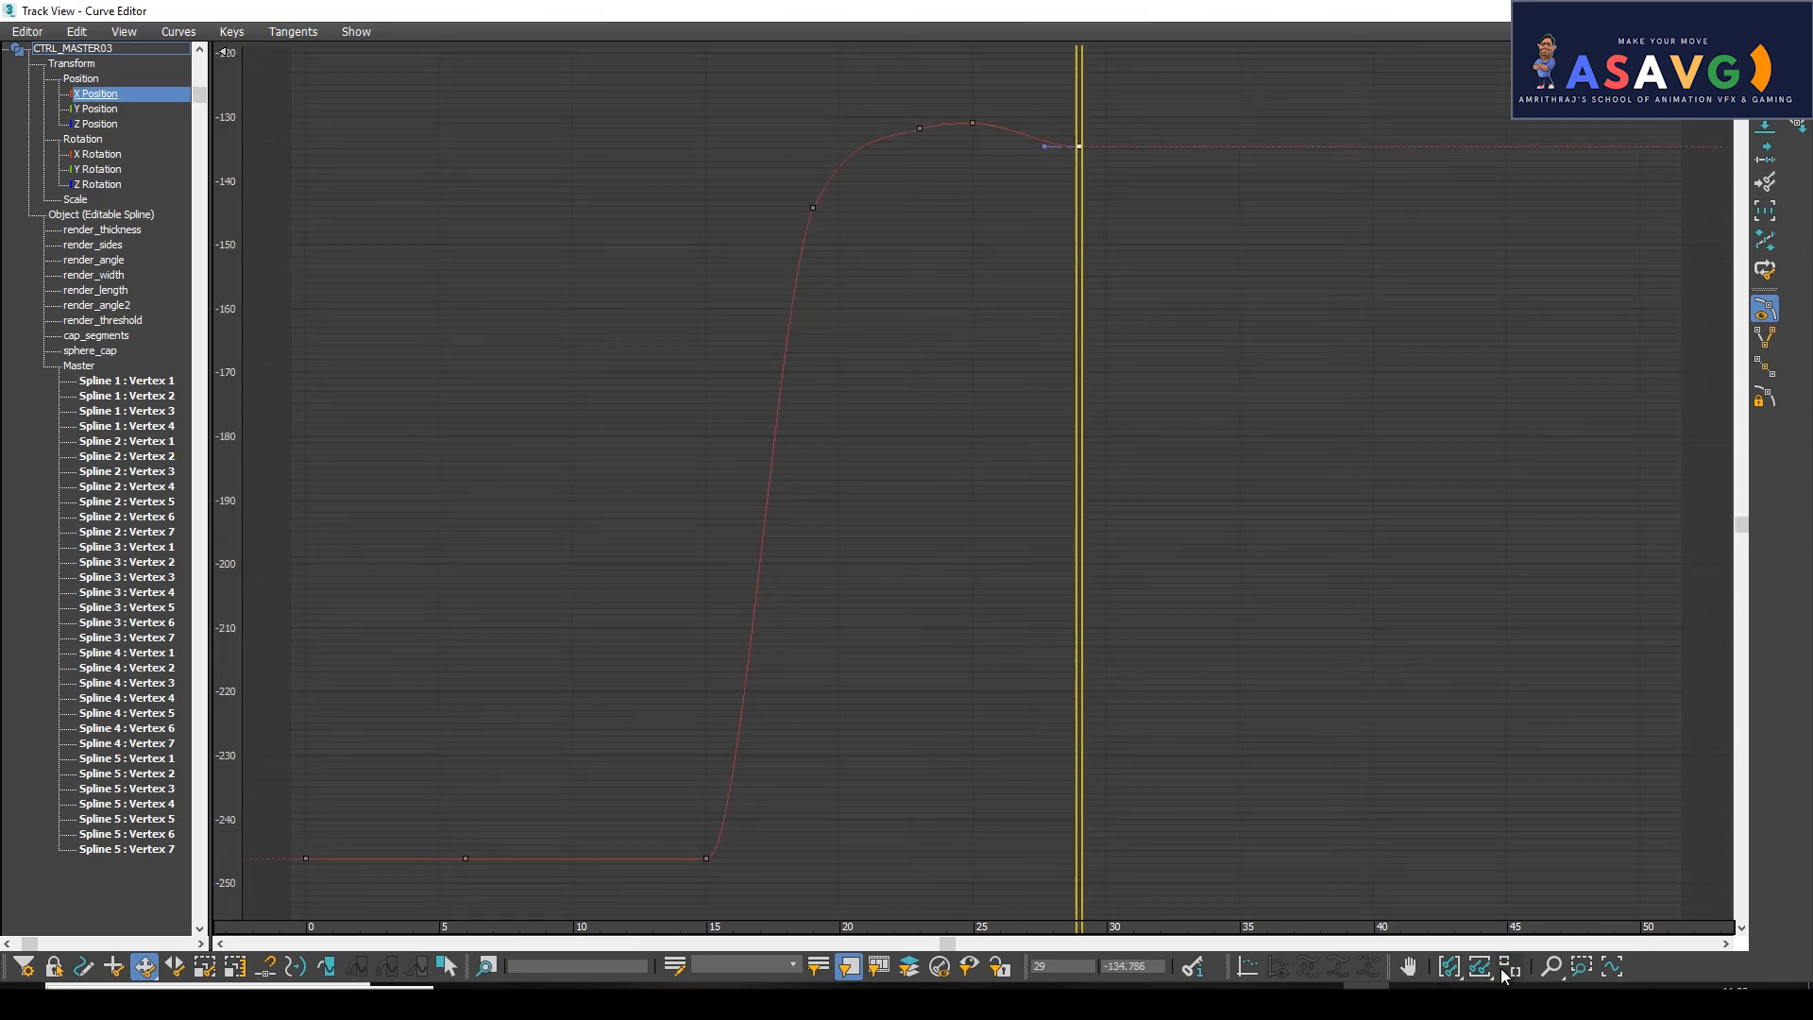
left_click(1153, 301)
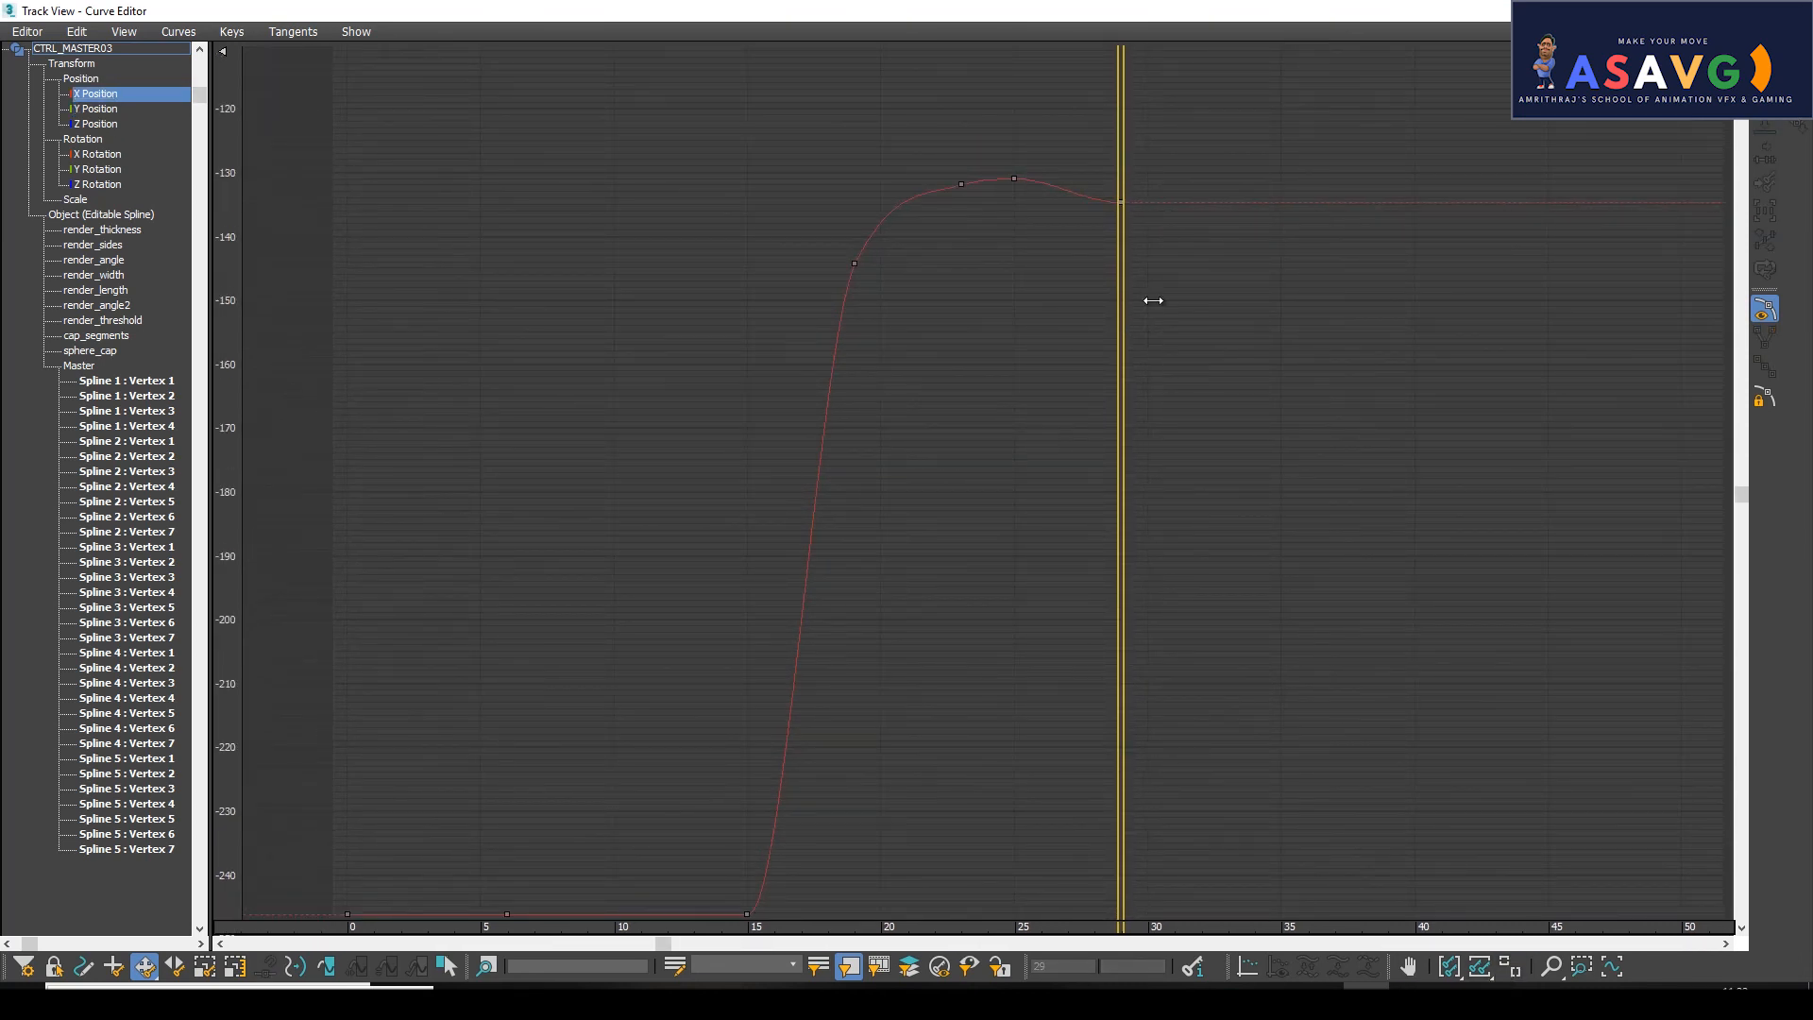
left_click_drag(1167, 250, 1167, 250)
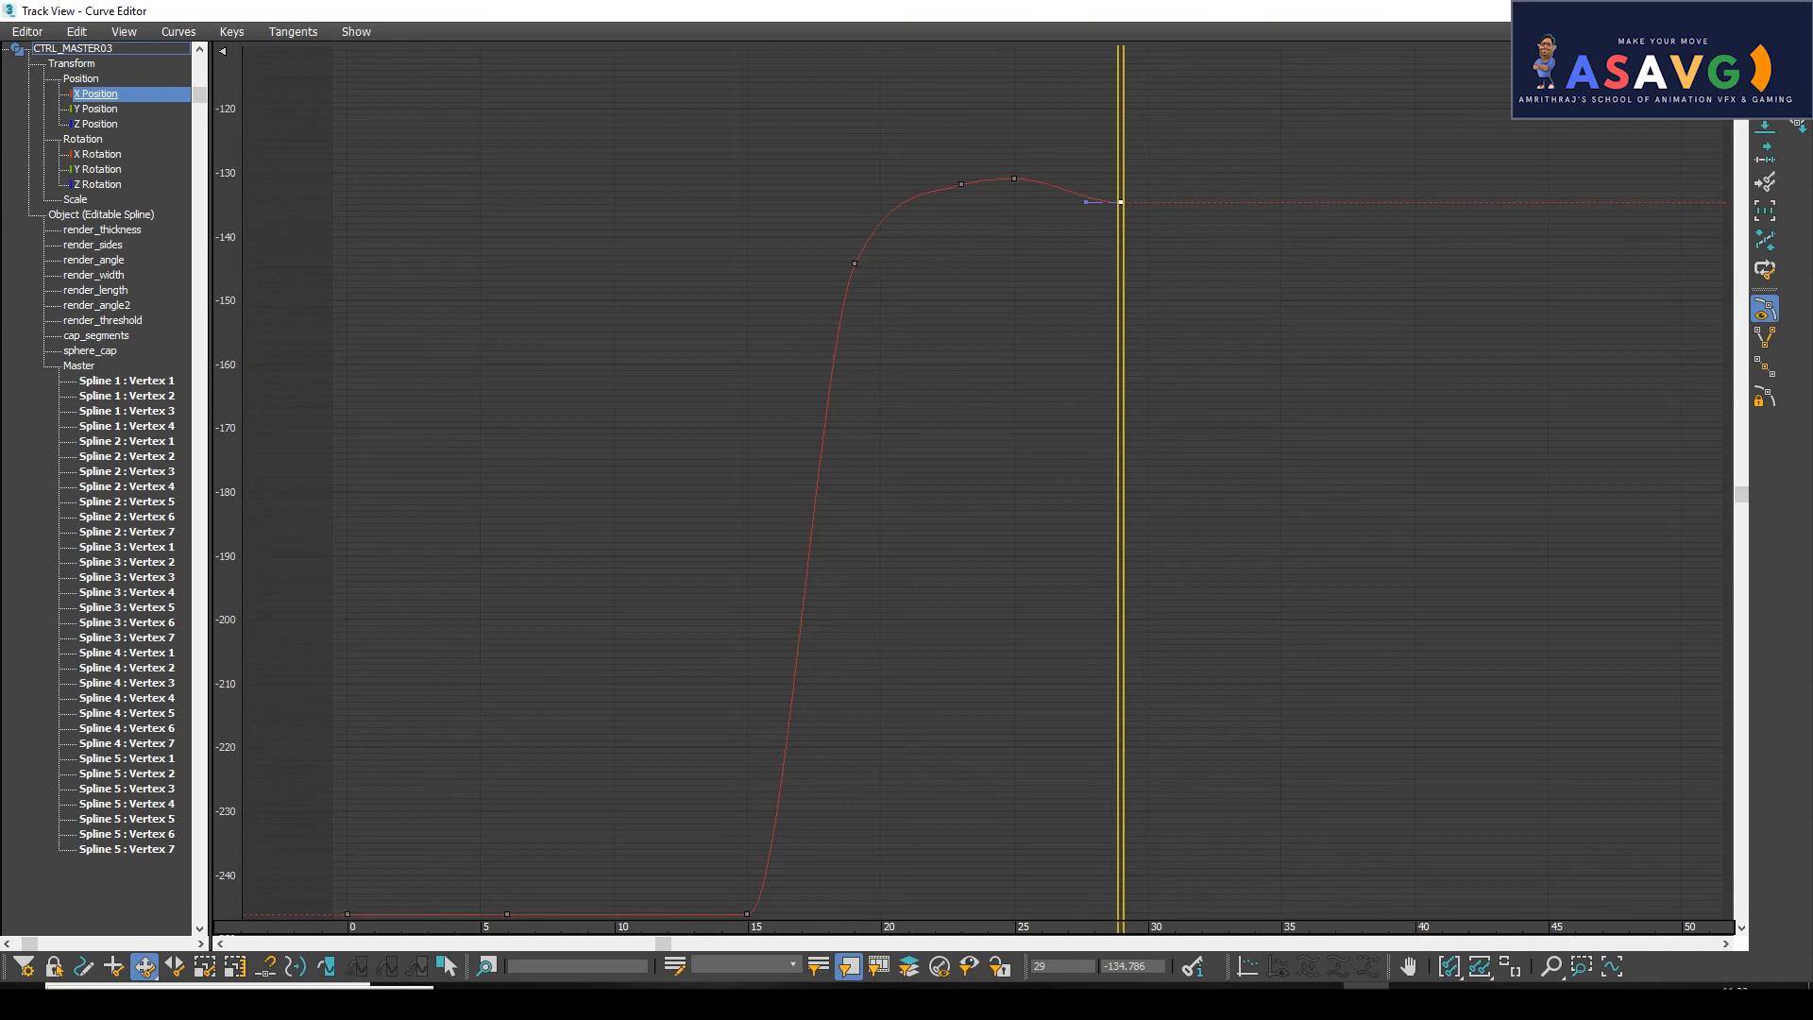
left_click(1703, 10)
mouse_move(1025, 864)
left_mouse_down()
mouse_move(787, 852)
mouse_move(921, 864)
mouse_move(1057, 916)
mouse_move(972, 887)
mouse_move(1033, 897)
left_mouse_up()
key("w")
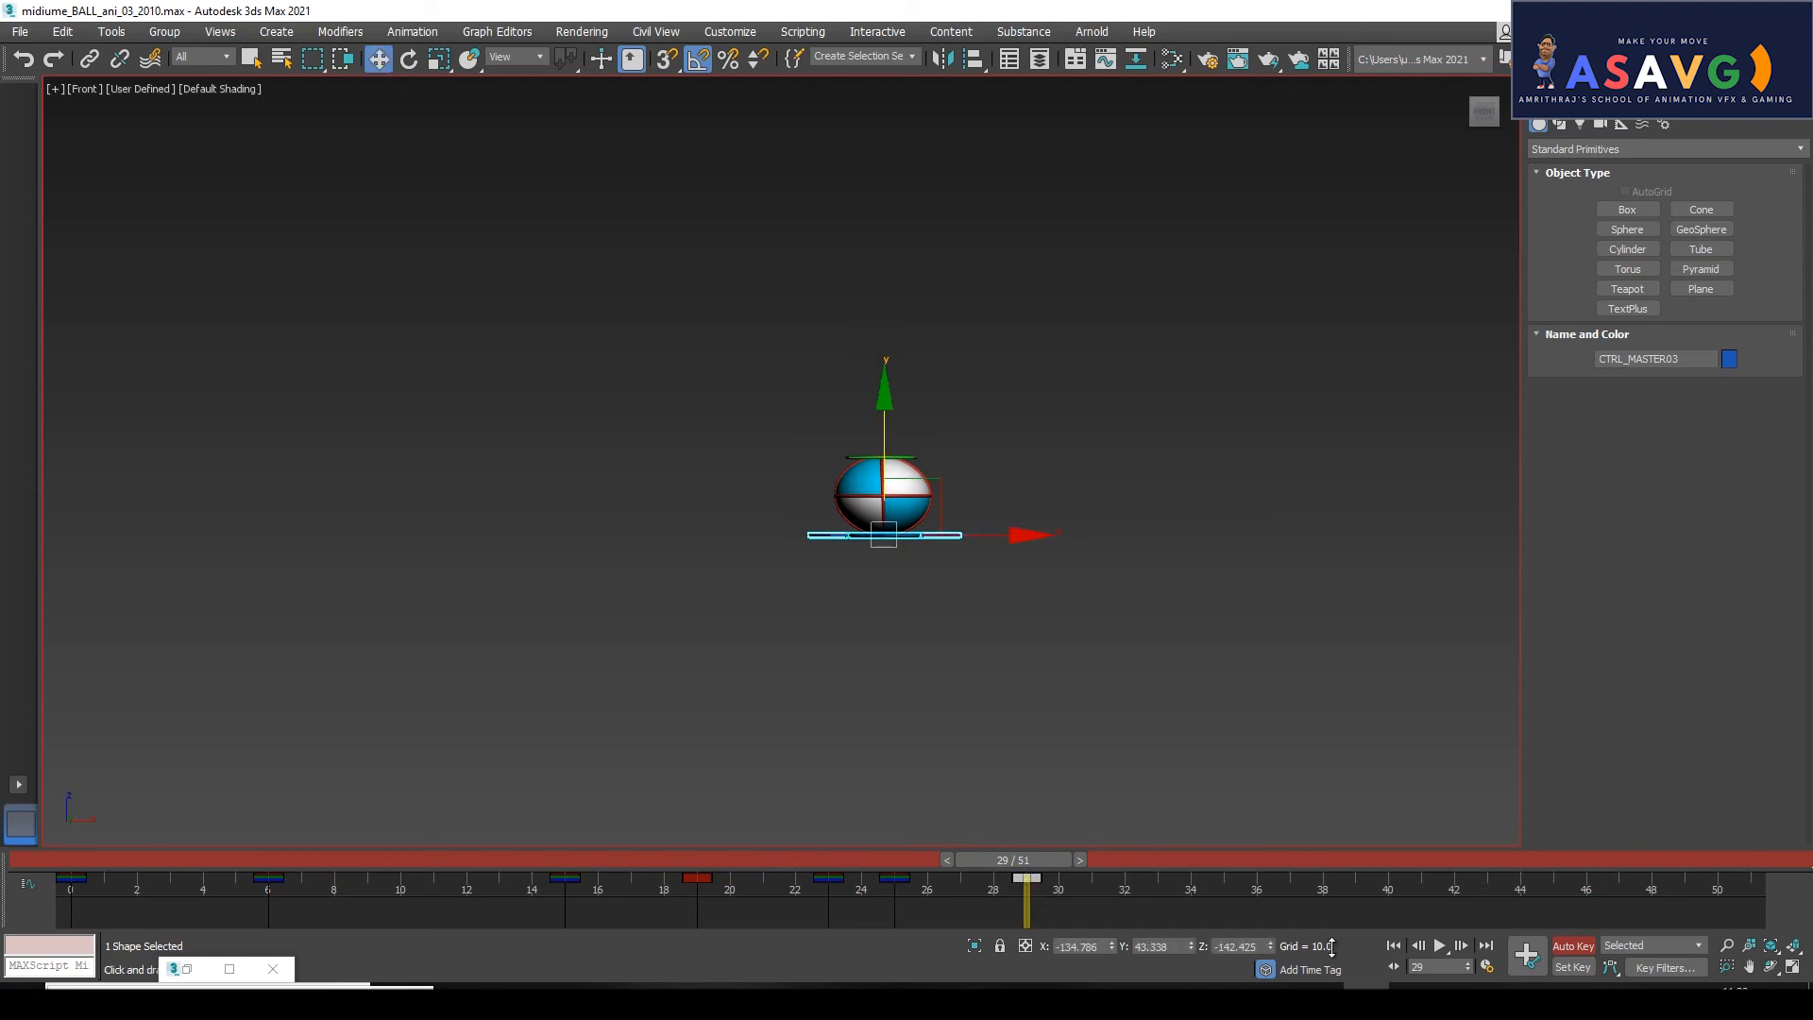
Reopen the Curve Editor and break the tangents of the master control's X Position key at frame 29.
left_click(230, 969)
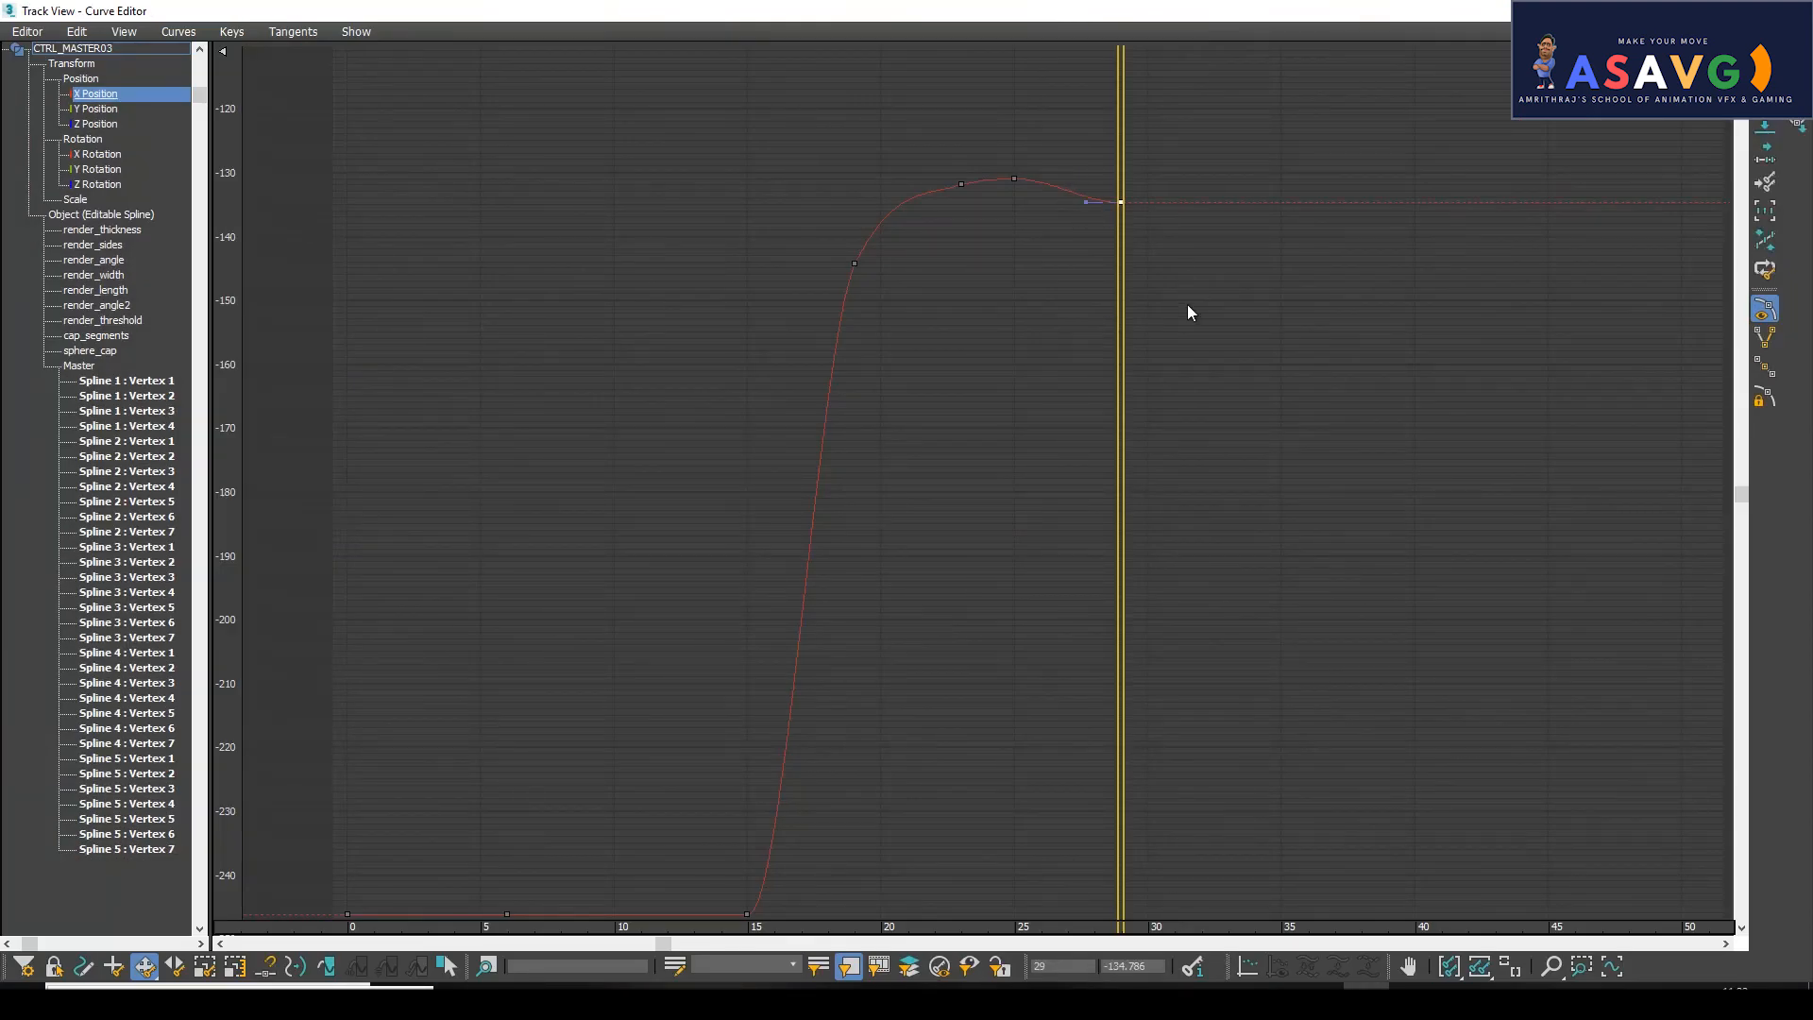
left_click(293, 31)
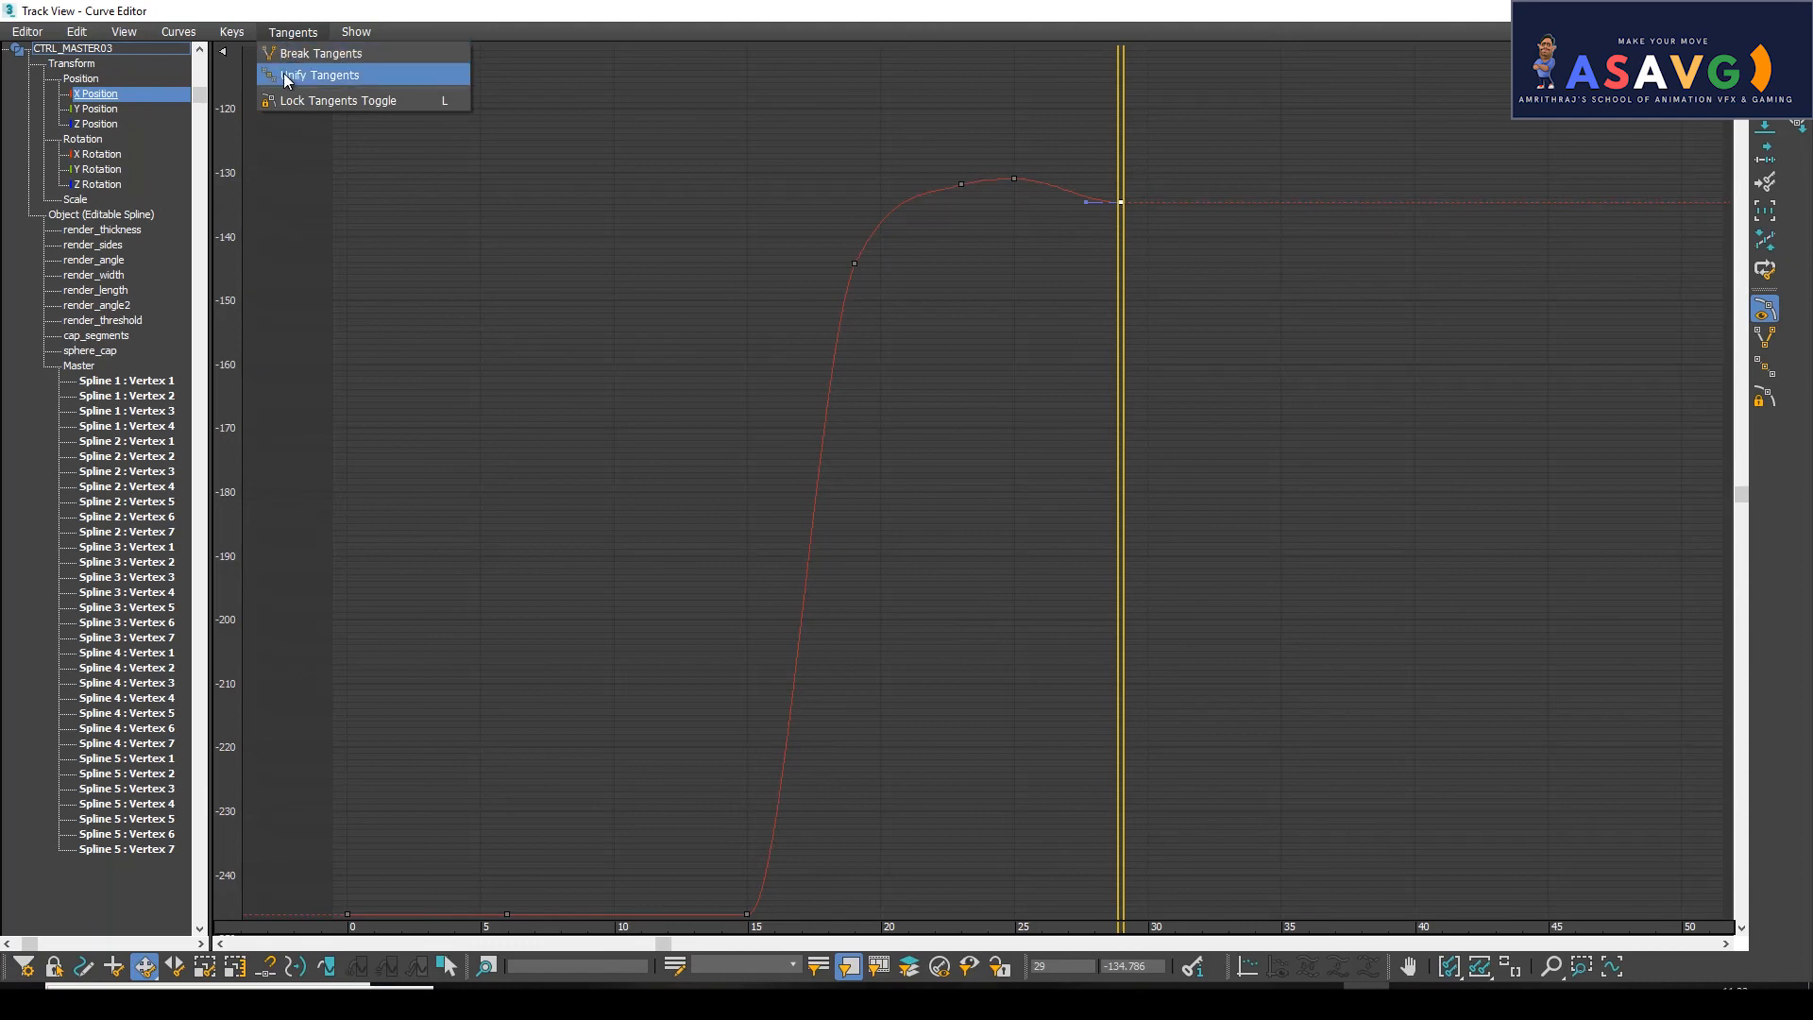
left_click(315, 62)
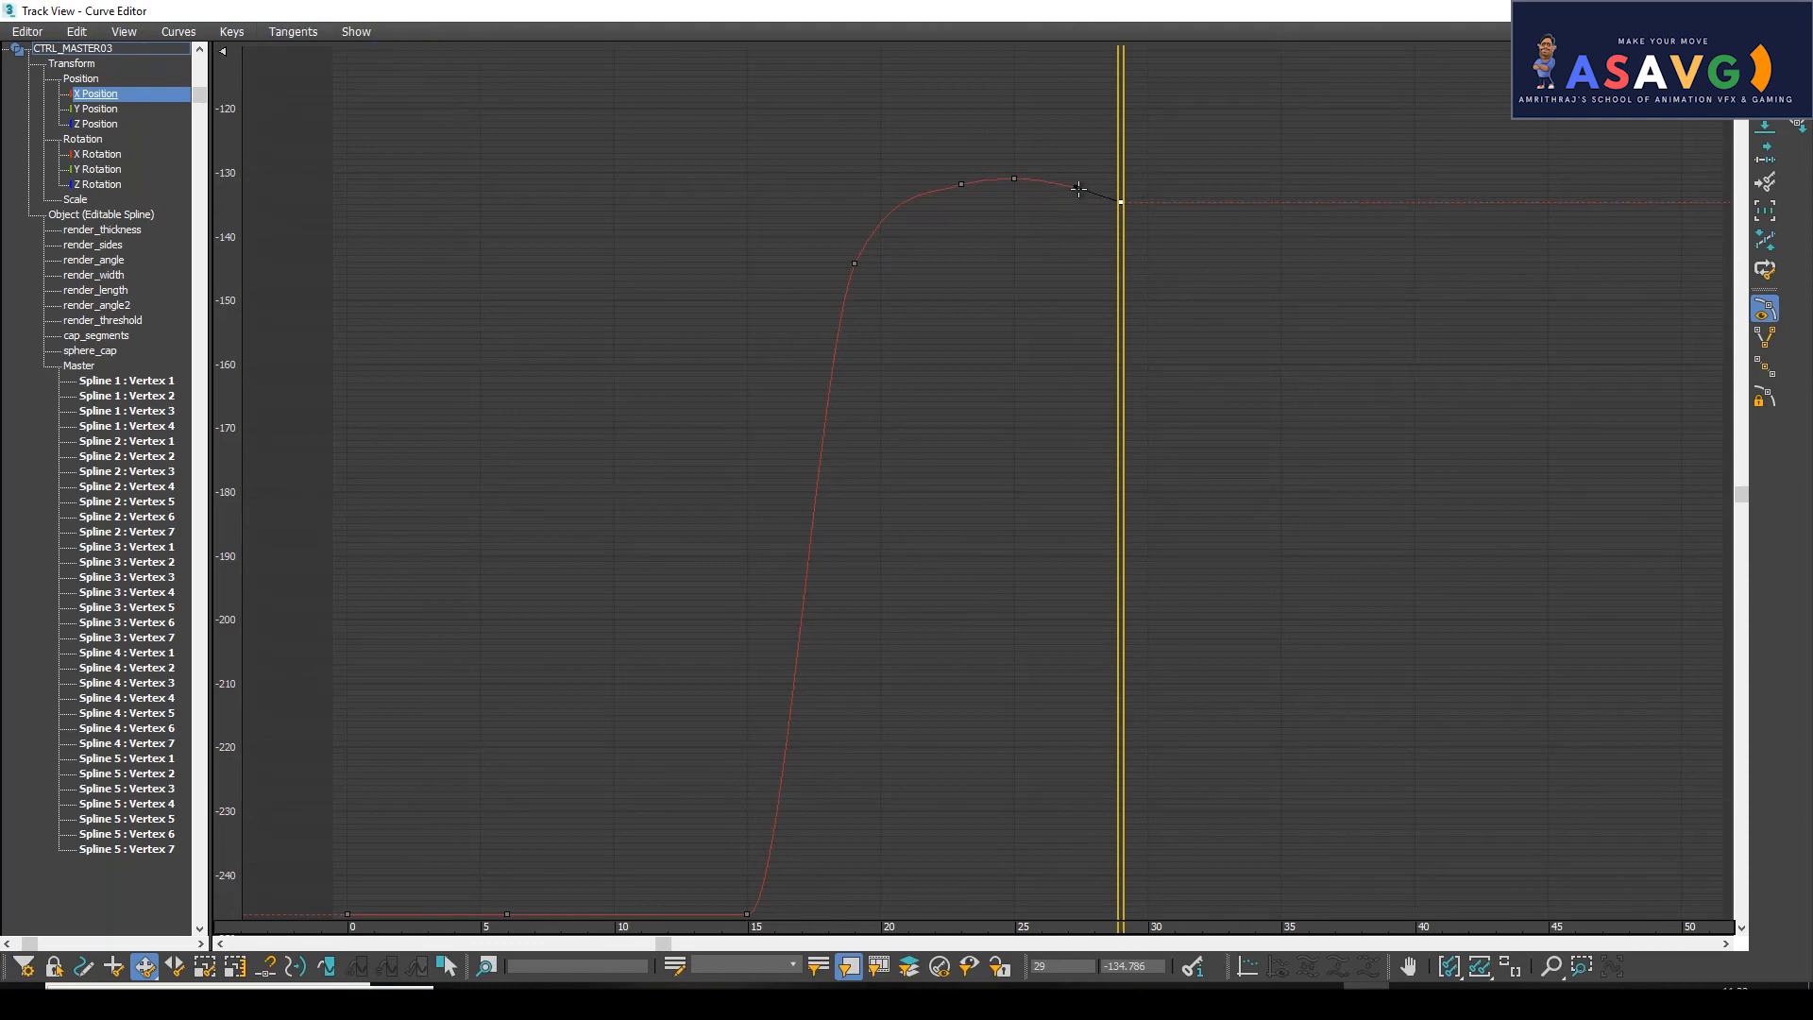
Leave the Curve Editor, deselect everything at frame 36, and create a preview animation of the Front viewport.
left_click(1725, 10)
left_click_drag(1019, 859, 1256, 891)
left_click(632, 459)
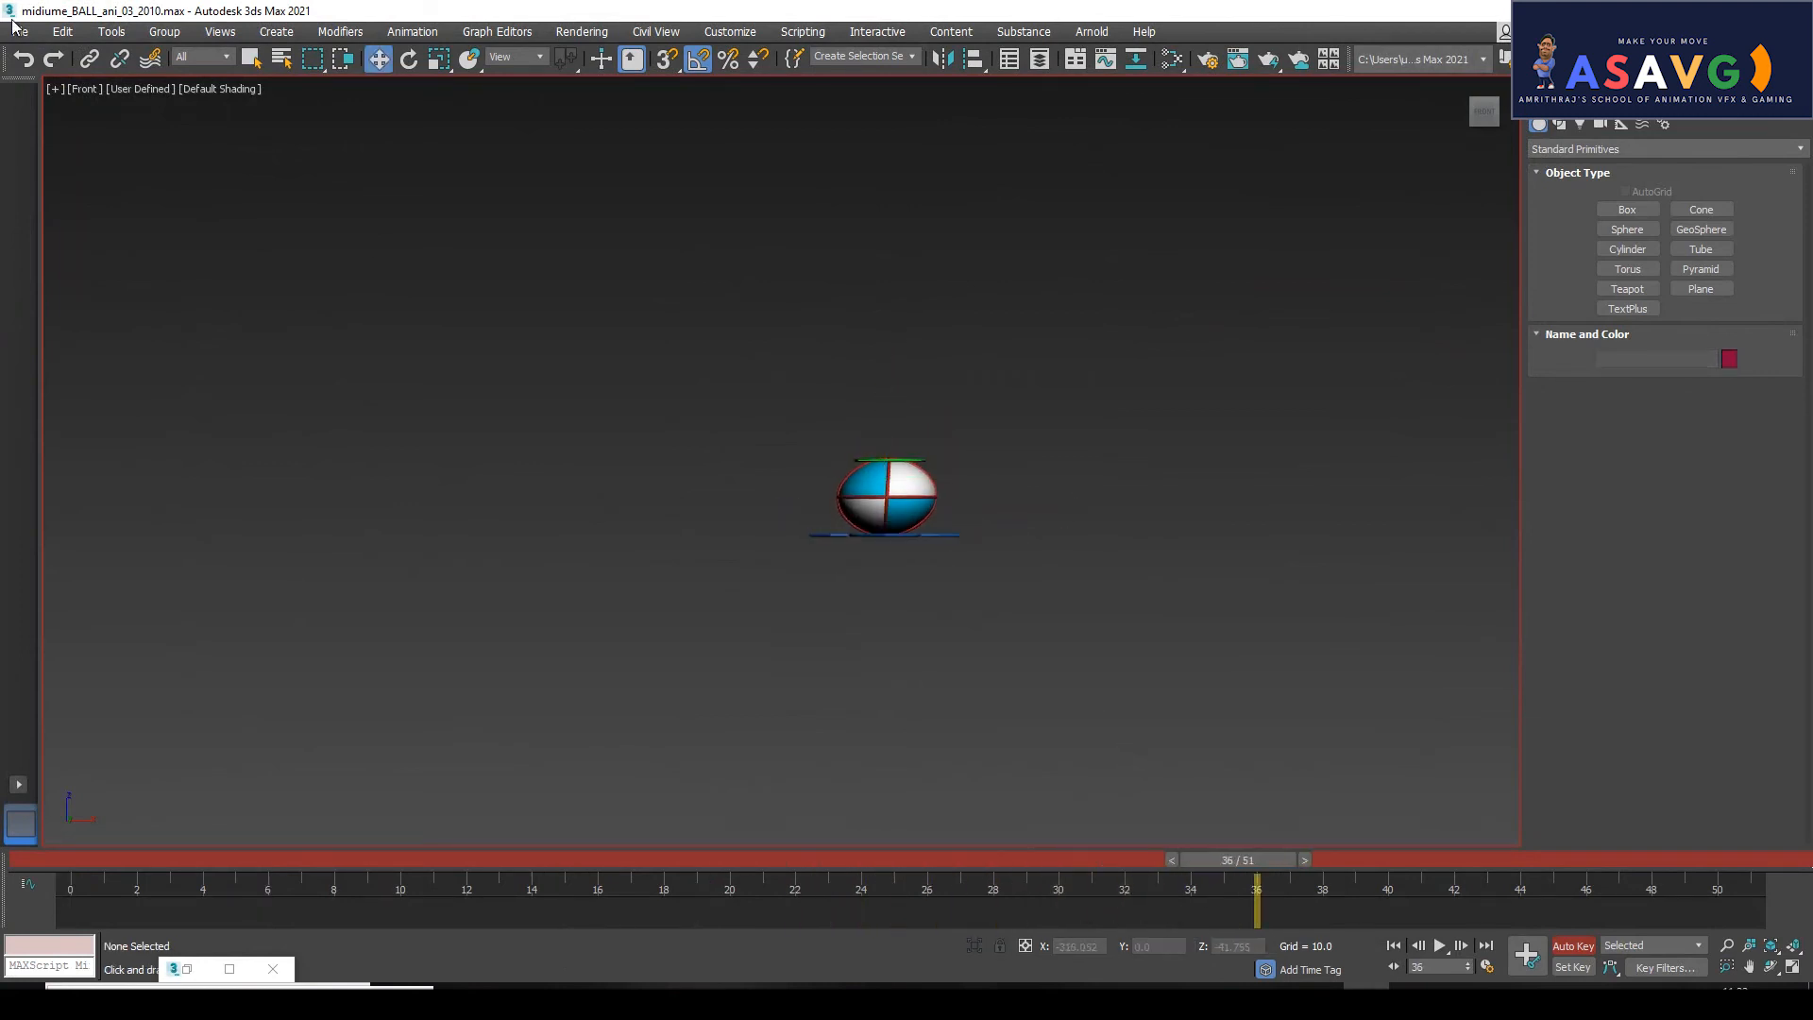
left_click(54, 89)
mouse_move(291, 280)
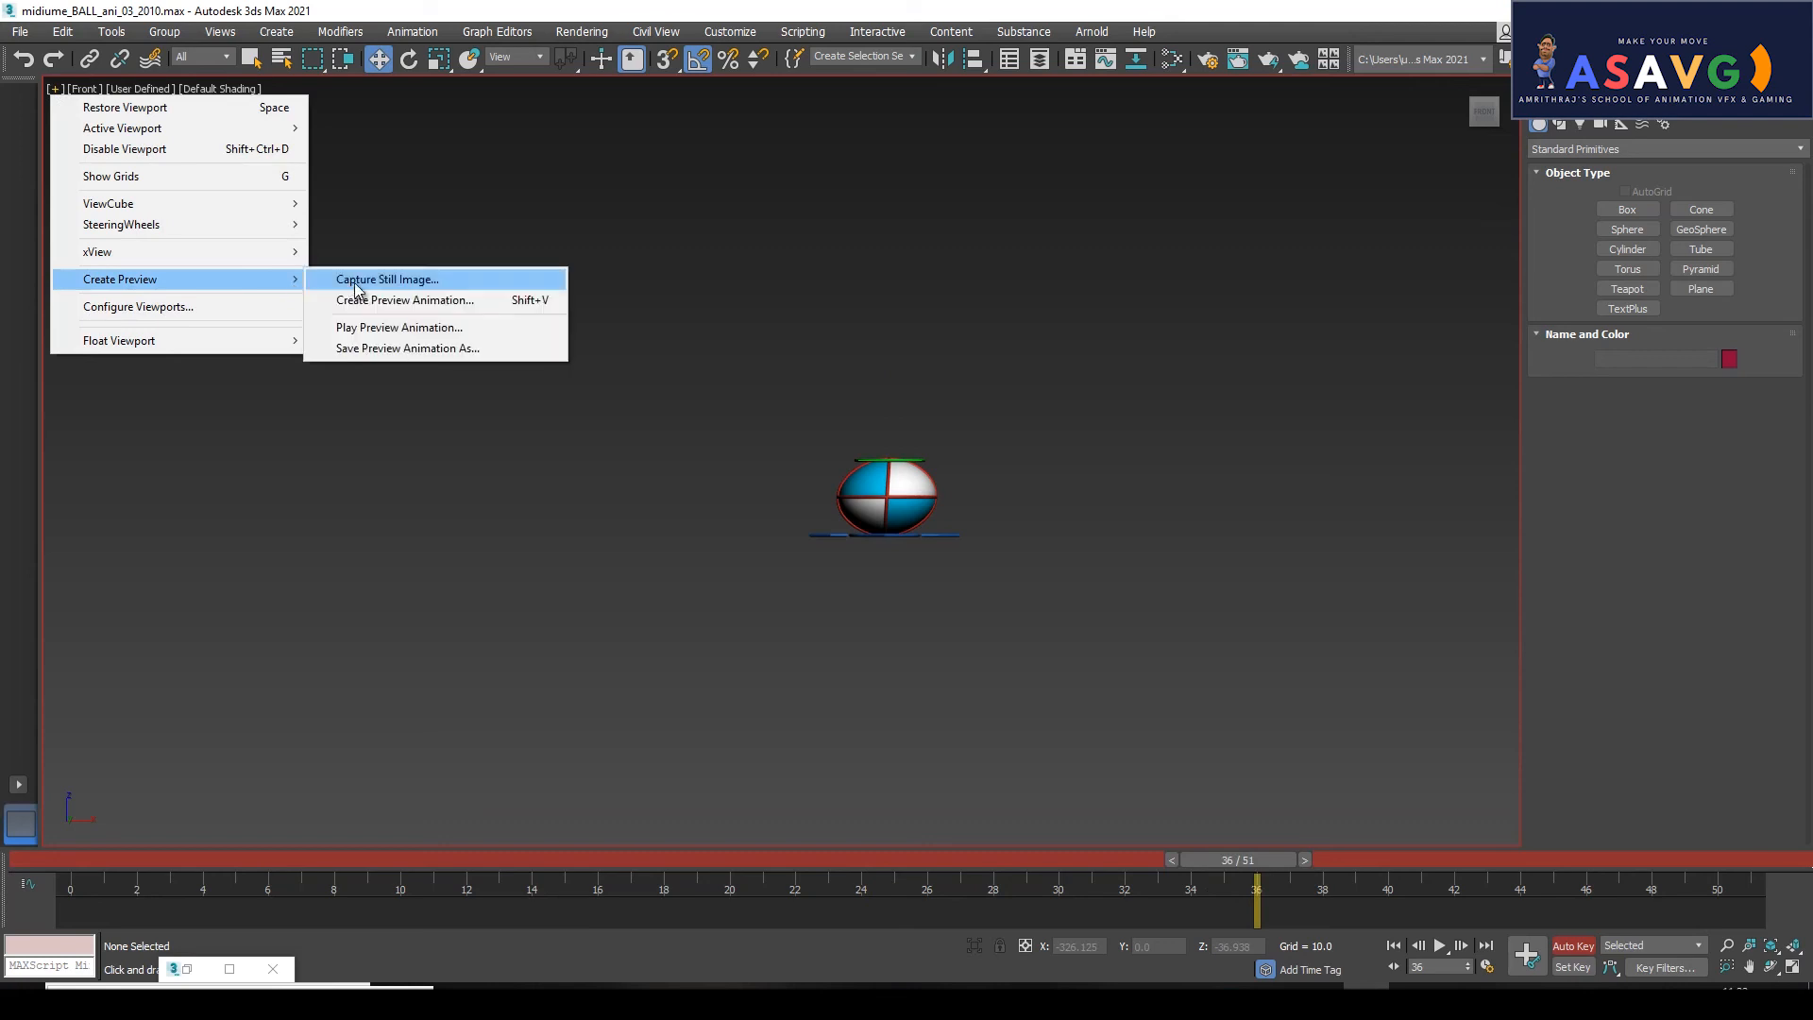
left_click(359, 301)
left_click(984, 773)
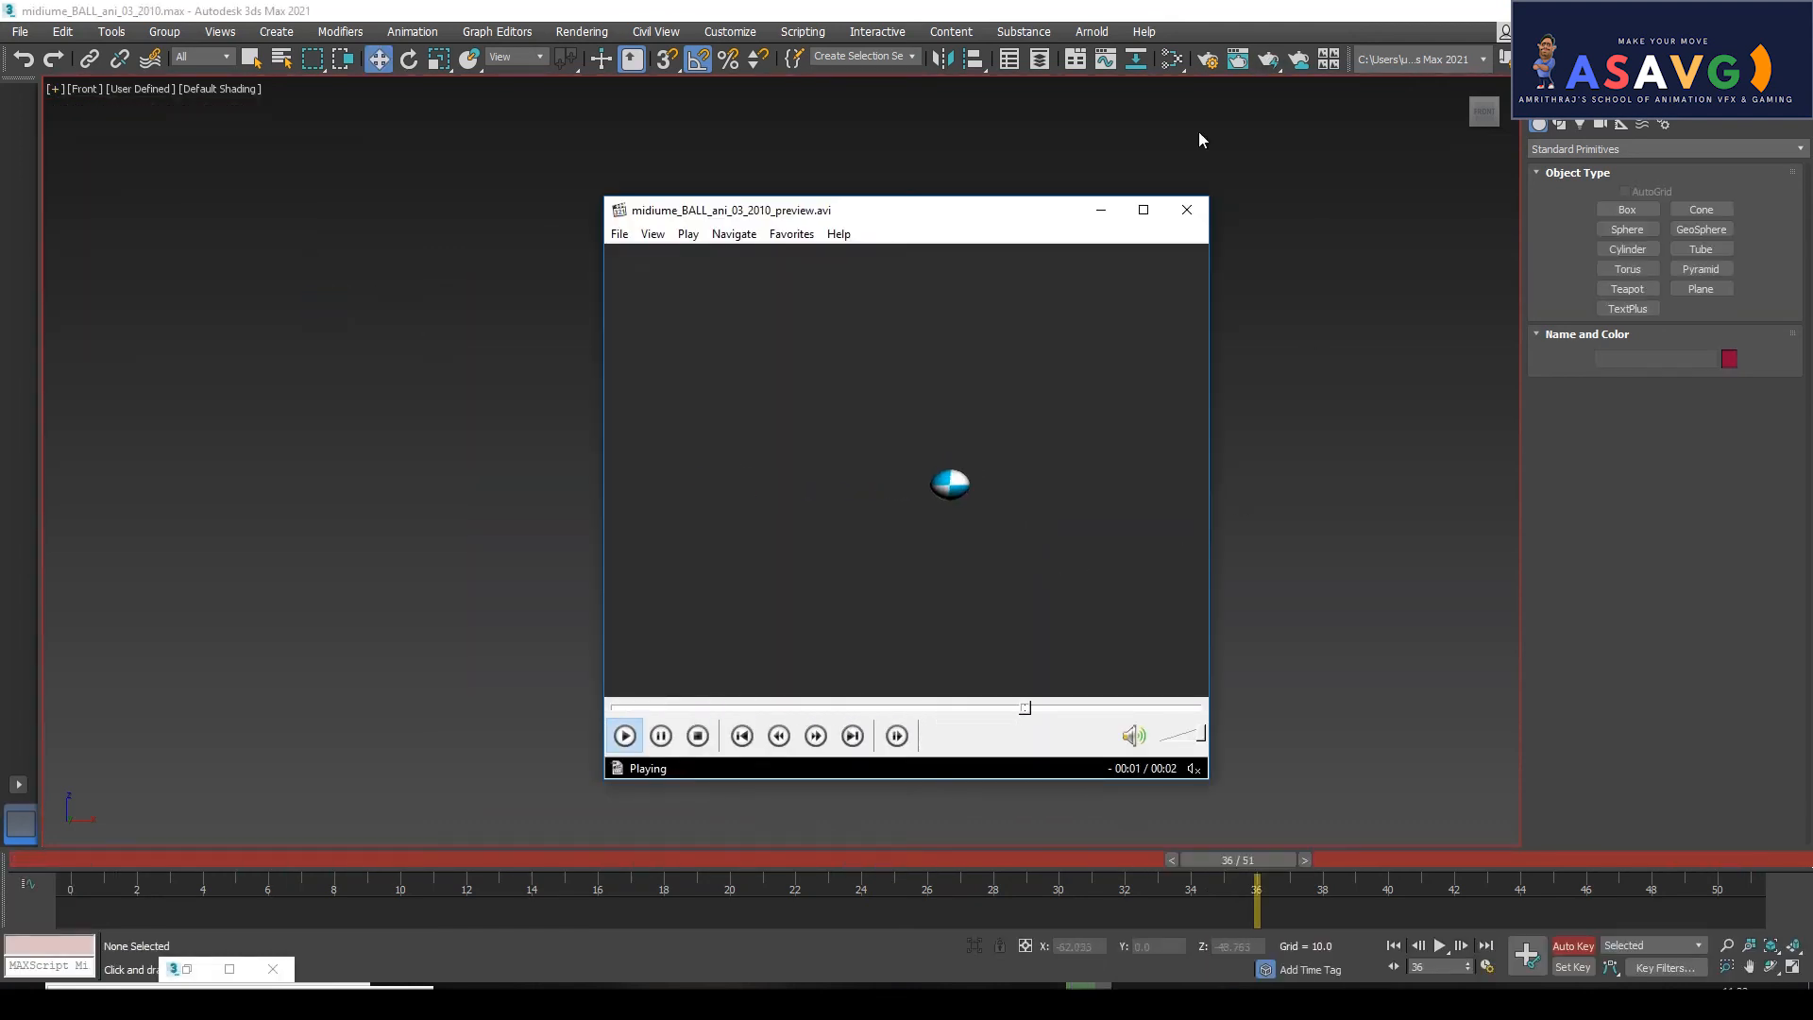
Maximize the preview playback, replay it to review the ball's overshoot and settling, and close the player.
left_click(1142, 209)
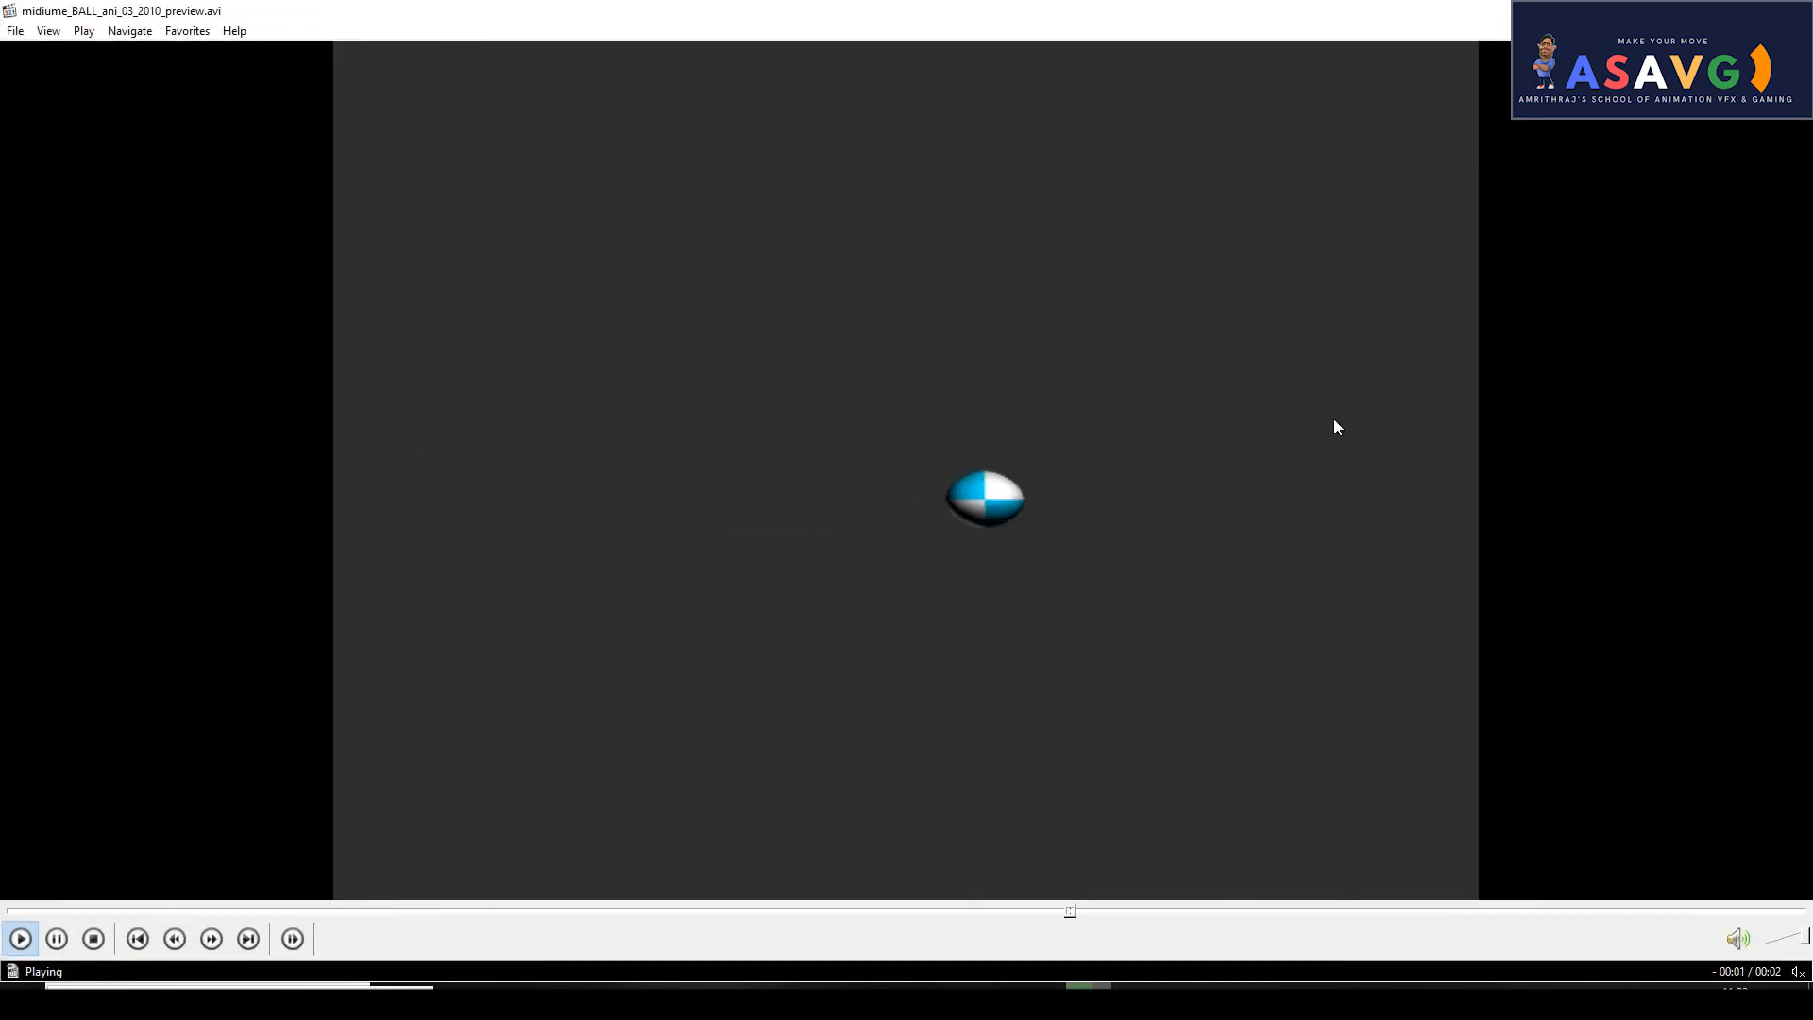
left_click(1005, 466)
left_click(19, 937)
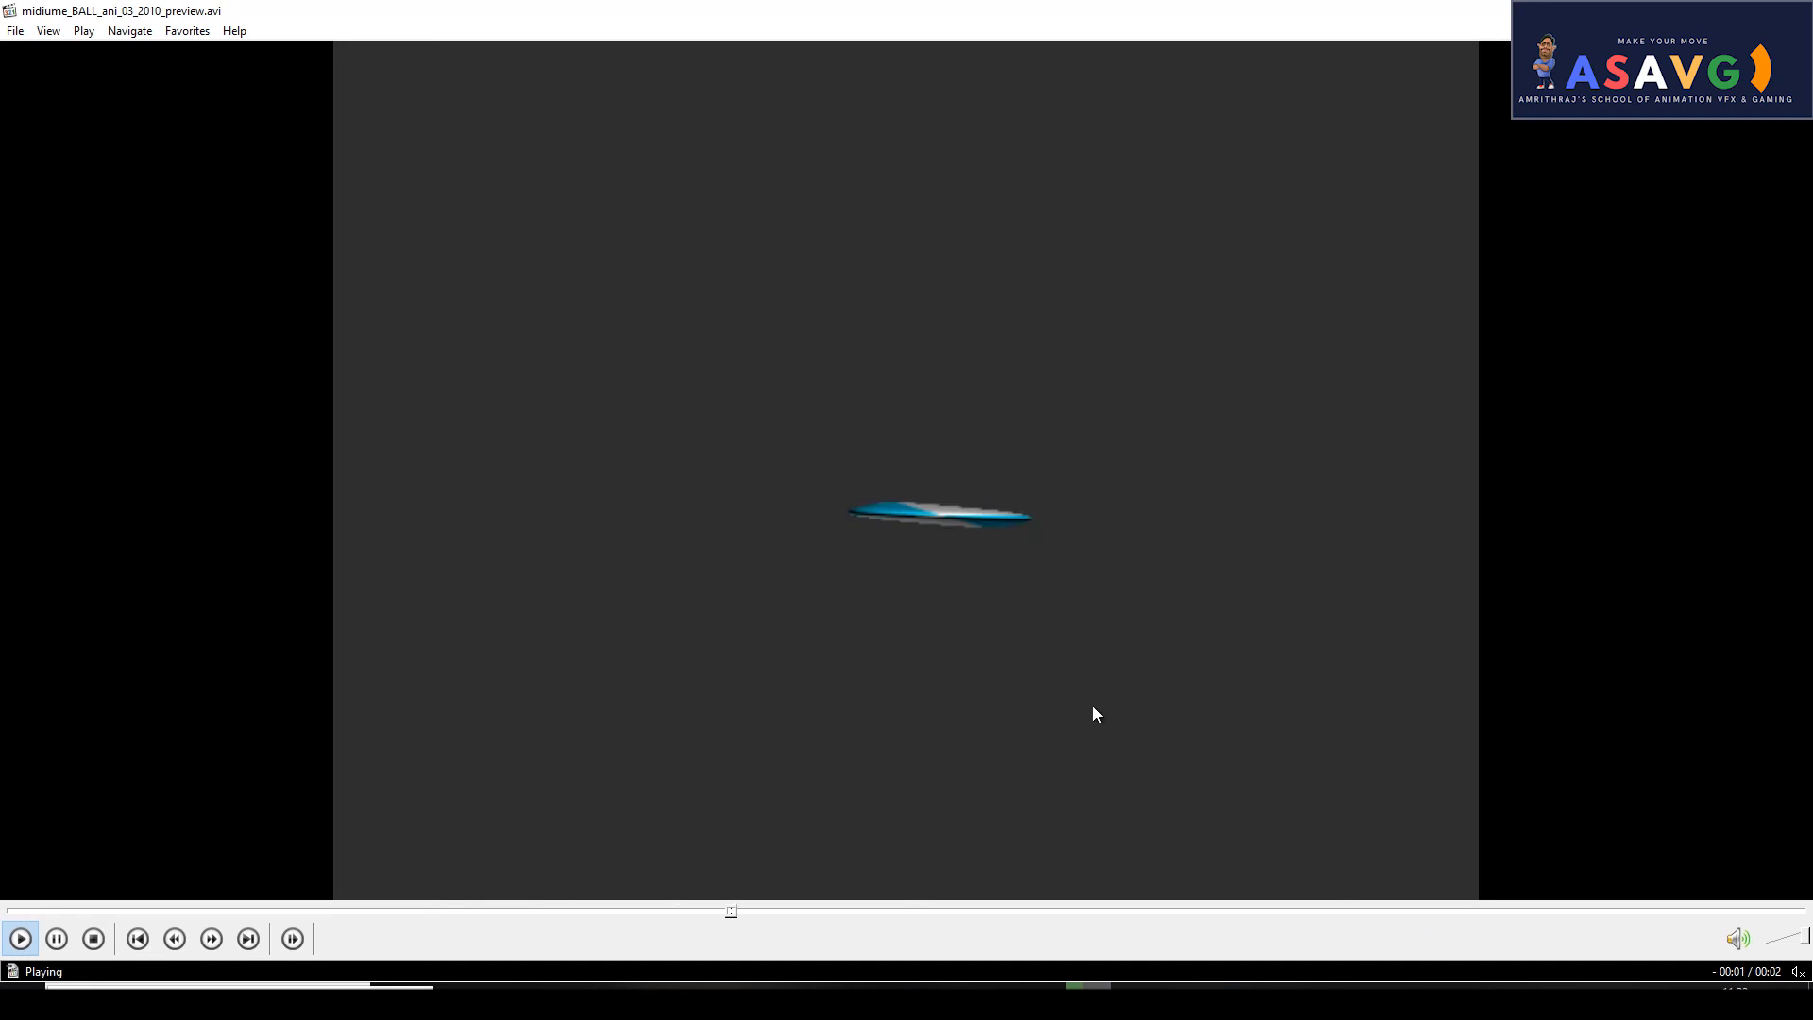
left_click(819, 612)
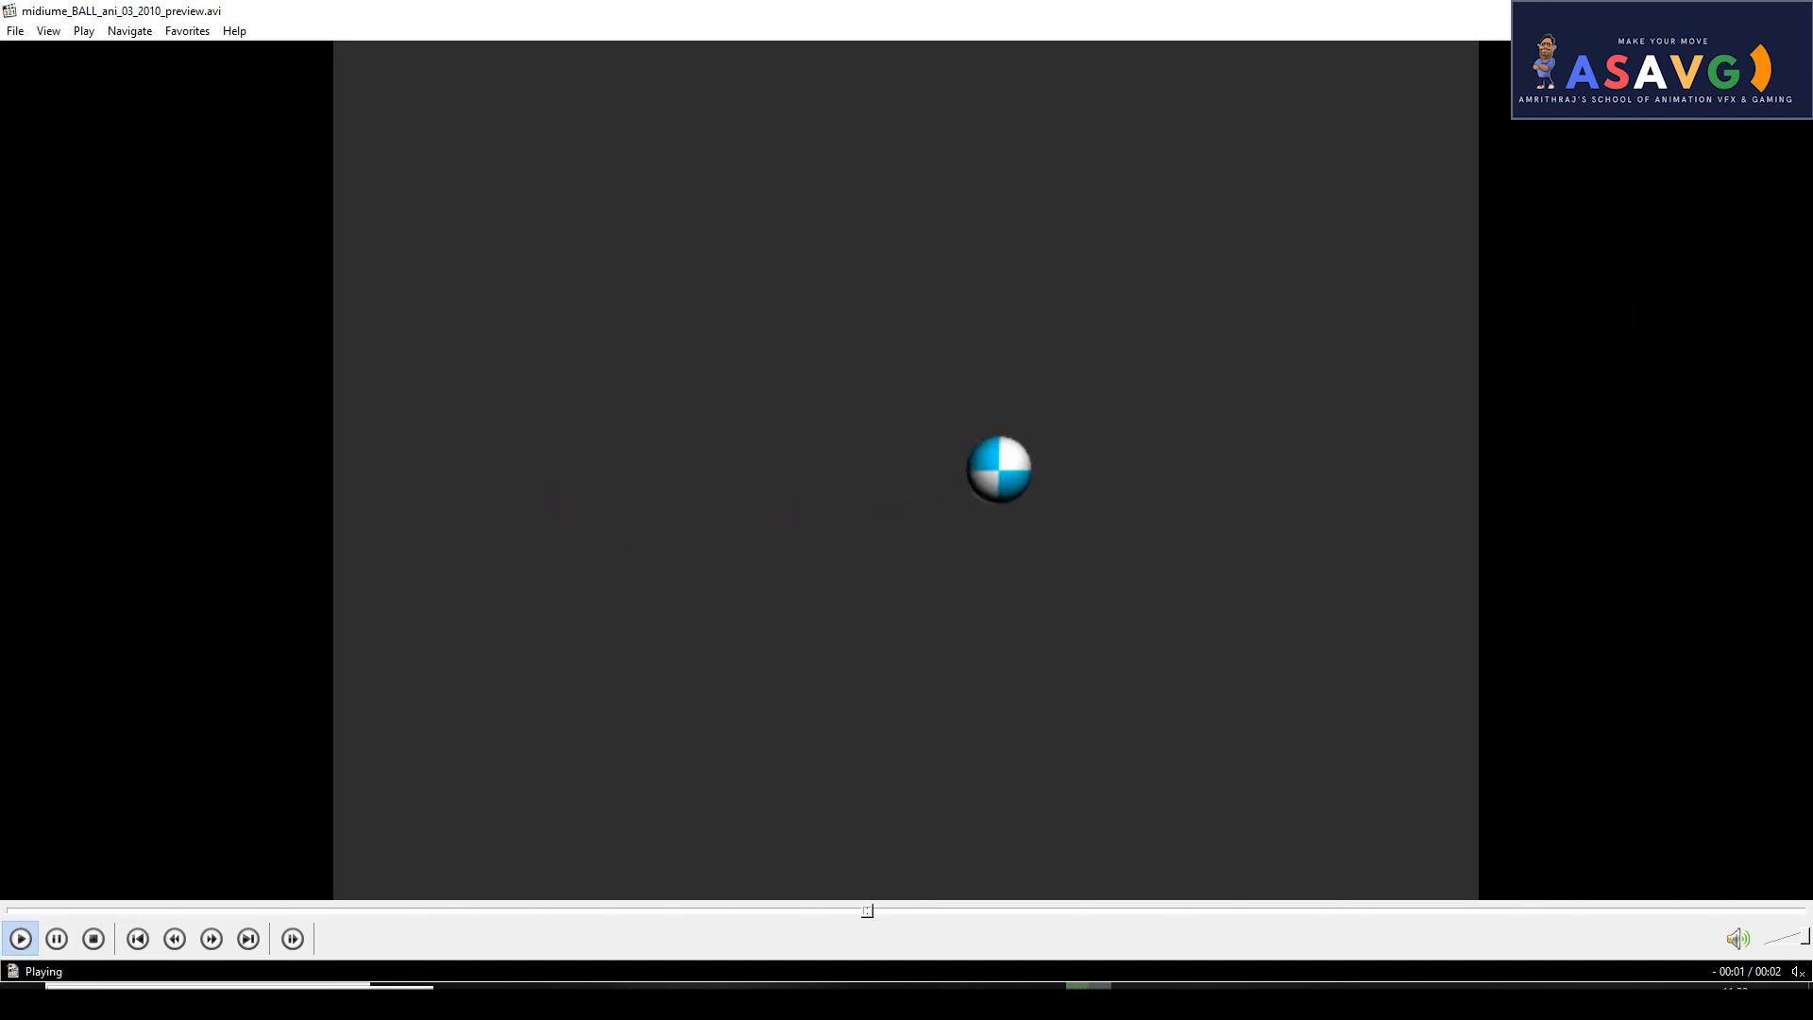
left_click(1791, 10)
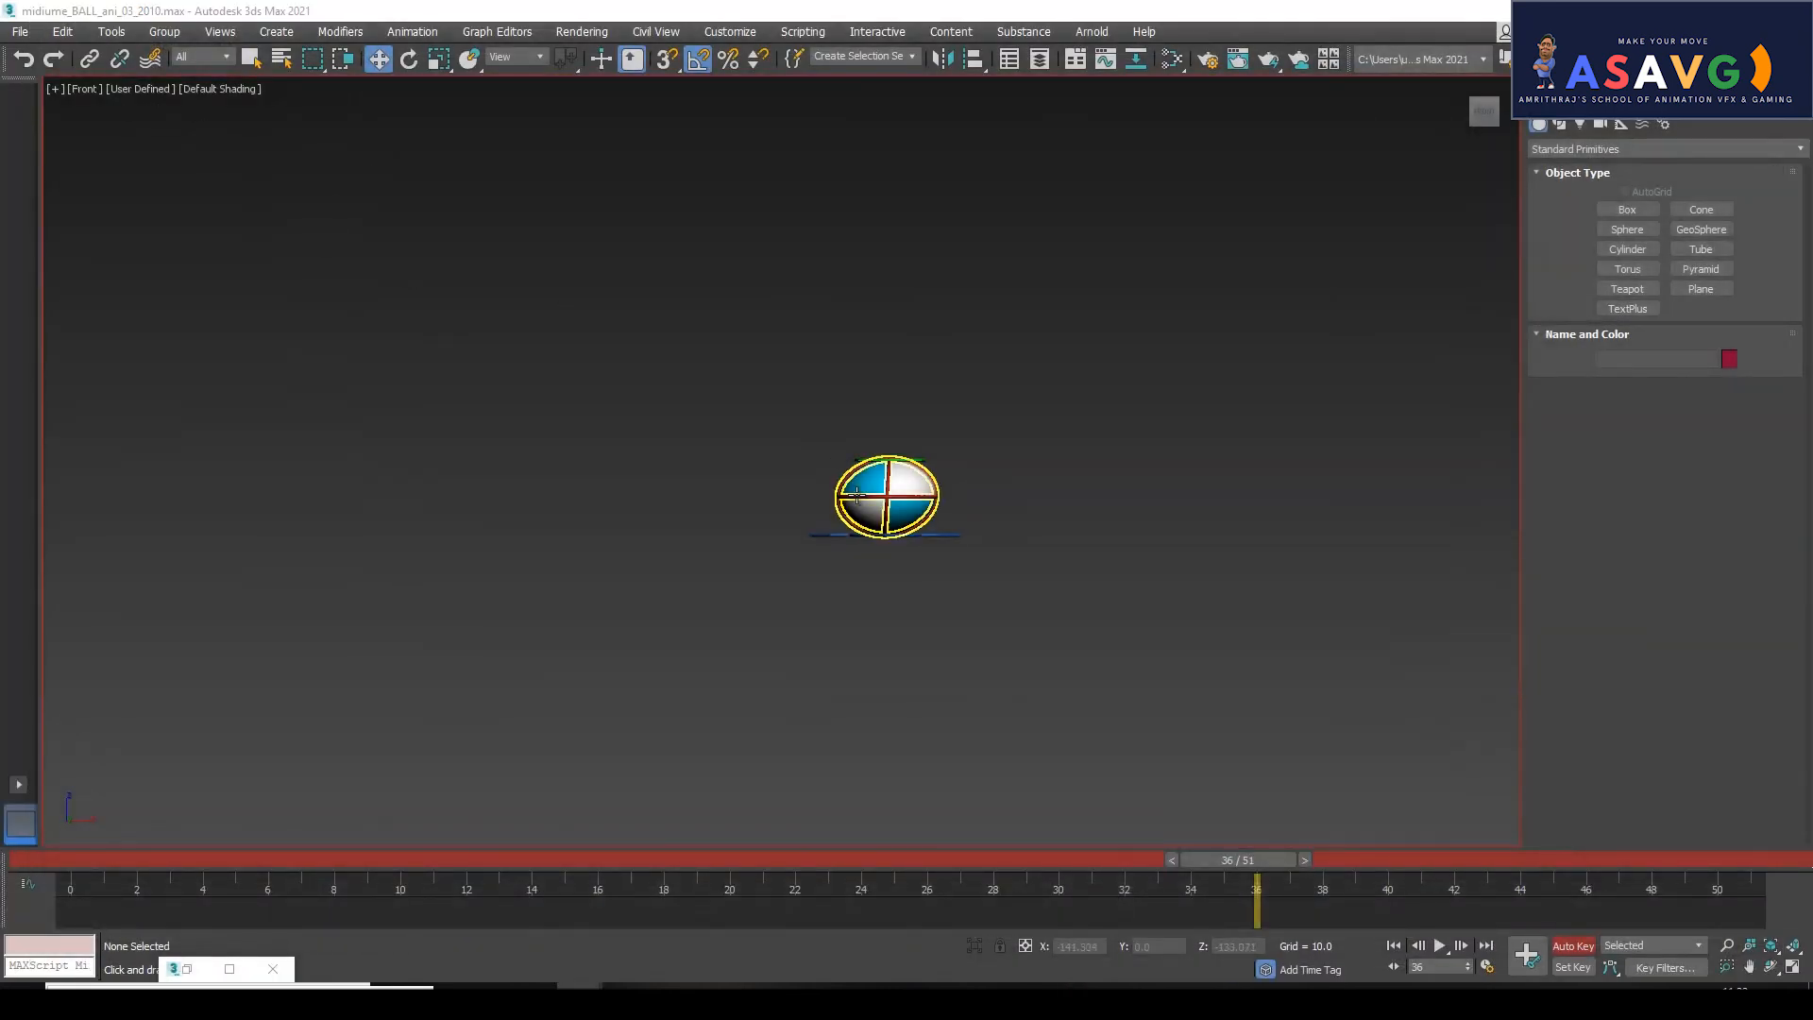
Move the master control slightly backward along X at frame 6, to about -248.2.
left_click(829, 534)
left_click_drag(164, 863, 289, 867)
key("w")
left_click_drag(549, 543, 542, 540)
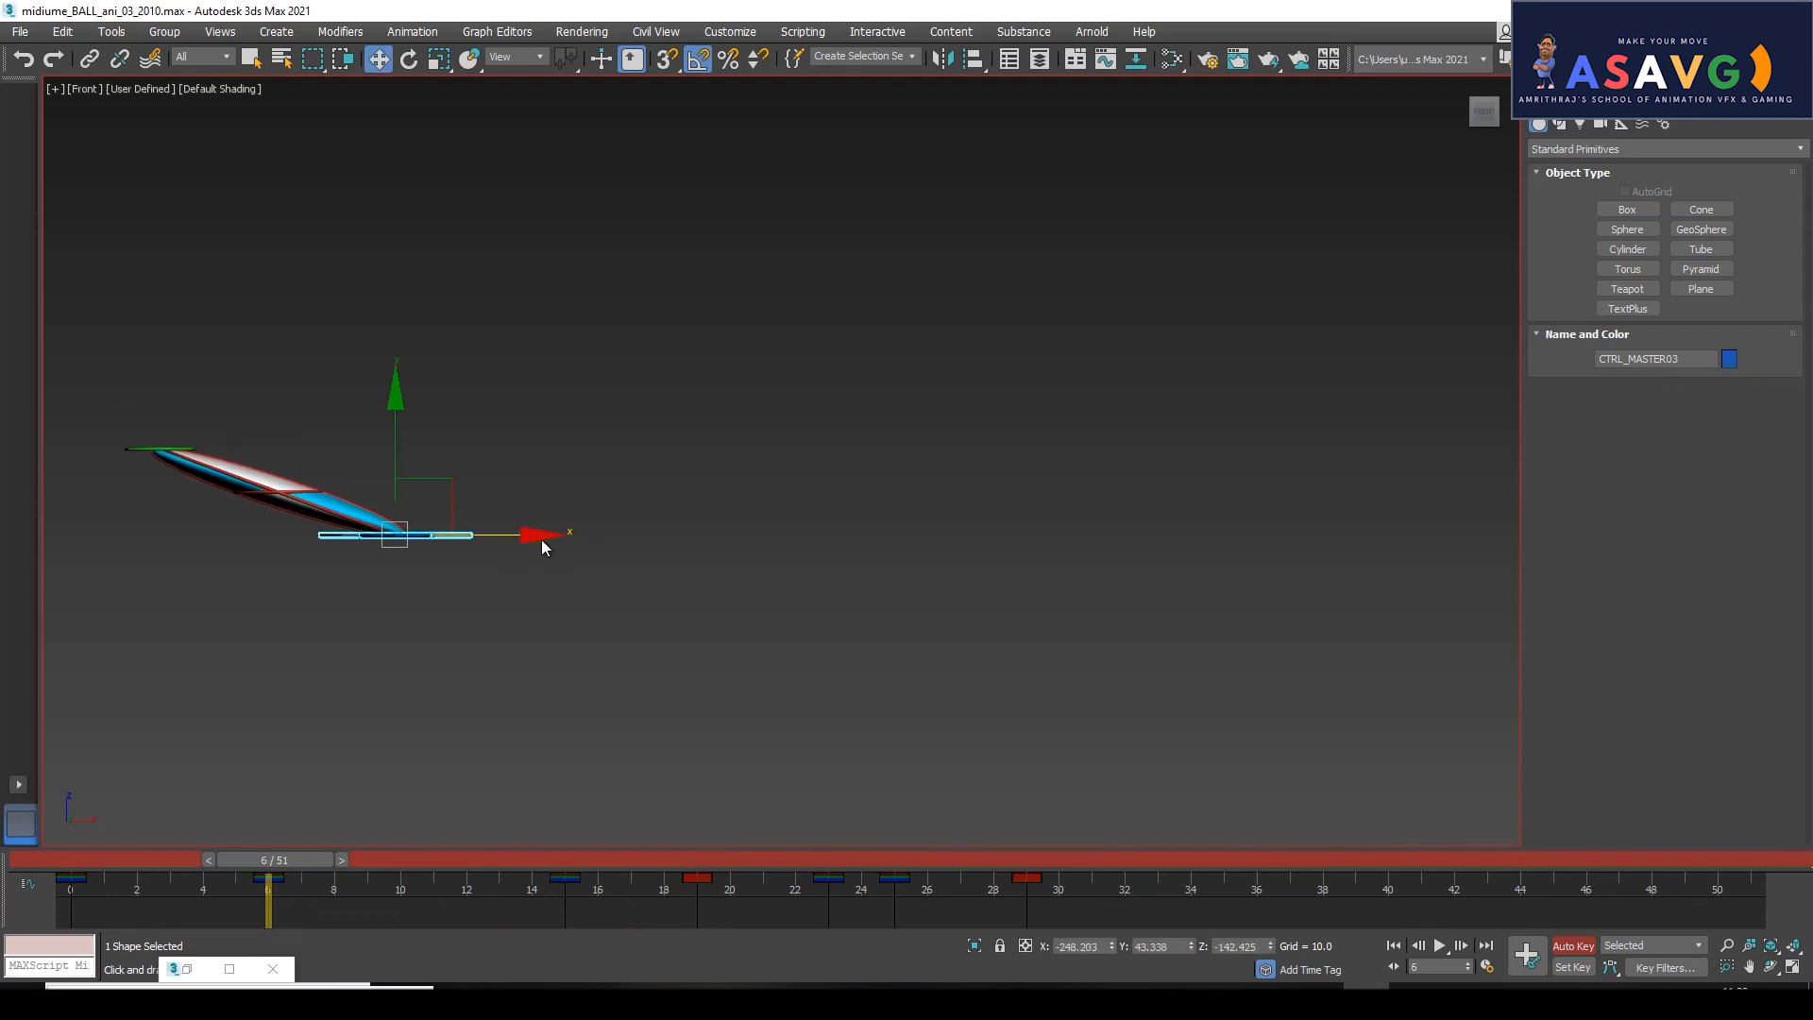
At frame 15, shift the master control farther backward along X to strengthen the anticipation, and deselect it.
left_click_drag(307, 866, 566, 865)
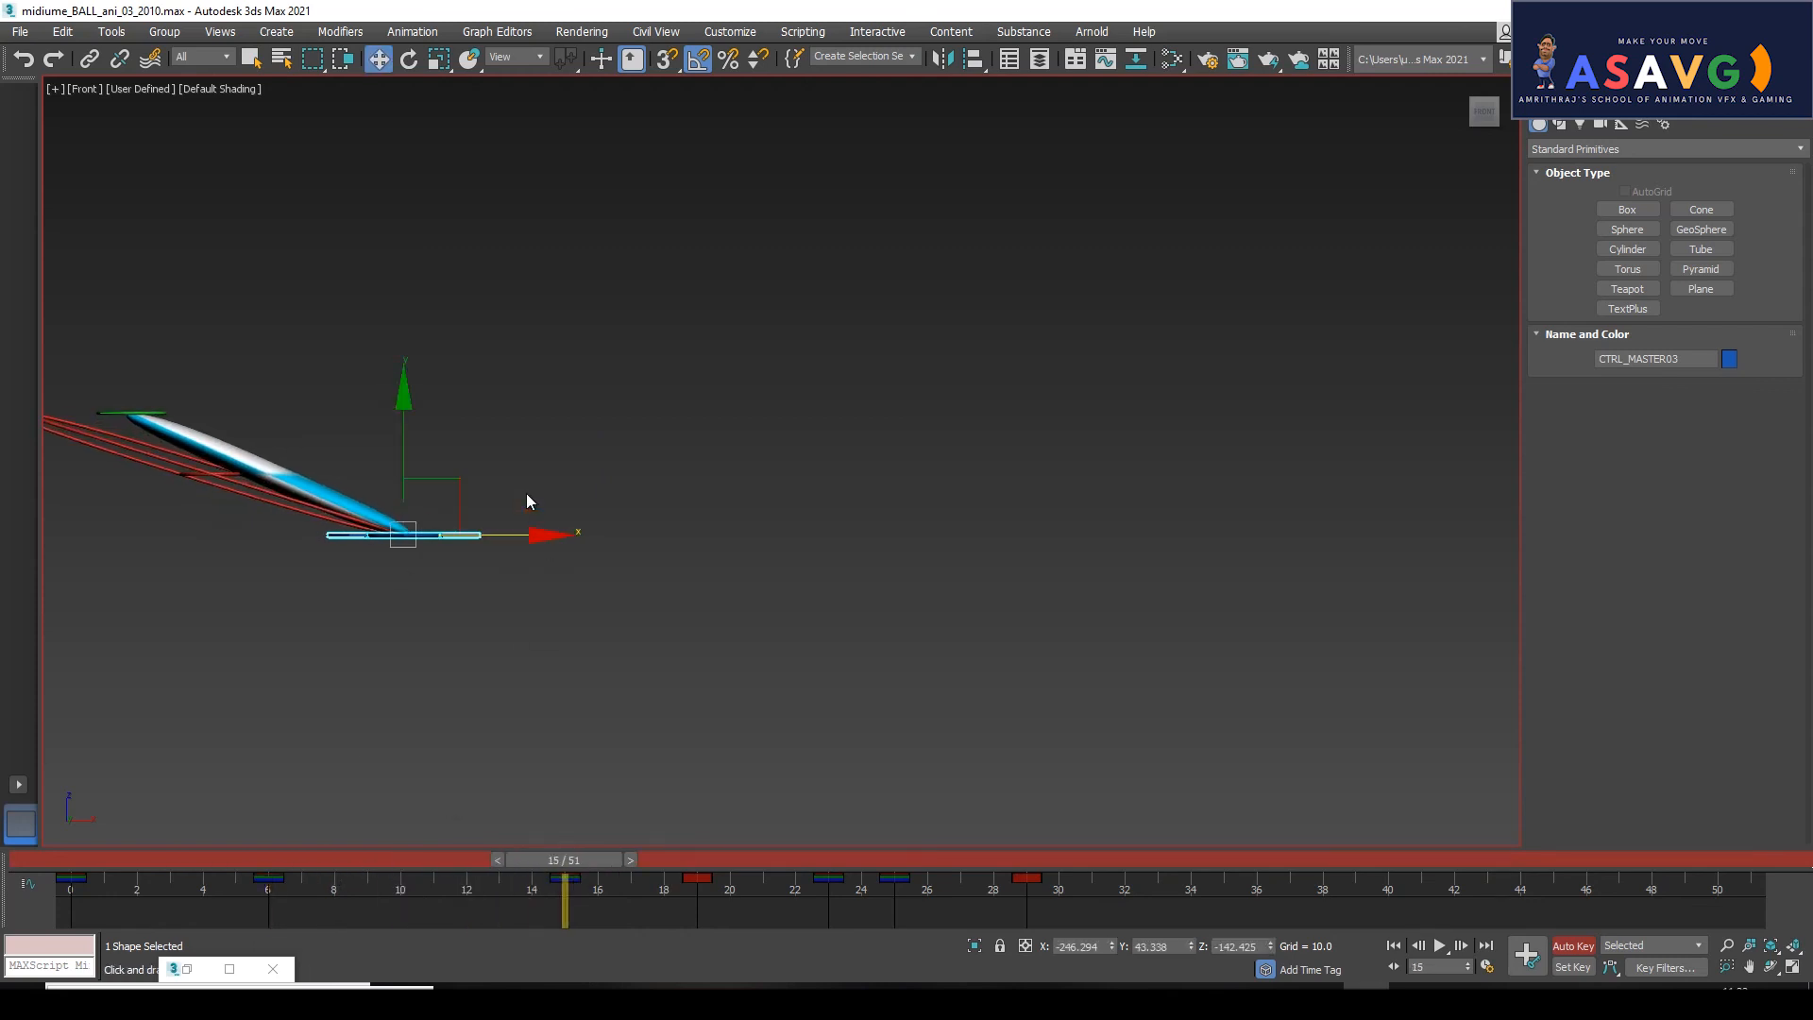
left_click_drag(560, 539, 550, 539)
mouse_move(564, 861)
left_mouse_down()
mouse_move(285, 861)
mouse_move(566, 860)
left_mouse_up()
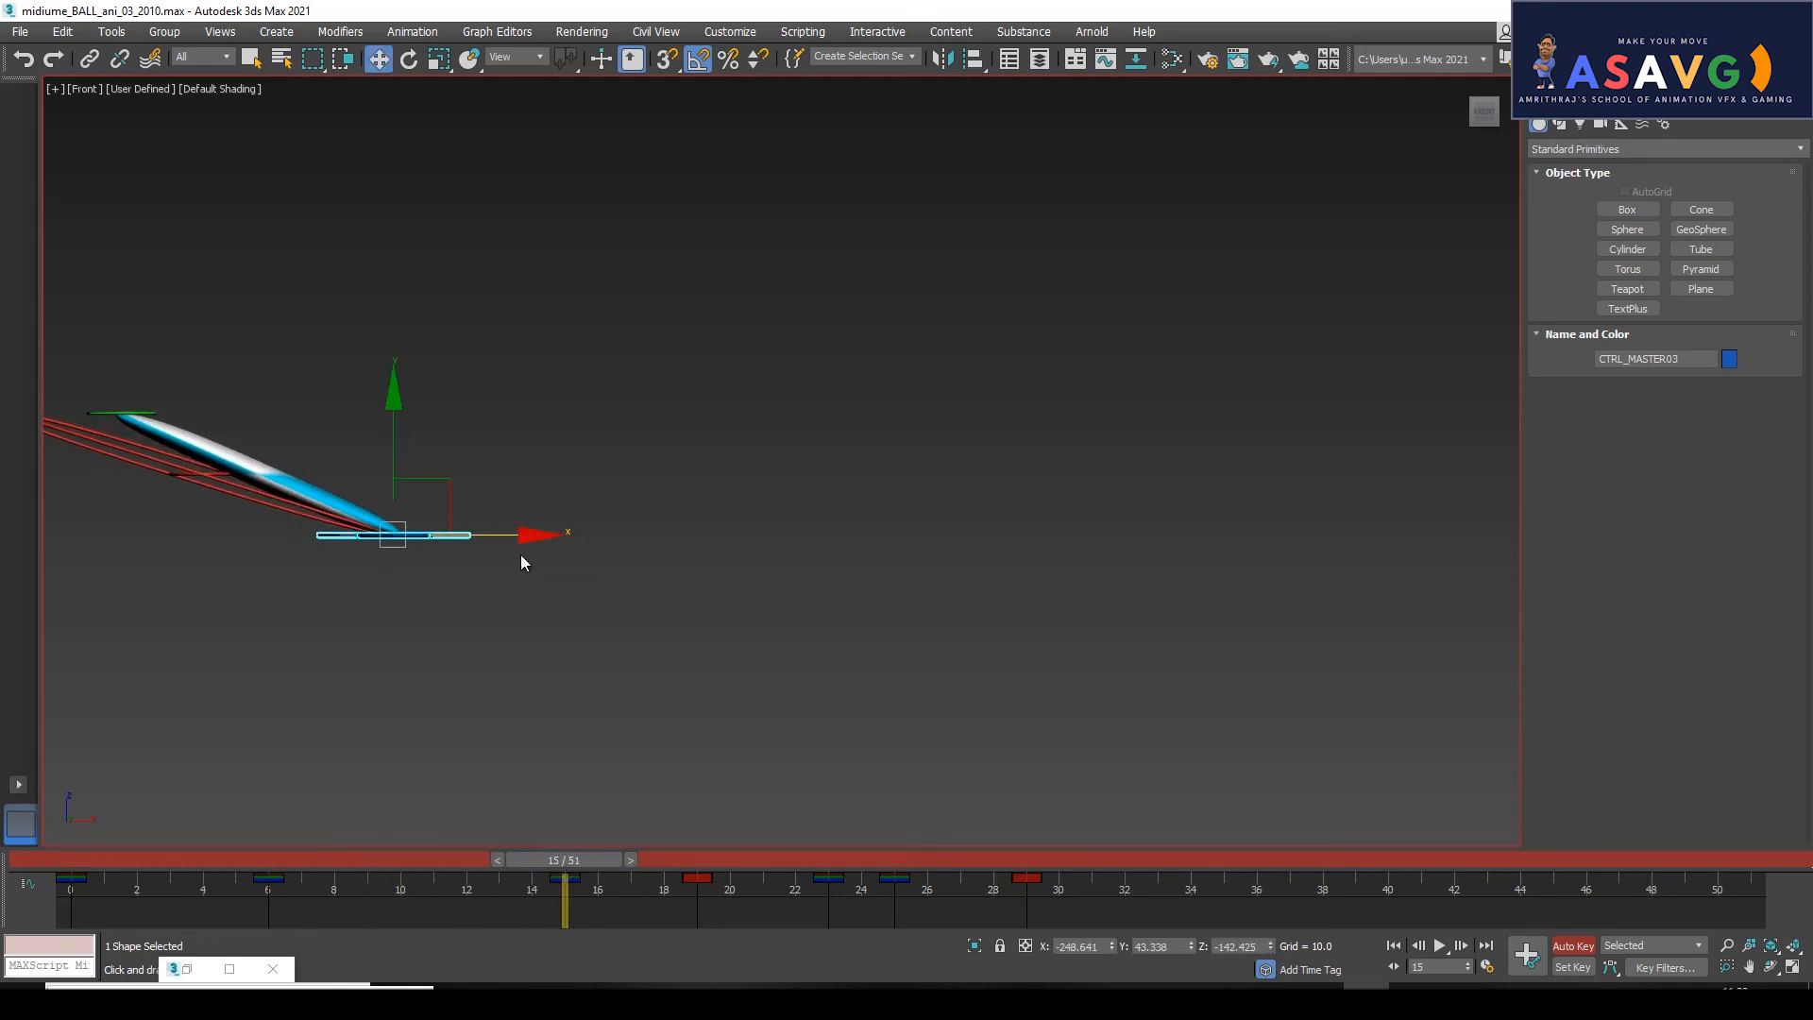
left_click_drag(543, 539, 530, 539)
left_click_drag(494, 864, 532, 861)
key("w")
left_click(72, 102)
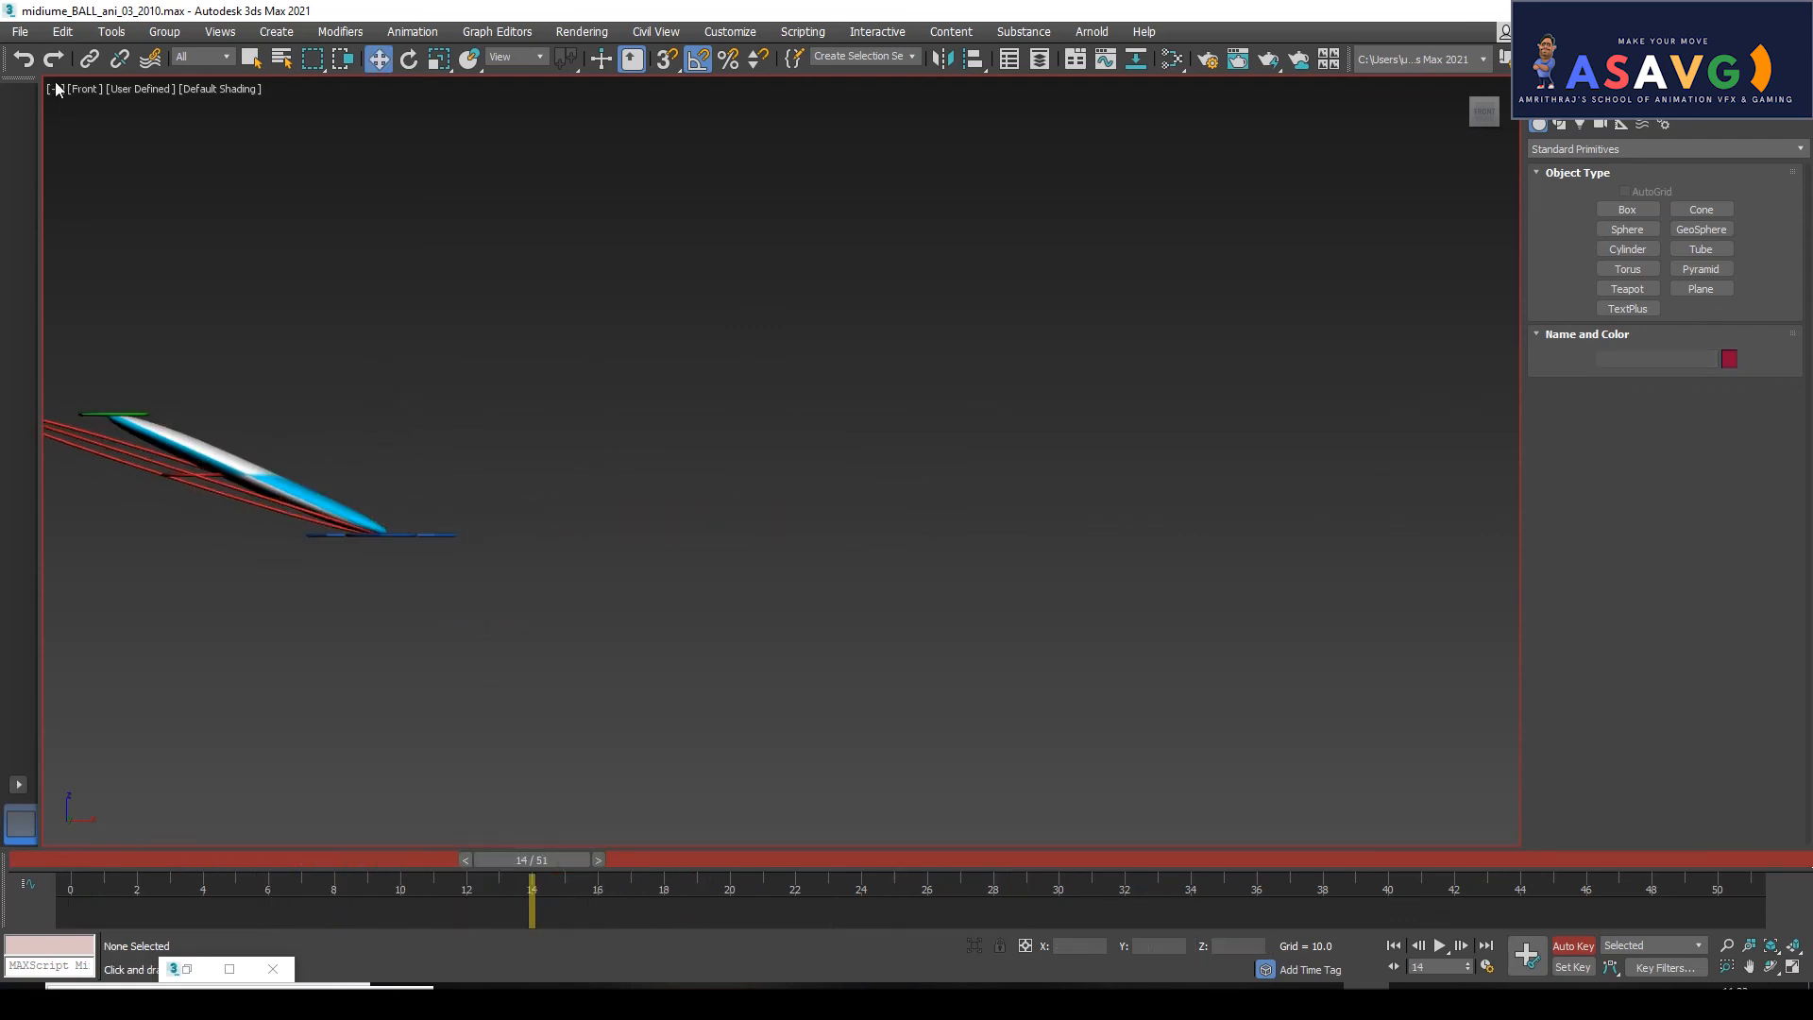
Create a new preview of the Front viewport covering the backward anticipation drift, and maximize its playback window.
left_click(58, 93)
mouse_move(141, 290)
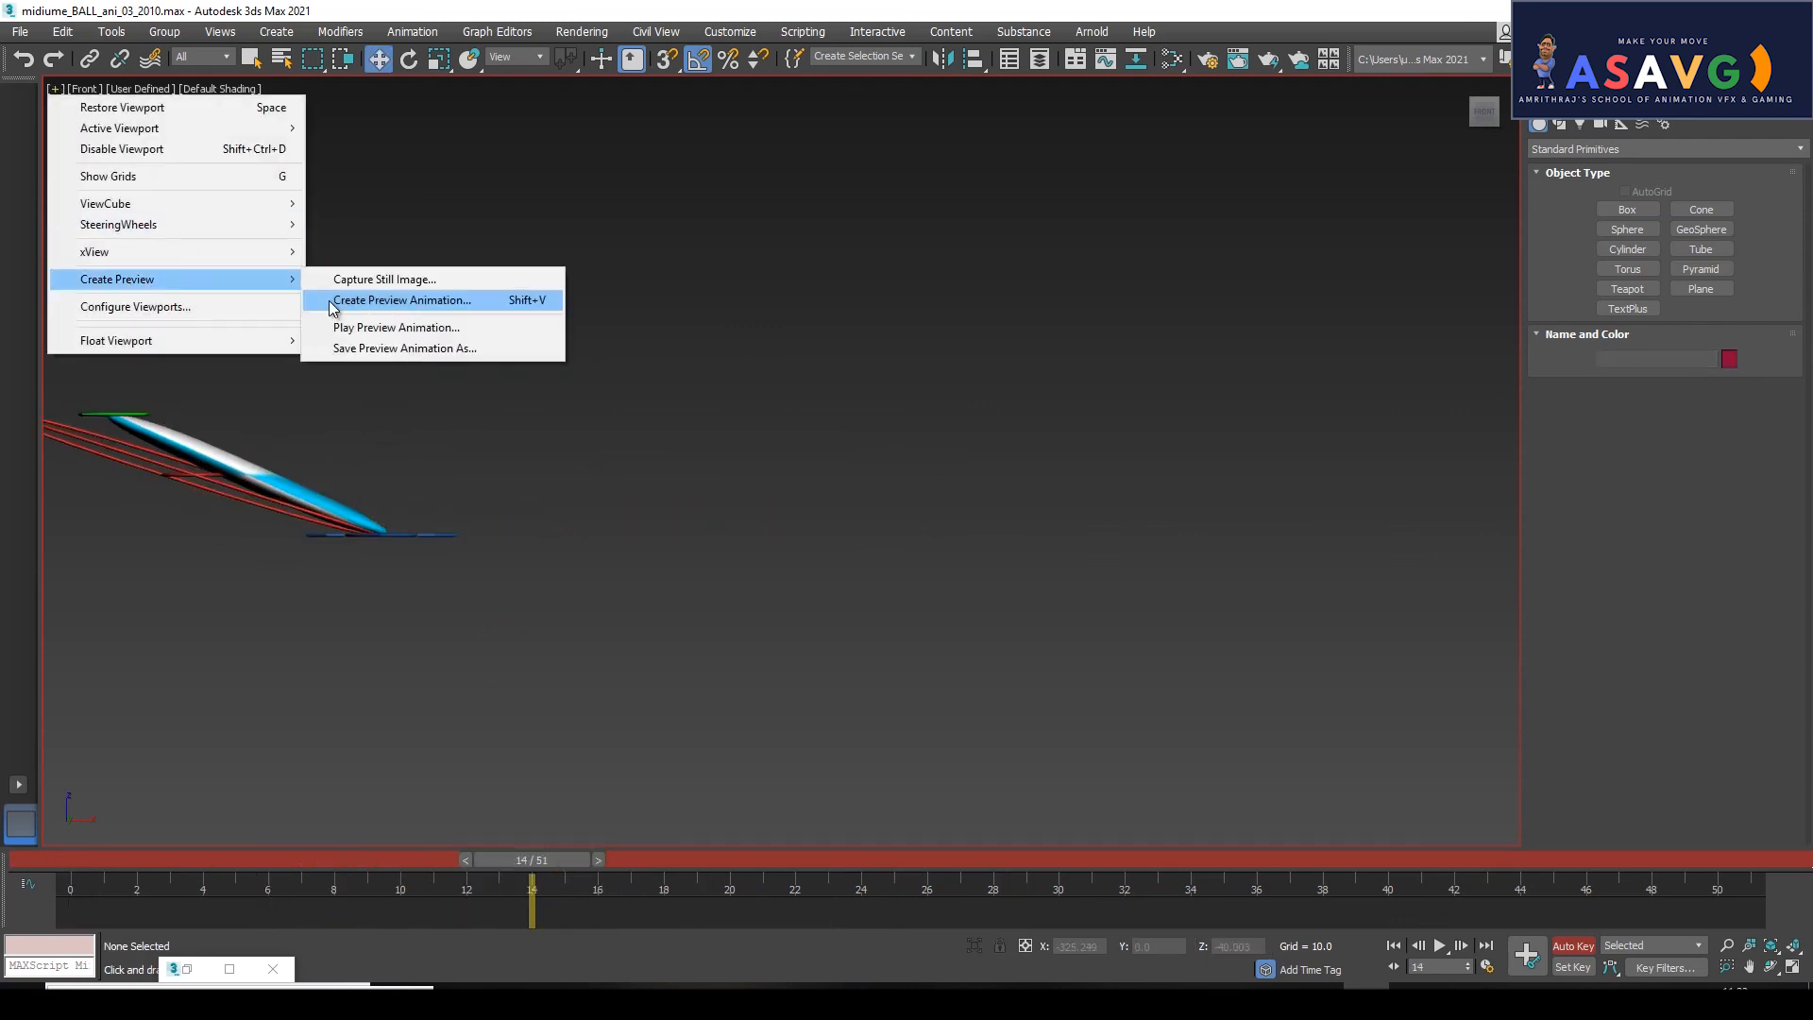
left_click(330, 300)
left_click(987, 775)
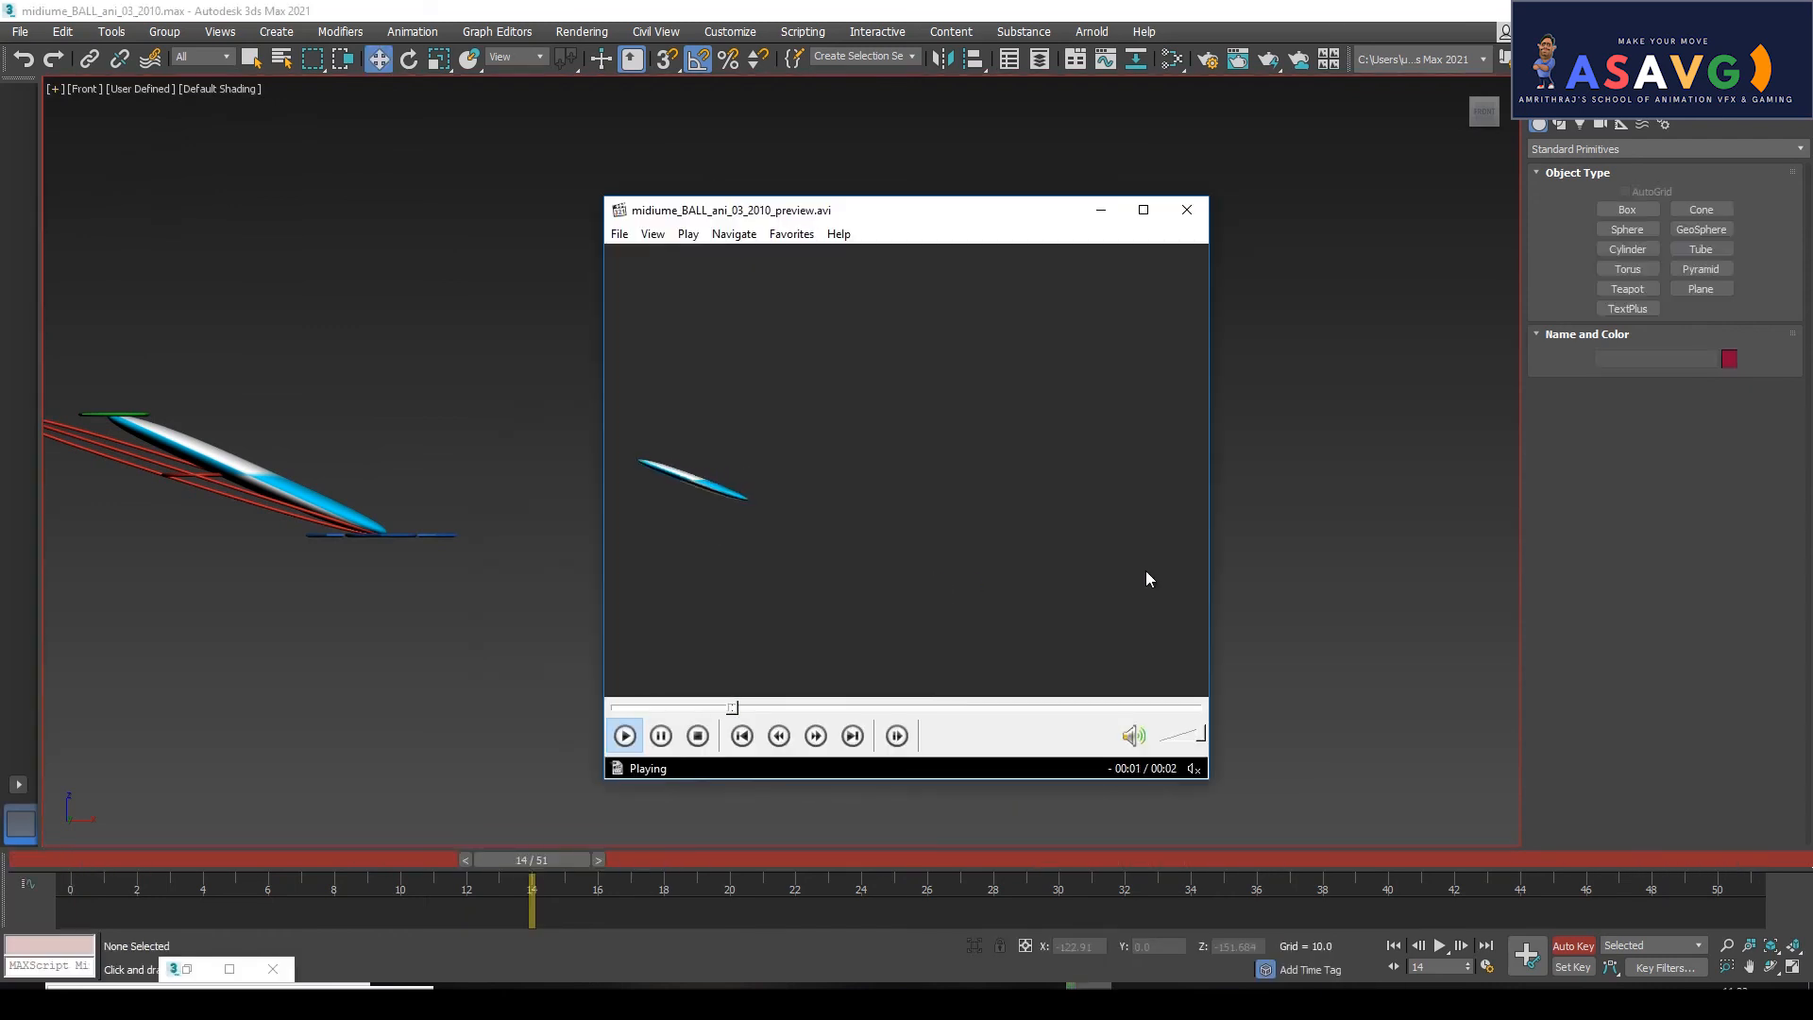
left_click(1143, 210)
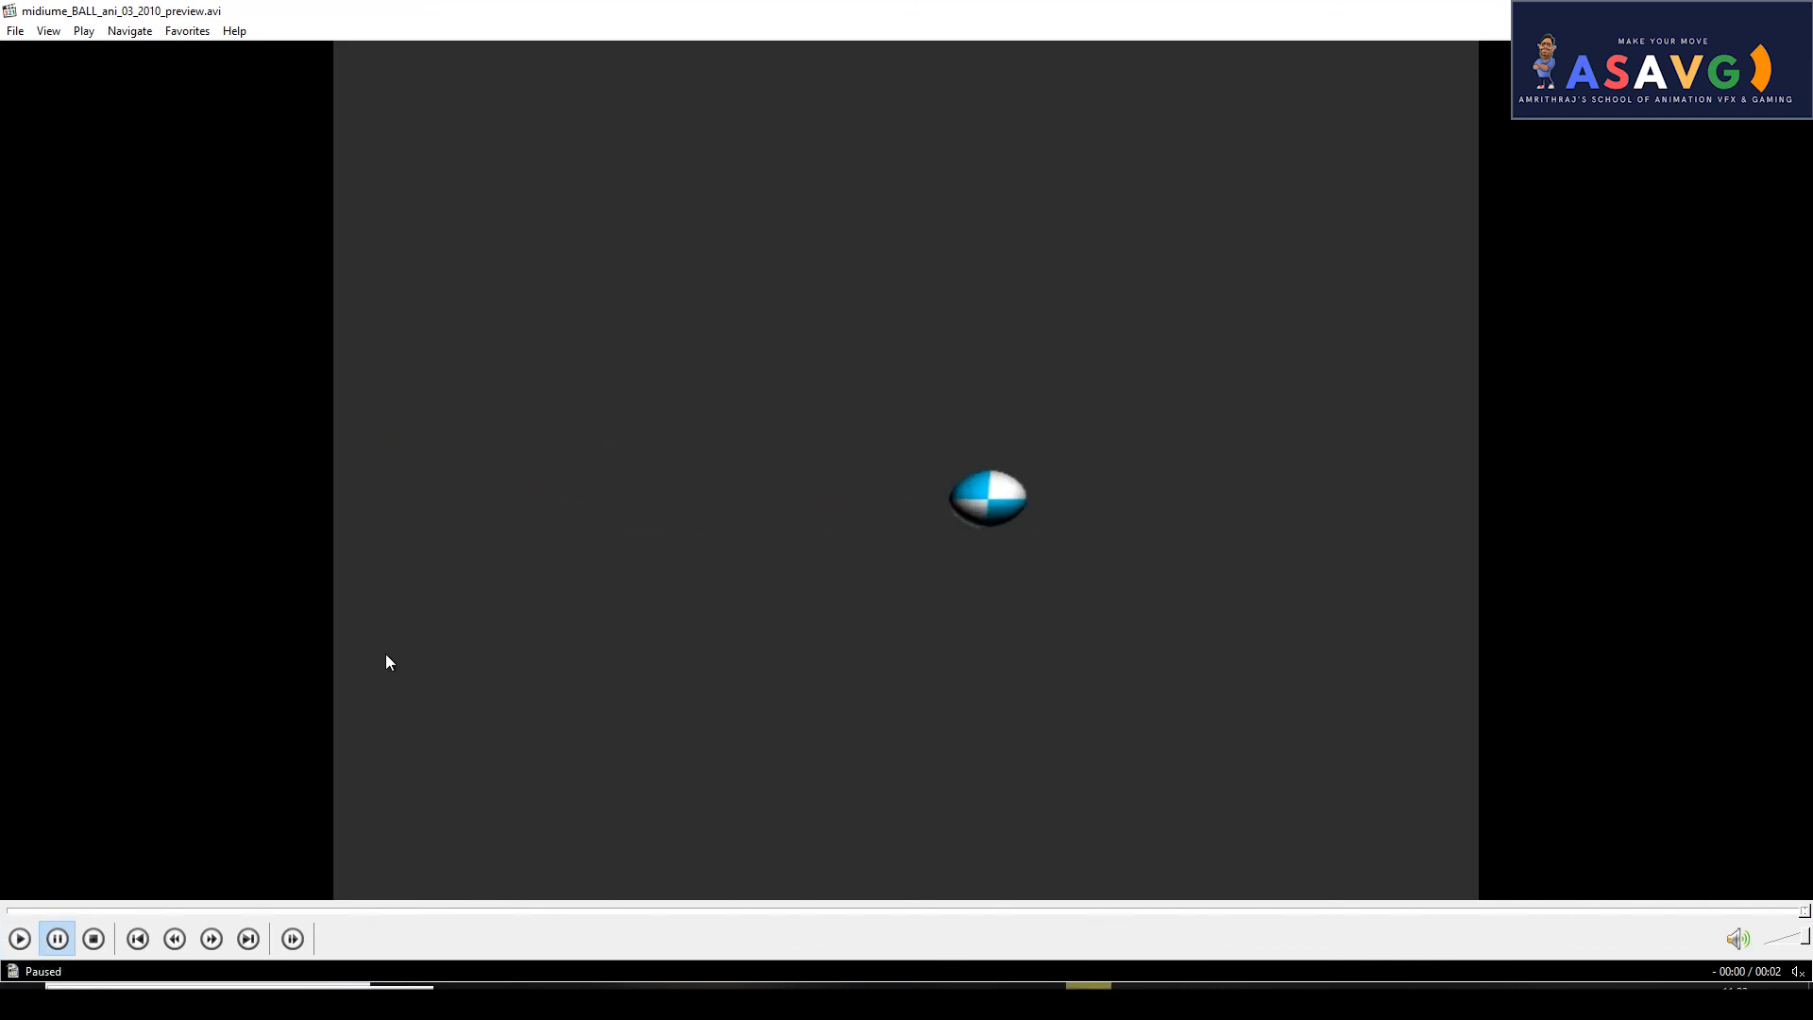
Pause and replay the preview to review the ball's anticipation, launch and landing, and close the player.
key("space")
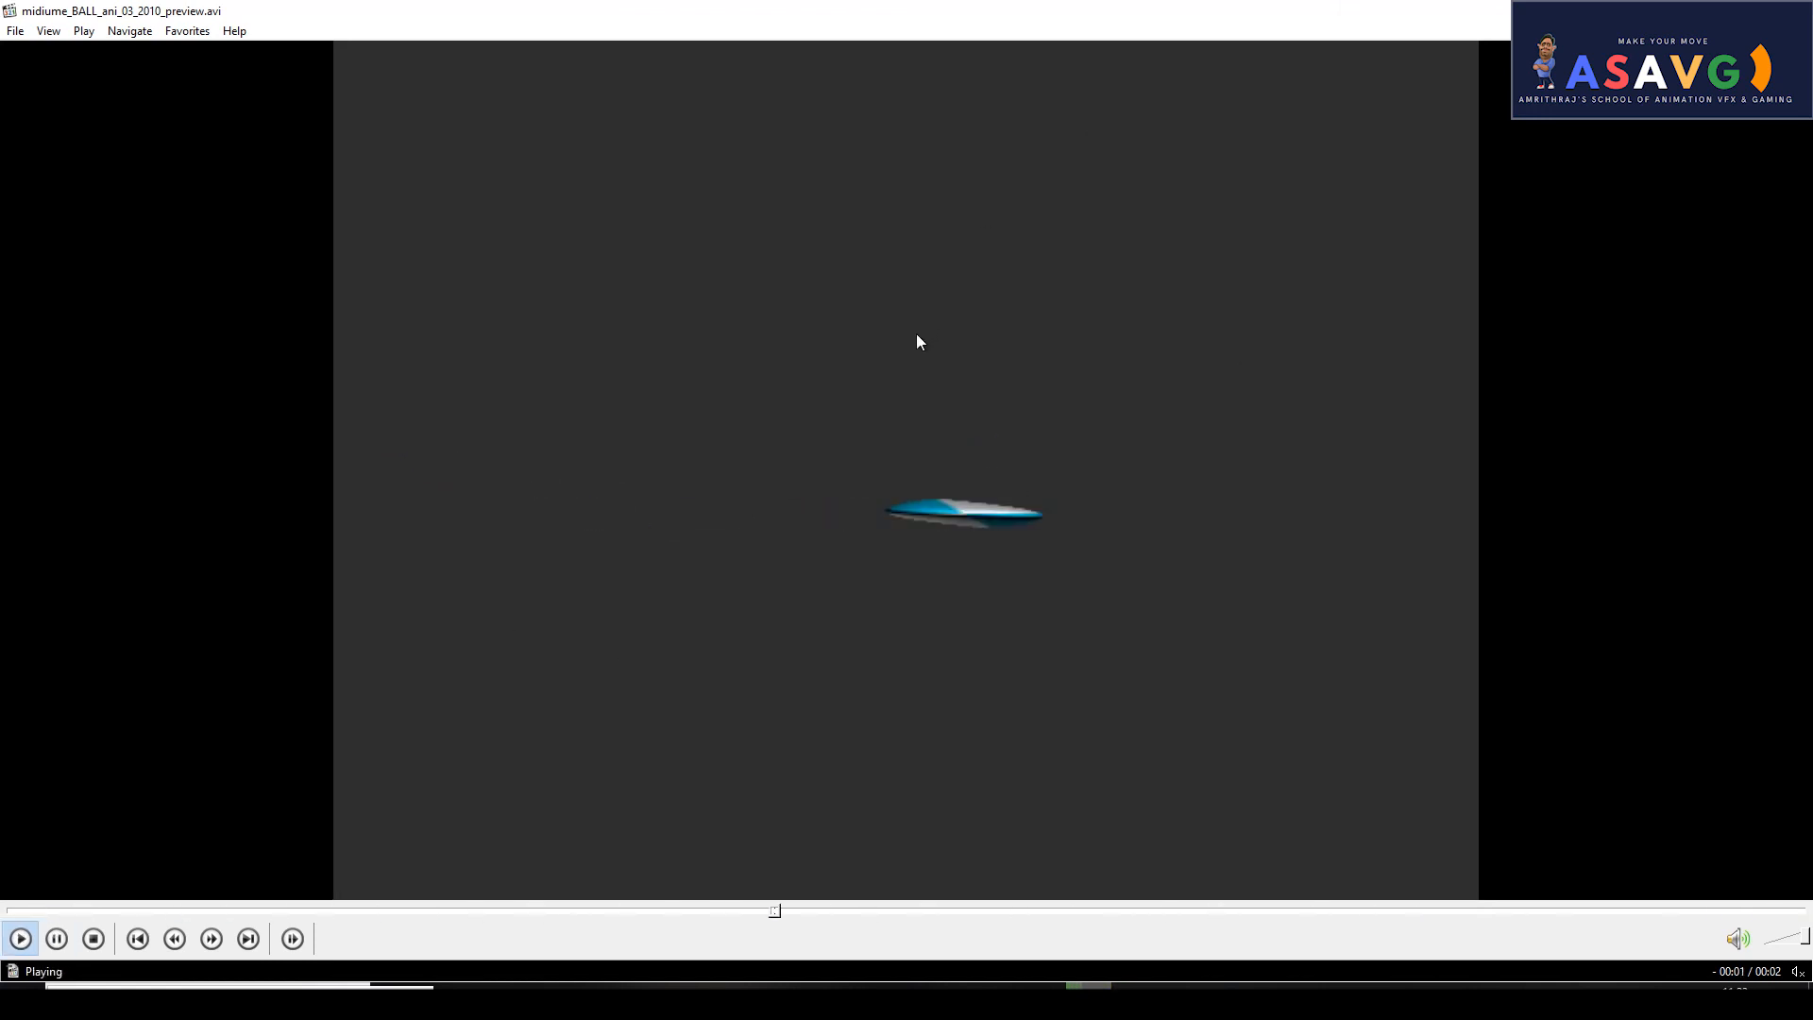
key("space")
key("space")
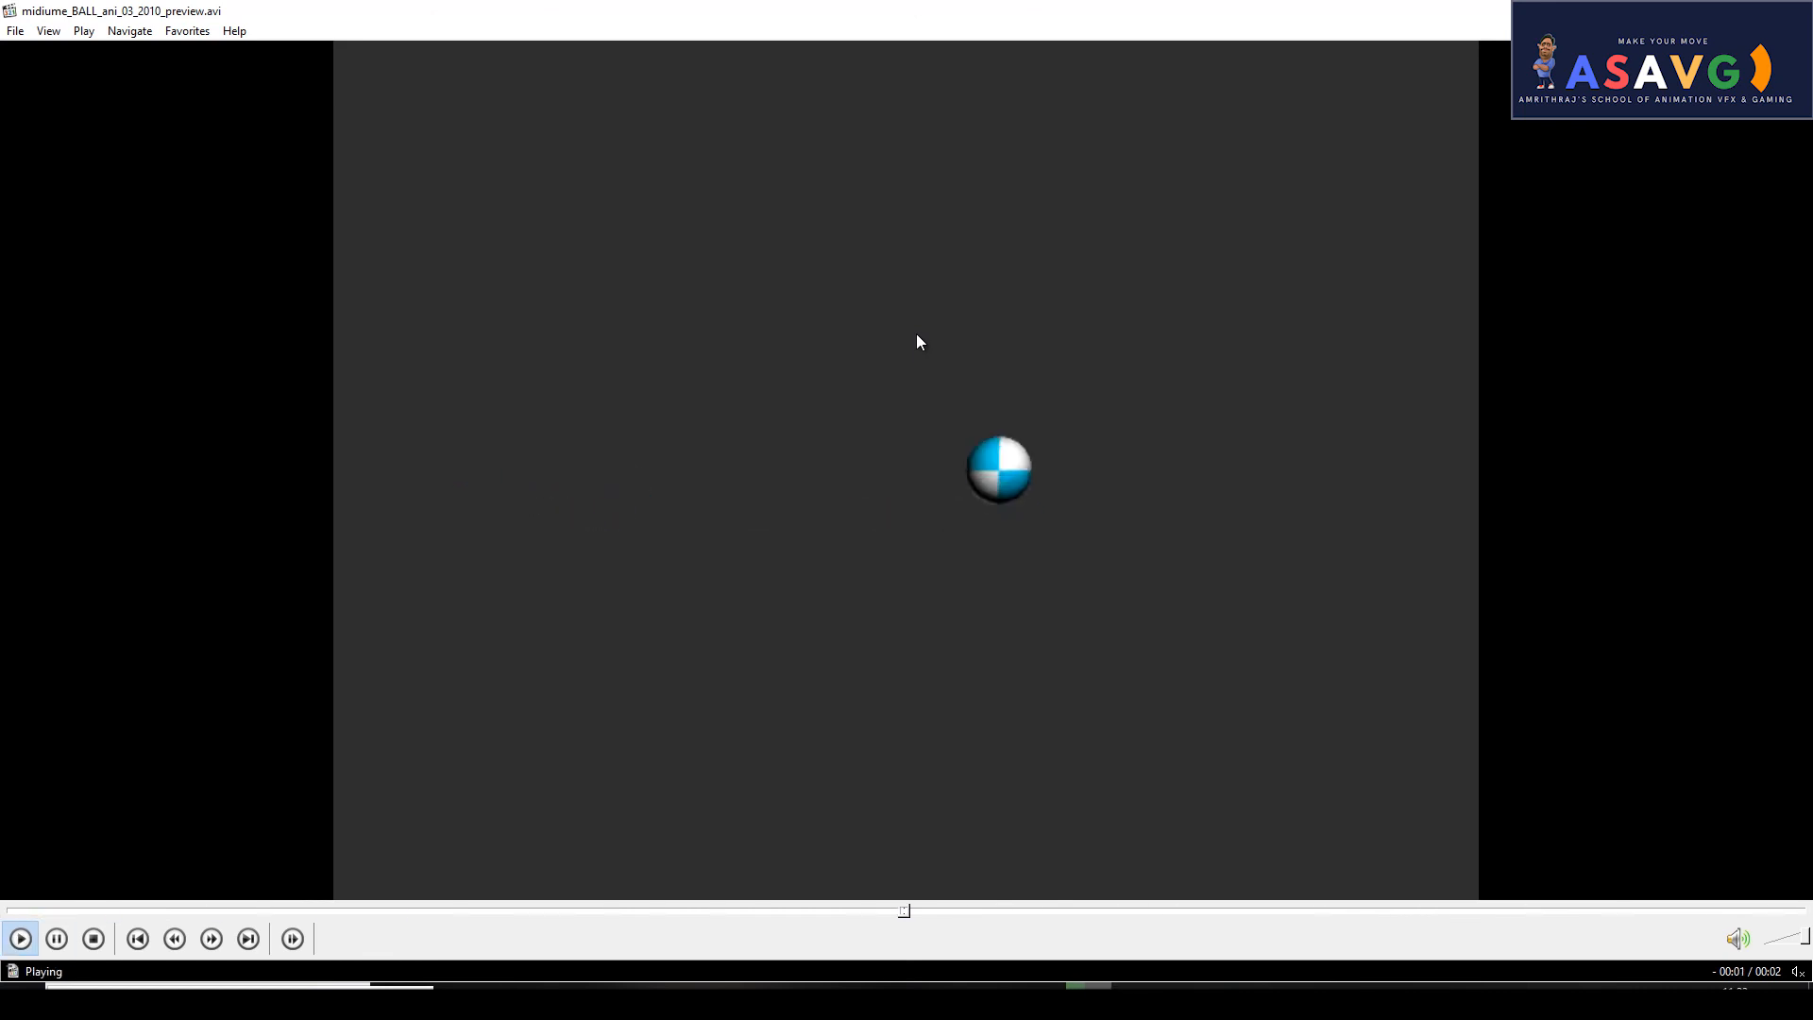
left_click(25, 909)
key("space")
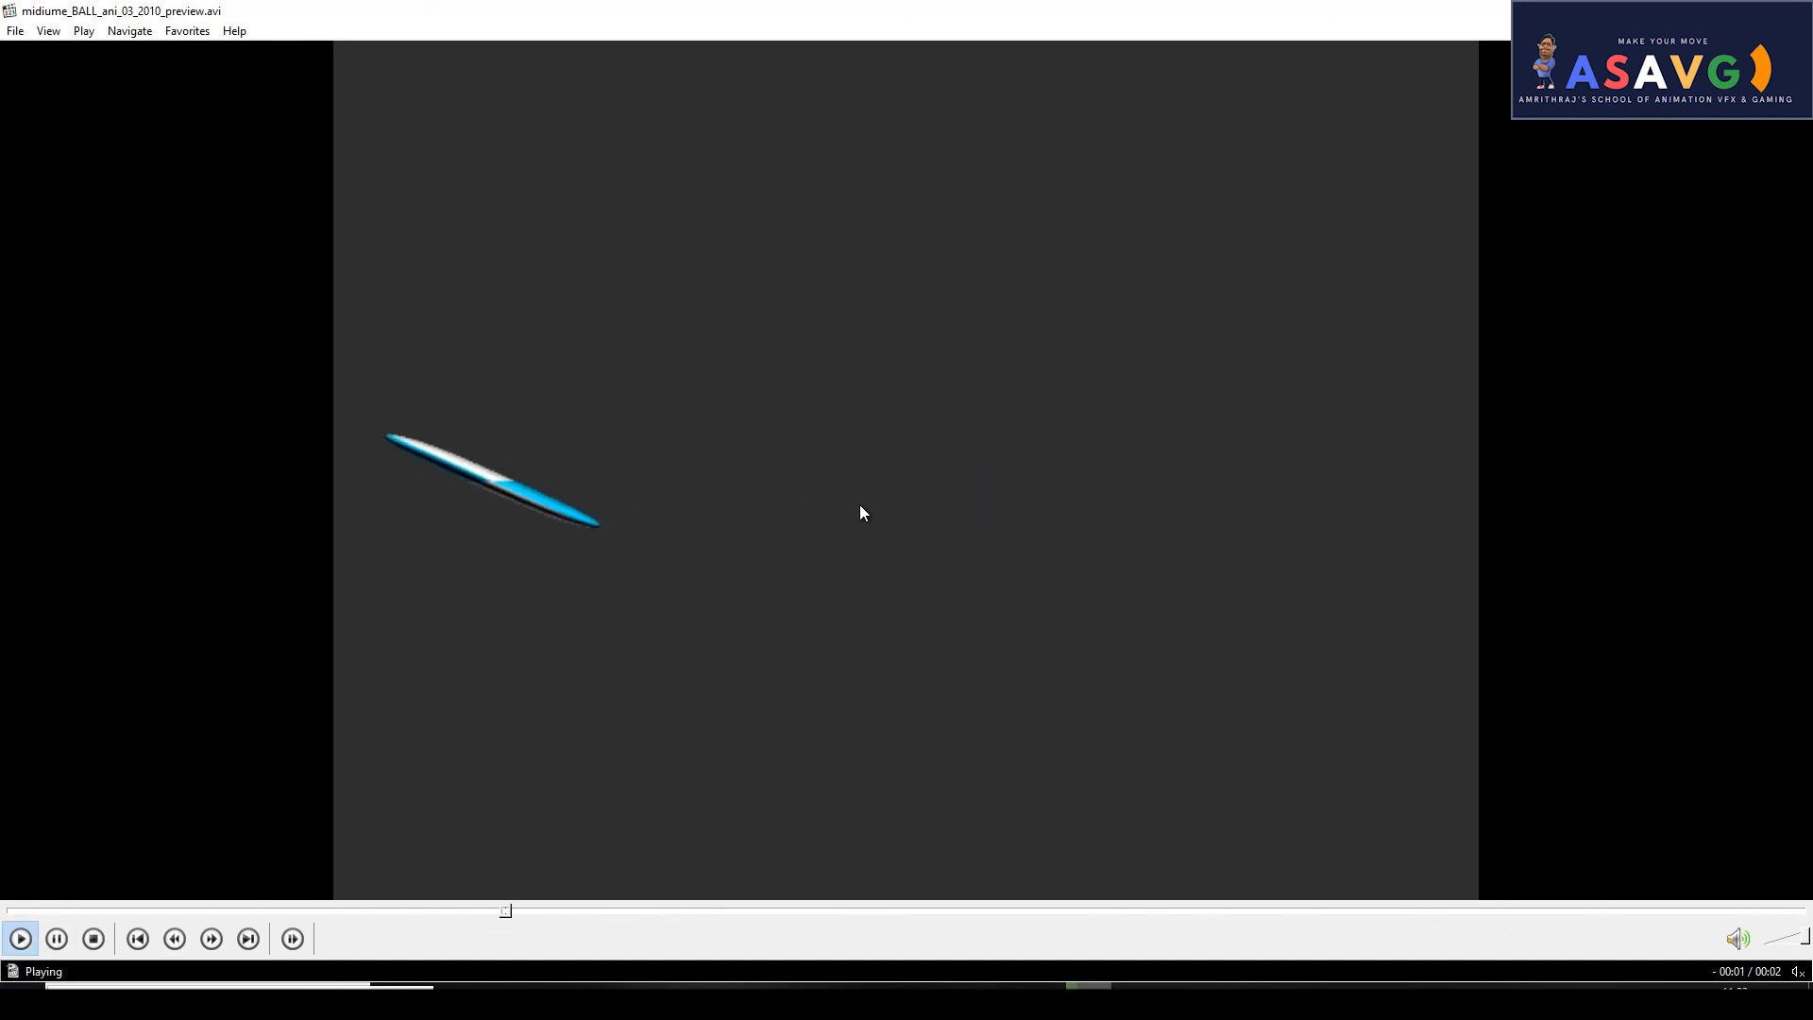
key("alt+F4")
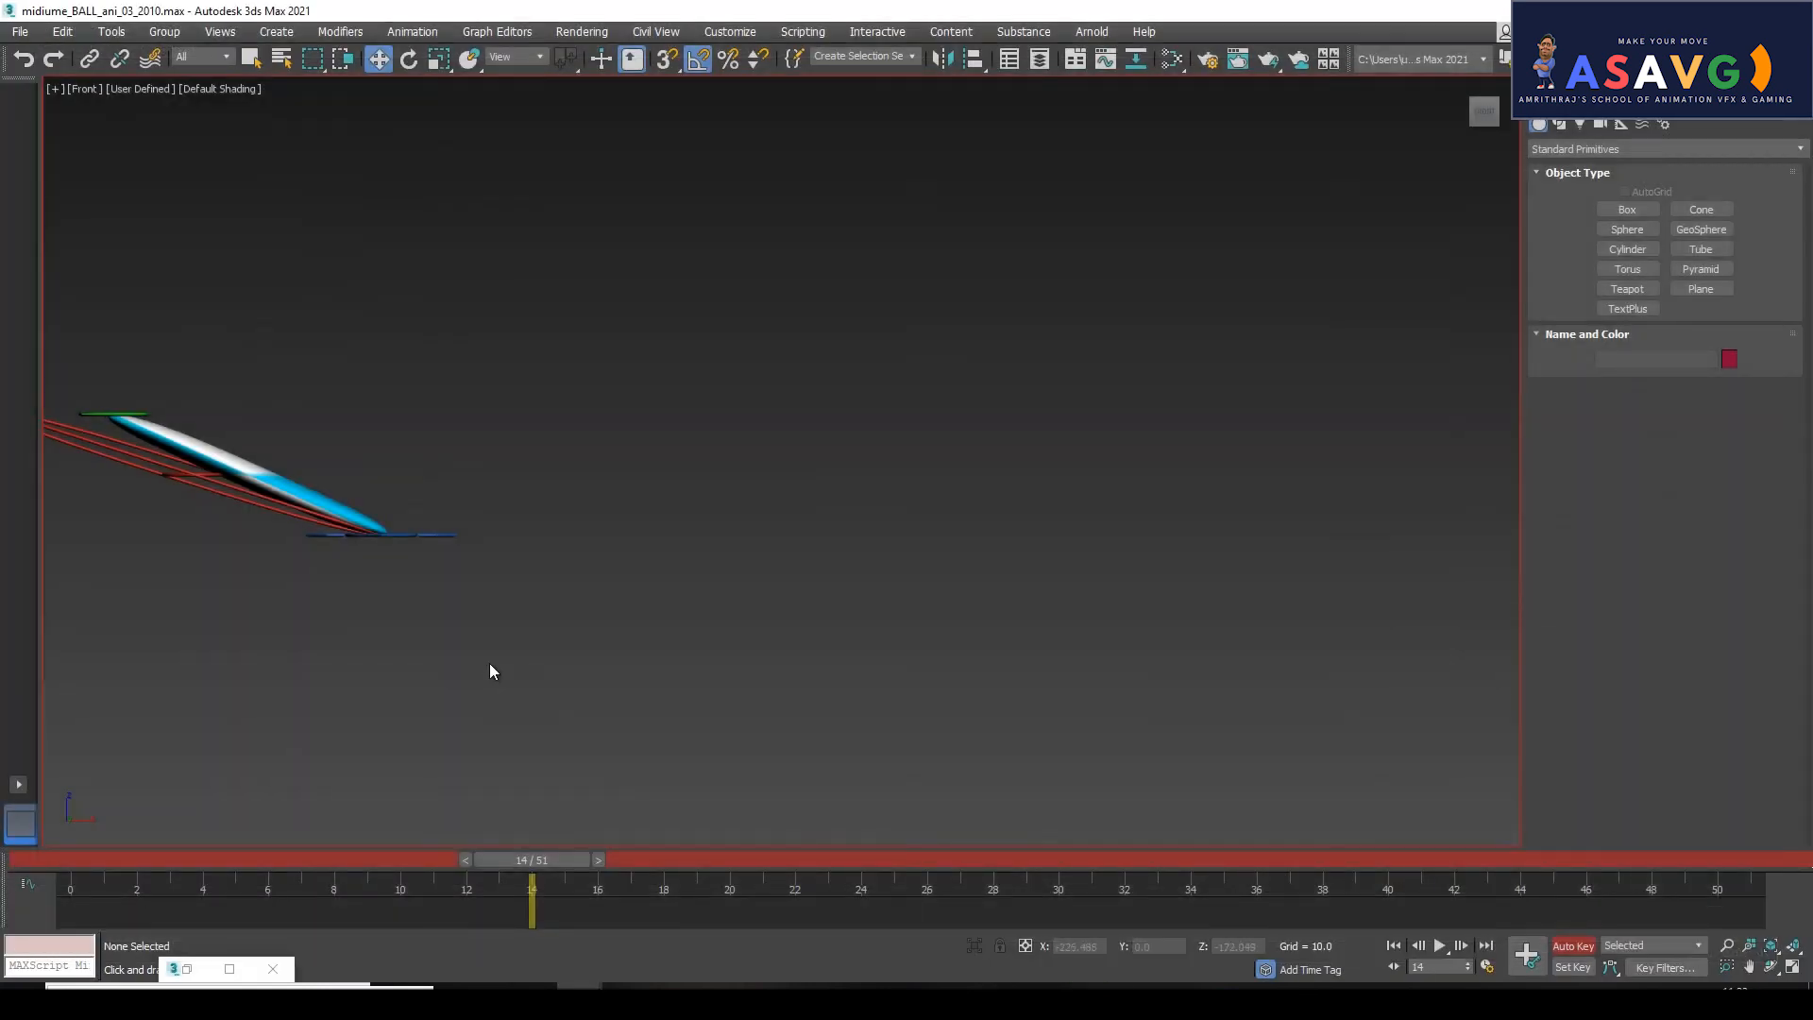
Select the master control and examine its motion between frame 6 and frame 24.
left_click(425, 536)
left_click_drag(487, 864, 271, 876)
key("w")
left_click(467, 501)
left_click(449, 541)
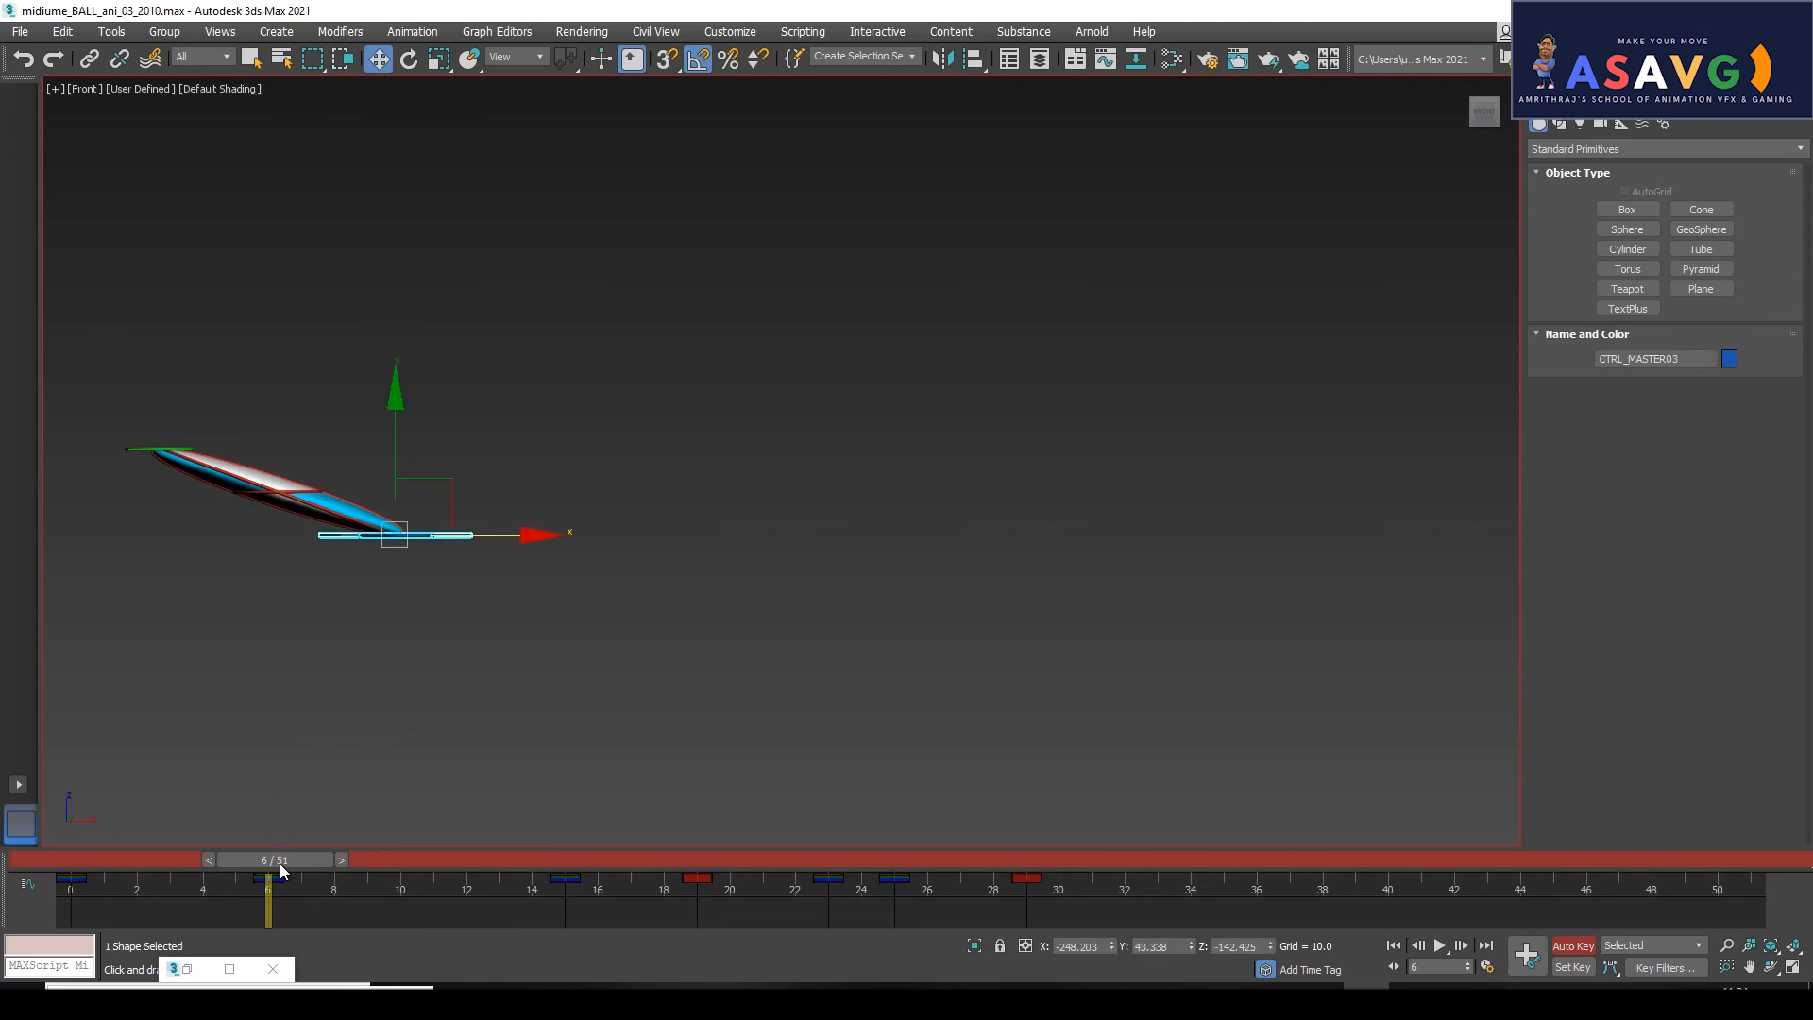
left_click_drag(282, 861, 831, 886)
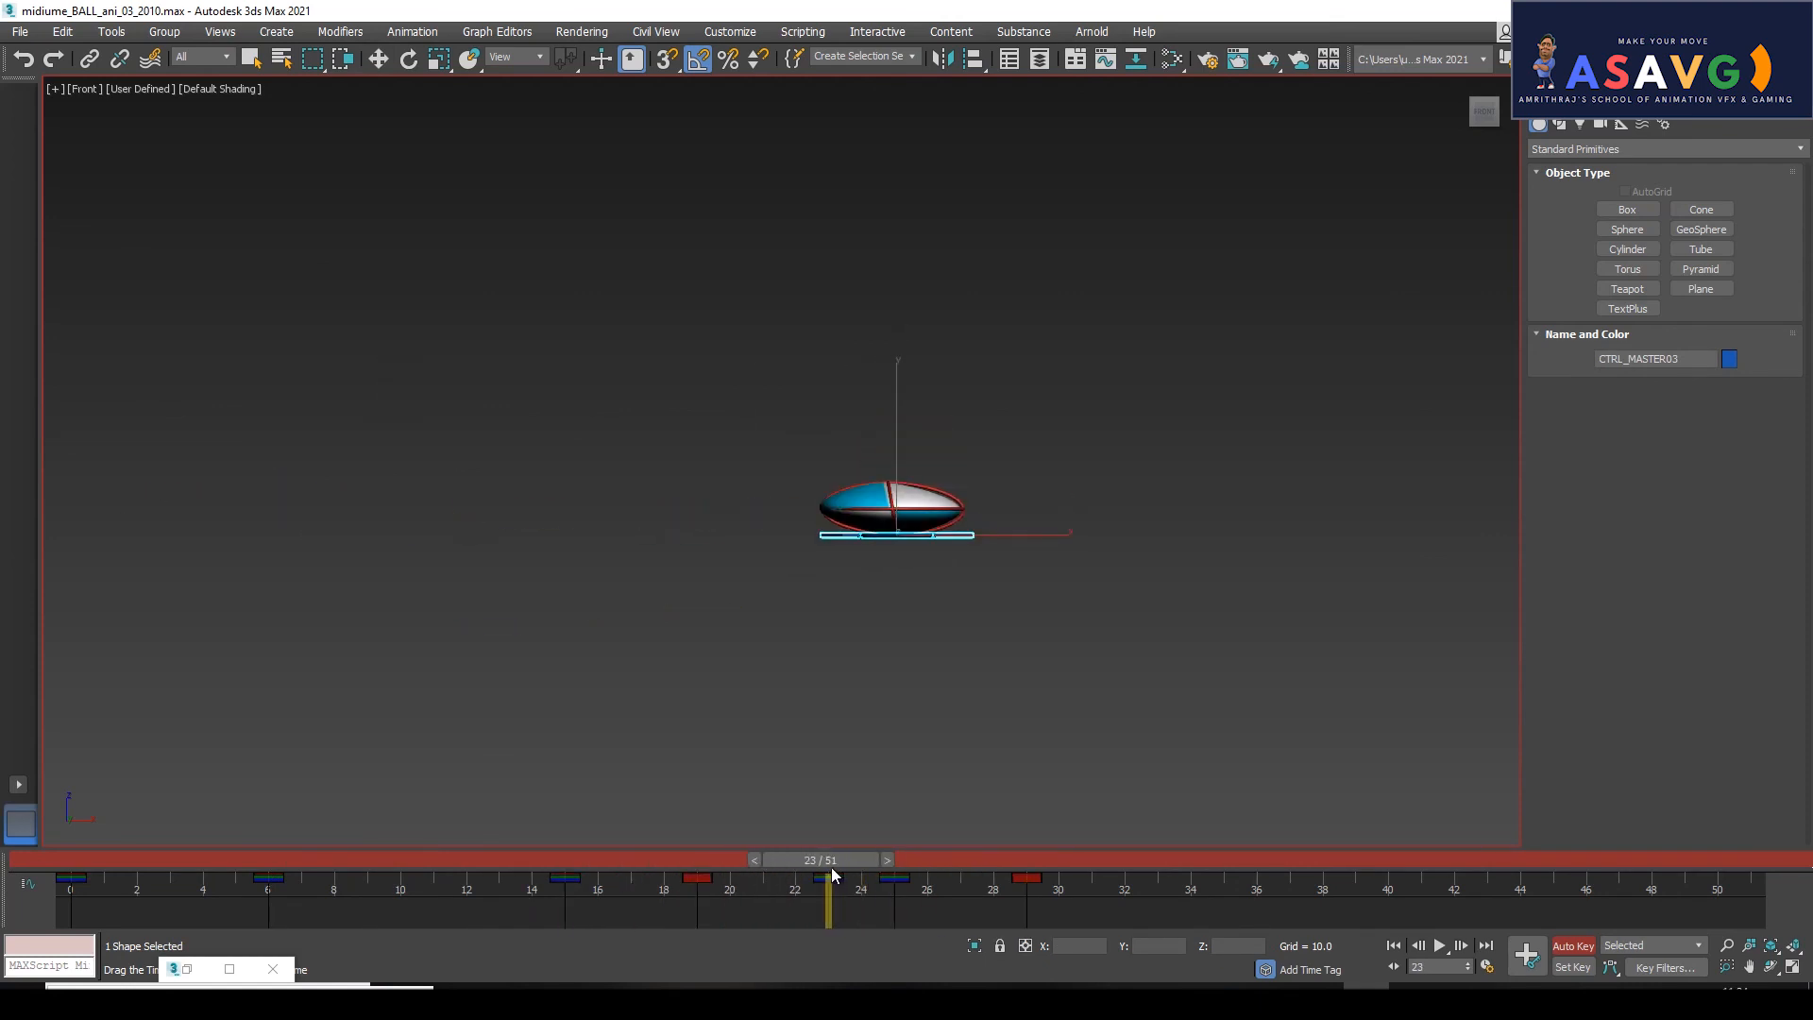
mouse_move(852, 861)
left_mouse_down()
mouse_move(903, 867)
mouse_move(836, 867)
mouse_move(875, 858)
left_mouse_up()
key("w")
Examine the ball's settling poses and its control keys from frame 24 to frame 29.
left_click(1034, 451)
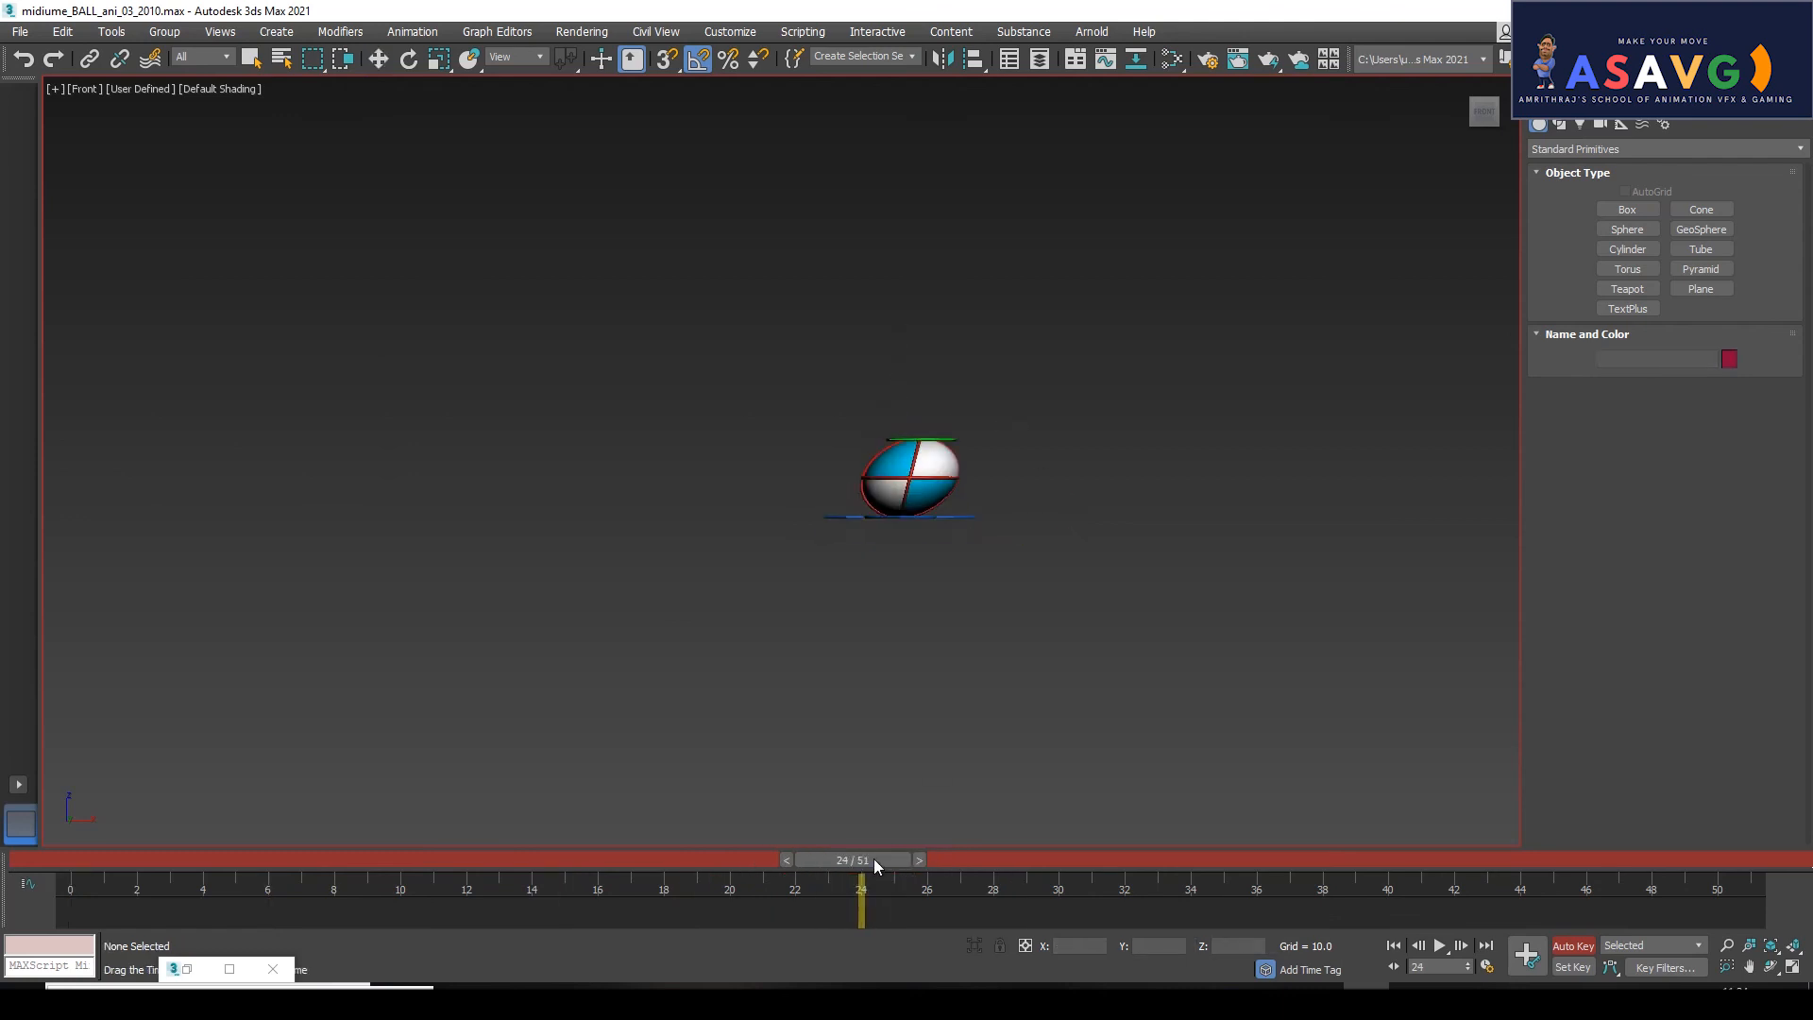
left_click(952, 438)
left_click_drag(862, 873, 1020, 864)
key("w")
key("w")
key("w")
key("Page_Up")
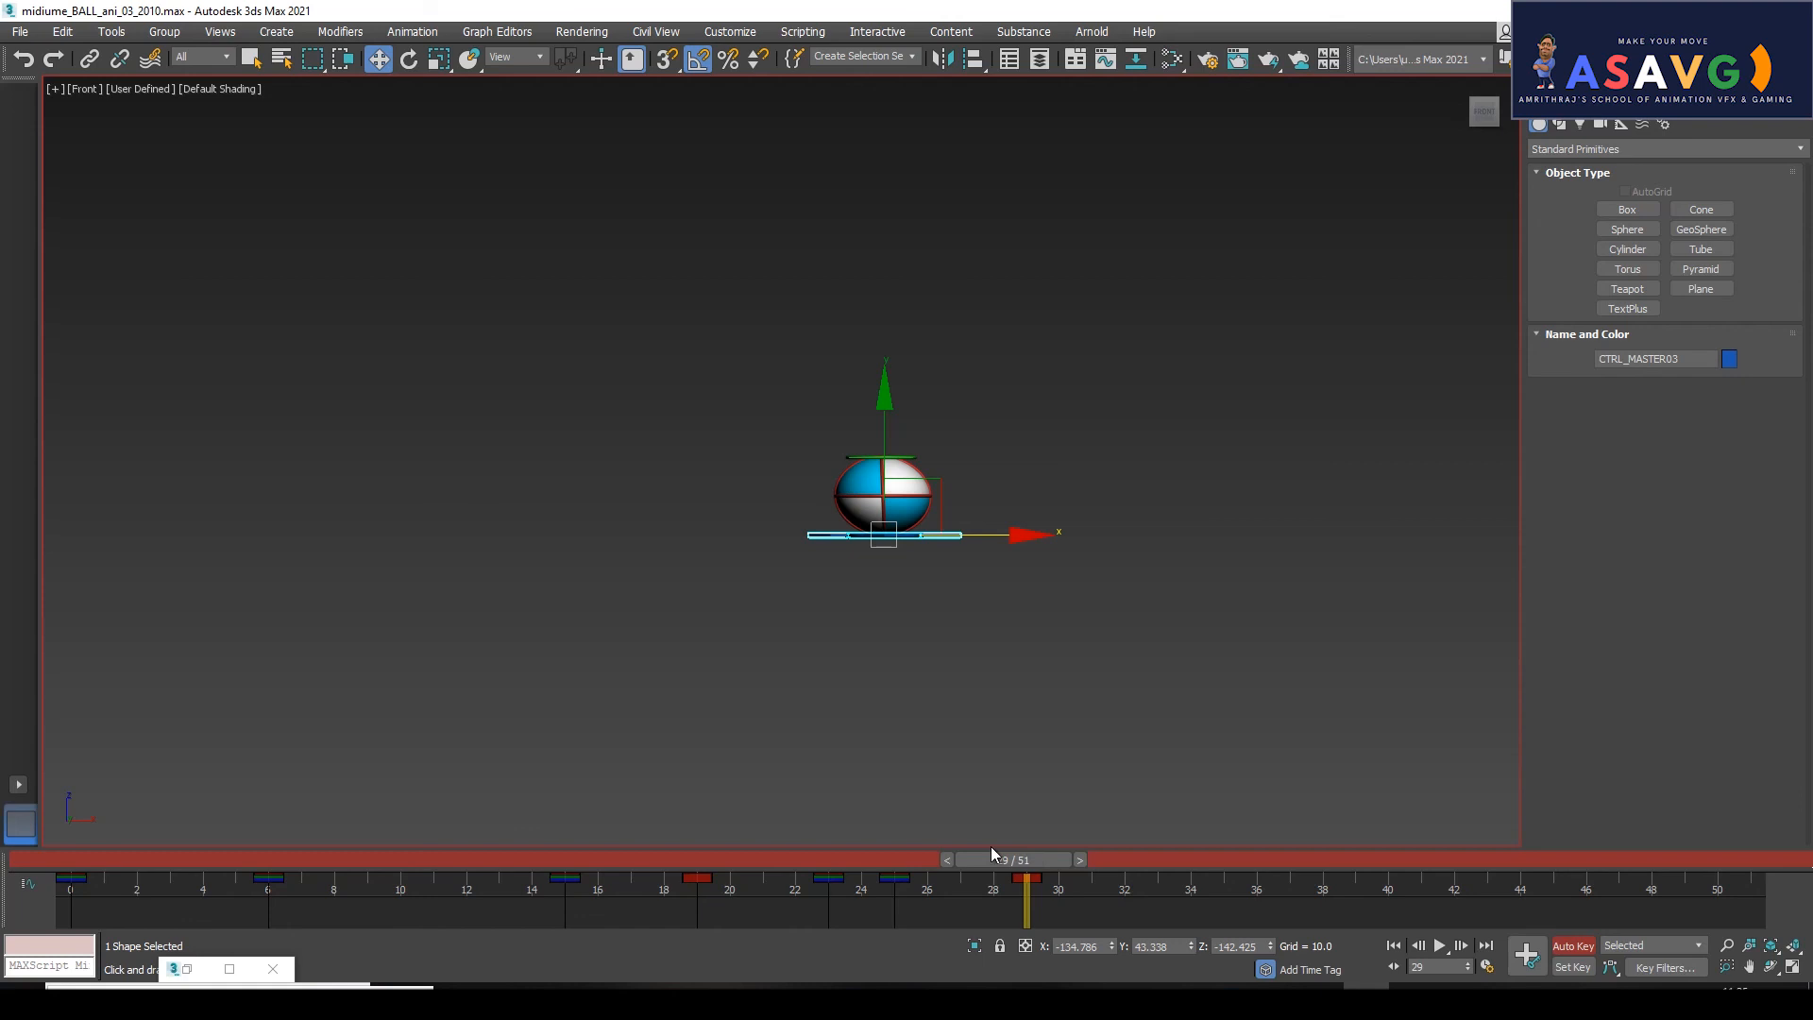
Compare the keys of the deformer control and the master control at frame 6.
left_click_drag(137, 860, 274, 860)
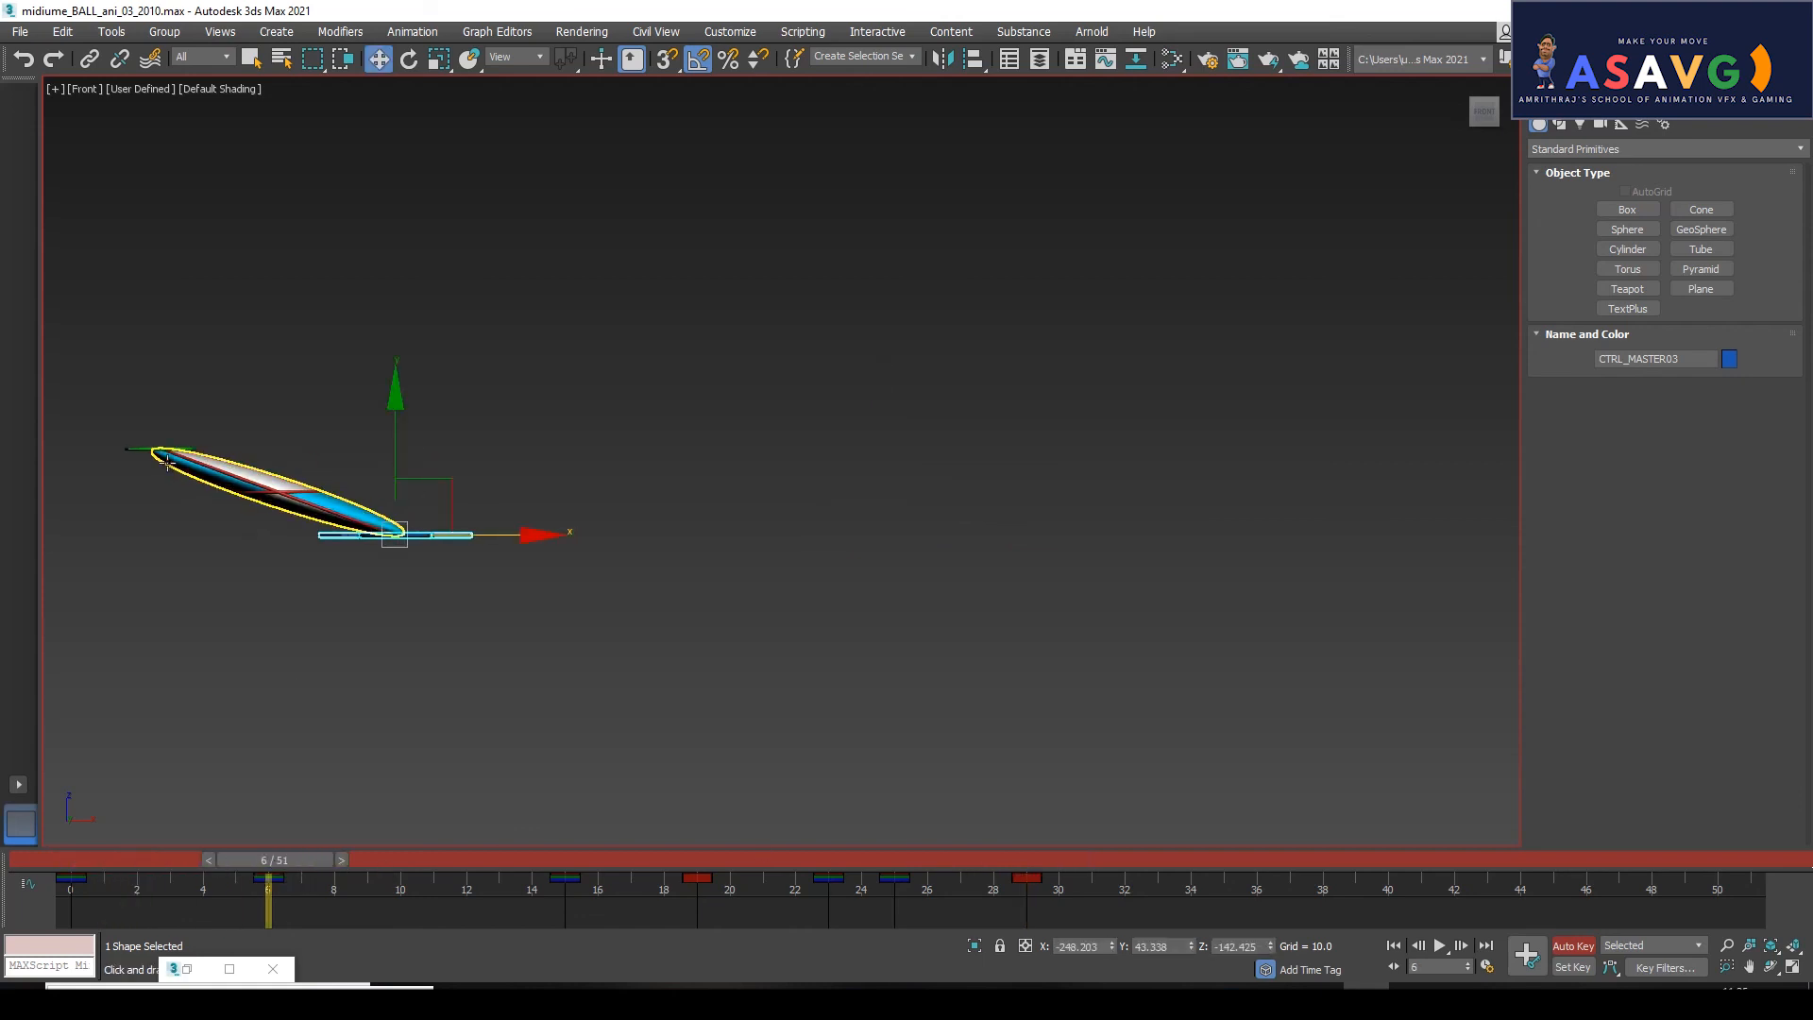
left_click(163, 449)
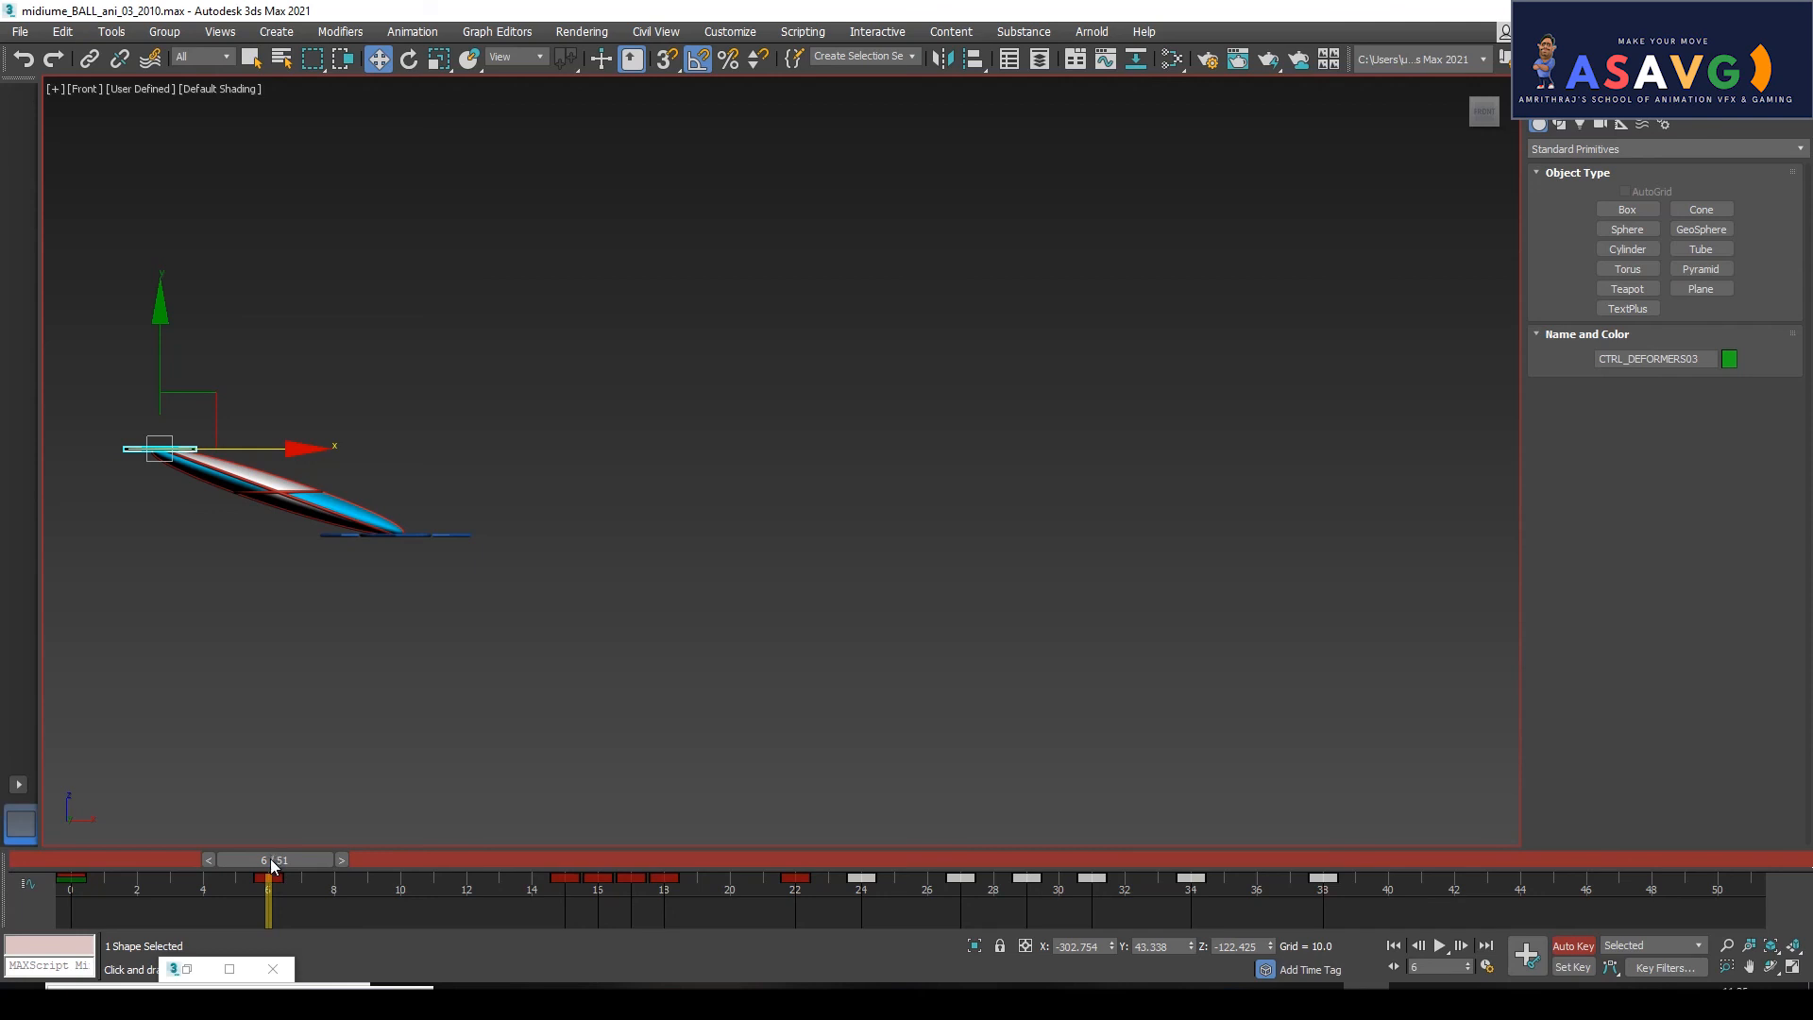
left_click(393, 537)
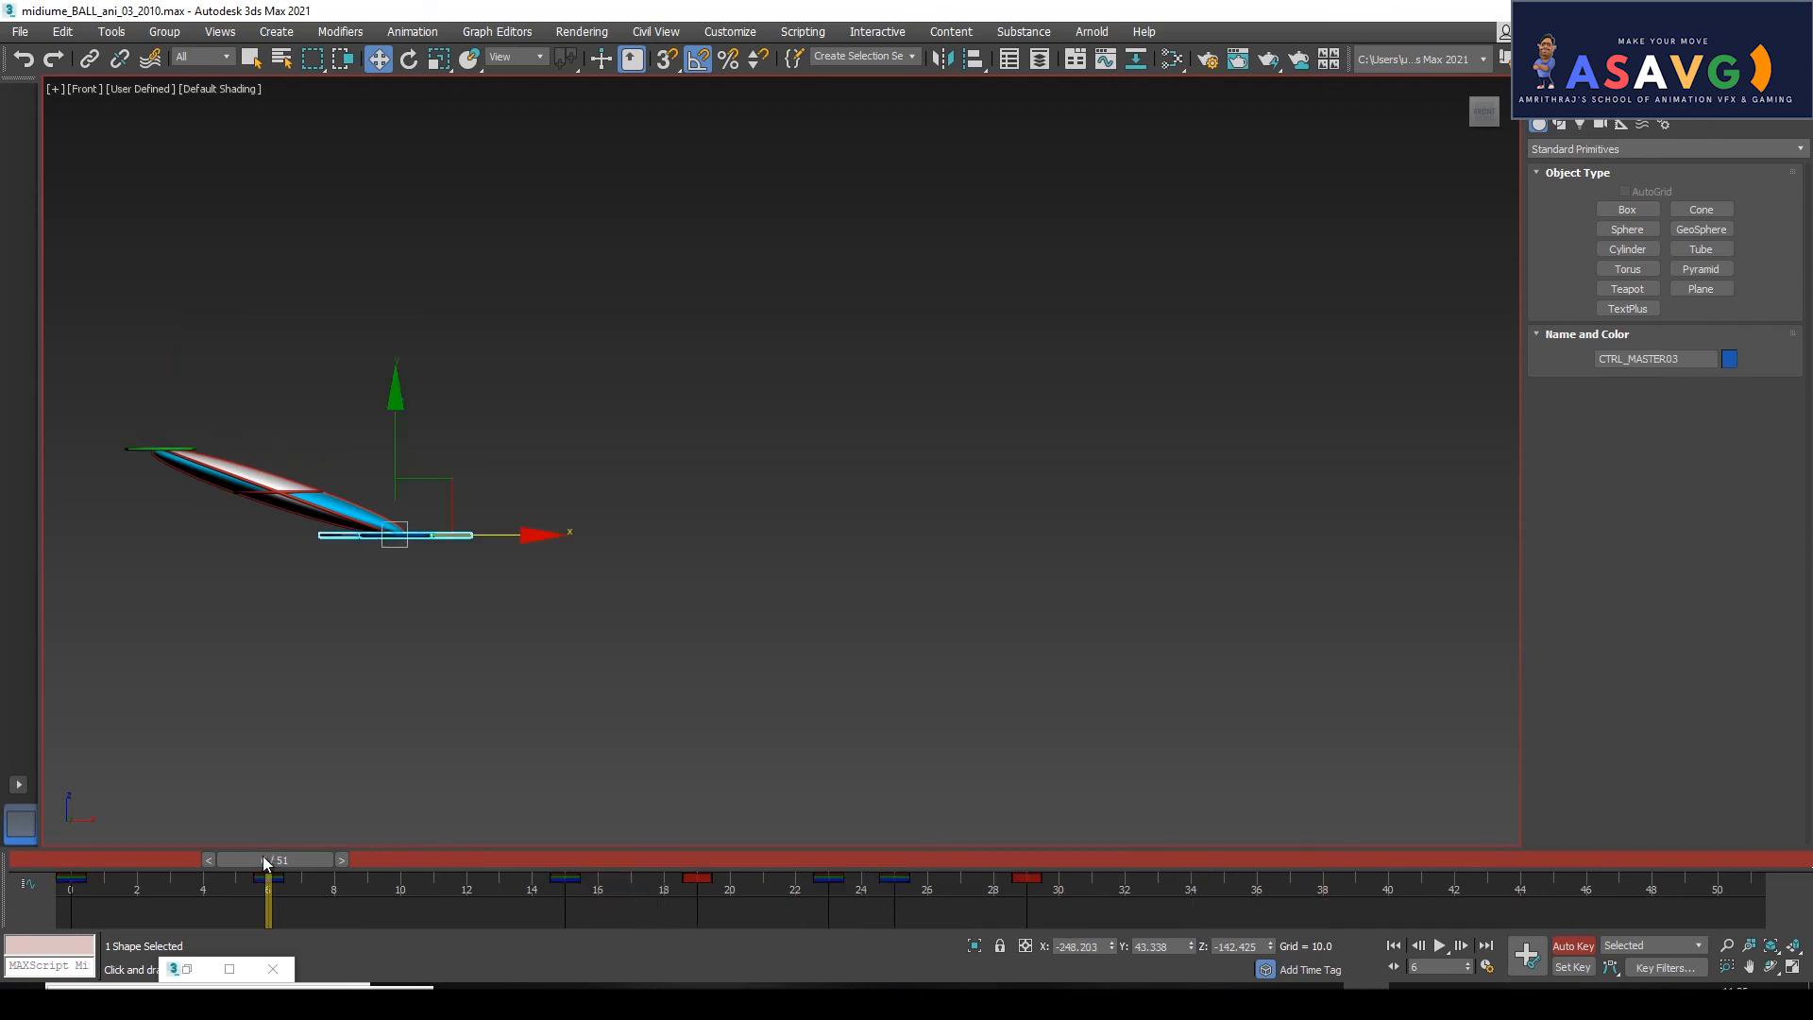
left_click(489, 652)
left_click(443, 533)
left_click(172, 448)
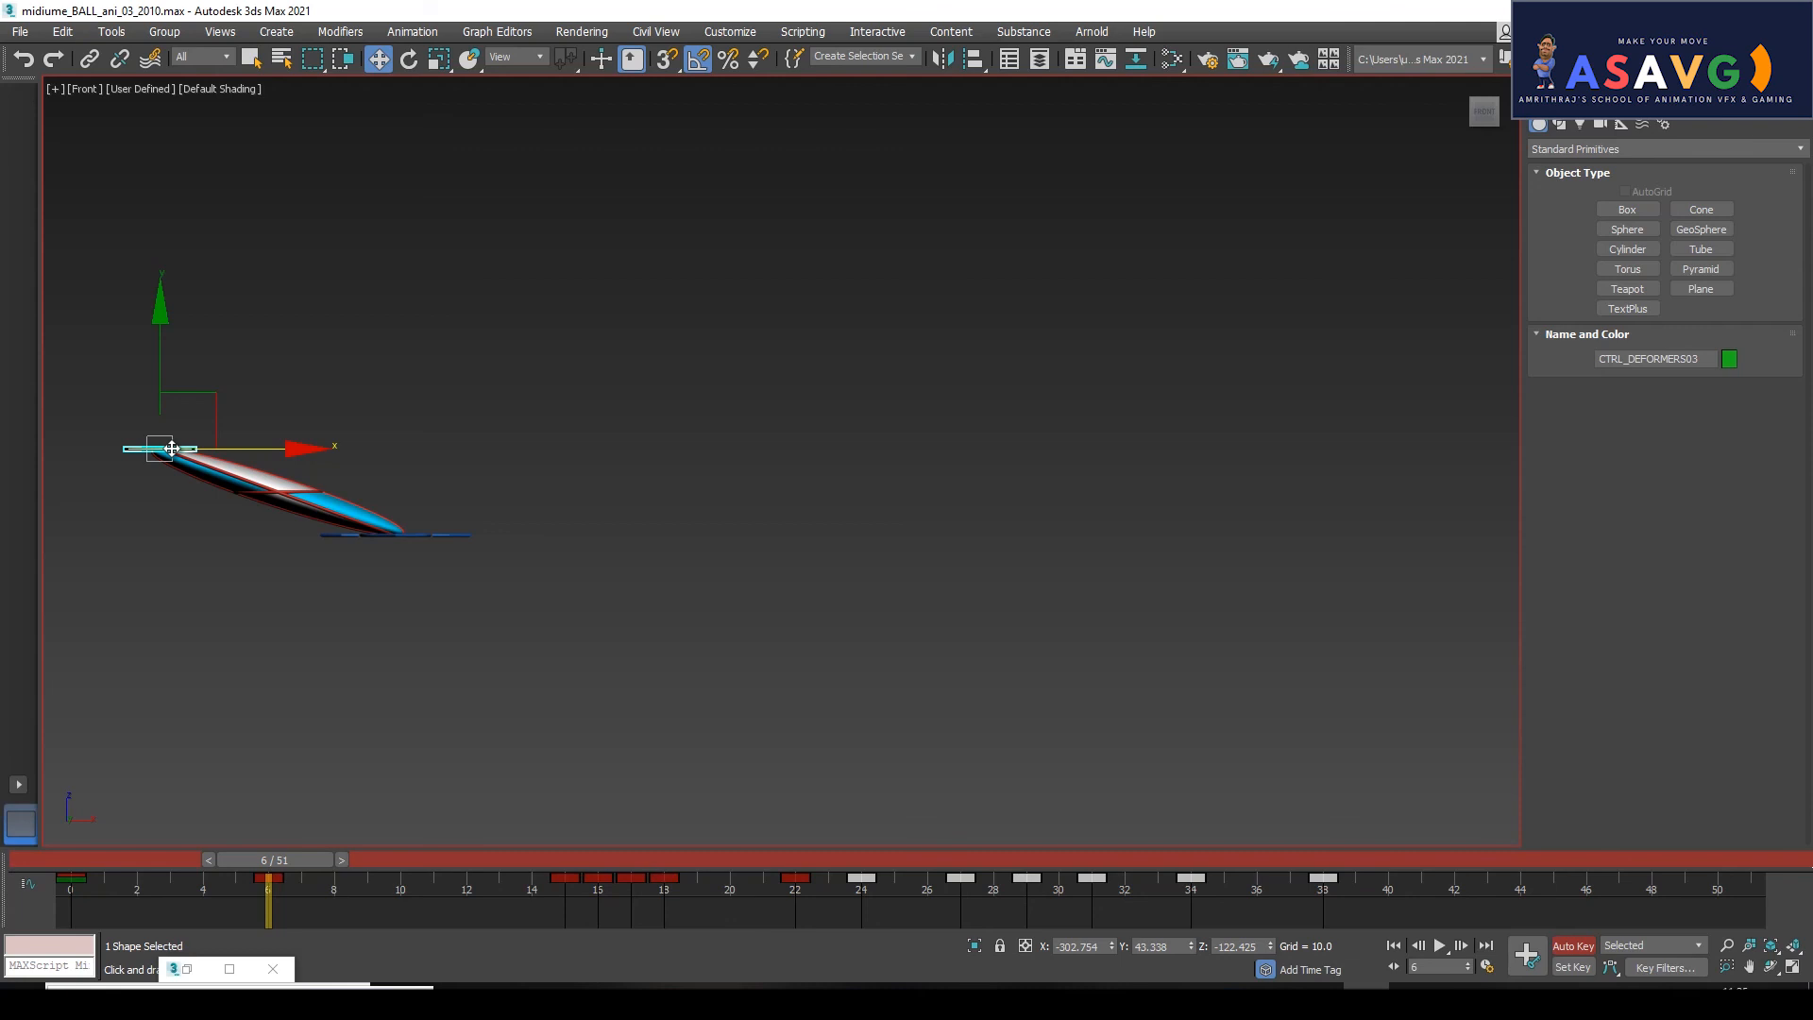
Raise the deformer control along Y at frame 16, and by about 17.3 units at frame 17.
left_click_drag(293, 859, 620, 876)
key("w")
left_click_drag(159, 521, 194, 432)
mouse_move(609, 864)
left_mouse_down()
mouse_move(712, 867)
mouse_move(531, 869)
mouse_move(663, 880)
mouse_move(631, 878)
left_mouse_up()
key("w")
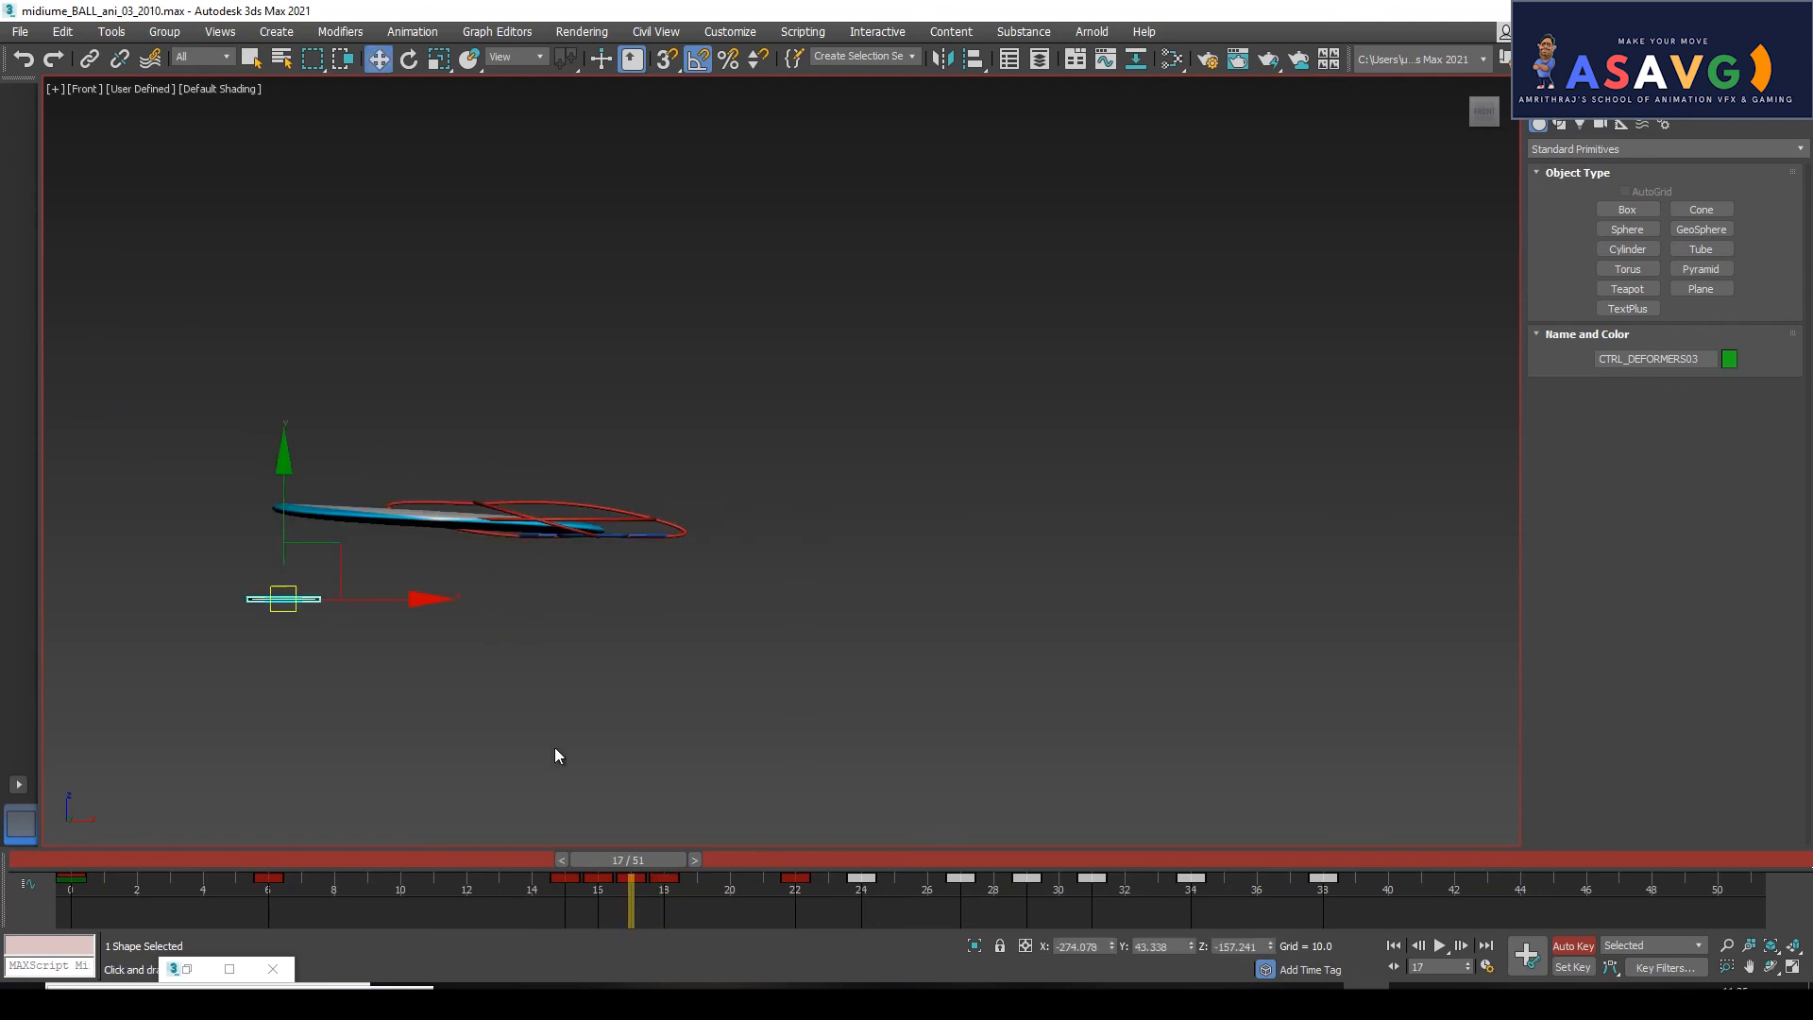
left_click_drag(284, 518, 292, 447)
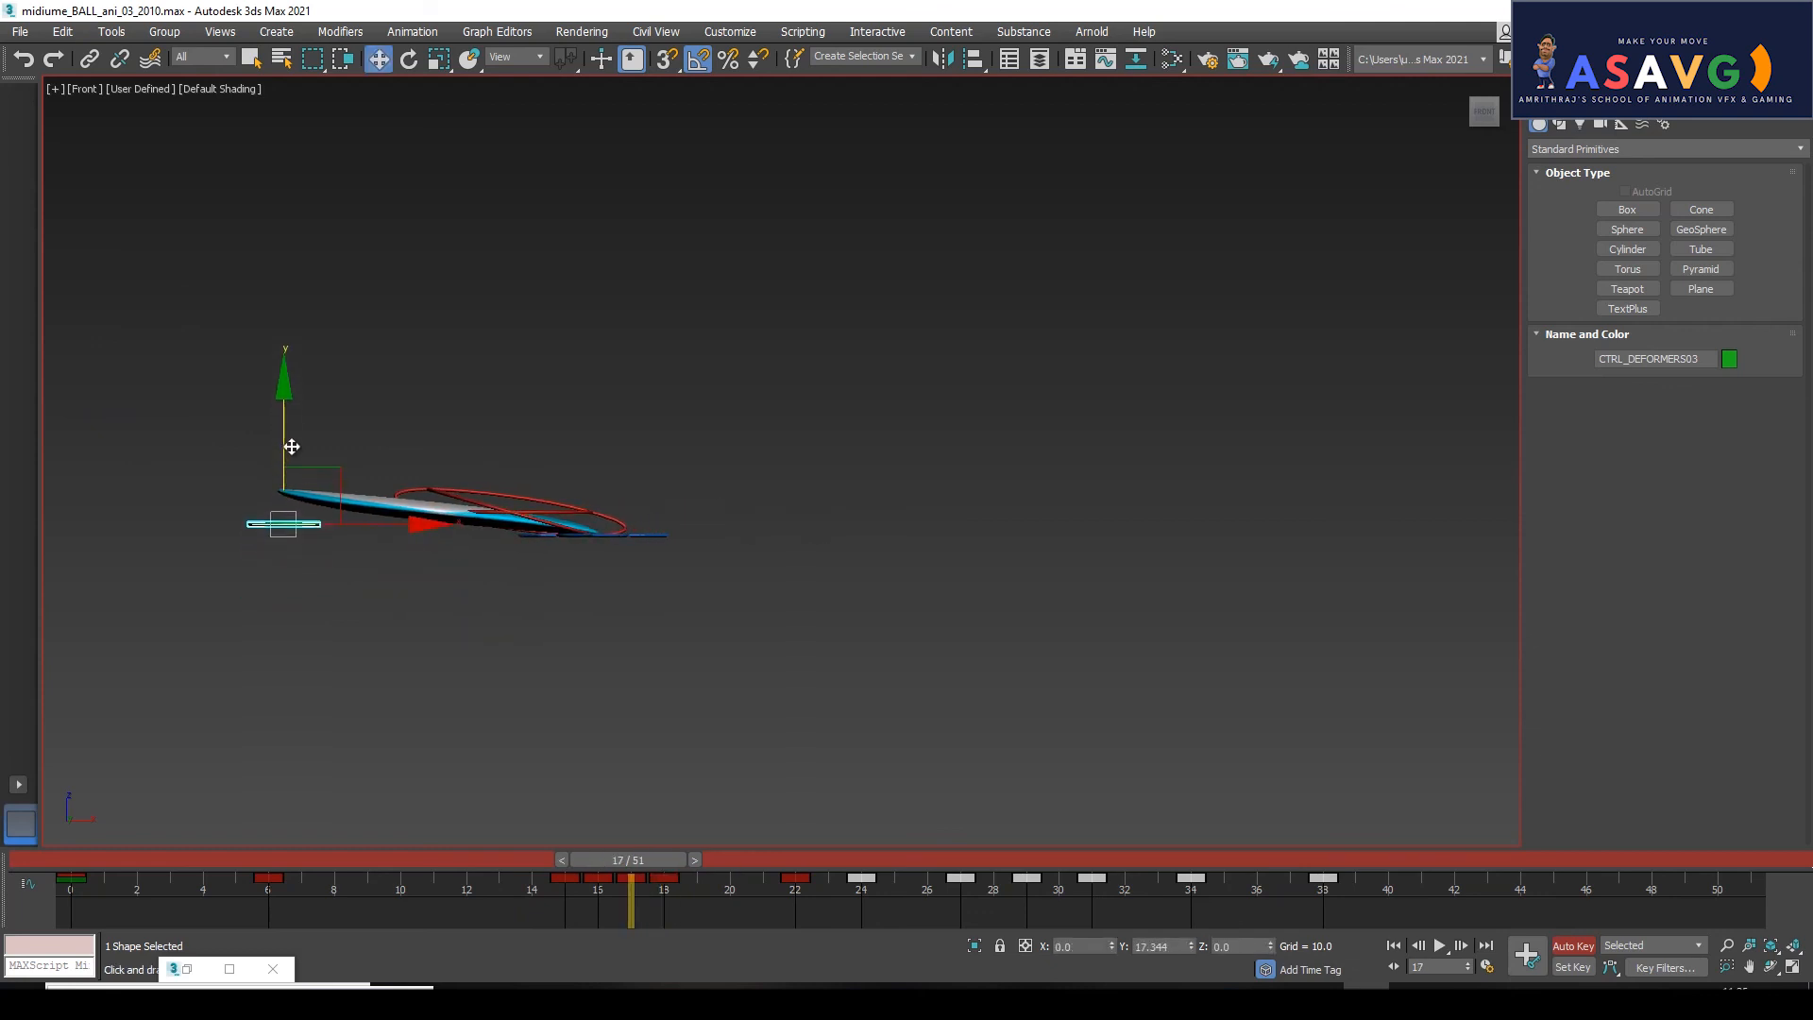
Check the motion up to frame 29 and create a Front viewport preview with the raised deformer poses.
left_click_drag(633, 859, 1026, 893)
key("w")
left_click(54, 89)
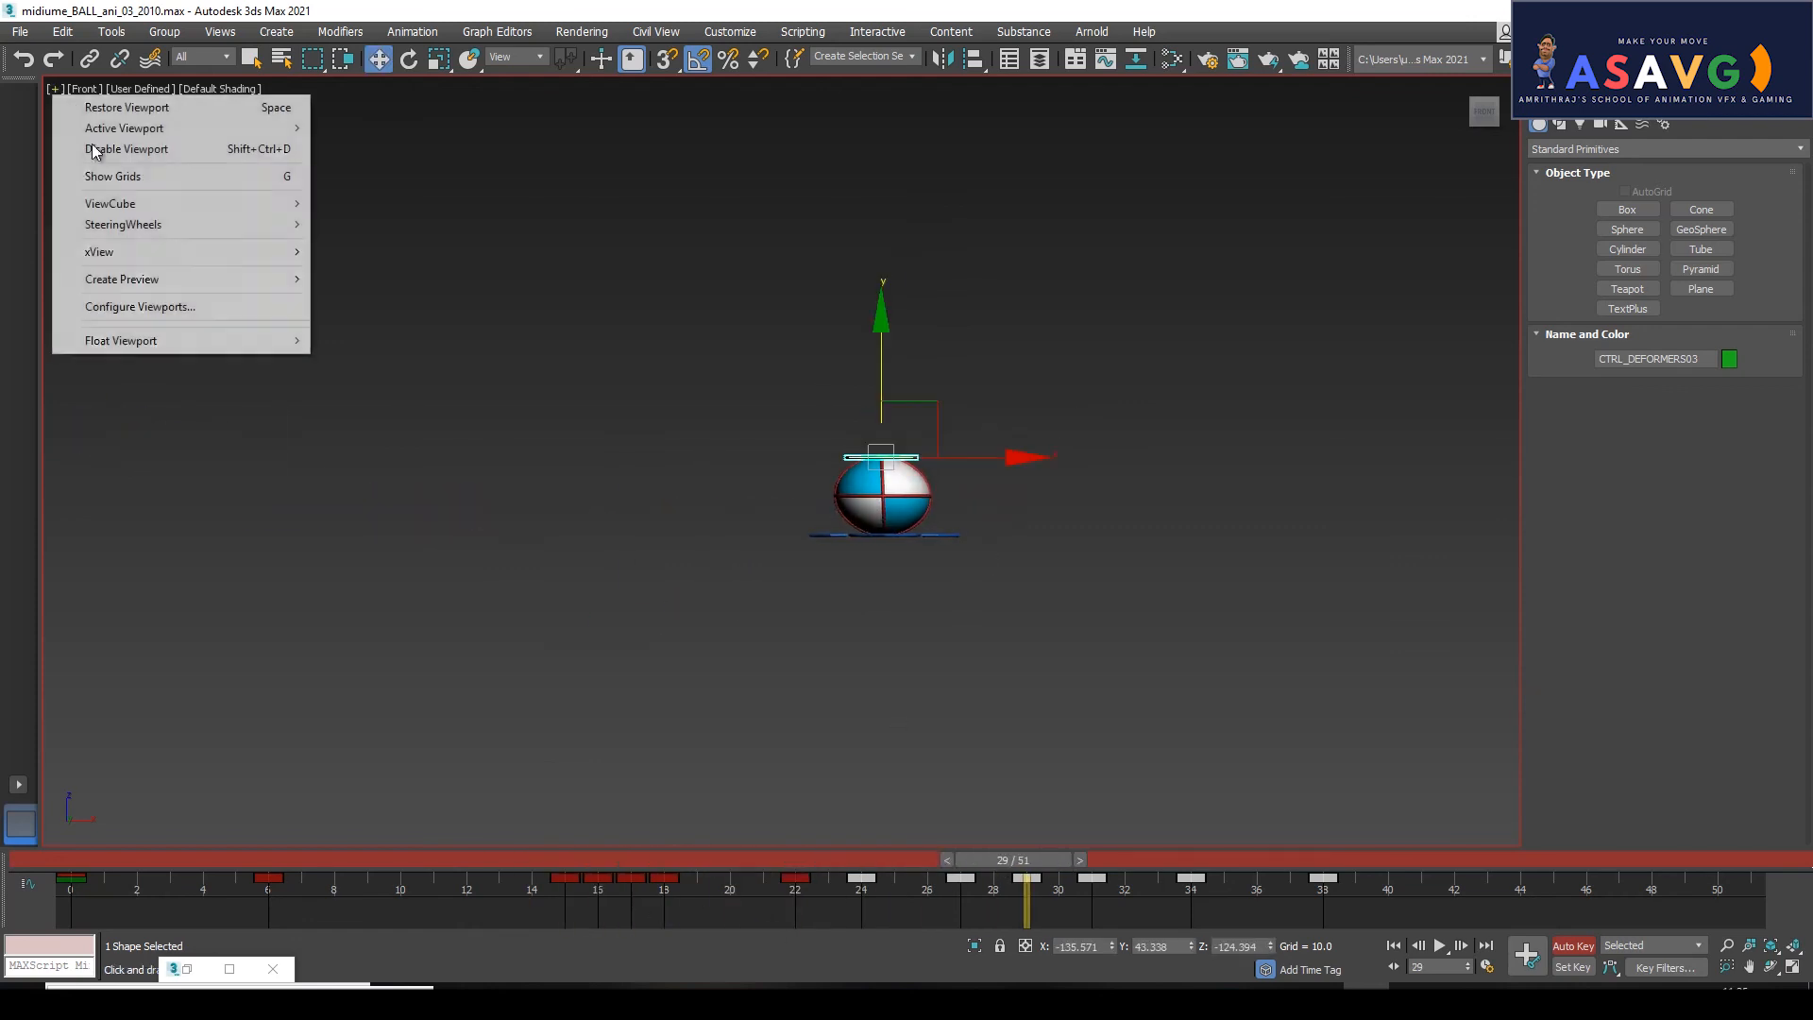
mouse_move(243, 279)
left_click(406, 297)
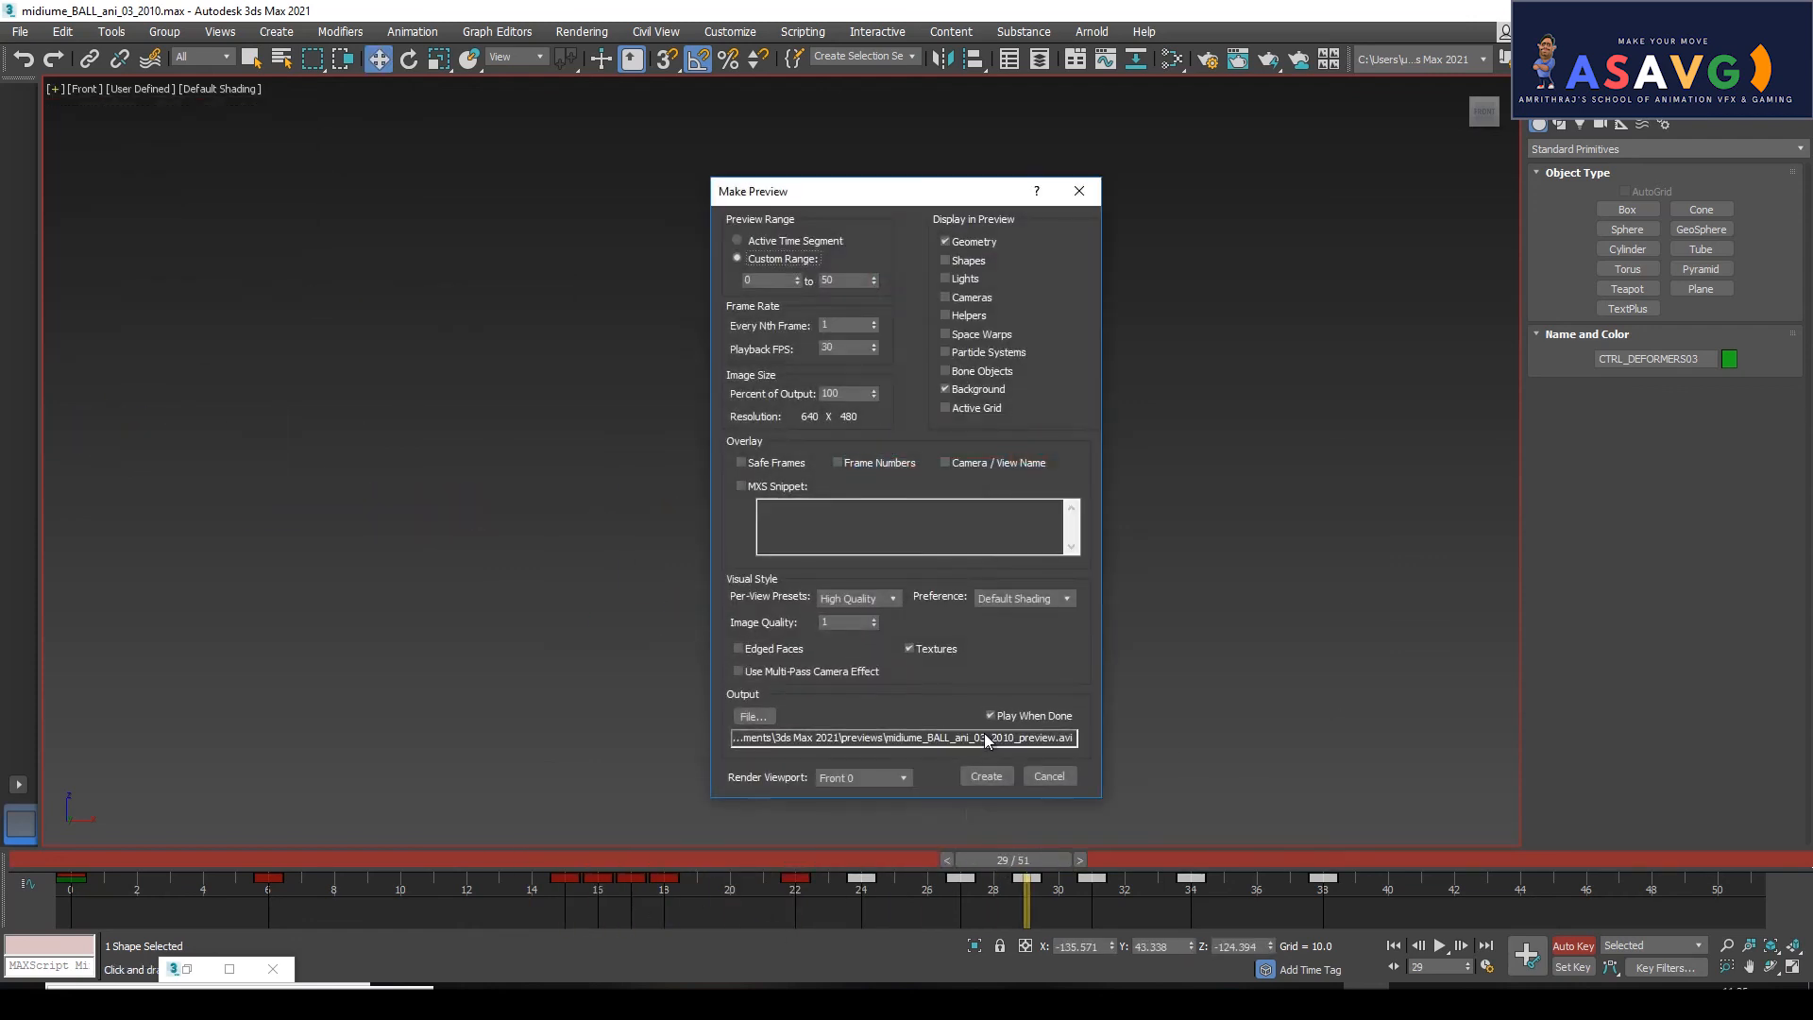
left_click(986, 777)
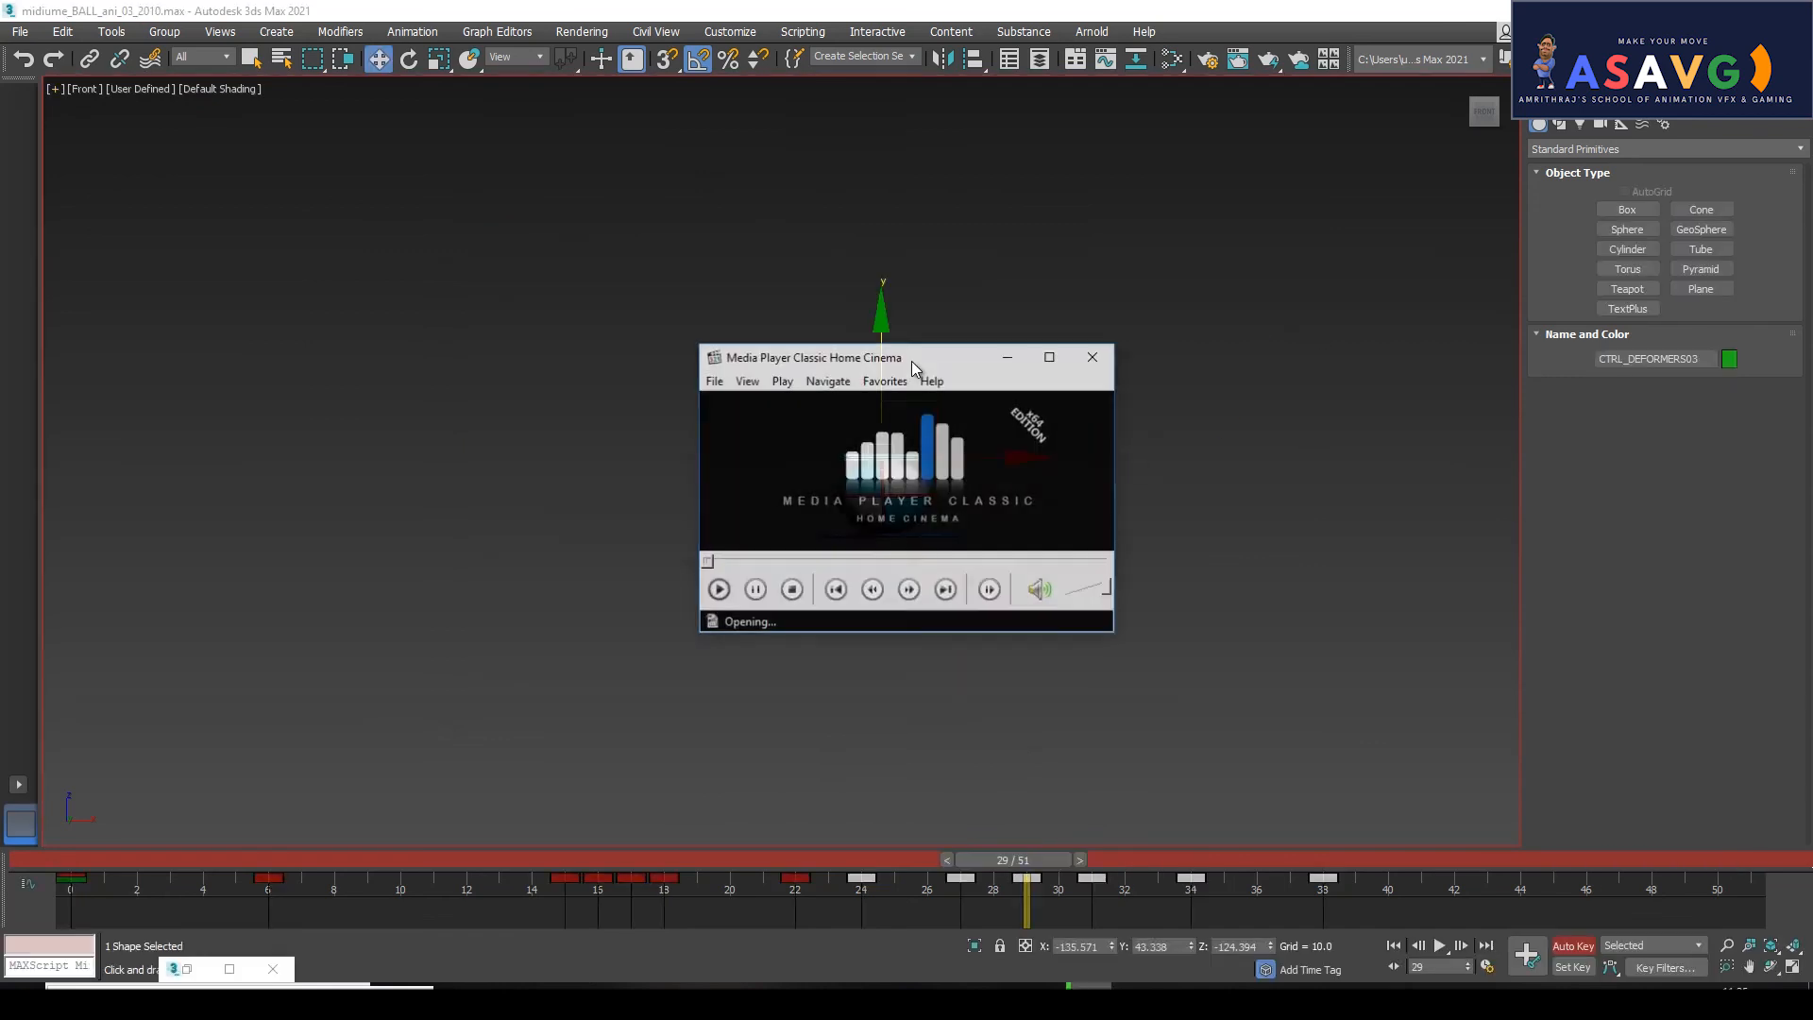
Maximize the new preview and replay it to review the launch with the adjusted deformer control.
left_click(1142, 209)
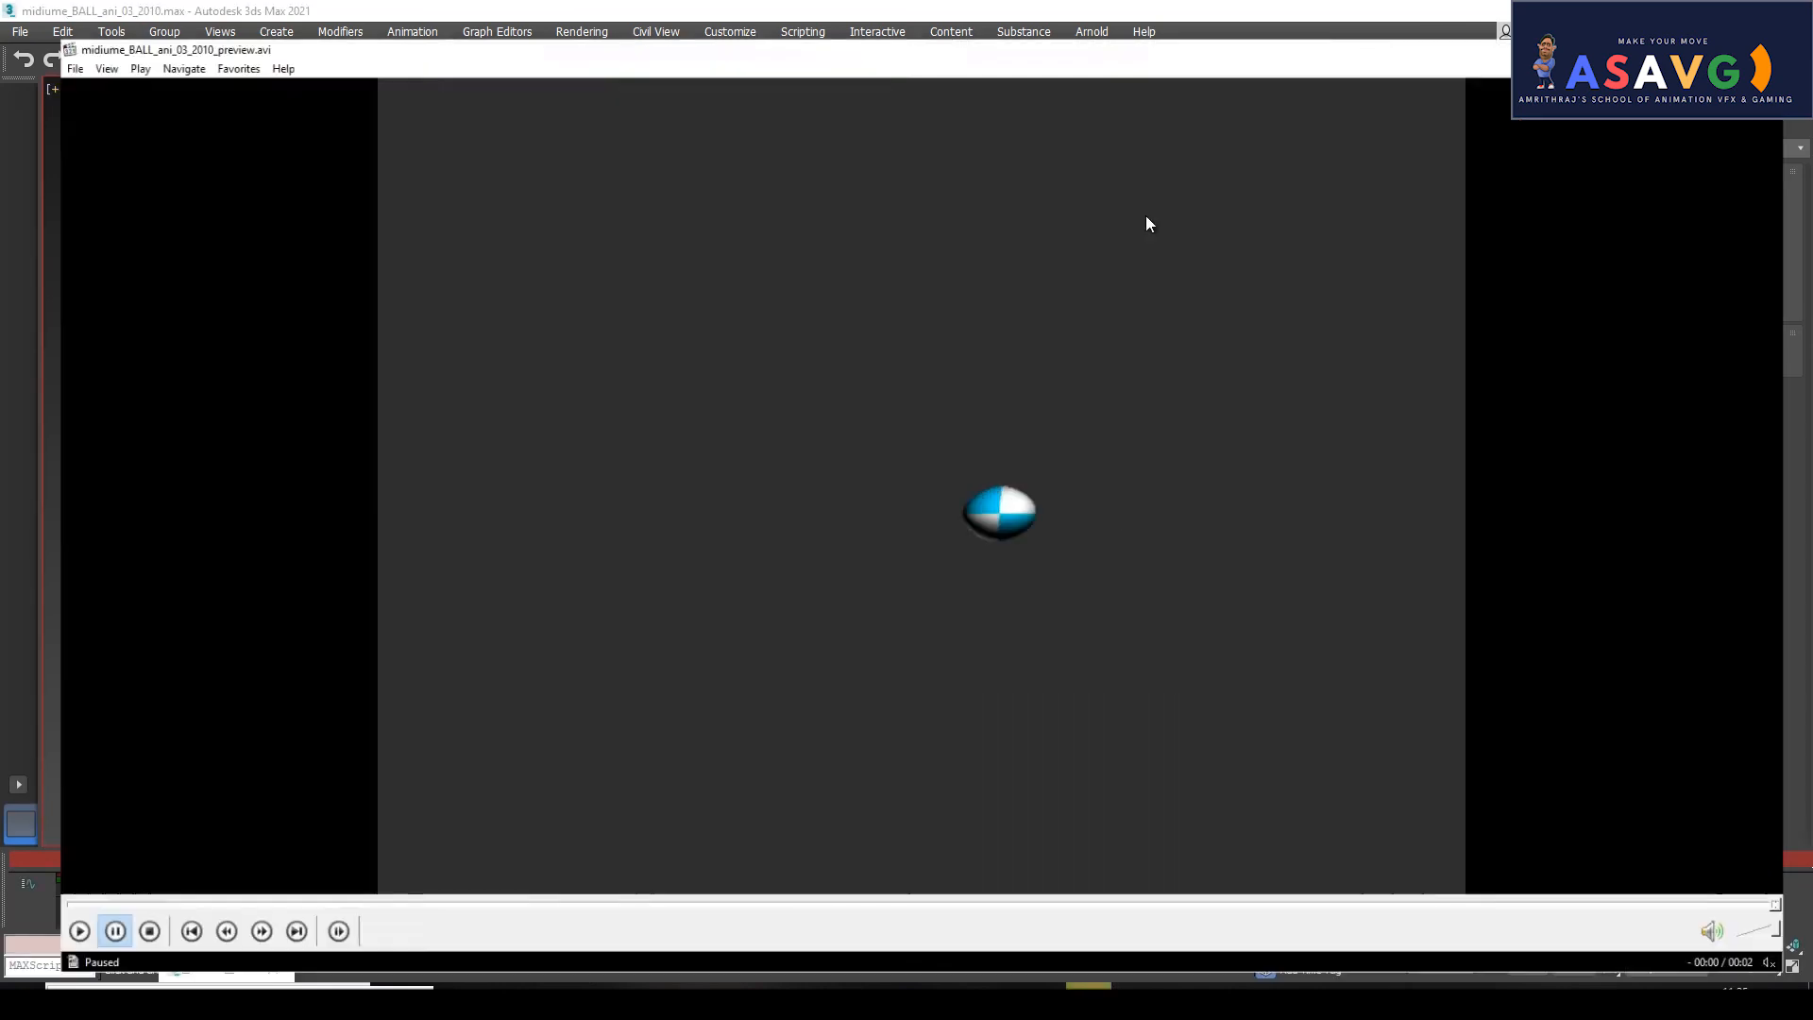
left_click(958, 602)
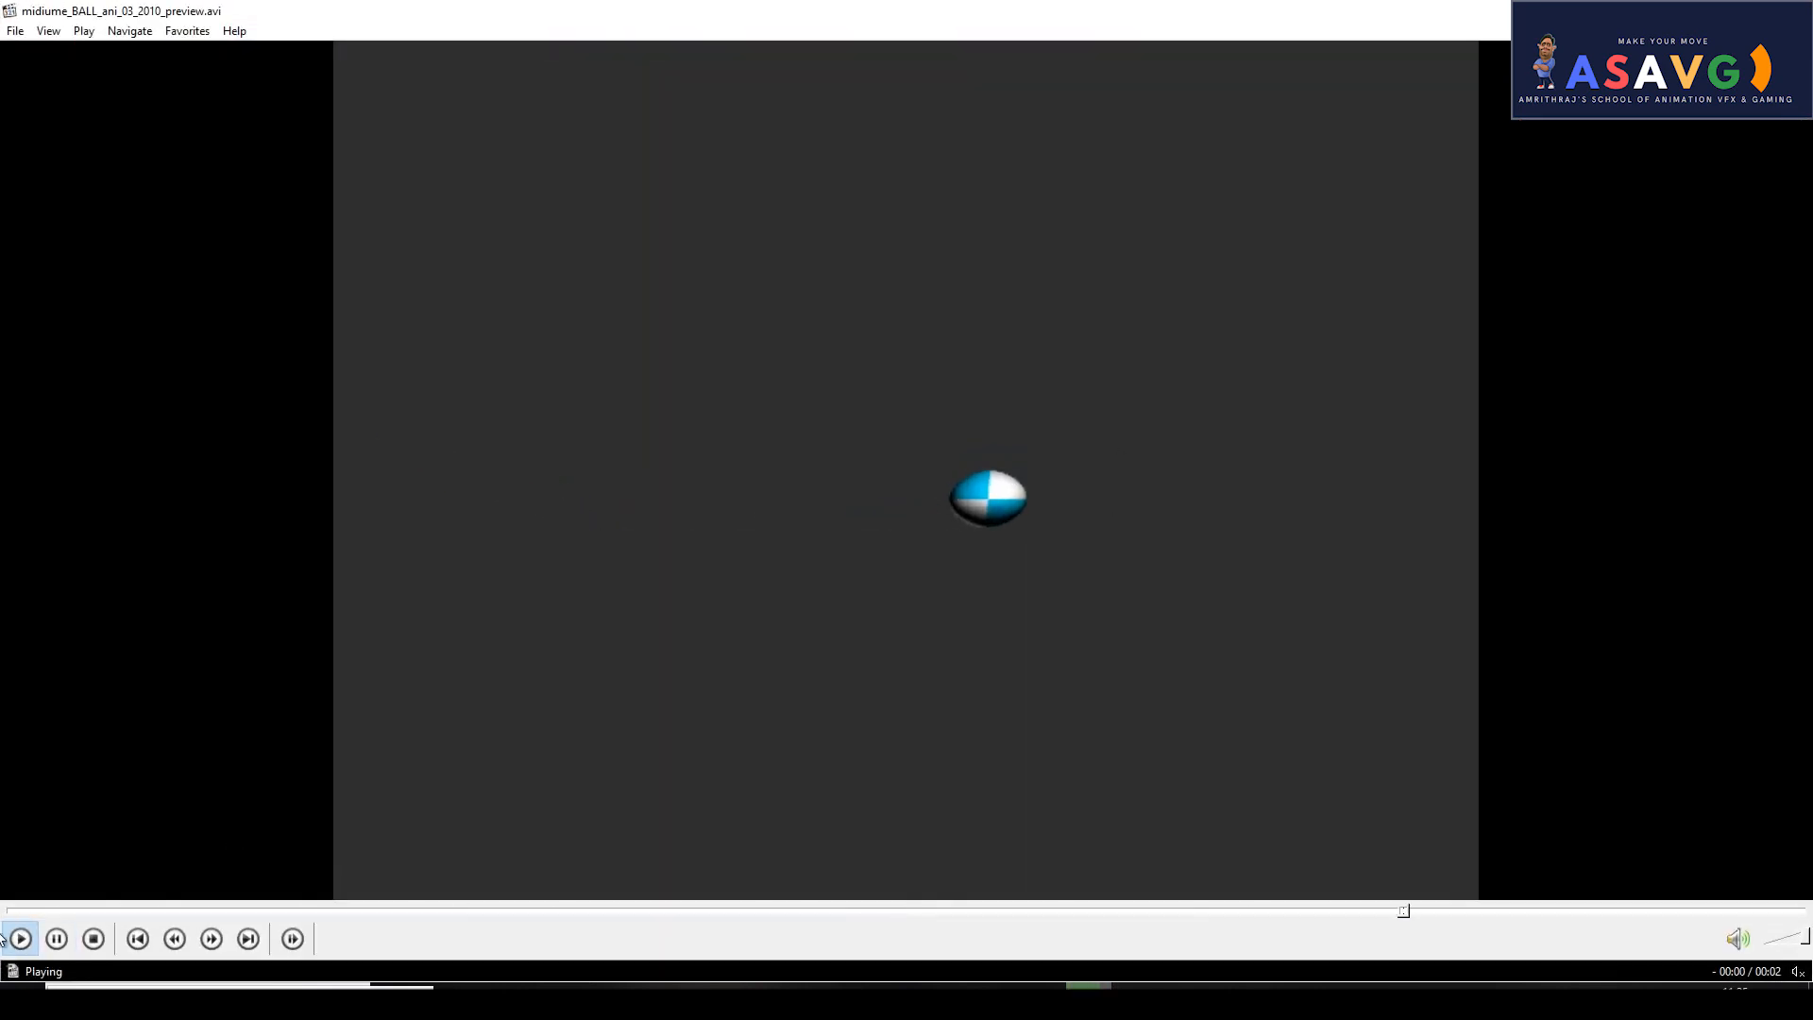
left_click(655, 605)
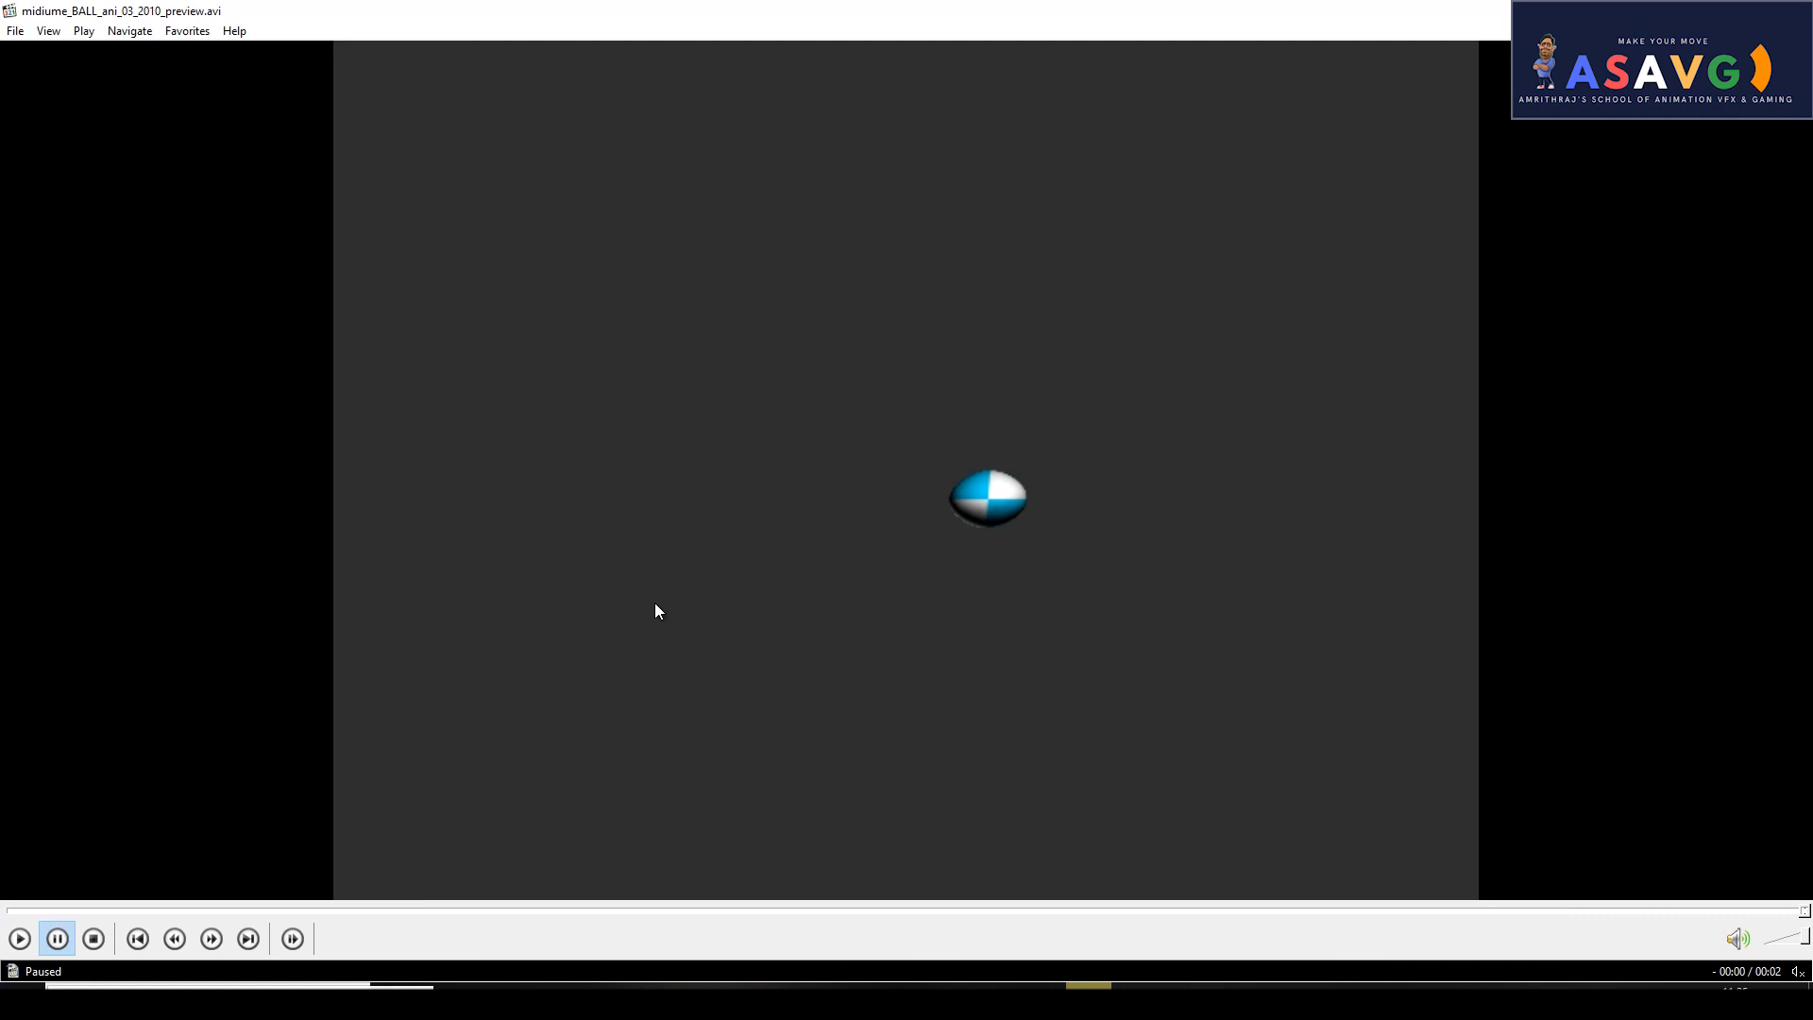
left_click(656, 605)
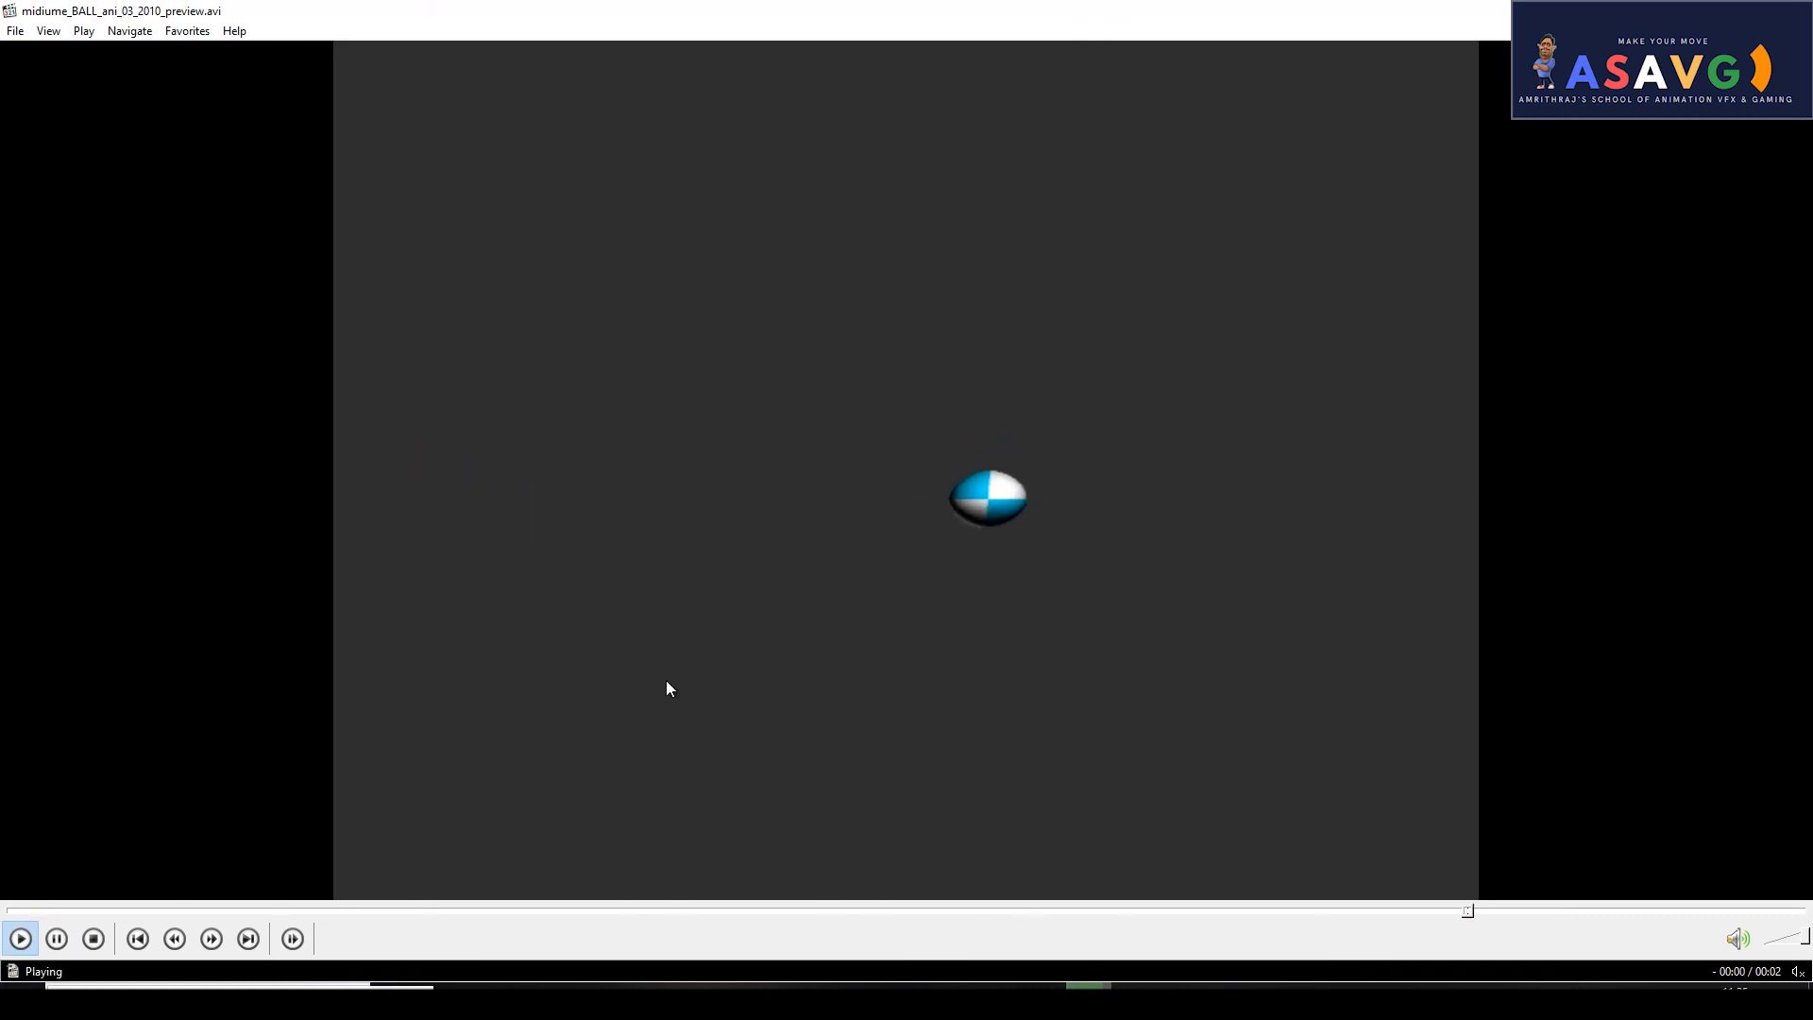